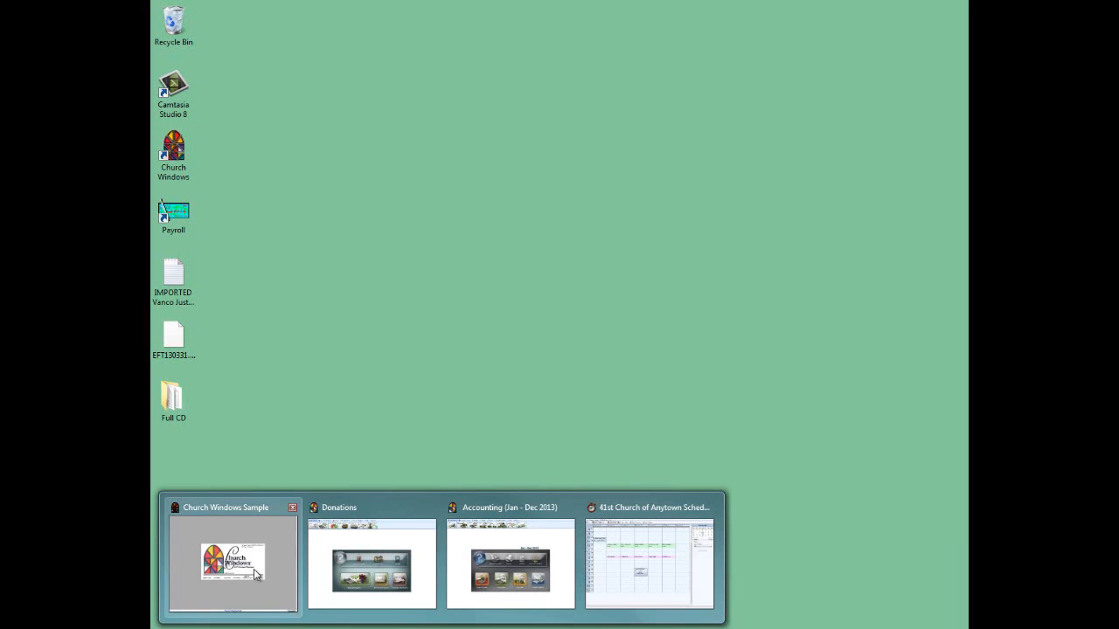
Step: Switch to Church Windows and open the member records
{"action": "left_click", "coordinate": [252, 572]}
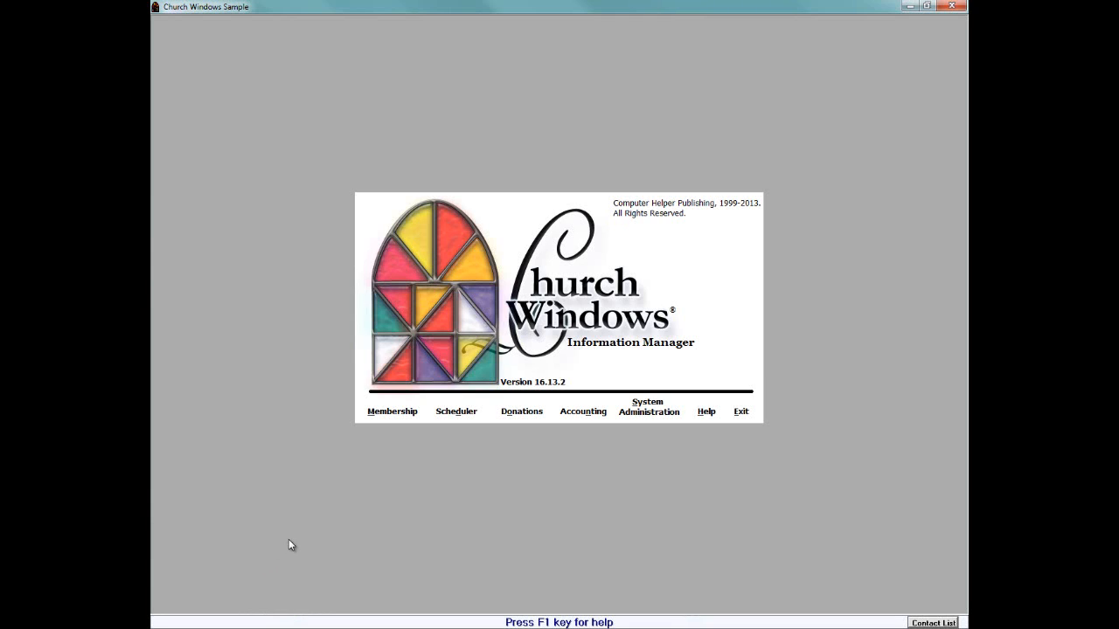
{"action": "left_click", "coordinate": [397, 416]}
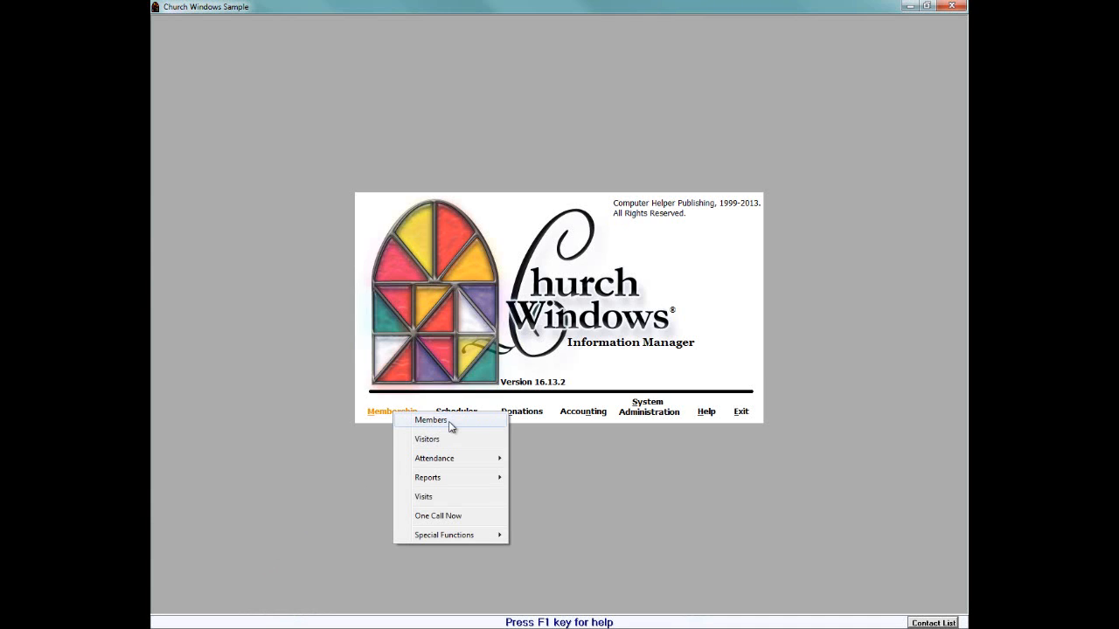
{"action": "left_click", "coordinate": [450, 422]}
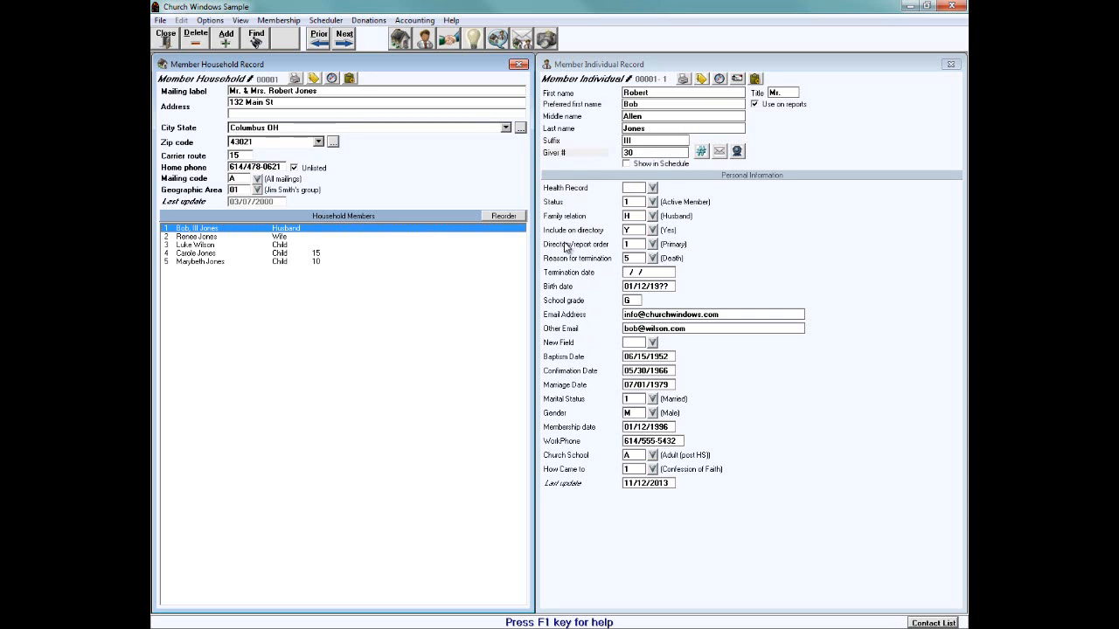
Step: Review the code lists available for the member's Status and Health Record fields
{"action": "left_click", "coordinate": [653, 202]}
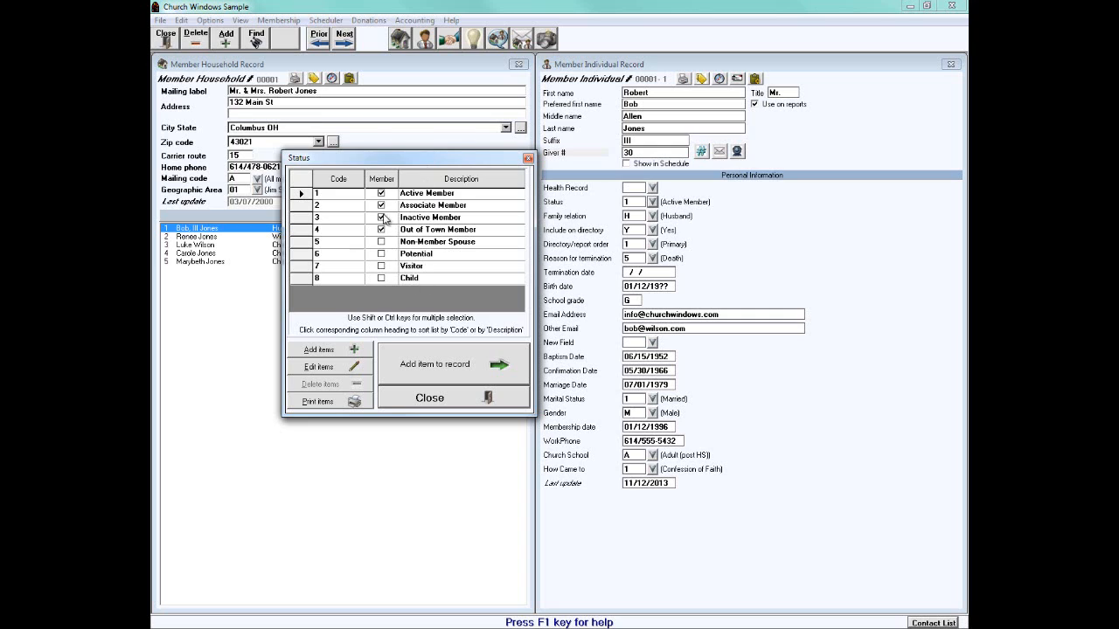
{"action": "left_click", "coordinate": [445, 400]}
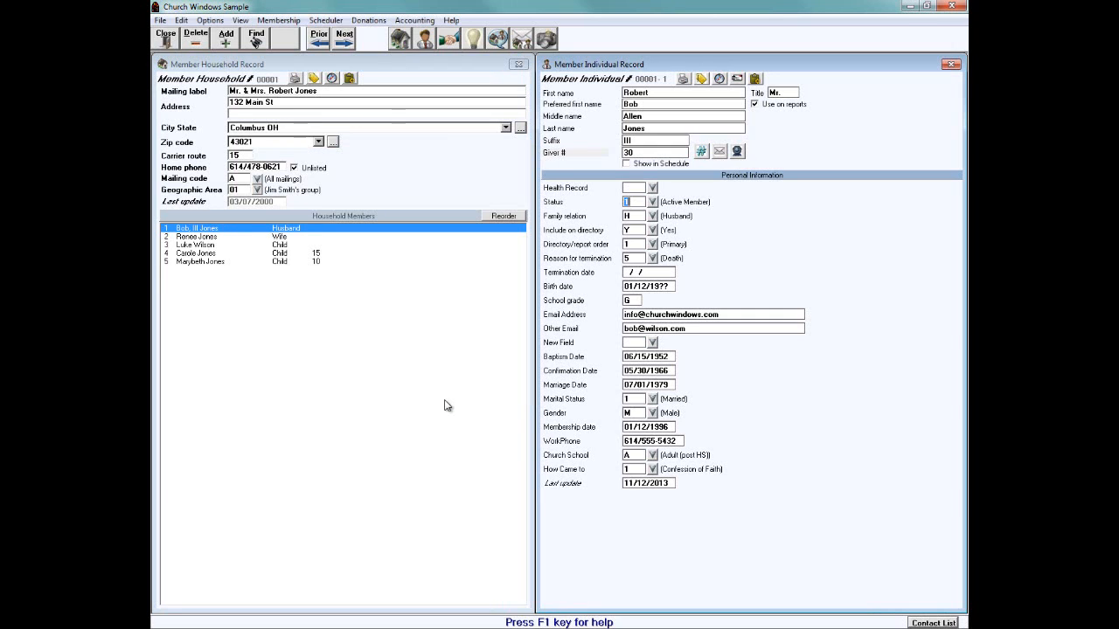
{"action": "left_click", "coordinate": [587, 329]}
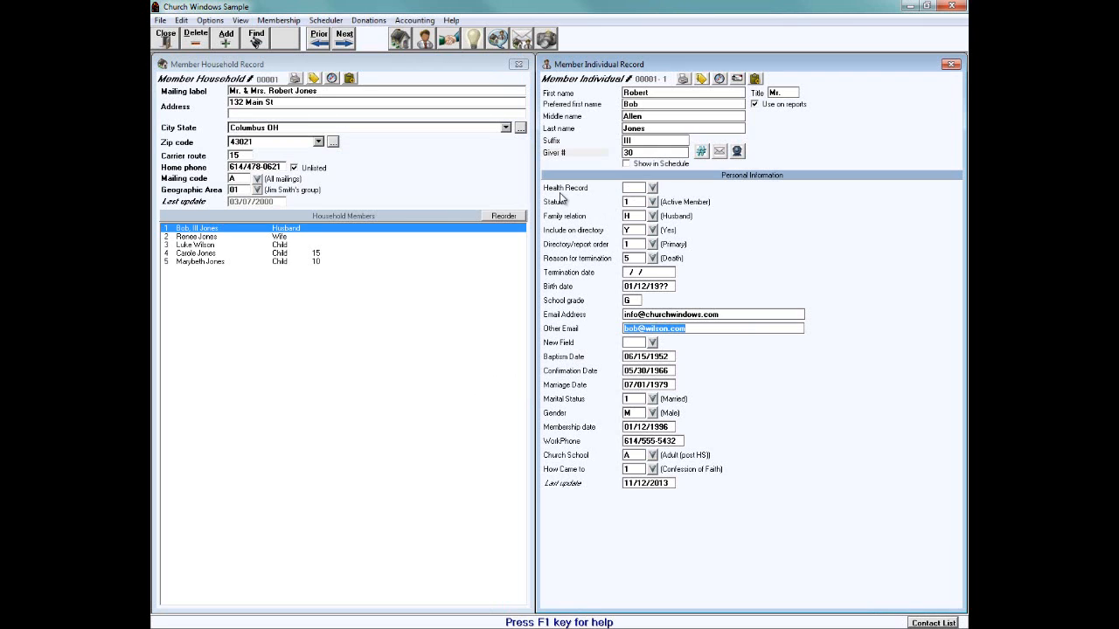
{"action": "left_click", "coordinate": [652, 188]}
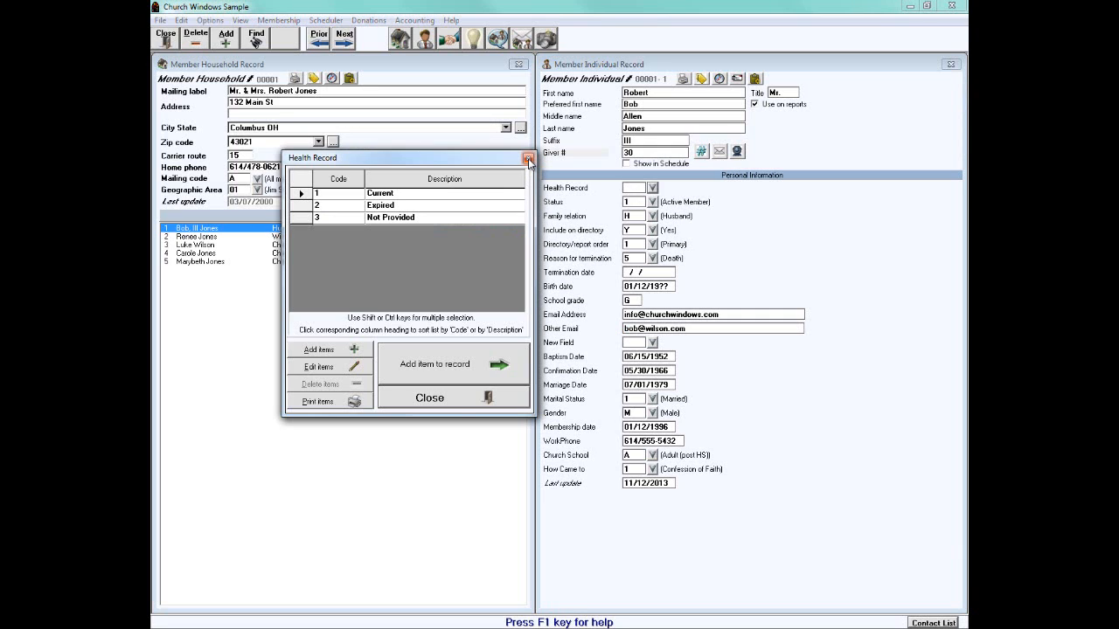
{"action": "left_click", "coordinate": [528, 159]}
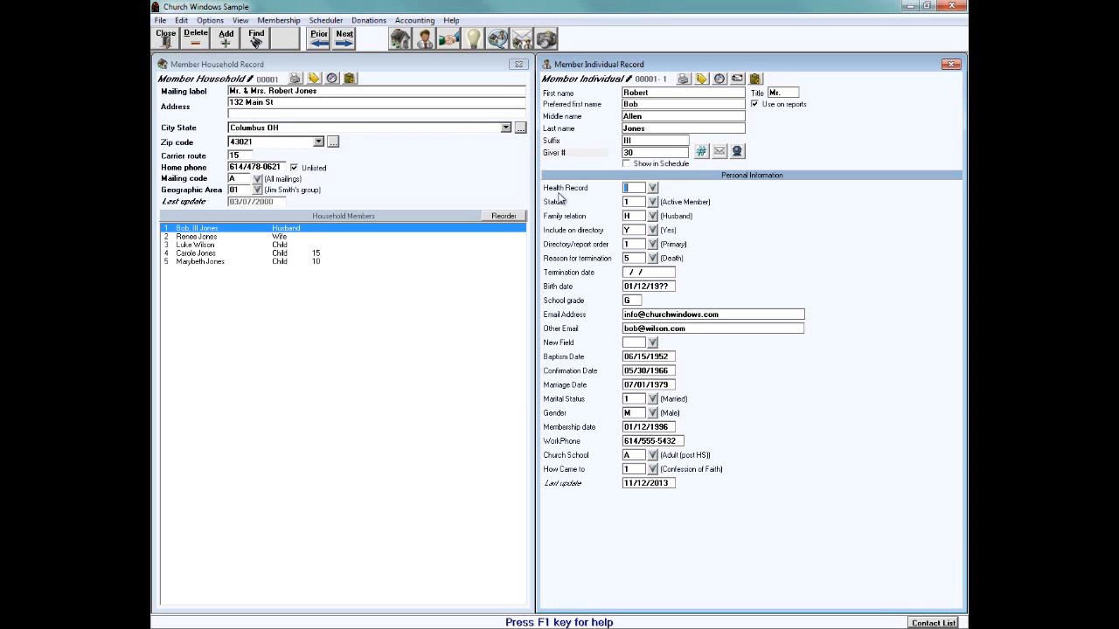
Step: Review the member's groups/classes, skills/interests, comments, alternate address and picture, and return to the personal information
{"action": "left_click", "coordinate": [590, 94]}
{"action": "left_click", "coordinate": [449, 44]}
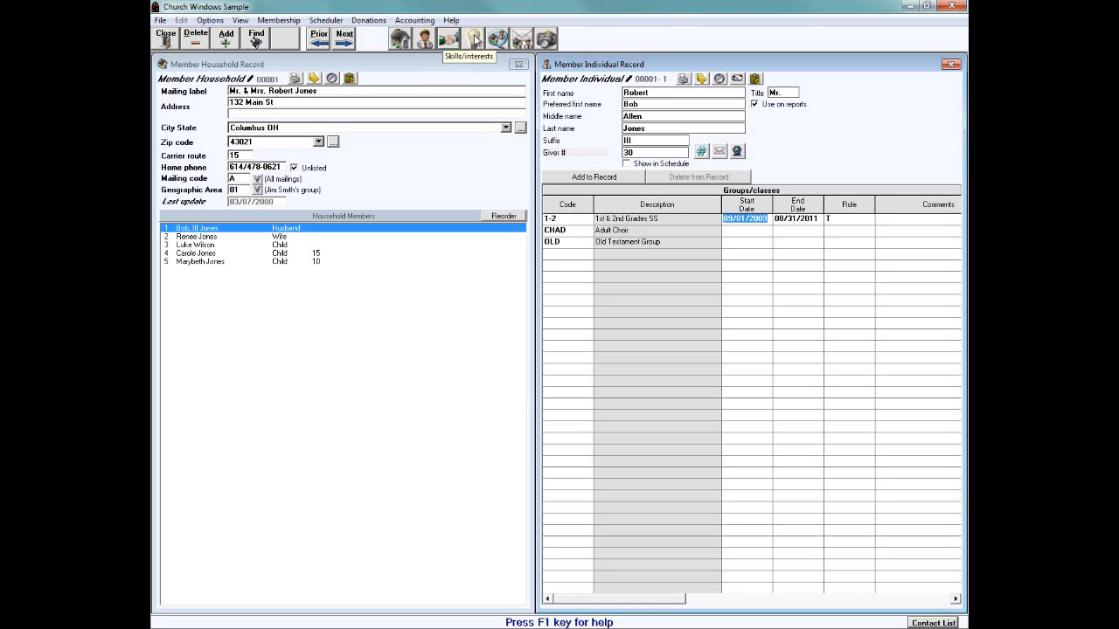
{"action": "left_click", "coordinate": [472, 40]}
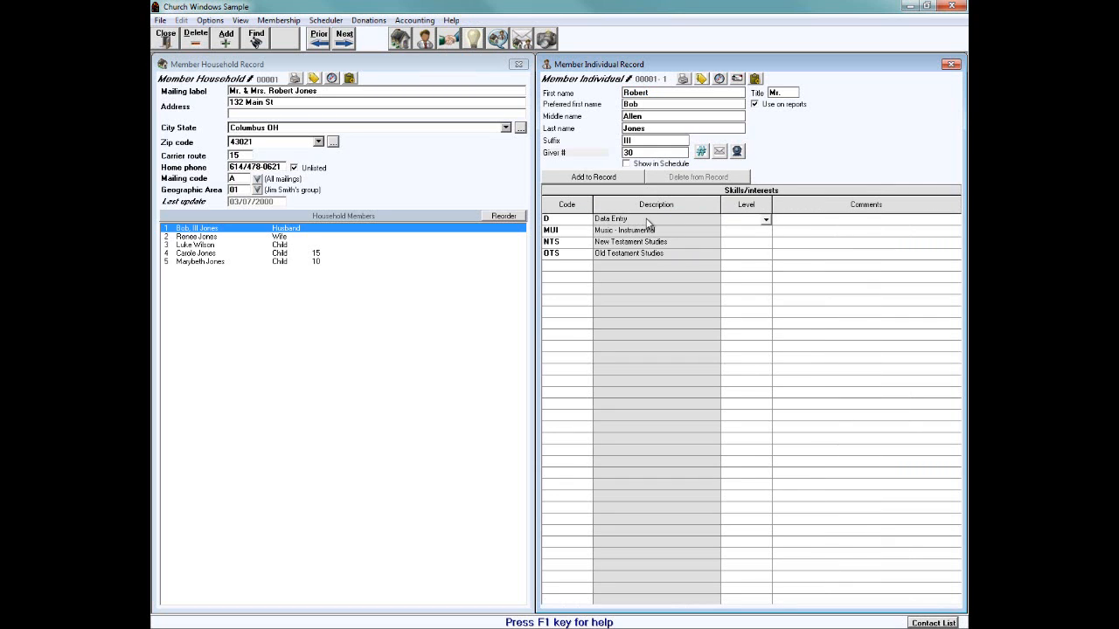
{"action": "left_click", "coordinate": [498, 40]}
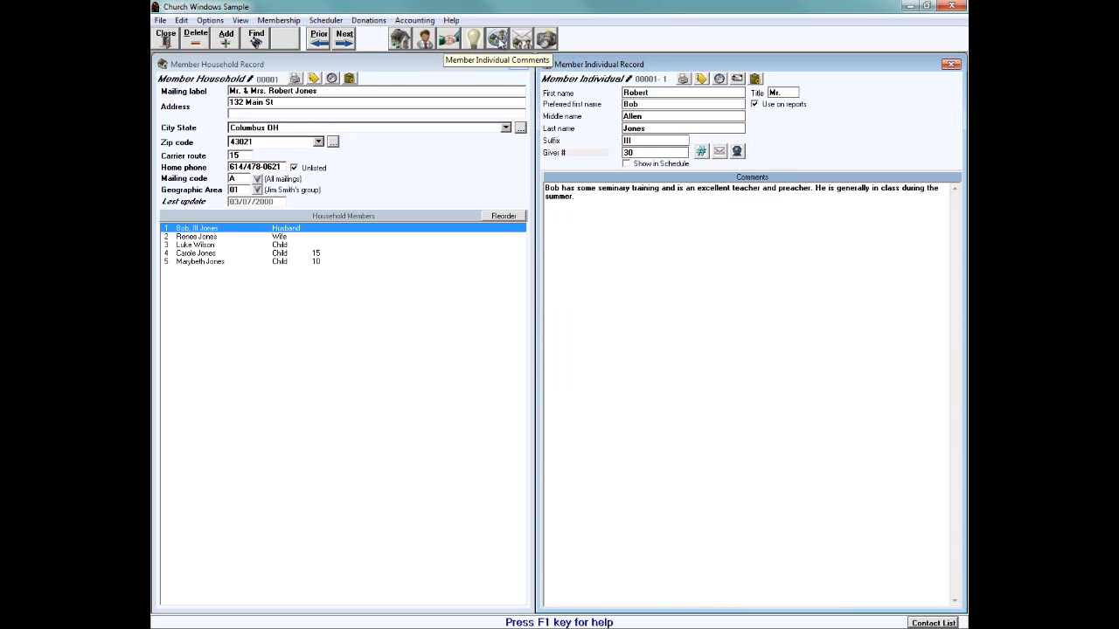
{"action": "left_click", "coordinate": [525, 41]}
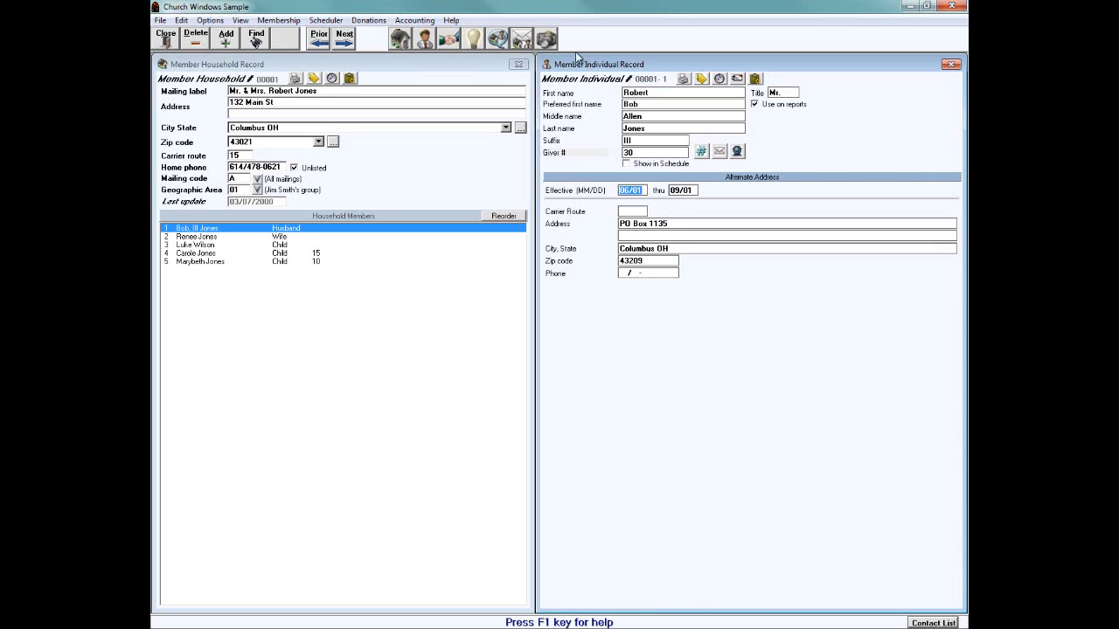
{"action": "left_click", "coordinate": [546, 40]}
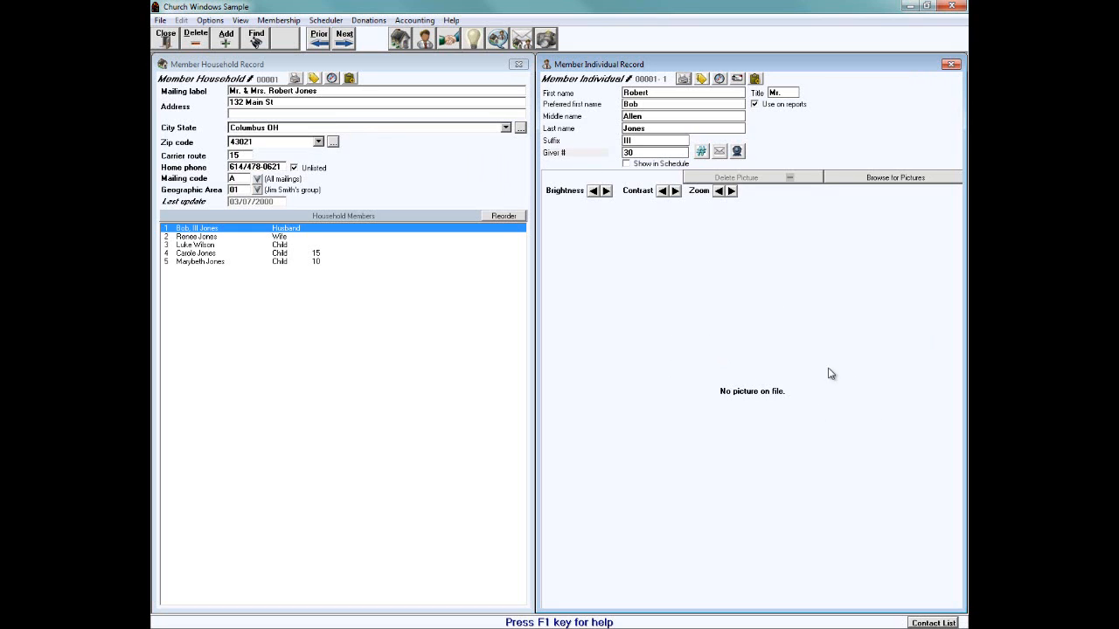
{"action": "left_click", "coordinate": [423, 41]}
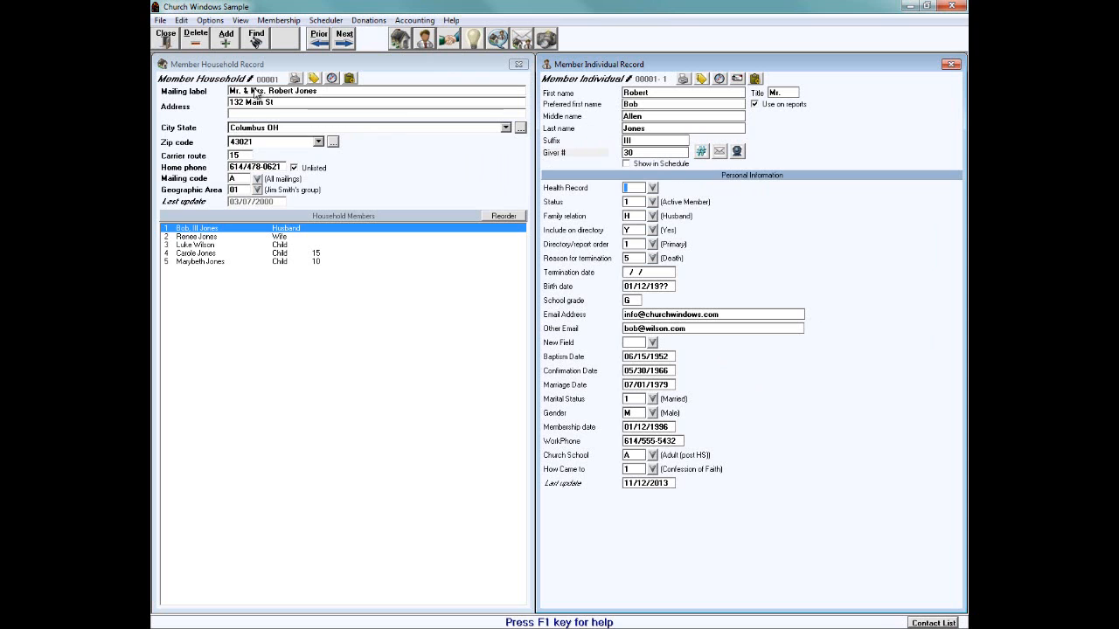
Step: Close the member records and open the visitor records
{"action": "left_click", "coordinate": [165, 39]}
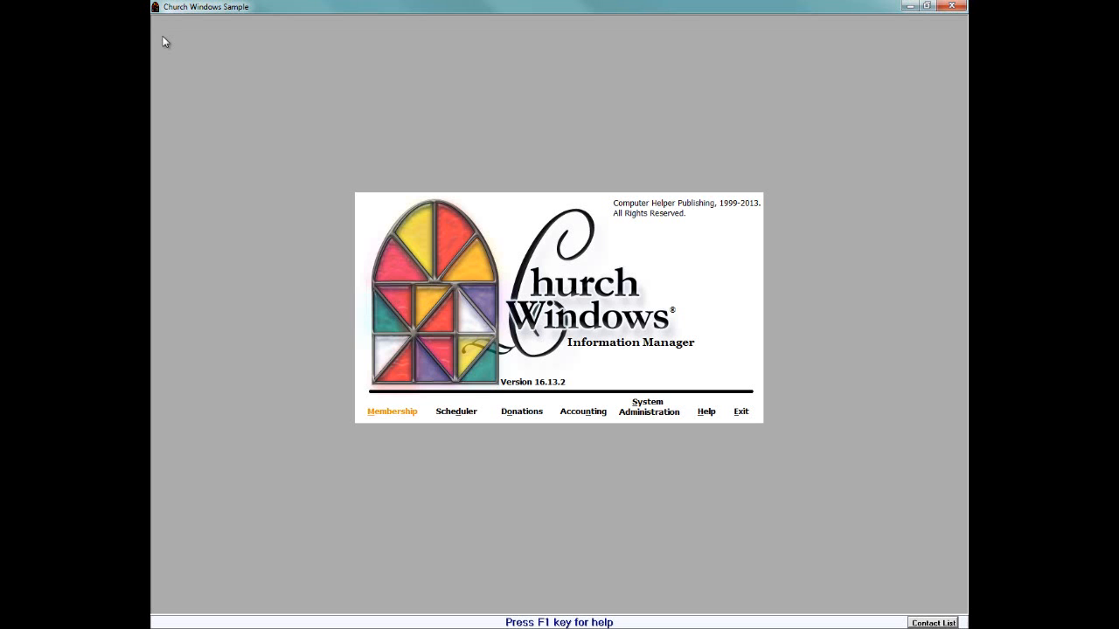
{"action": "left_click", "coordinate": [402, 418]}
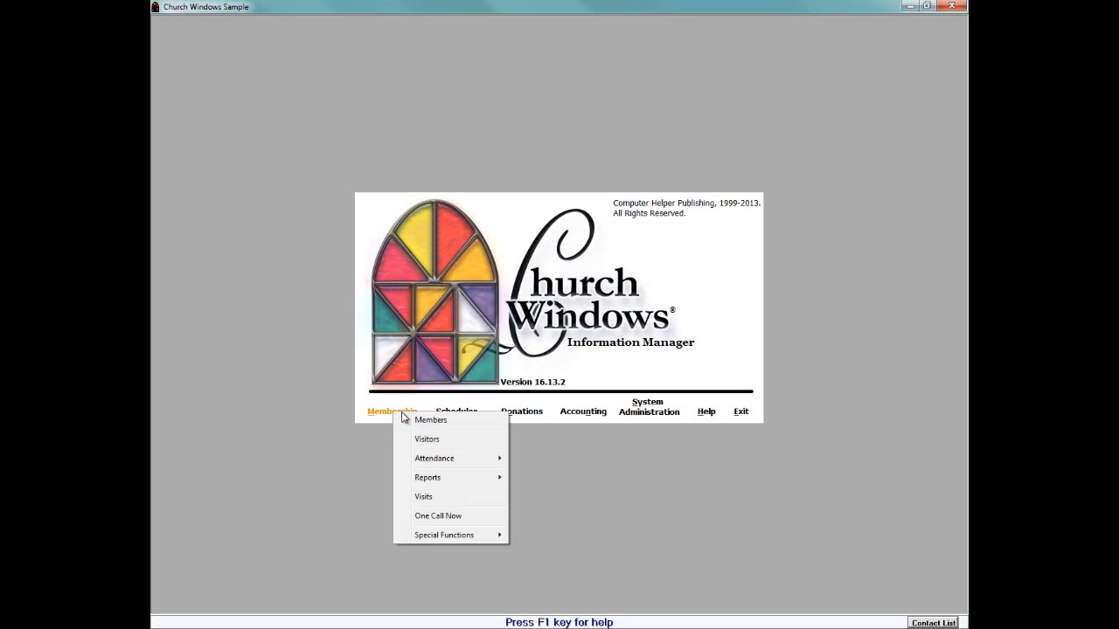
{"action": "left_click", "coordinate": [478, 441]}
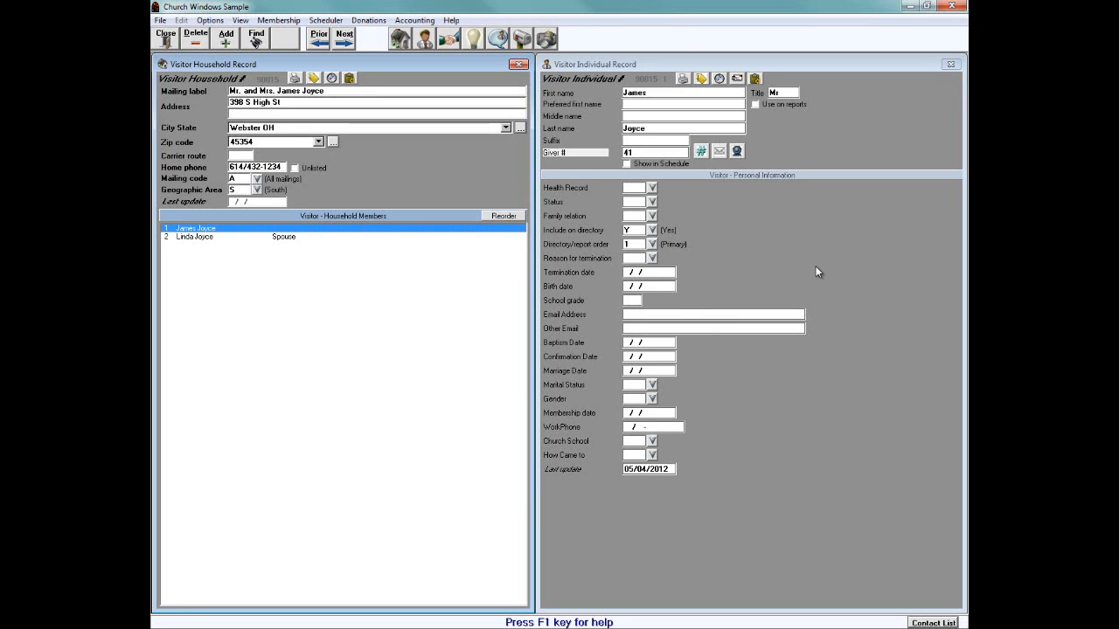
Step: Check the options for transferring a visitor to the member file, and close the visitor records
{"action": "left_click", "coordinate": [880, 453]}
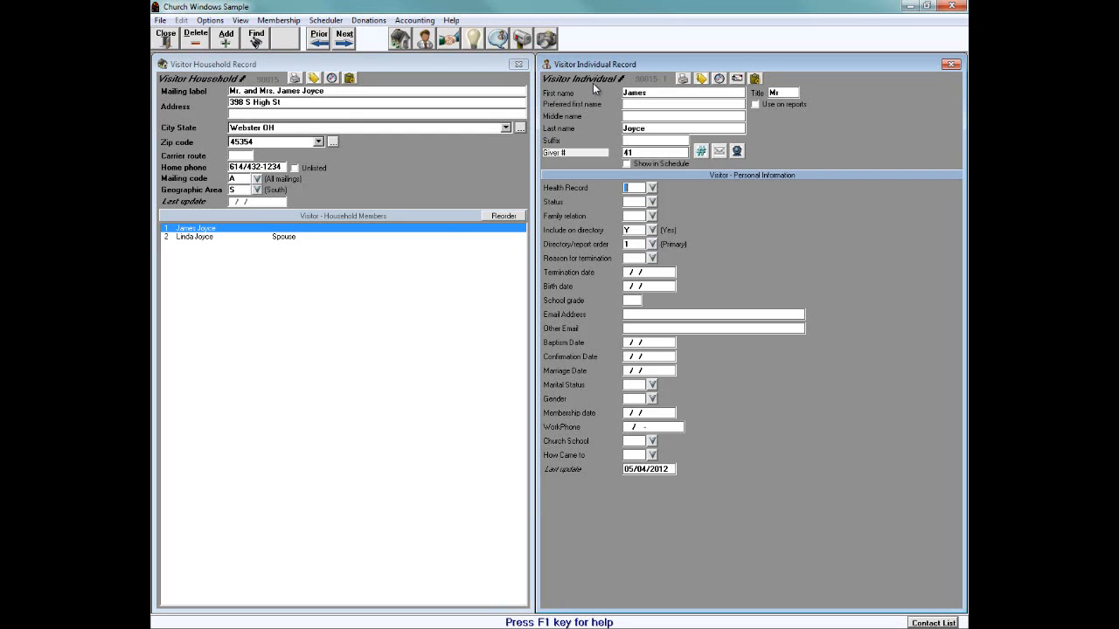
{"action": "left_click", "coordinate": [212, 21]}
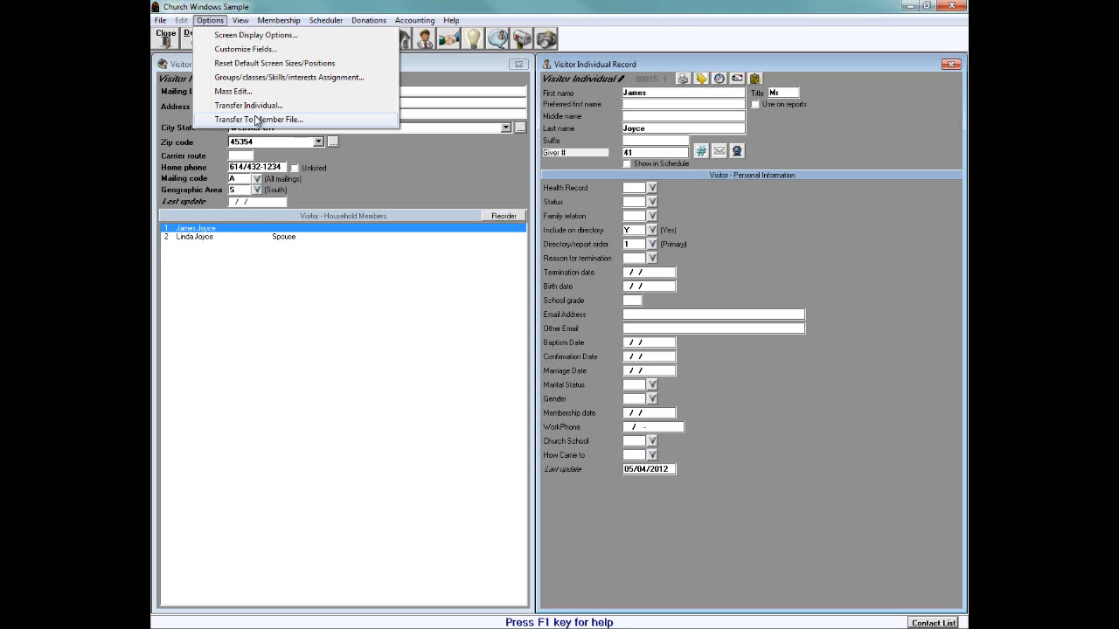
{"action": "left_click", "coordinate": [401, 166]}
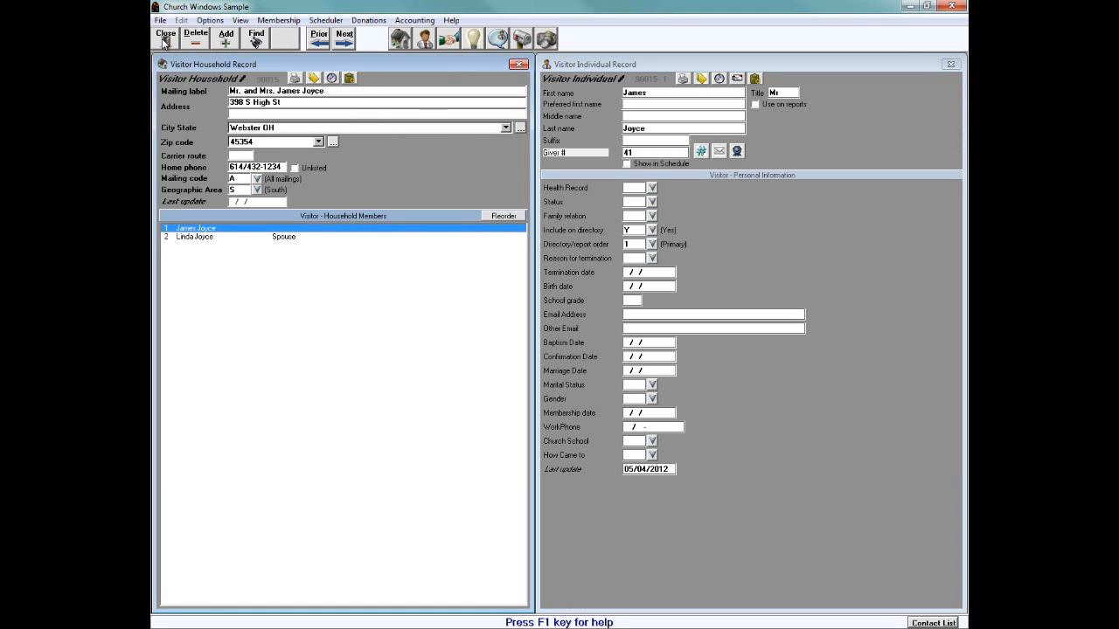
{"action": "left_click", "coordinate": [165, 41]}
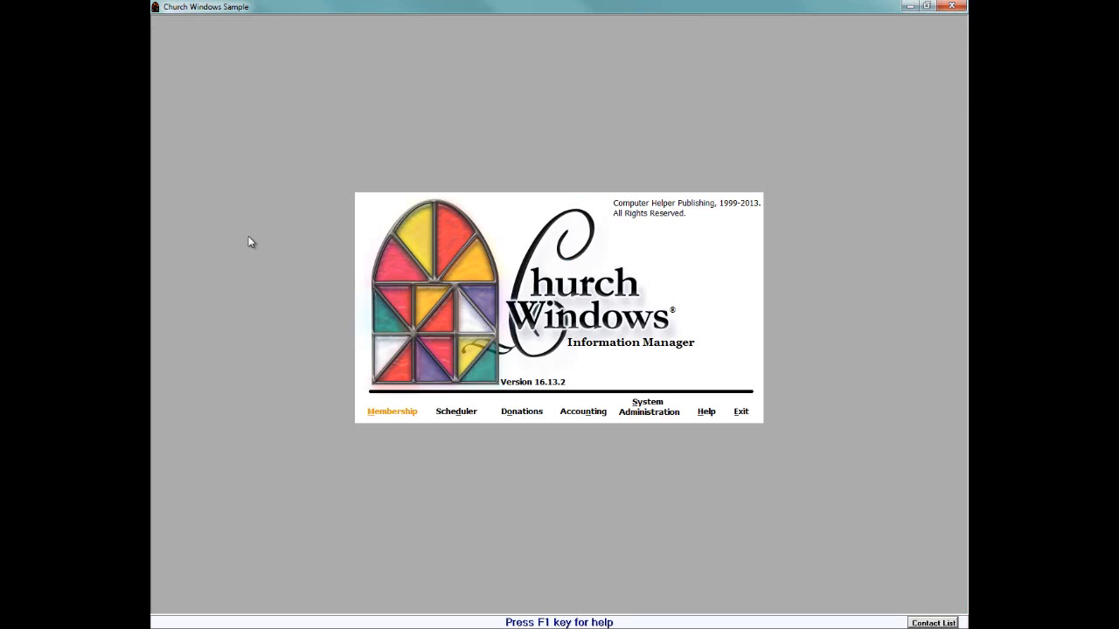
Step: Open Attendance Entry from the membership functions
{"action": "left_click", "coordinate": [404, 416]}
{"action": "mouse_move", "coordinate": [446, 460]}
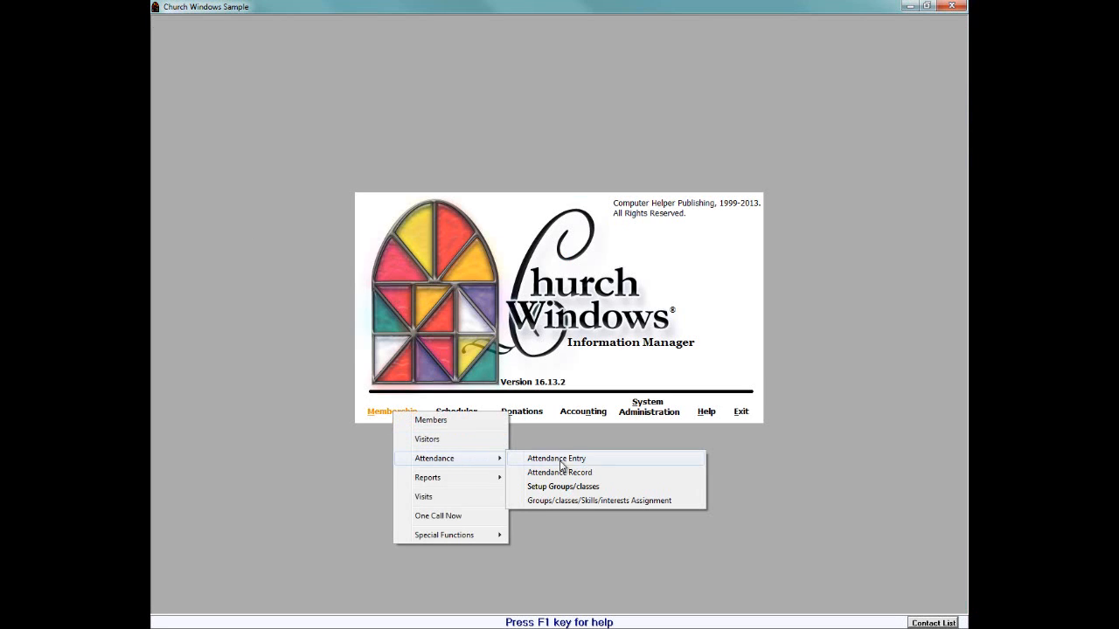
{"action": "left_click", "coordinate": [643, 461]}
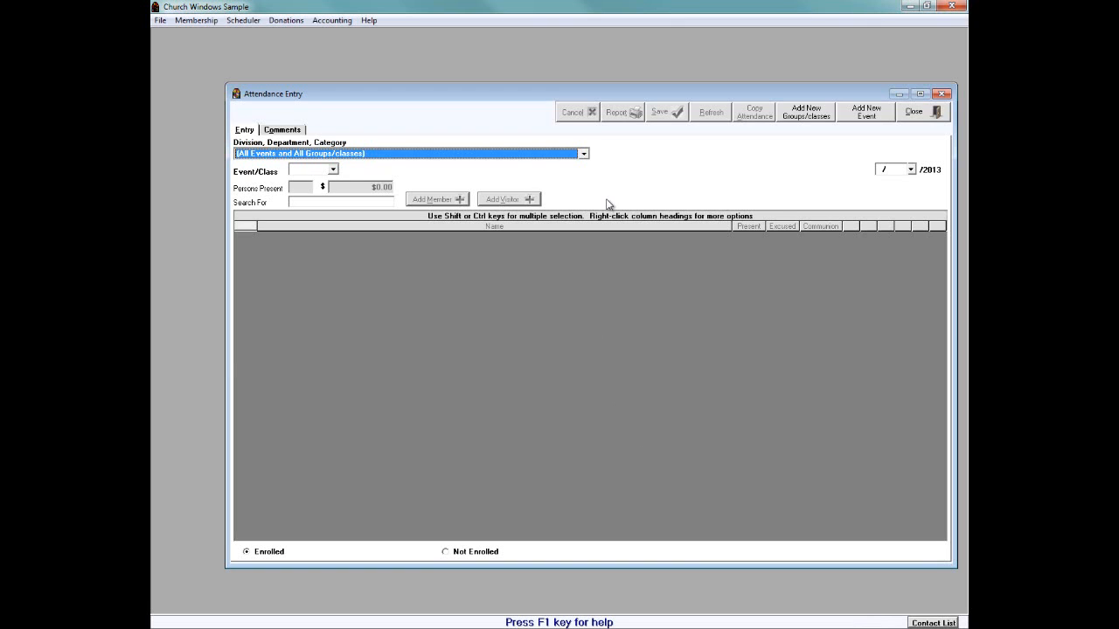
Step: Limit attendance entry to all events and load the Sunday AM Worship (SW) list for 11/10
{"action": "left_click", "coordinate": [583, 153]}
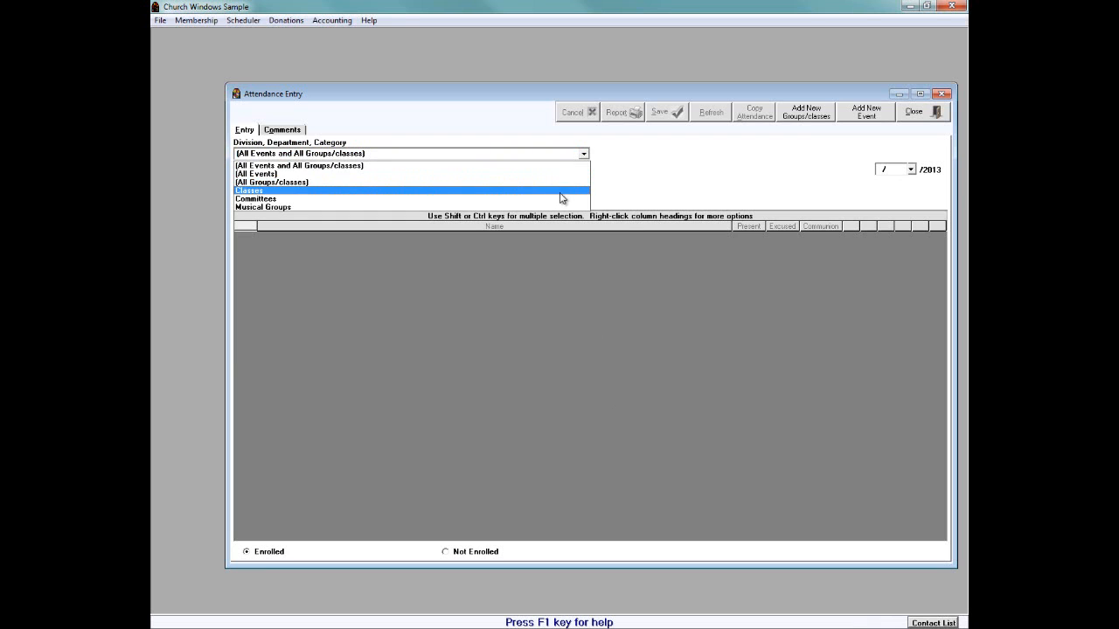
{"action": "left_click", "coordinate": [566, 175]}
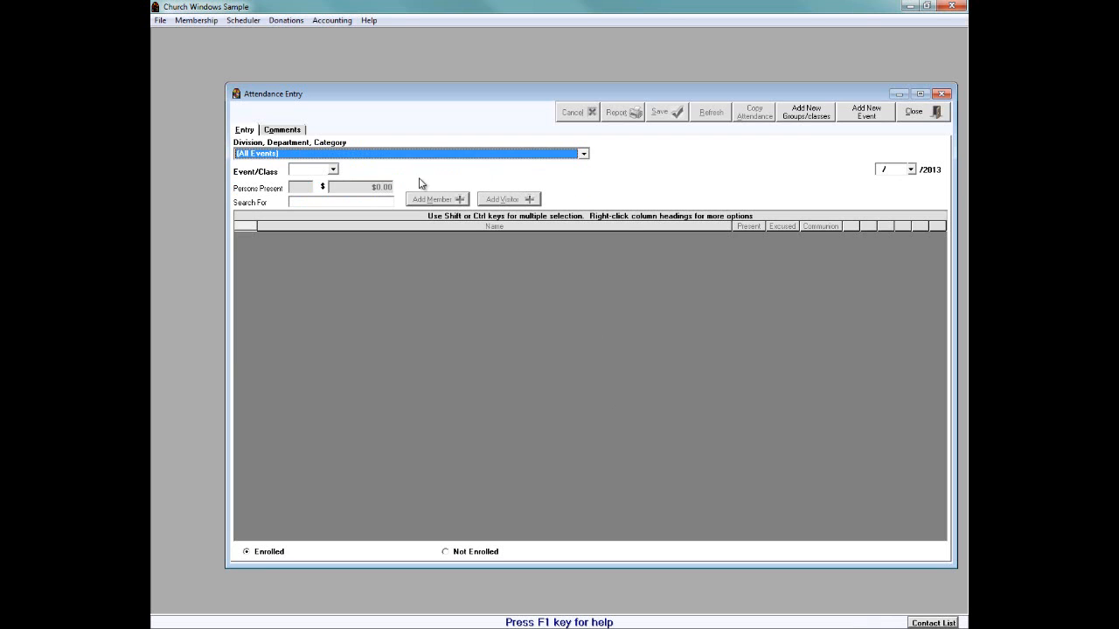
{"action": "left_click", "coordinate": [332, 172]}
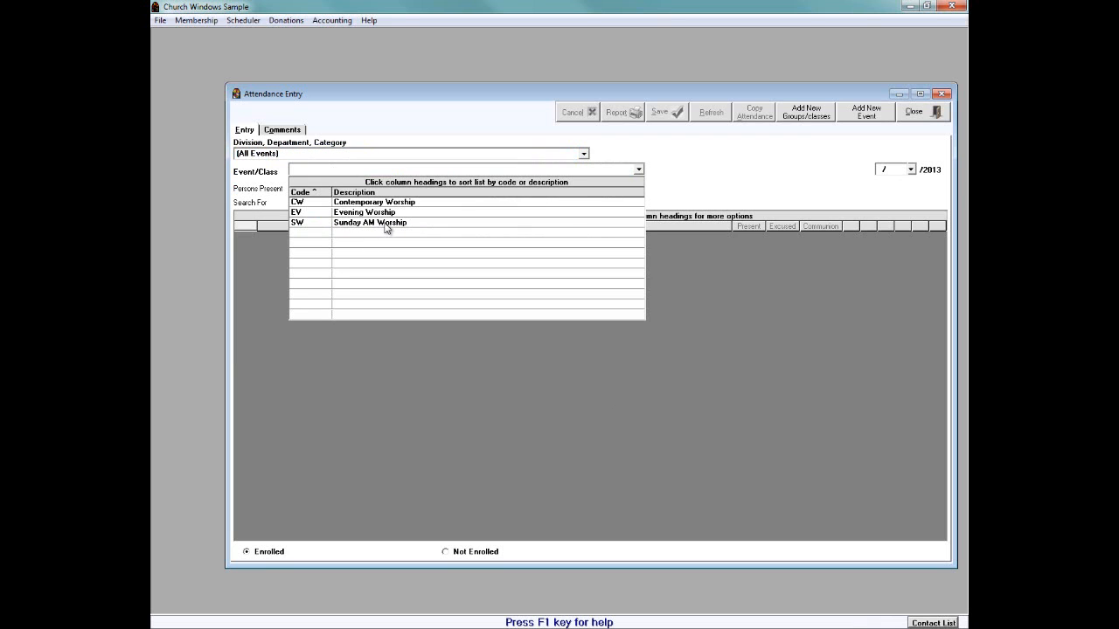
{"action": "left_click", "coordinate": [387, 226]}
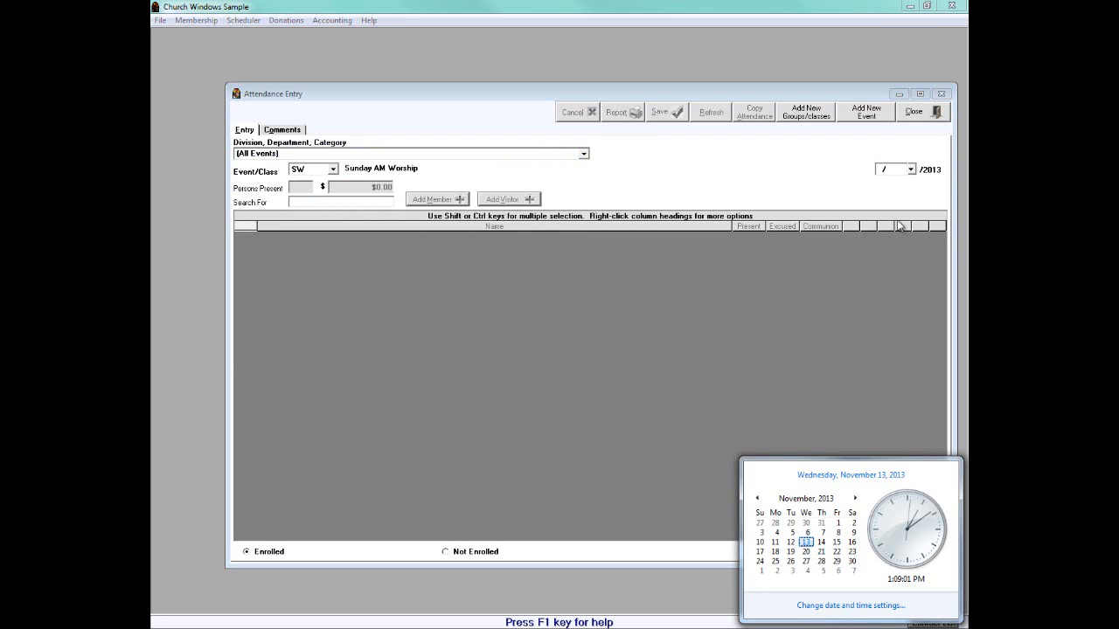
{"action": "left_click", "coordinate": [942, 208]}
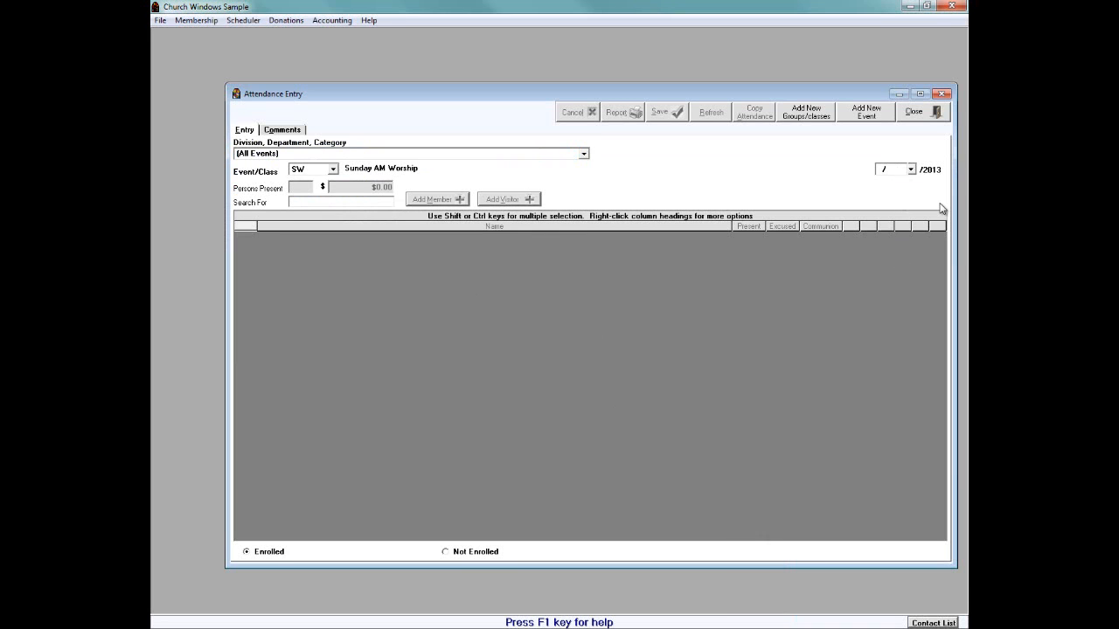
{"action": "type", "text": "1110"}
{"action": "key", "text": "Tab"}
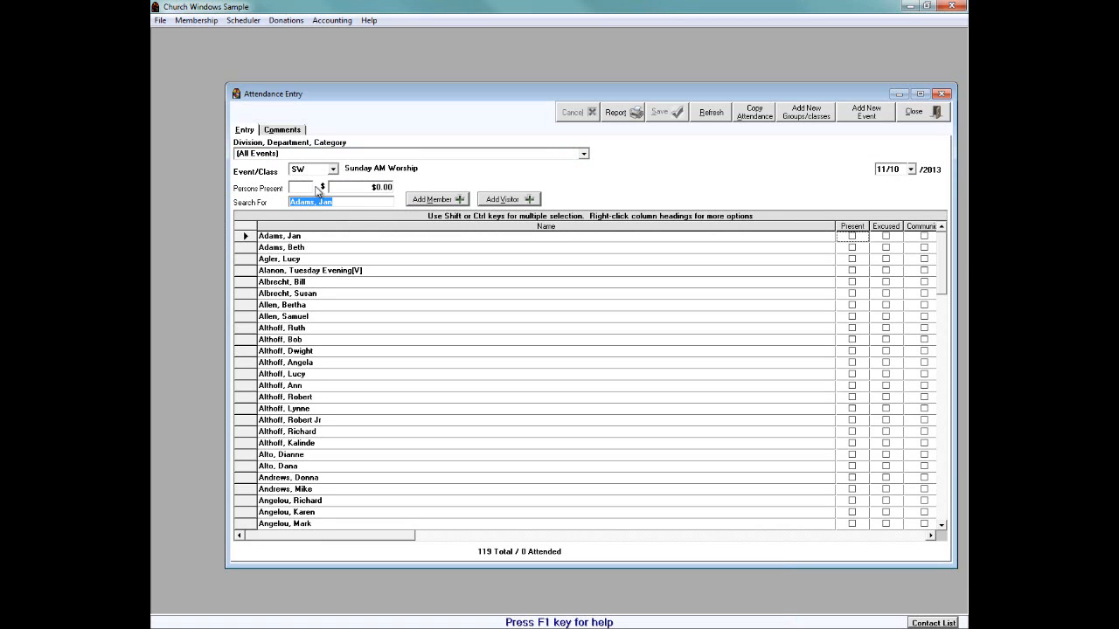
Step: Mark ten people near the start of the Sunday AM Worship list as present
{"action": "left_click", "coordinate": [853, 236]}
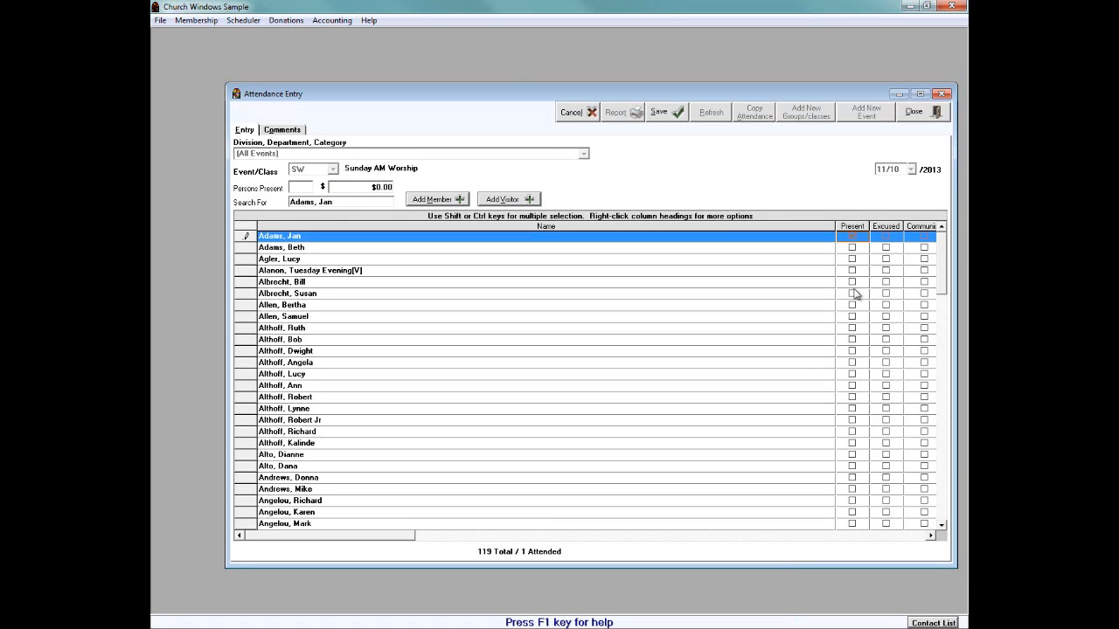
{"action": "left_click", "coordinate": [853, 282]}
{"action": "left_click", "coordinate": [853, 305]}
{"action": "left_click", "coordinate": [853, 316]}
{"action": "left_click", "coordinate": [852, 350]}
{"action": "left_click", "coordinate": [852, 386]}
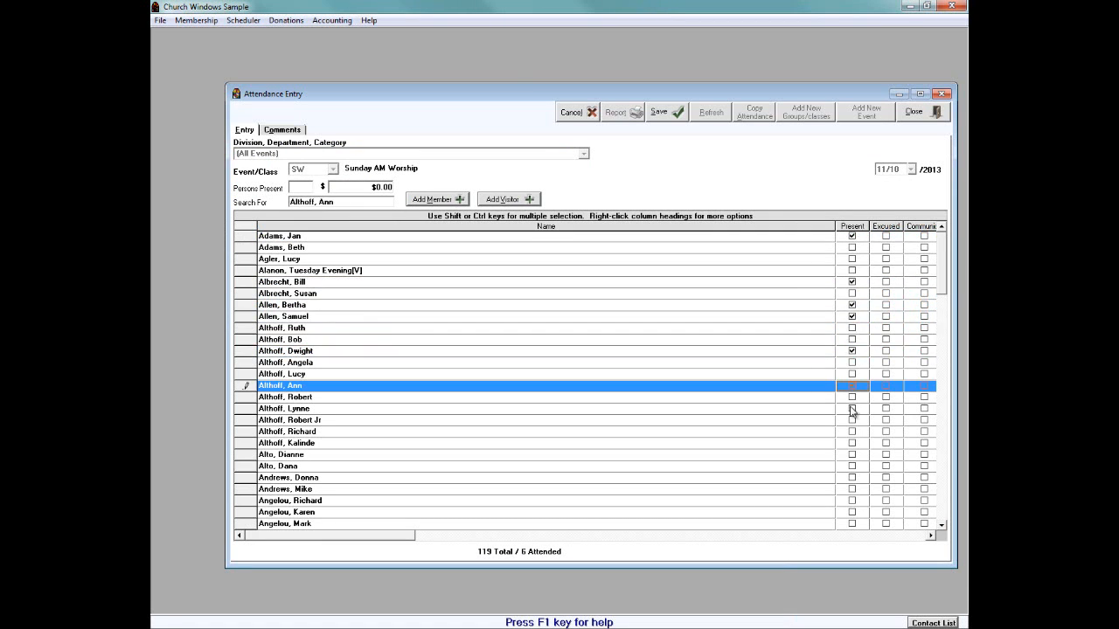
{"action": "left_click", "coordinate": [852, 408]}
{"action": "left_click", "coordinate": [852, 477]}
{"action": "left_click", "coordinate": [852, 500]}
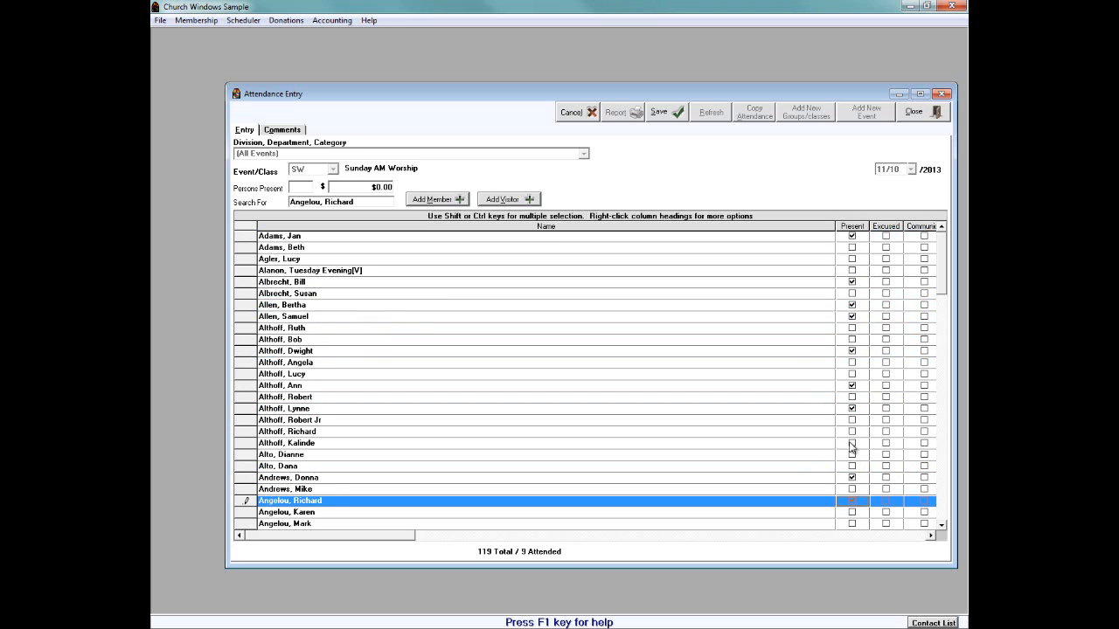
{"action": "left_click", "coordinate": [852, 443]}
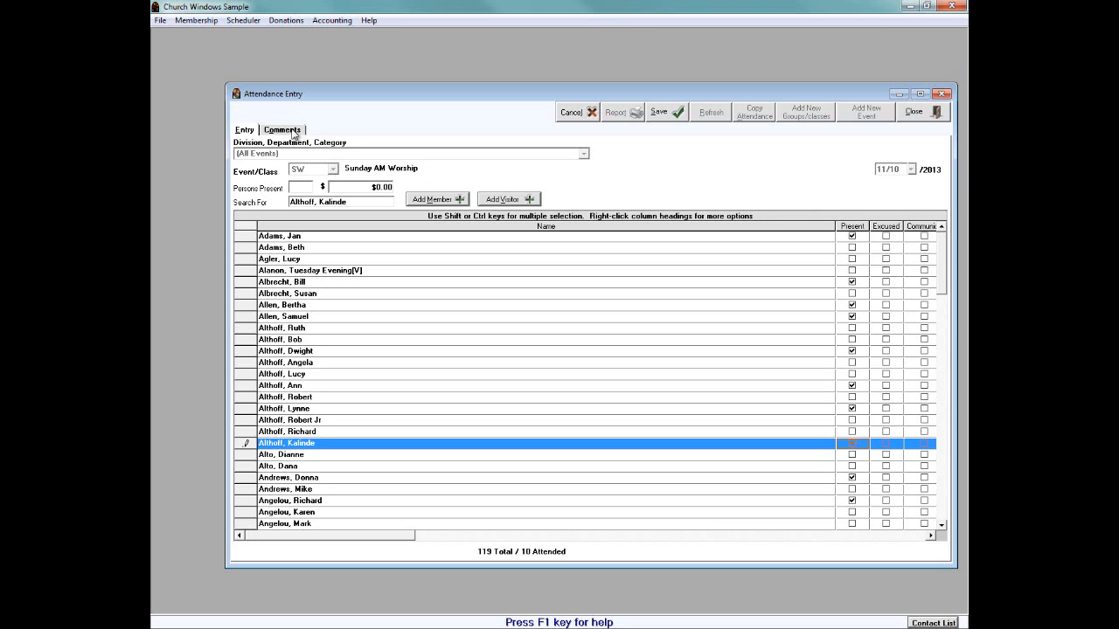
Step: Review the comment areas for meeting notes, lessons studied and attendance factors, and return to the attendance list
{"action": "left_click", "coordinate": [293, 133]}
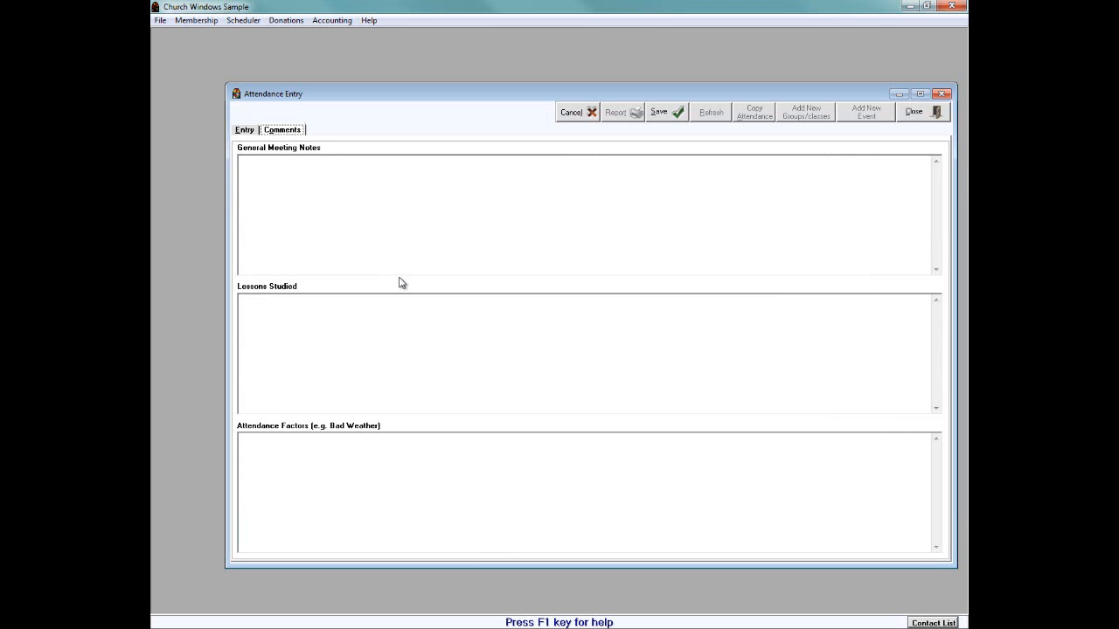
{"action": "left_click", "coordinate": [267, 164]}
{"action": "left_click", "coordinate": [387, 479]}
{"action": "left_click", "coordinate": [239, 133]}
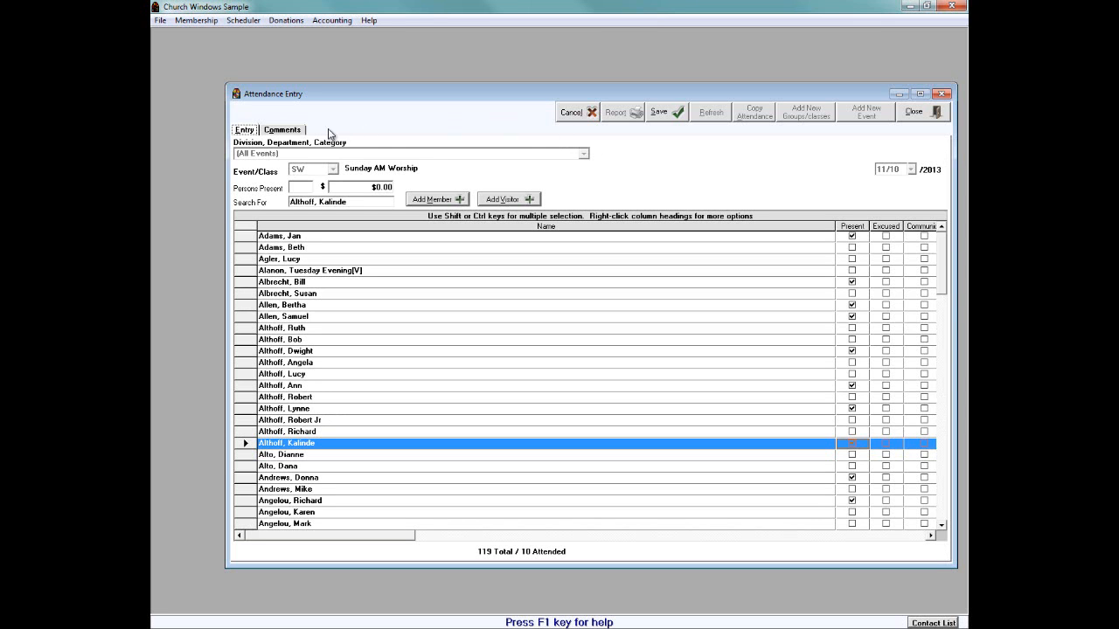
Step: Leave Attendance Entry and open the Visits records from the membership functions
{"action": "left_click", "coordinate": [914, 112]}
{"action": "left_click", "coordinate": [603, 367]}
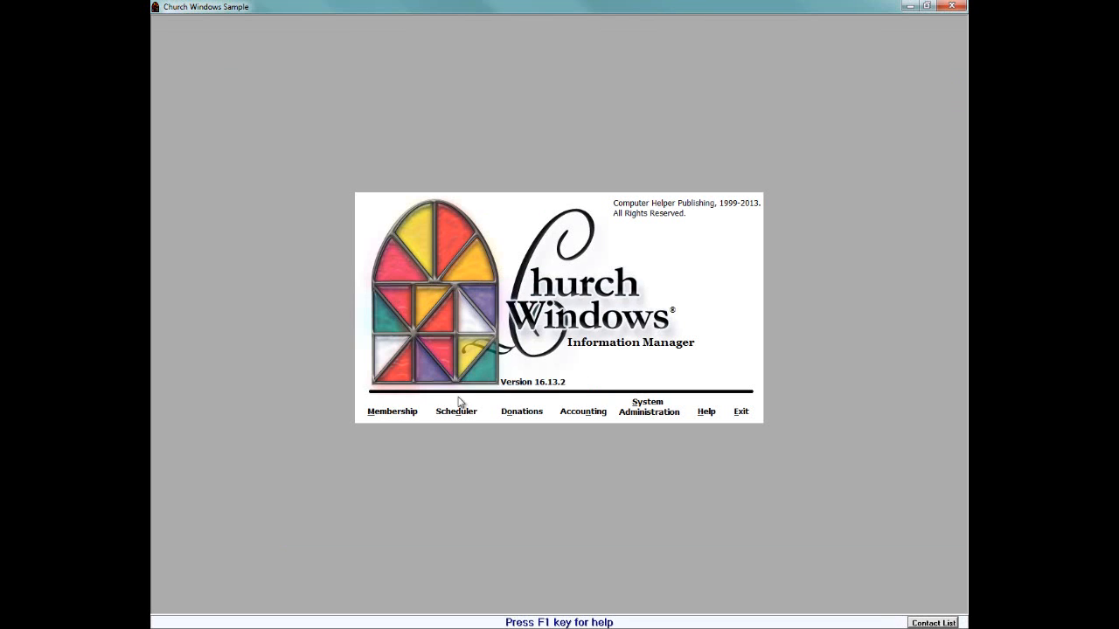
{"action": "left_click", "coordinate": [396, 412]}
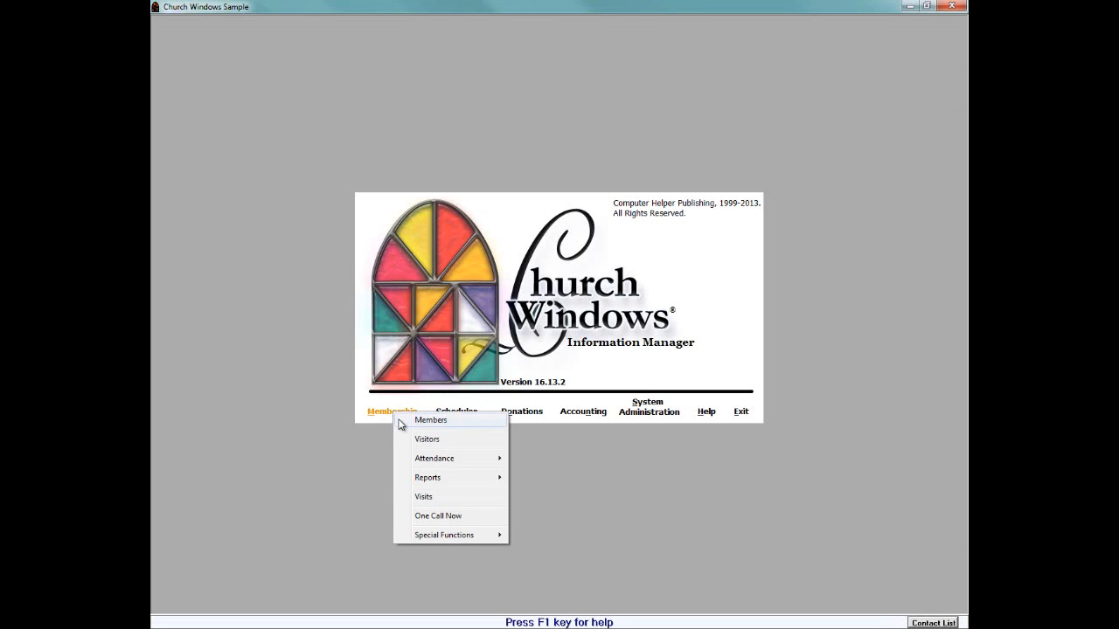
{"action": "mouse_move", "coordinate": [437, 477]}
{"action": "left_click", "coordinate": [477, 498]}
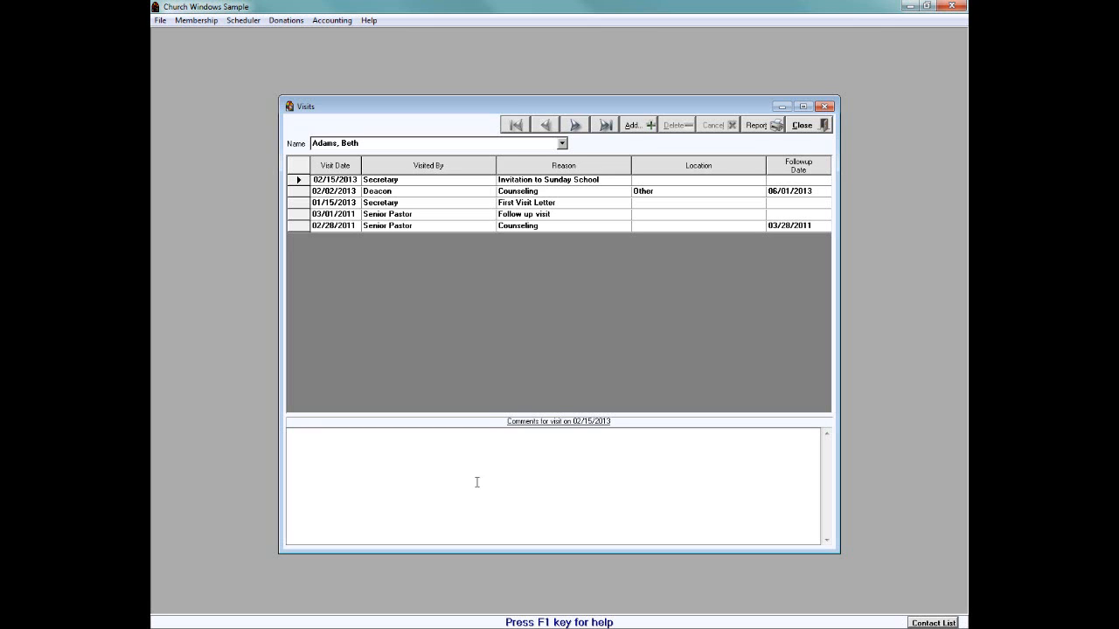
Step: Review the Visited by, Reason and Location code lists in a new visit entry, and close Visits without adding a visit
{"action": "left_click", "coordinate": [638, 125]}
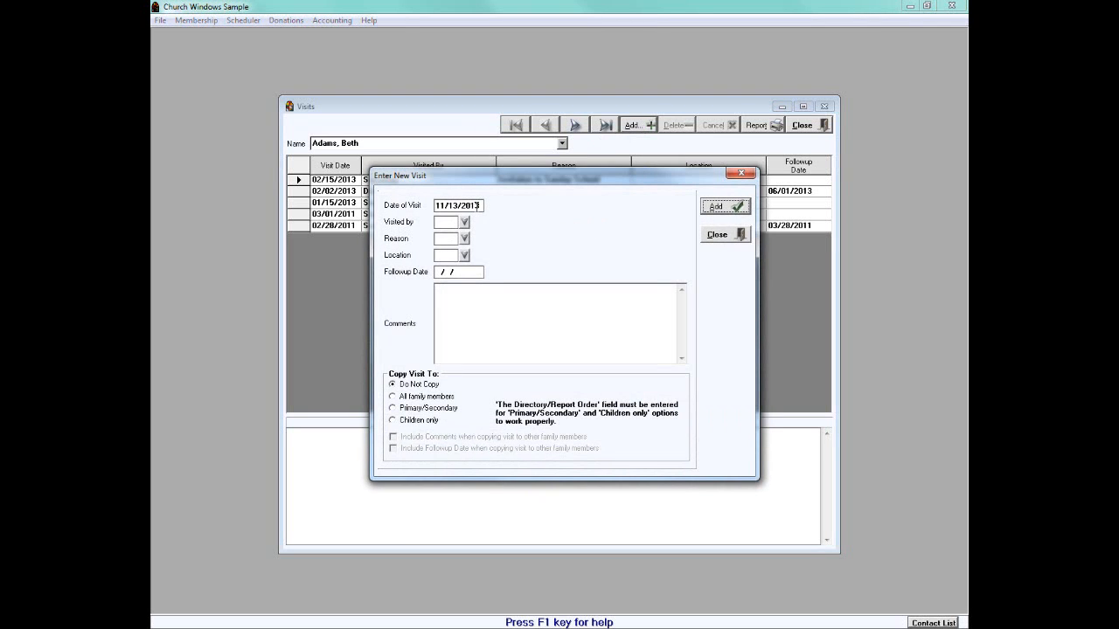
{"action": "left_click", "coordinate": [465, 223]}
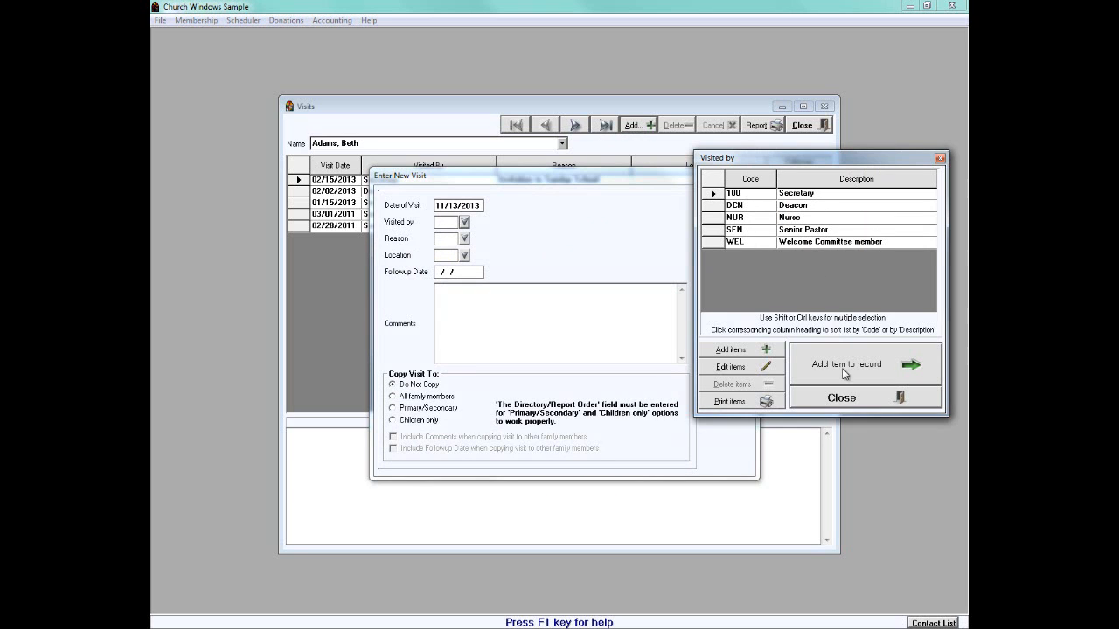
{"action": "left_click", "coordinate": [841, 398]}
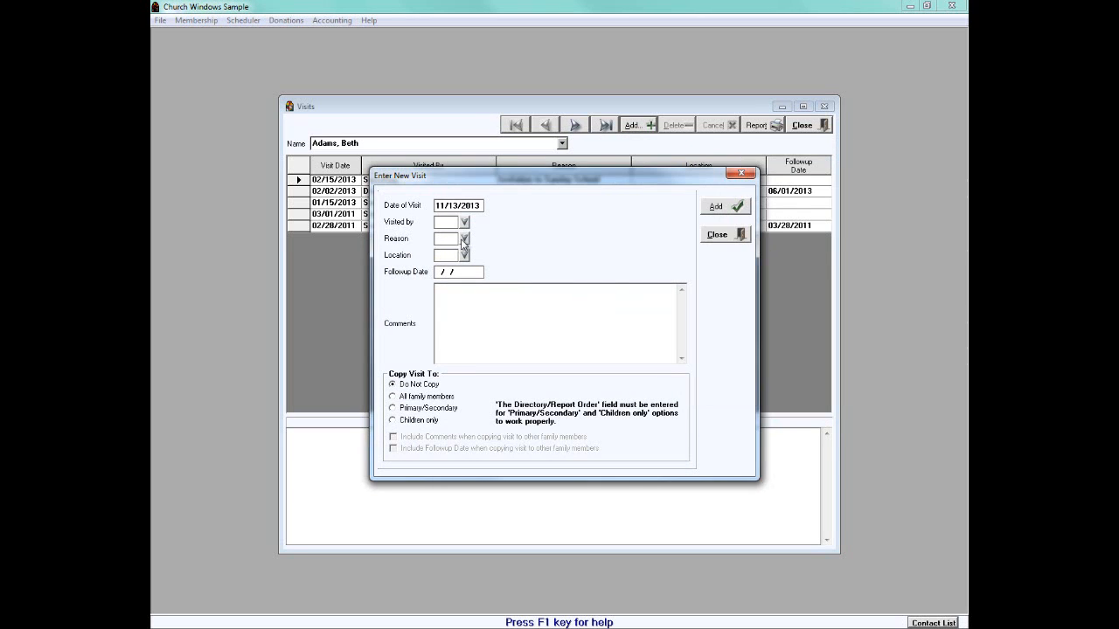
{"action": "left_click", "coordinate": [464, 240]}
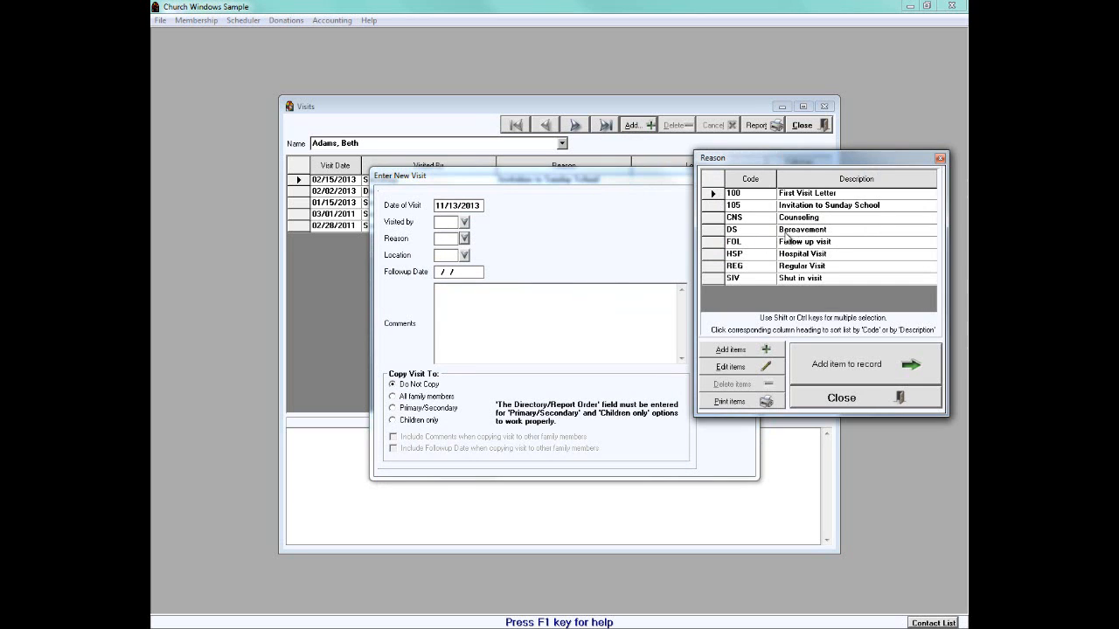
{"action": "left_click", "coordinate": [843, 398]}
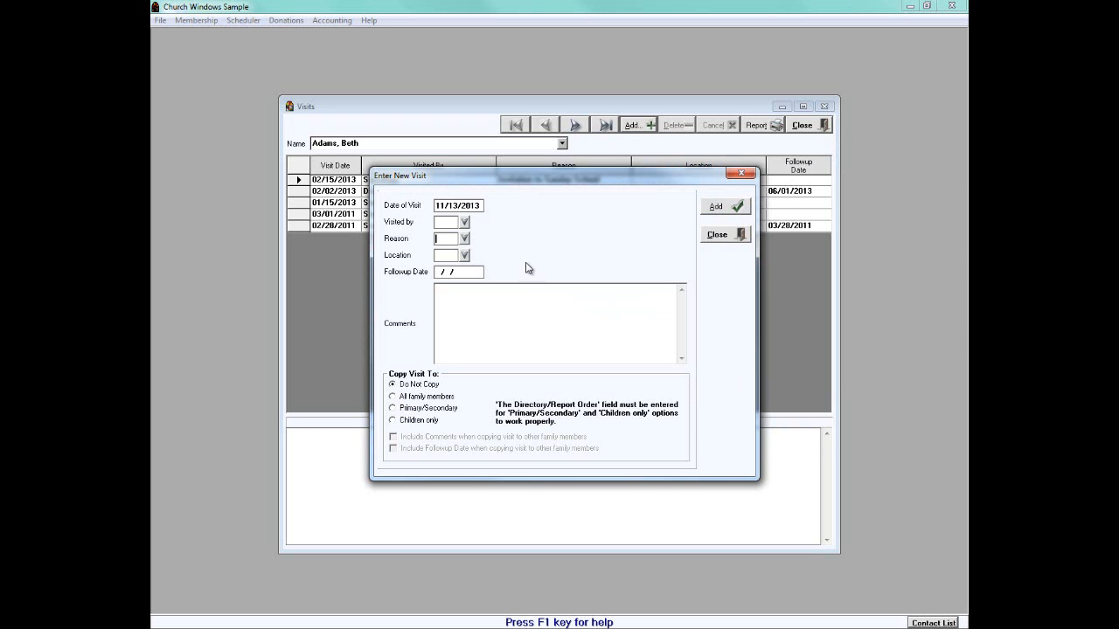
{"action": "left_click", "coordinate": [464, 255]}
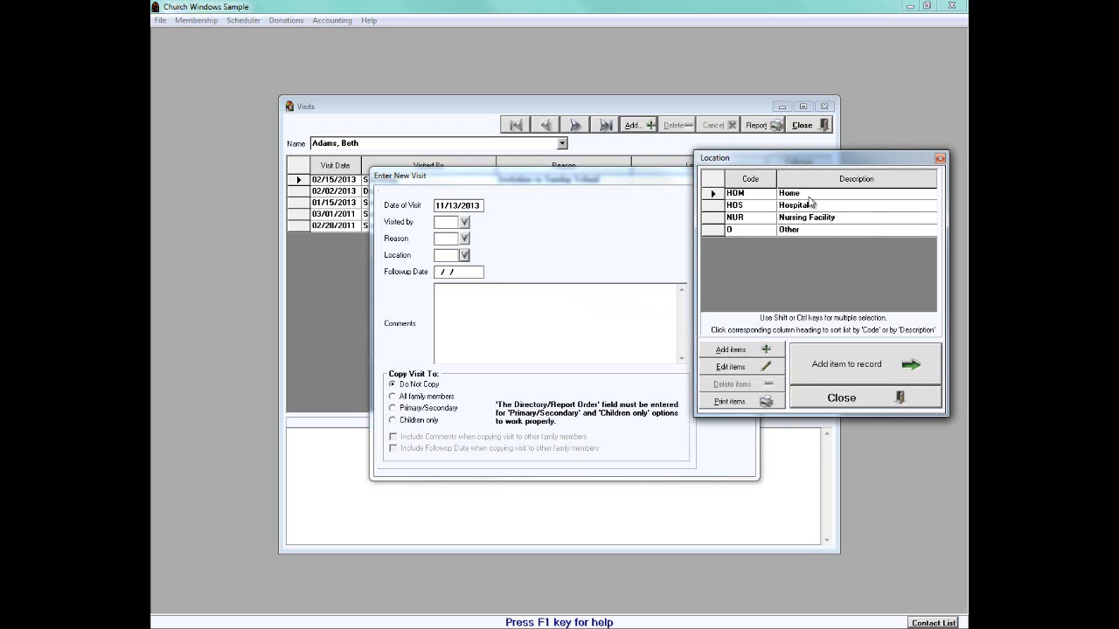
{"action": "left_click", "coordinate": [853, 402]}
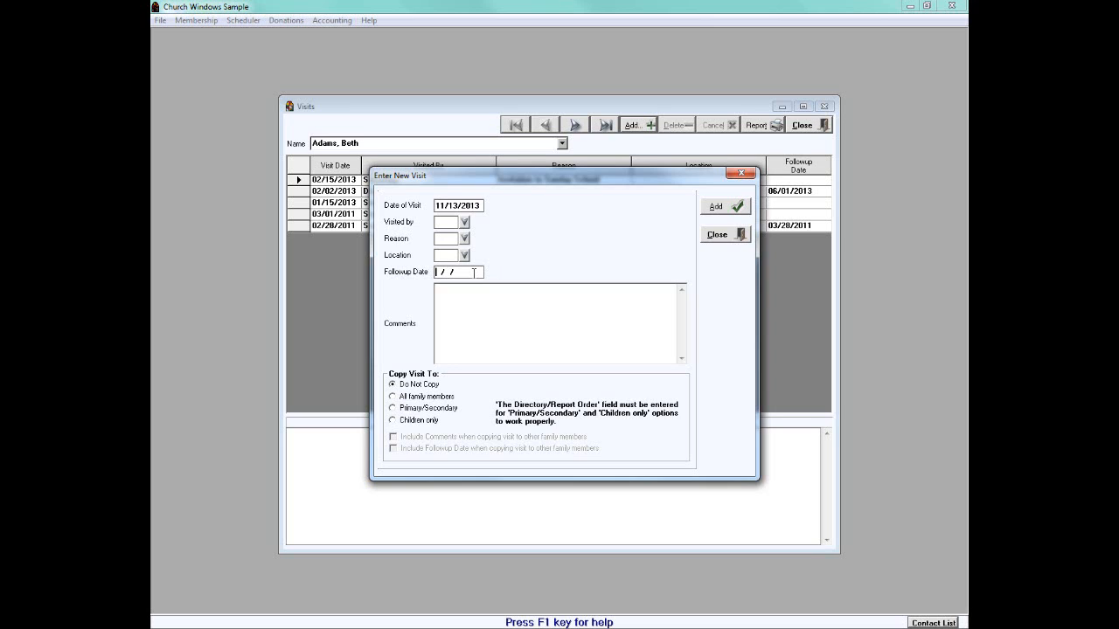
{"action": "left_click", "coordinate": [717, 236]}
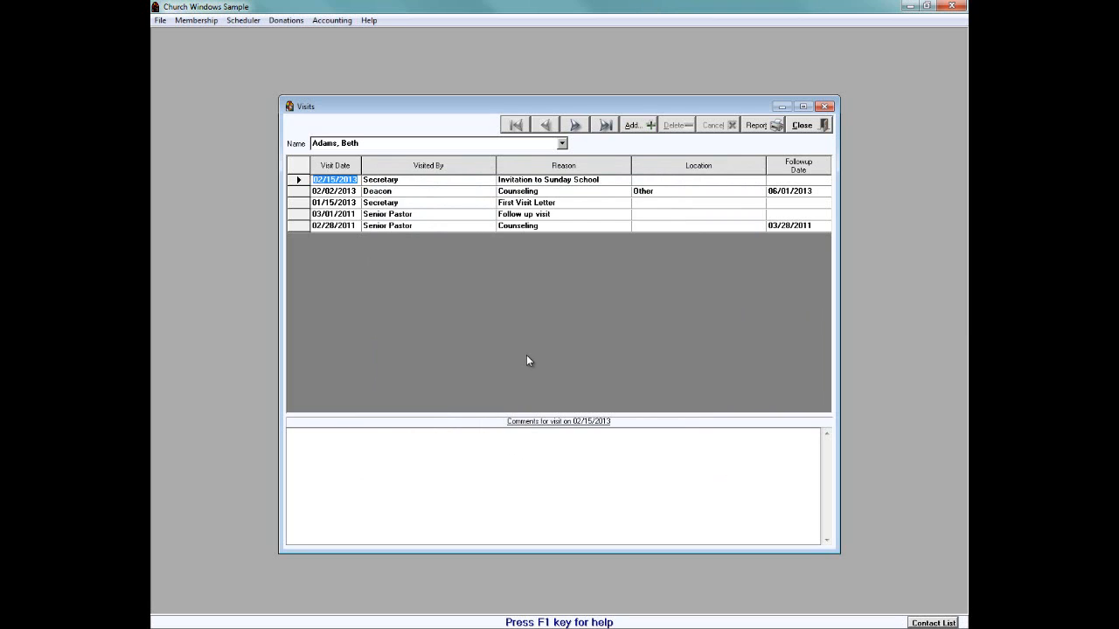
{"action": "left_click", "coordinate": [801, 126]}
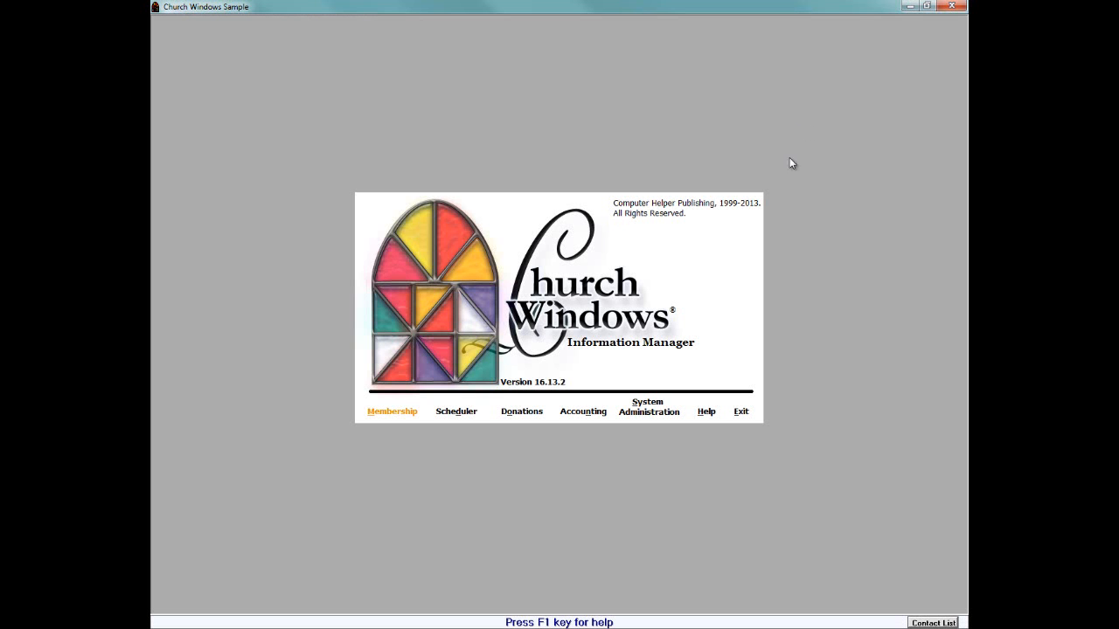
Step: Open the Security settings under System Administration and make the first listed user active
{"action": "left_click", "coordinate": [652, 408]}
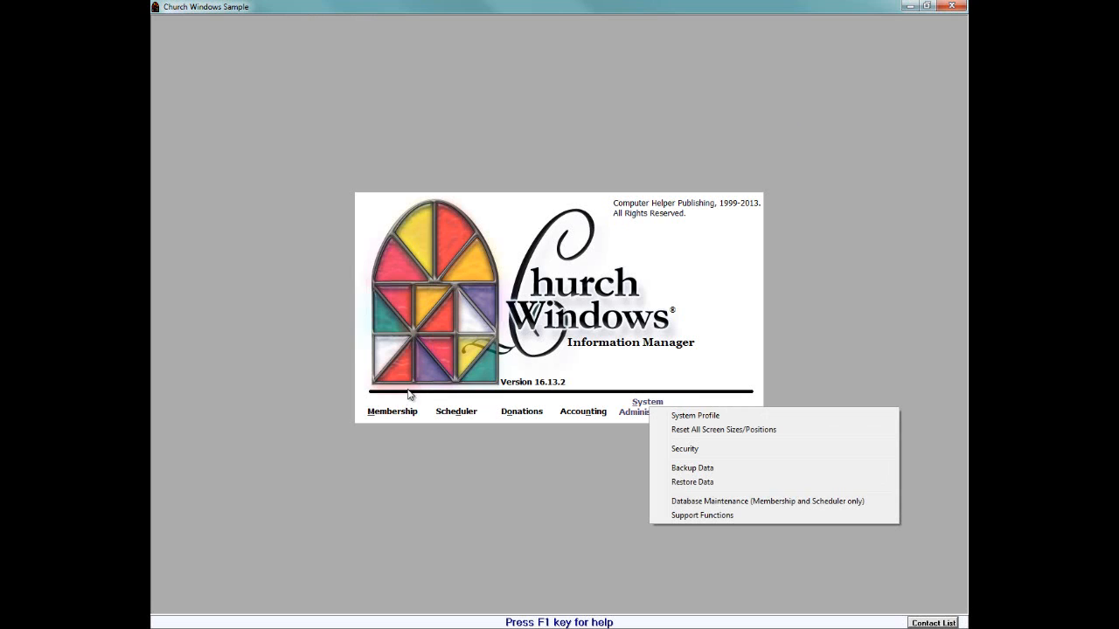
{"action": "left_click", "coordinate": [685, 448]}
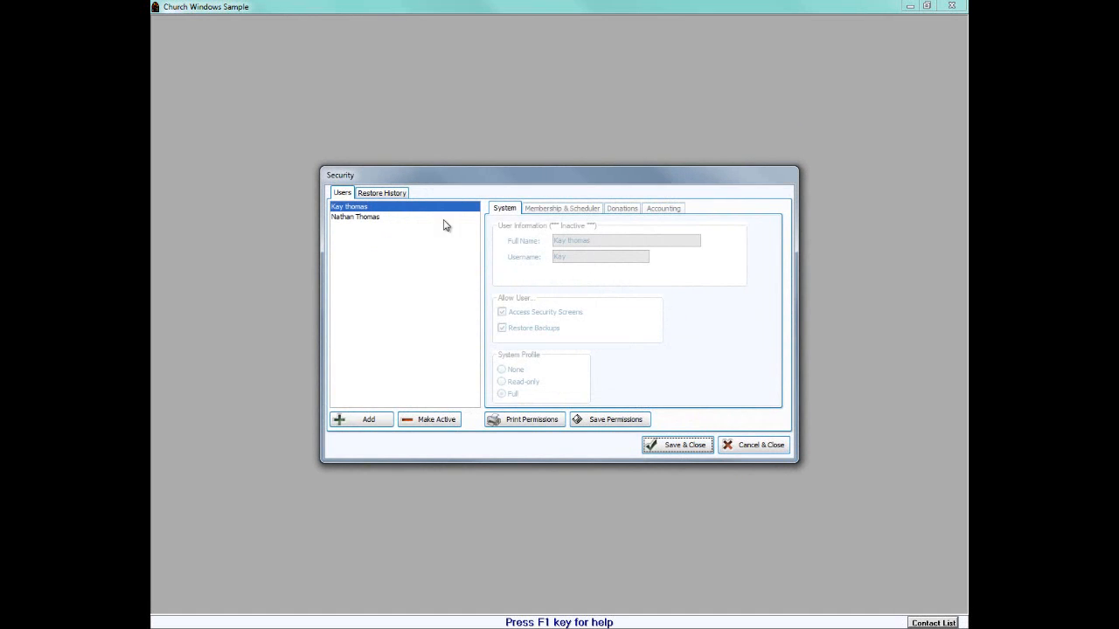
{"action": "left_click", "coordinate": [434, 420]}
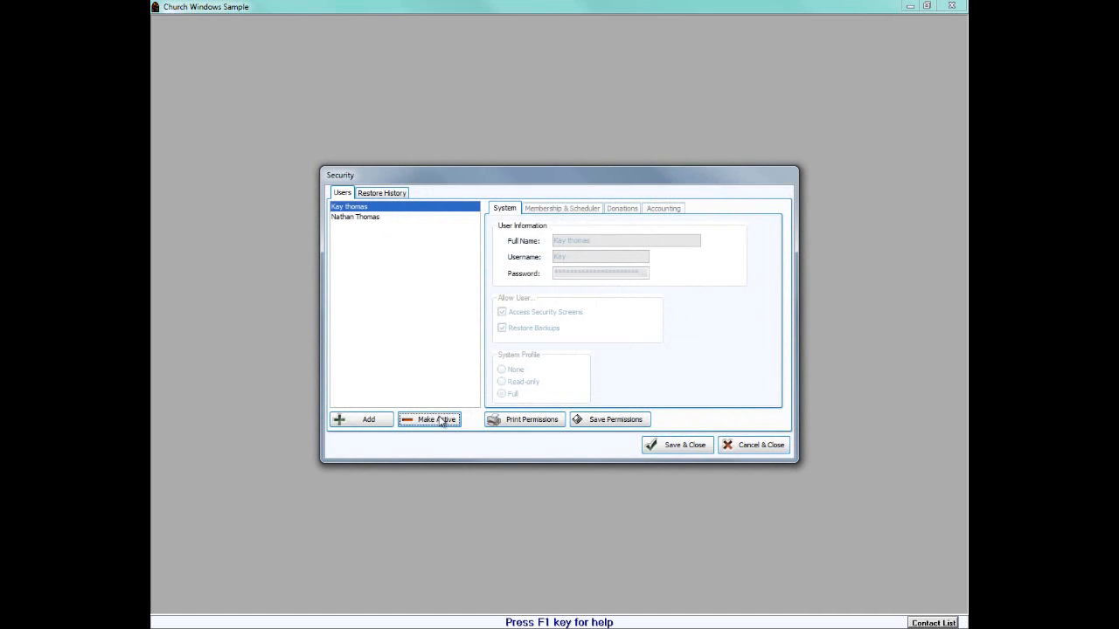
Step: Review the user's System, Membership & Scheduler, Donations and Accounting permissions, trying Visits None and Membership Read-only, and discard the security changes
{"action": "left_click", "coordinate": [566, 209]}
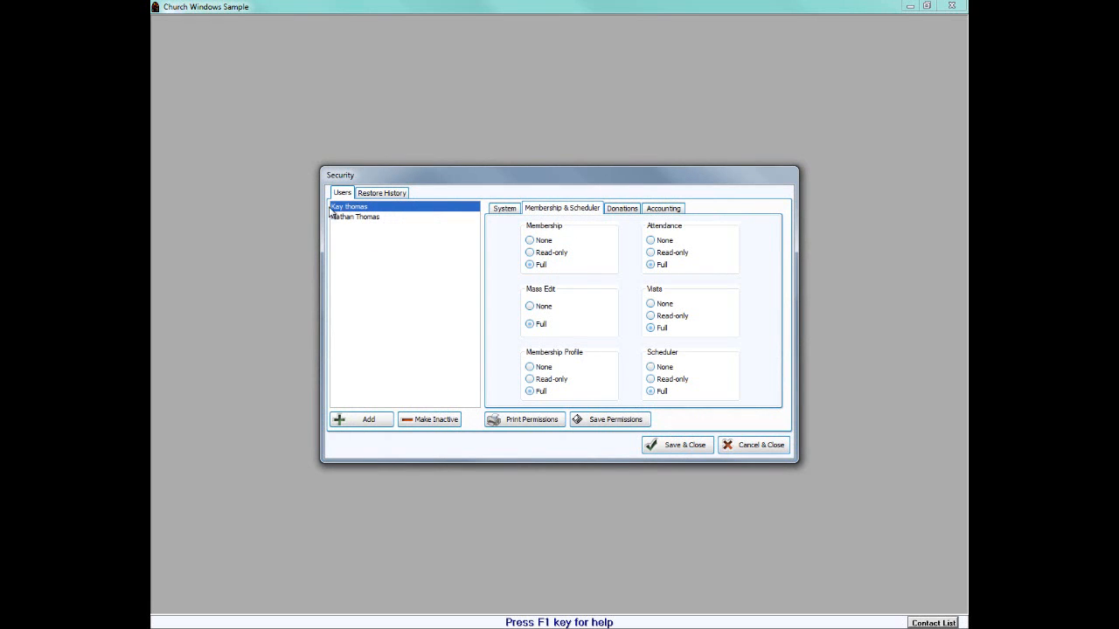
{"action": "left_click", "coordinate": [512, 208]}
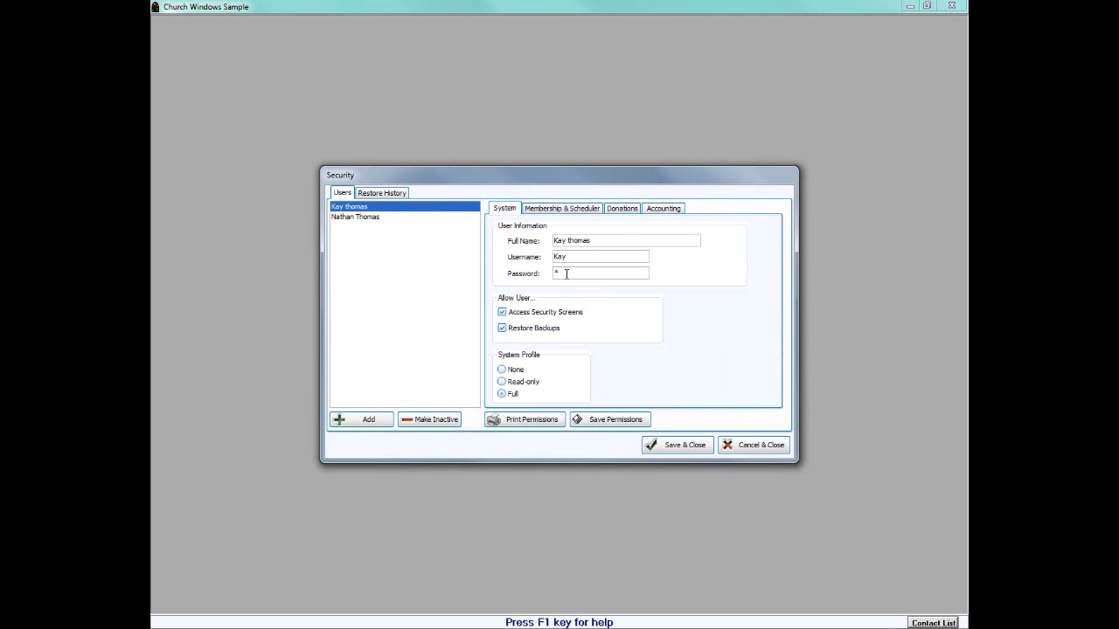
{"action": "left_click", "coordinate": [563, 213]}
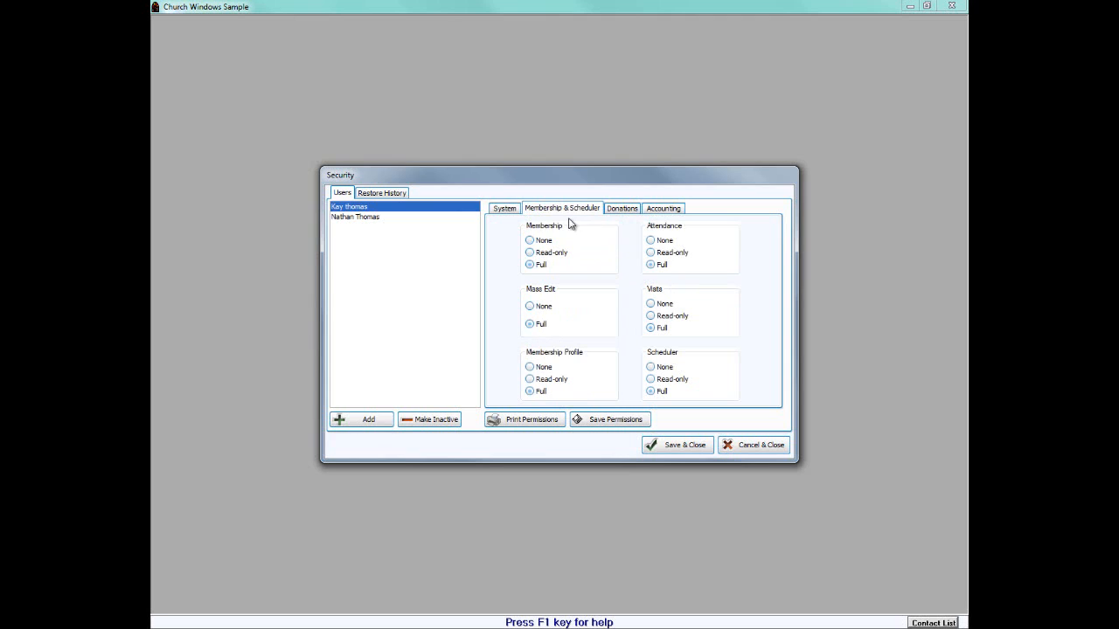
{"action": "left_click", "coordinate": [653, 304]}
{"action": "left_click", "coordinate": [530, 253]}
{"action": "left_click", "coordinate": [622, 211]}
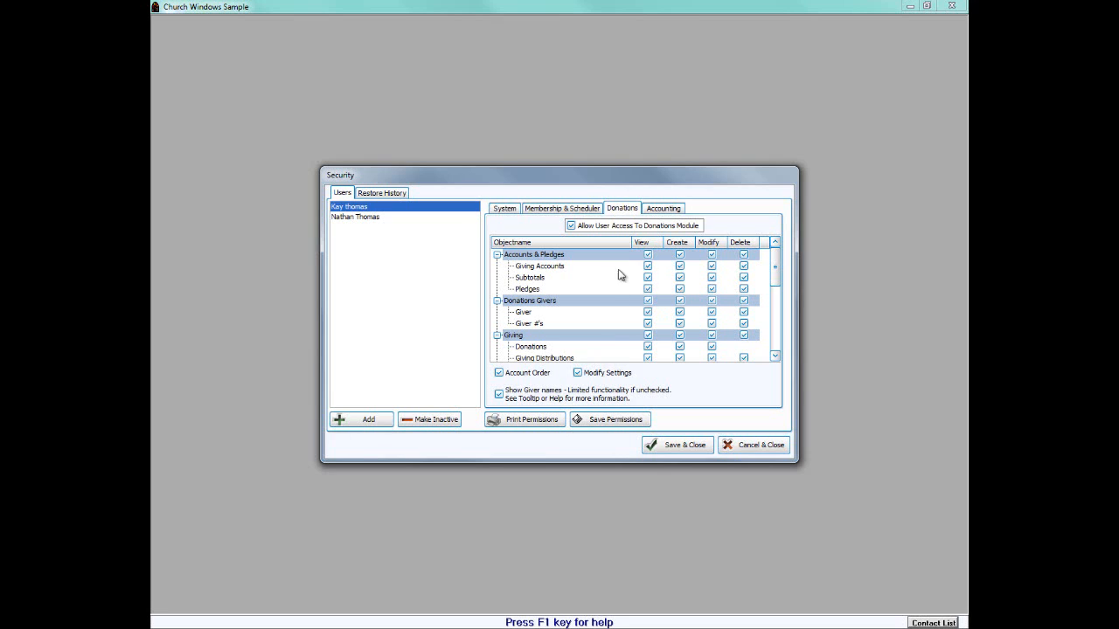
{"action": "left_click", "coordinate": [665, 209]}
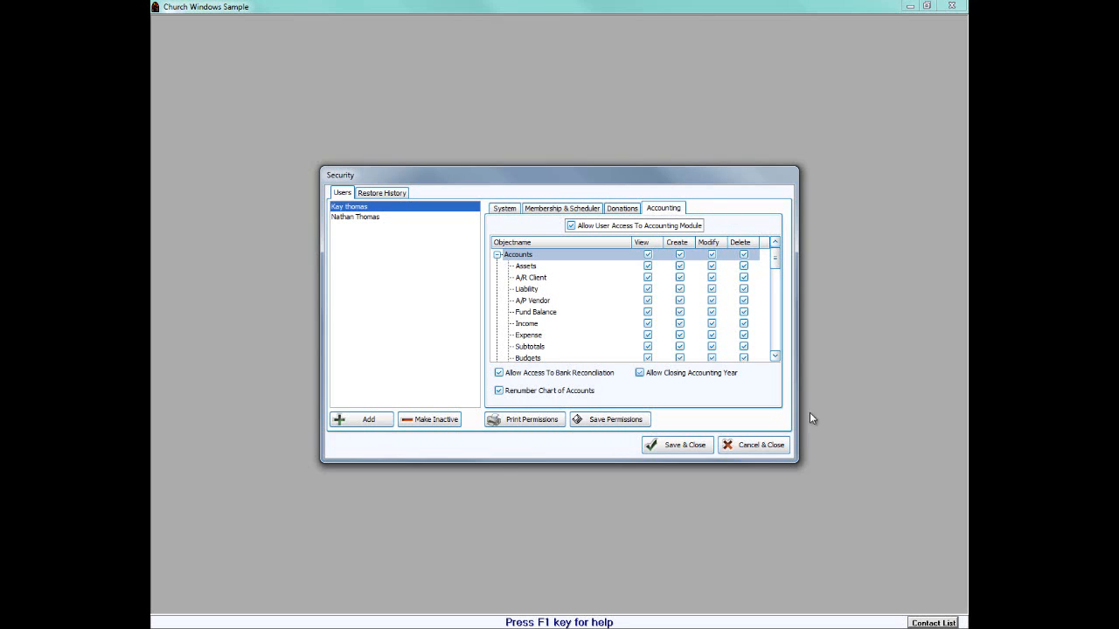
{"action": "left_click", "coordinate": [750, 448]}
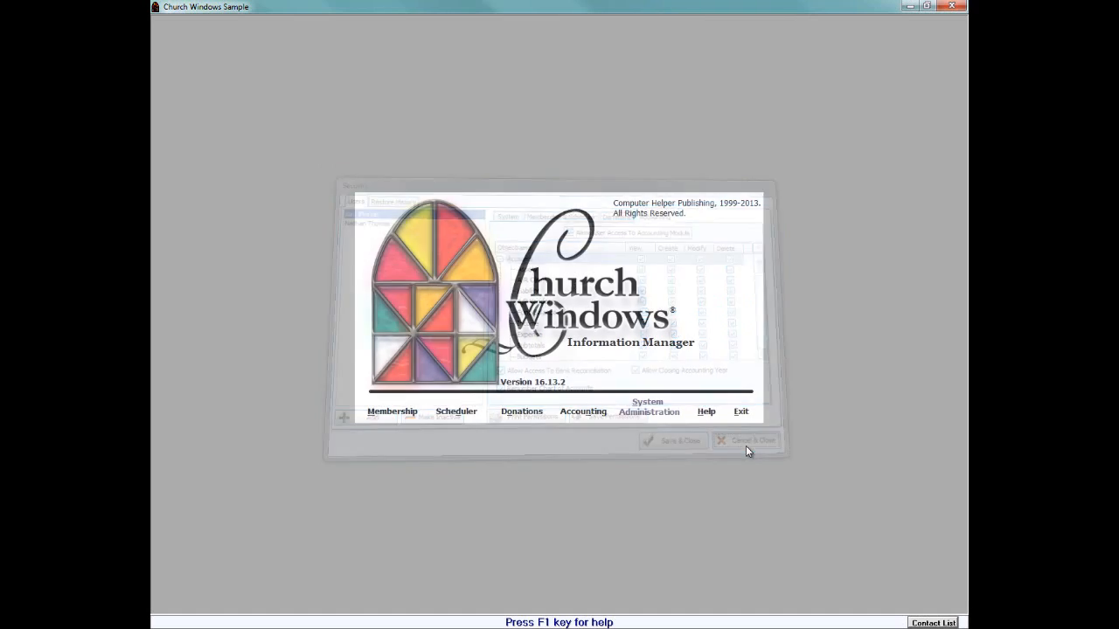
Step: Open the membership Directory report and exclude the visitor file from the multi-column format
{"action": "left_click", "coordinate": [399, 415]}
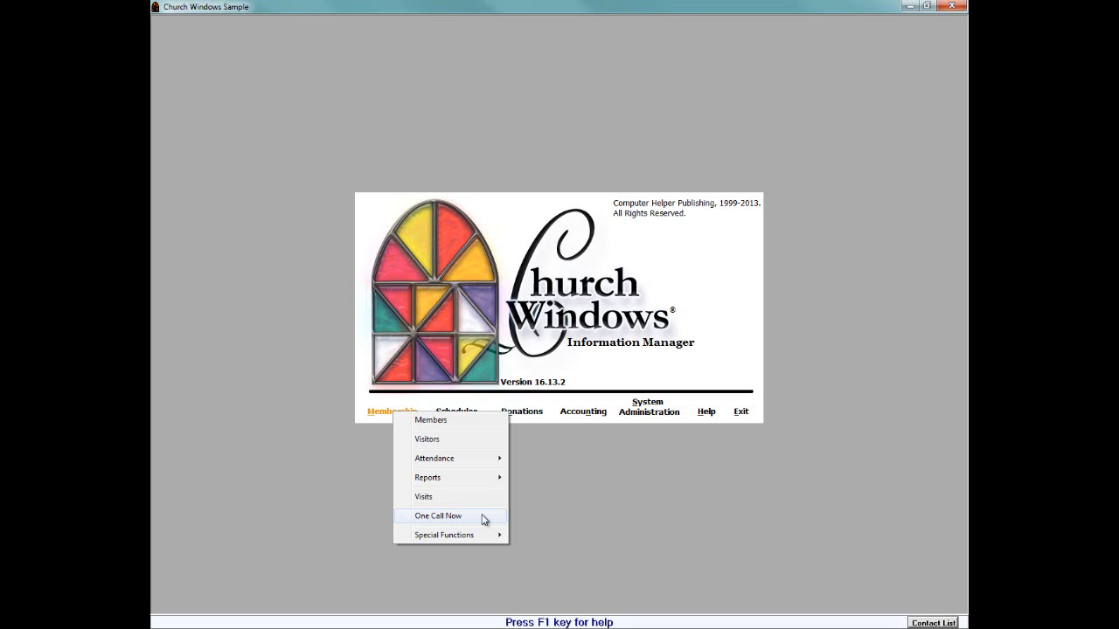
{"action": "mouse_move", "coordinate": [474, 536]}
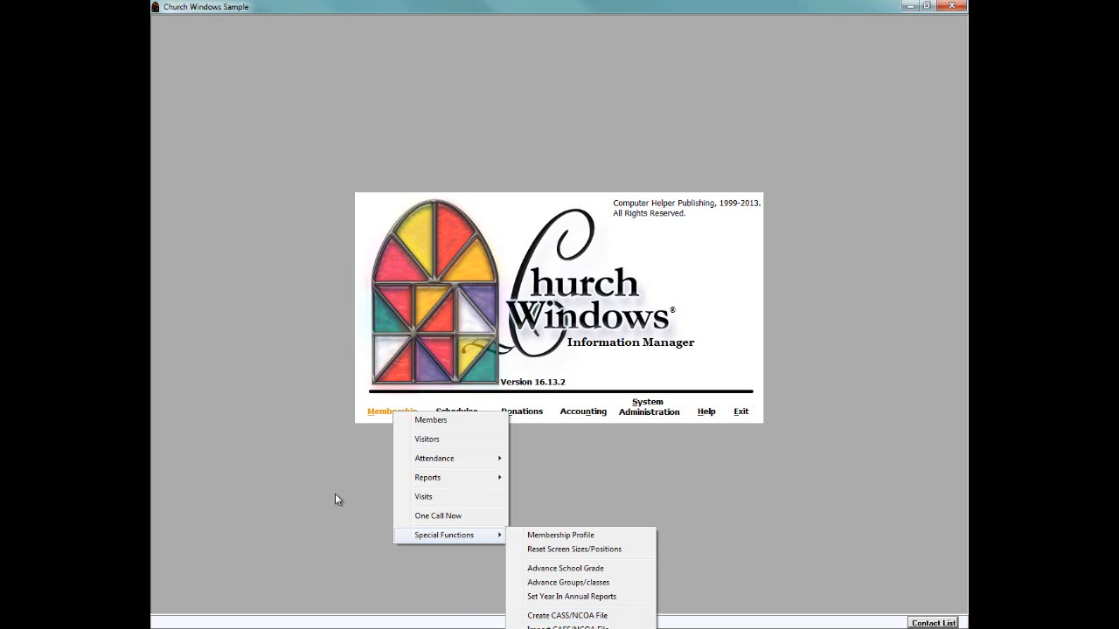
{"action": "mouse_move", "coordinate": [463, 480]}
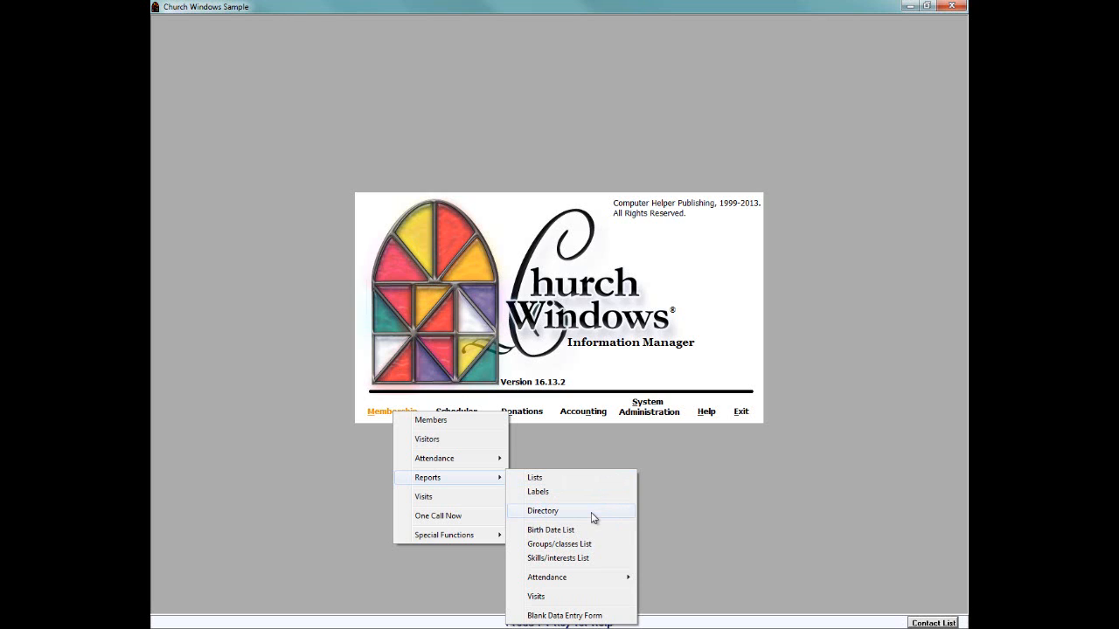
{"action": "left_click", "coordinate": [591, 513]}
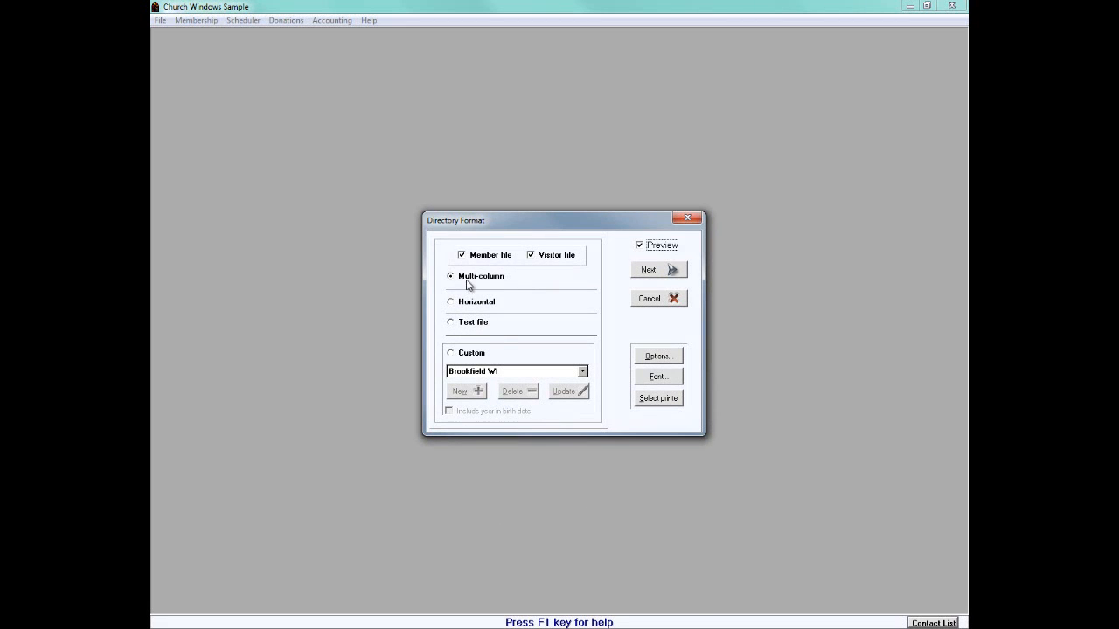
{"action": "left_click", "coordinate": [531, 255]}
Step: Add Birth date for Children as an additional field in the directory options
{"action": "left_click", "coordinate": [658, 357]}
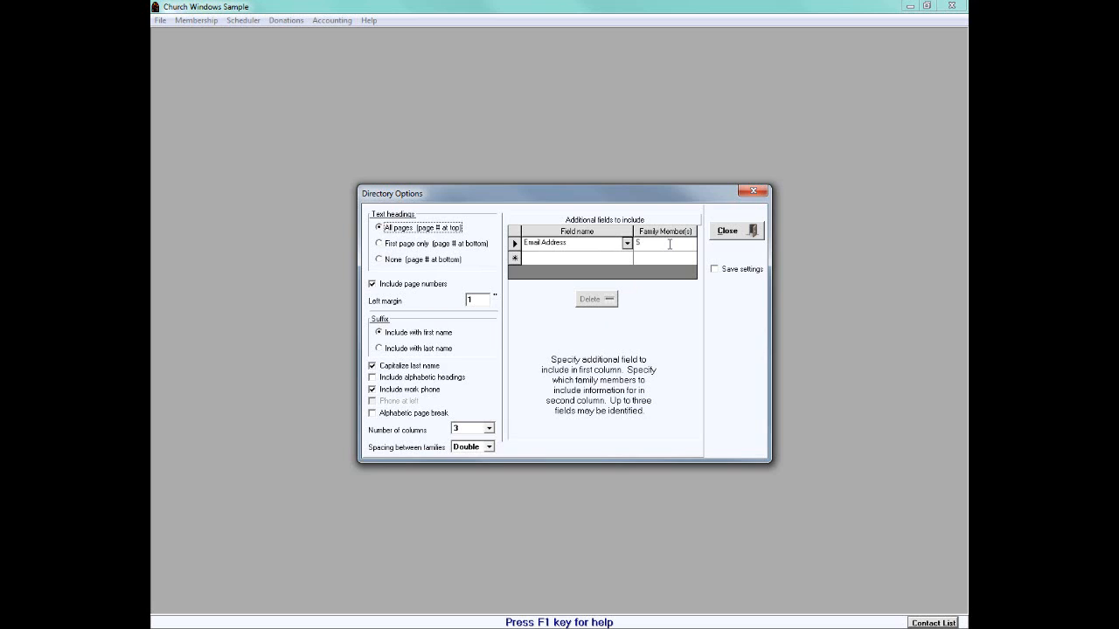
{"action": "left_click", "coordinate": [670, 244]}
{"action": "left_click", "coordinate": [623, 259]}
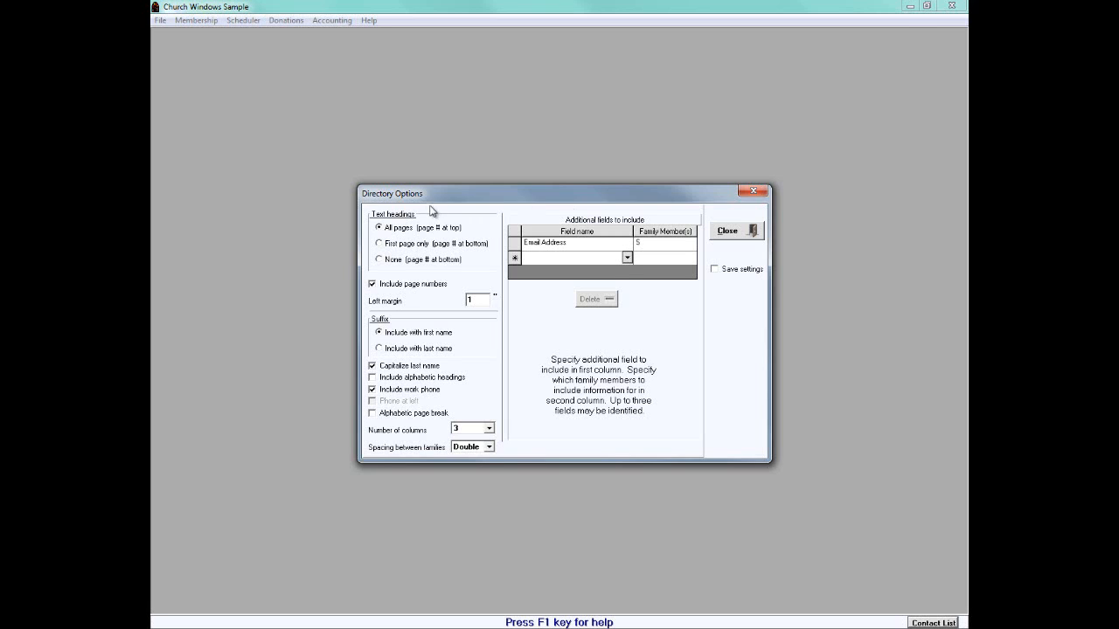
{"action": "left_click", "coordinate": [628, 259]}
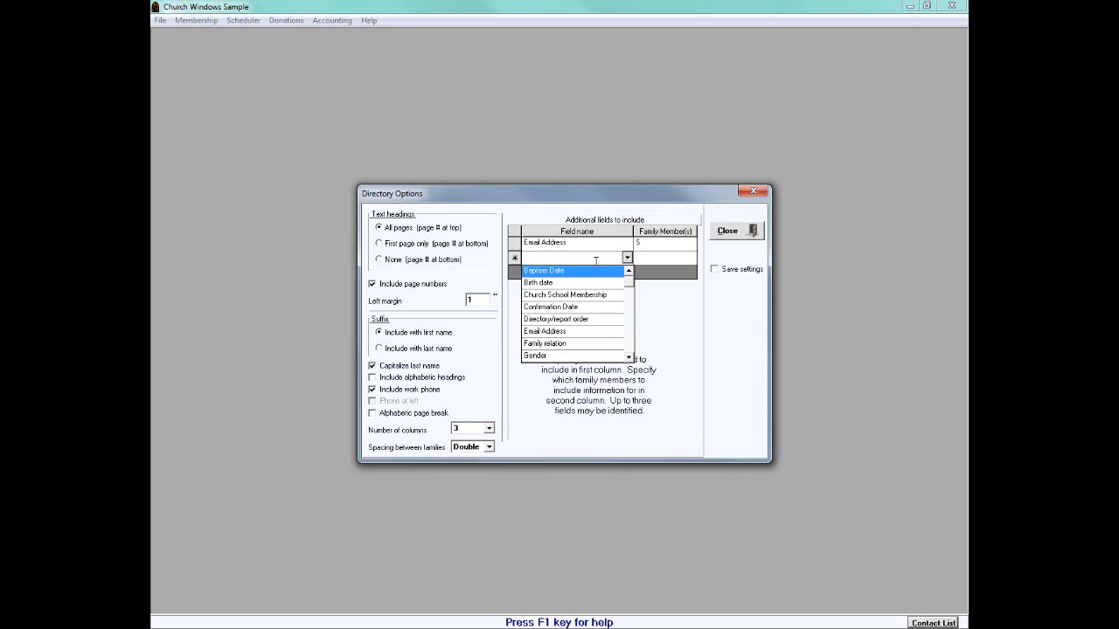
{"action": "left_click", "coordinate": [587, 282]}
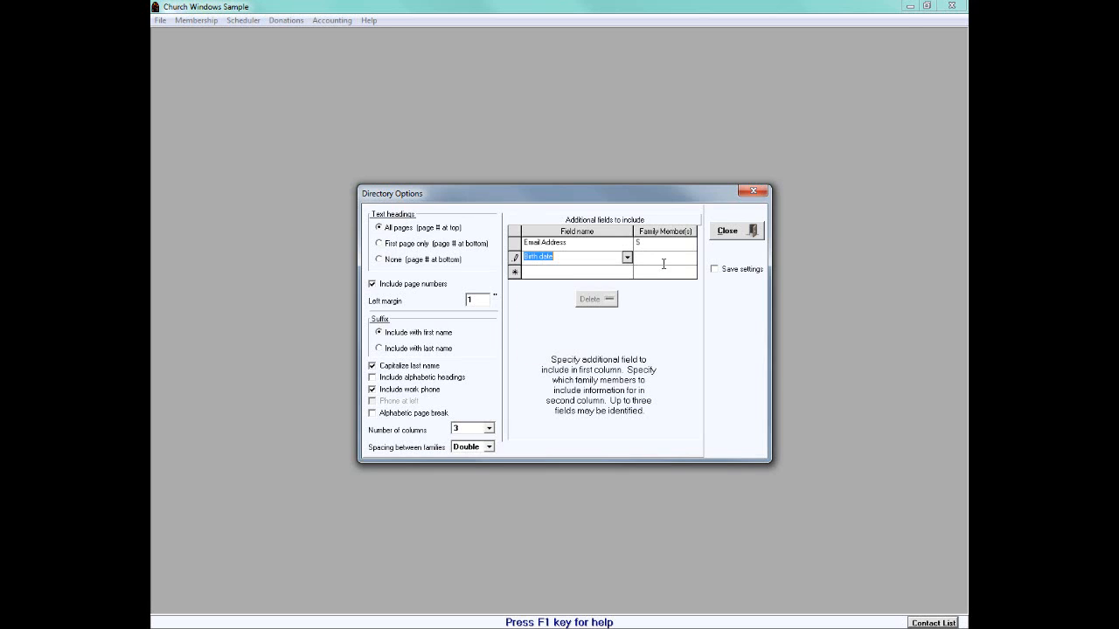
{"action": "left_click", "coordinate": [666, 256]}
{"action": "left_click", "coordinate": [690, 258]}
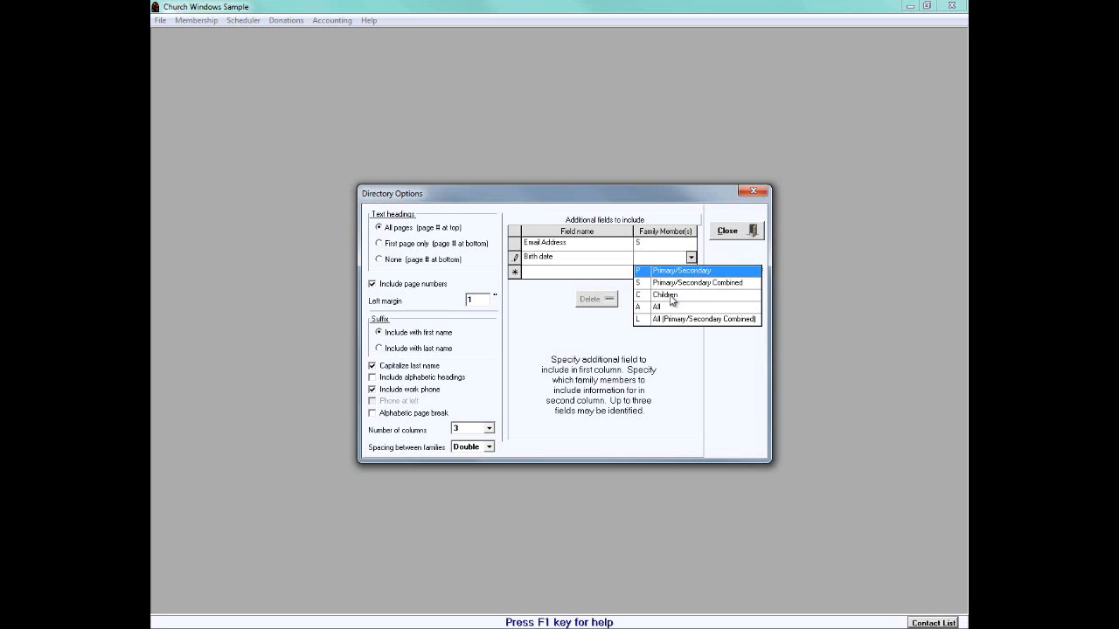
{"action": "left_click", "coordinate": [677, 296]}
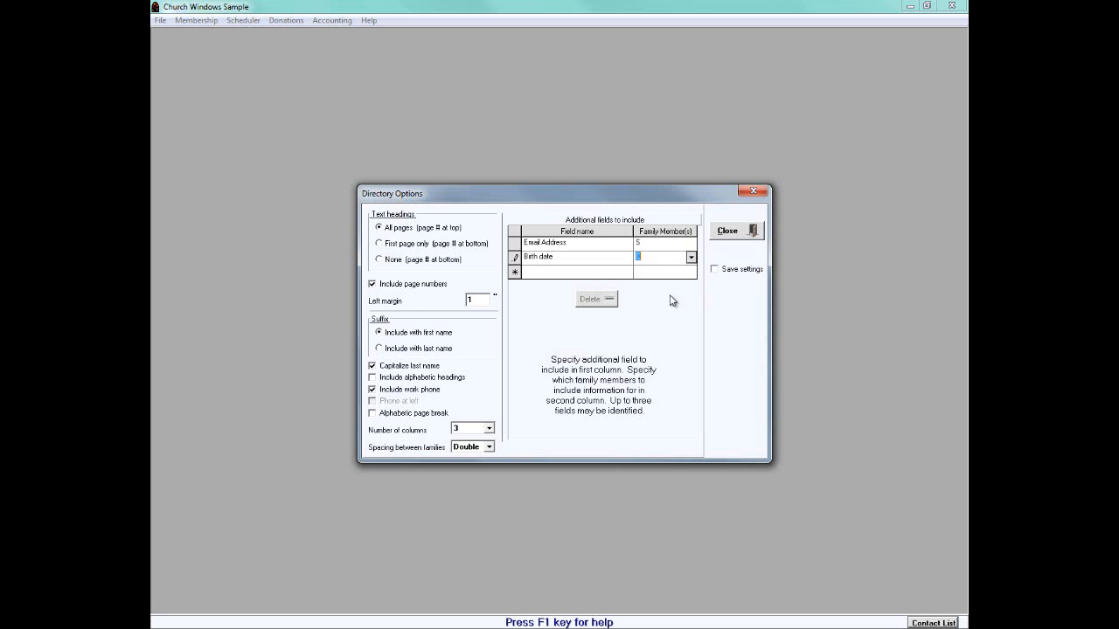
{"action": "left_click", "coordinate": [750, 232]}
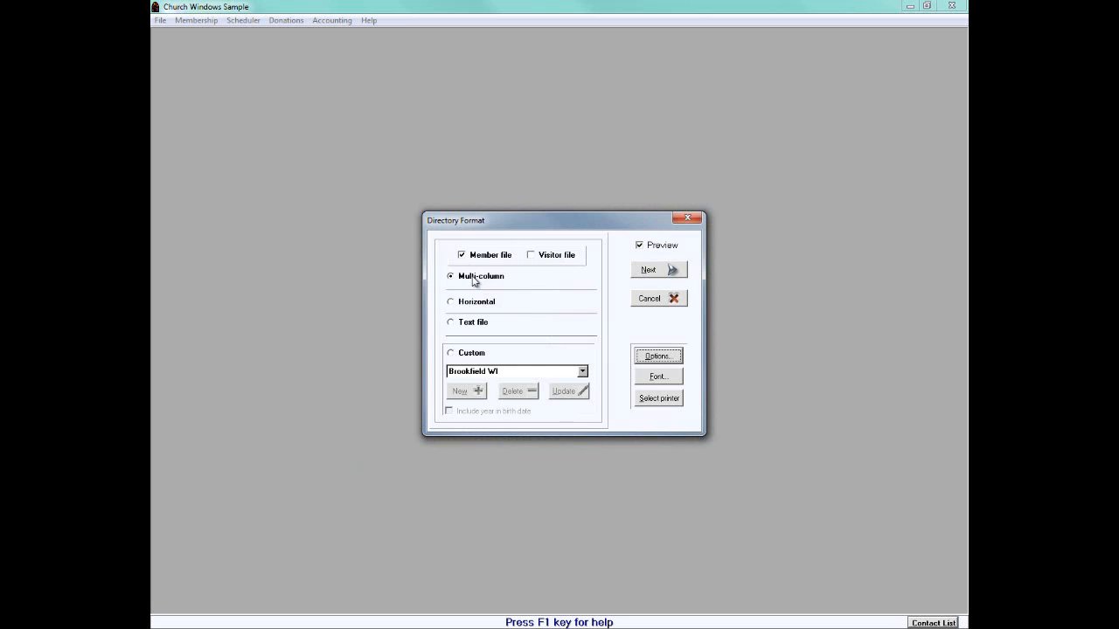
Step: Preview the multi-column member directory and return to the directory format settings
{"action": "left_click", "coordinate": [668, 271]}
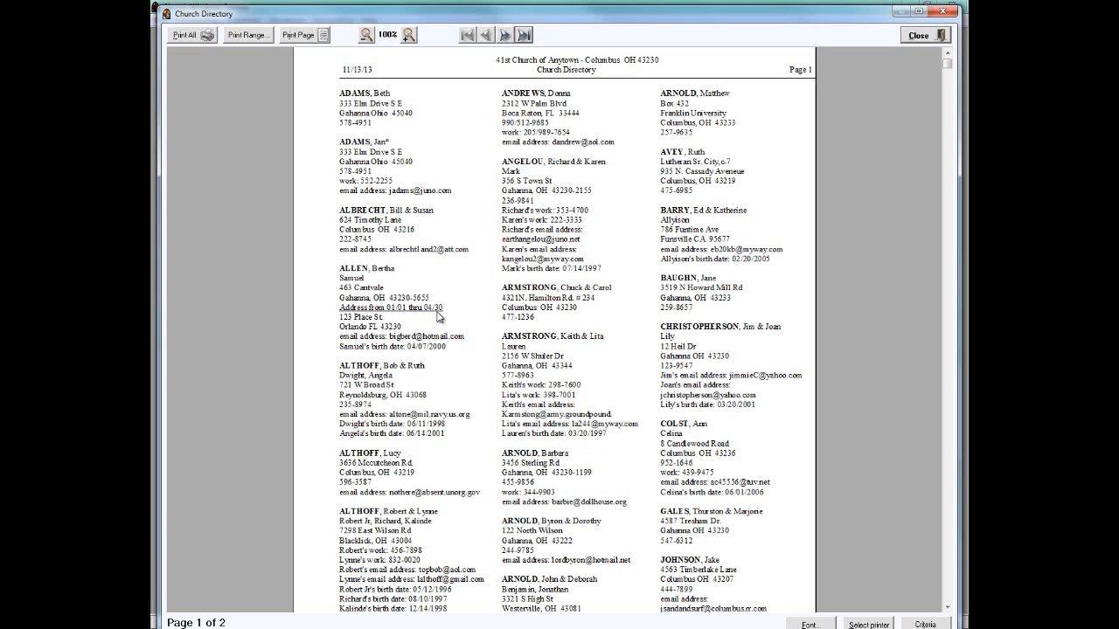
{"action": "left_click", "coordinate": [920, 37]}
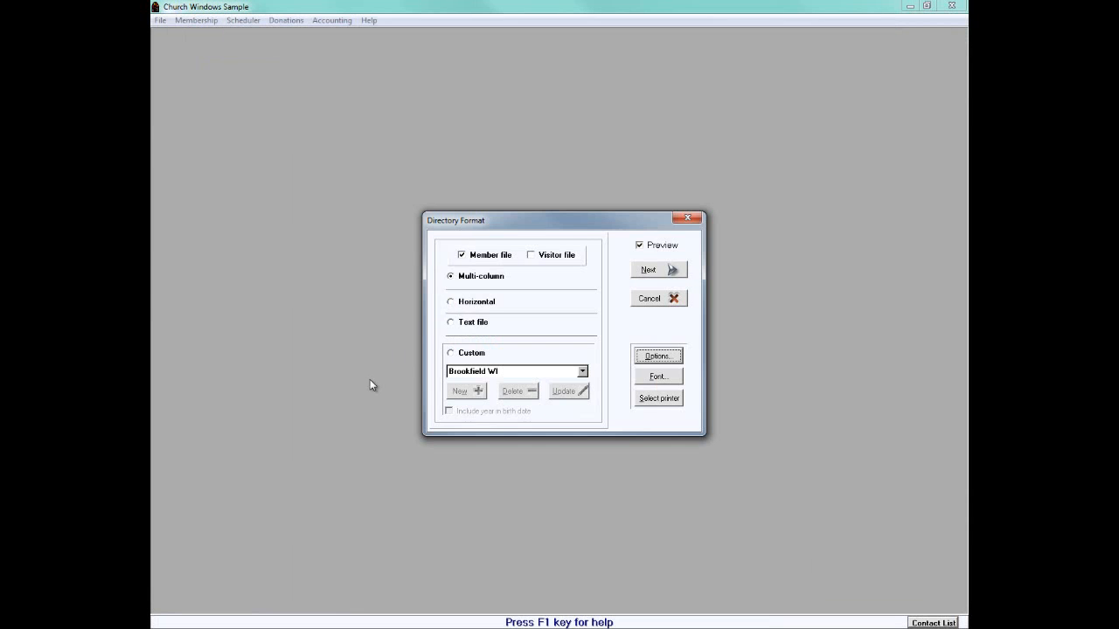
Step: Preview the member directory in the Horizontal format and return to the directory format settings
{"action": "left_click", "coordinate": [486, 301]}
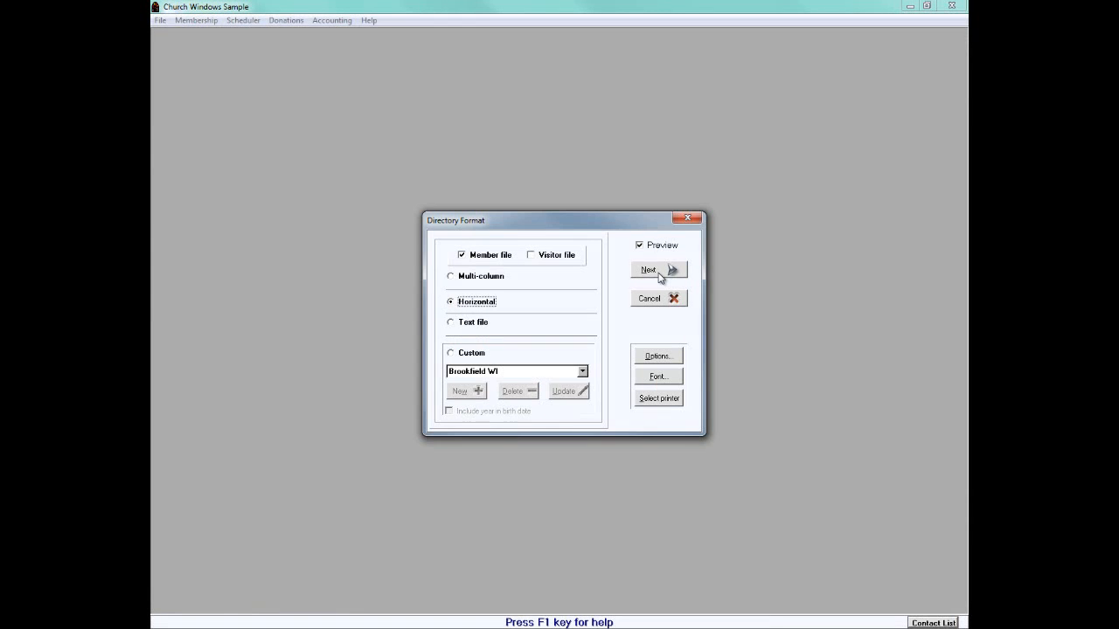
{"action": "left_click", "coordinate": [658, 275]}
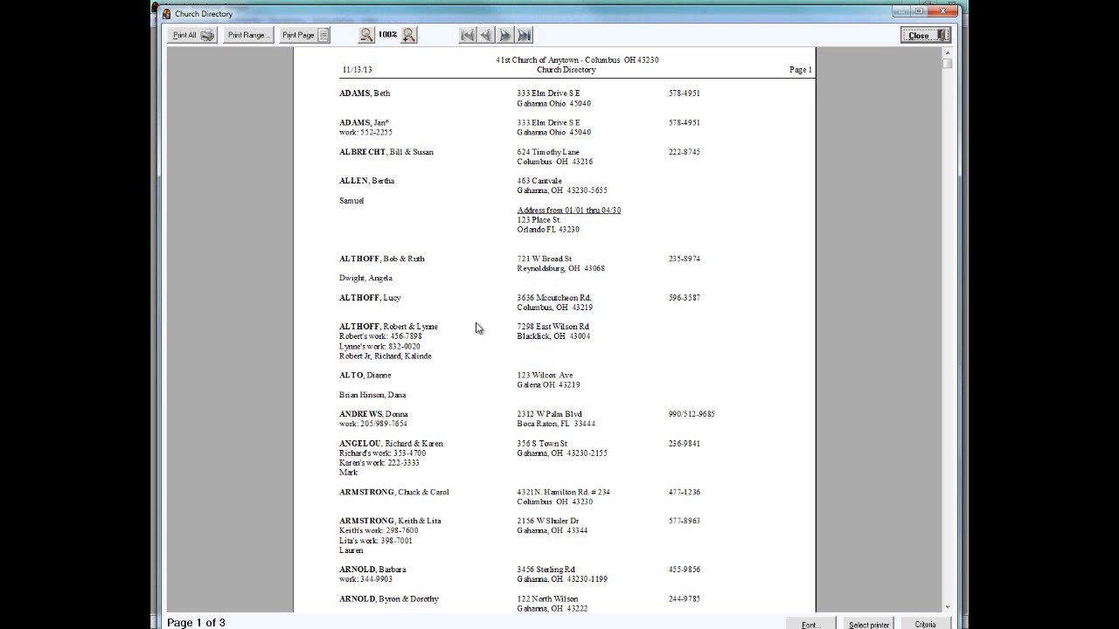
{"action": "left_click", "coordinate": [917, 37]}
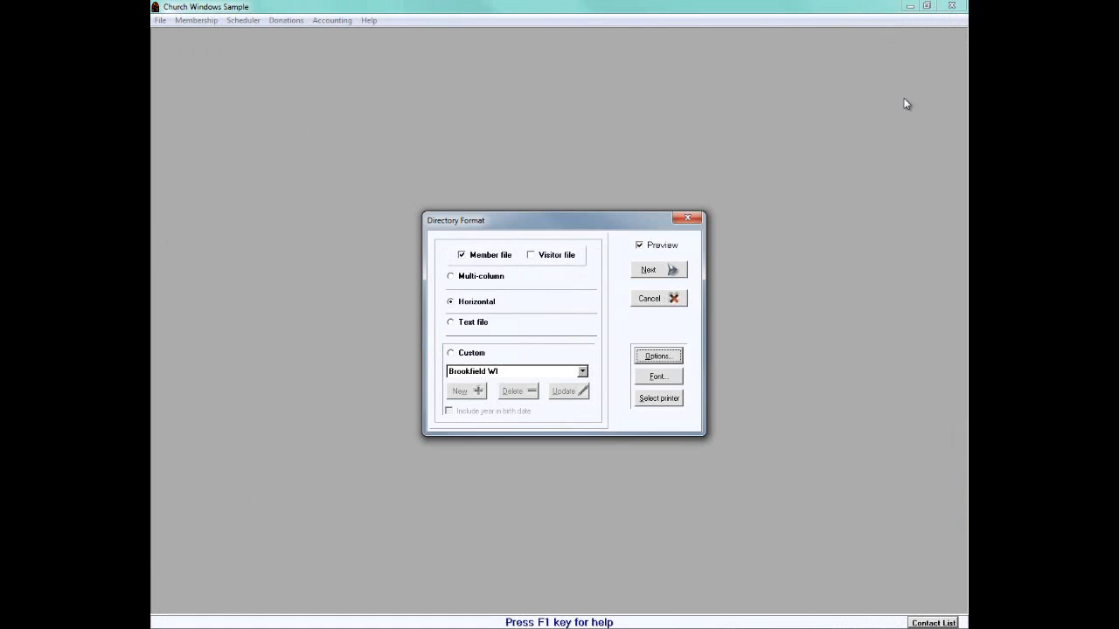
Step: Select the custom Brookfield WI directory format and examine the name, address, city and family email fields in its report layout
{"action": "left_click", "coordinate": [473, 324]}
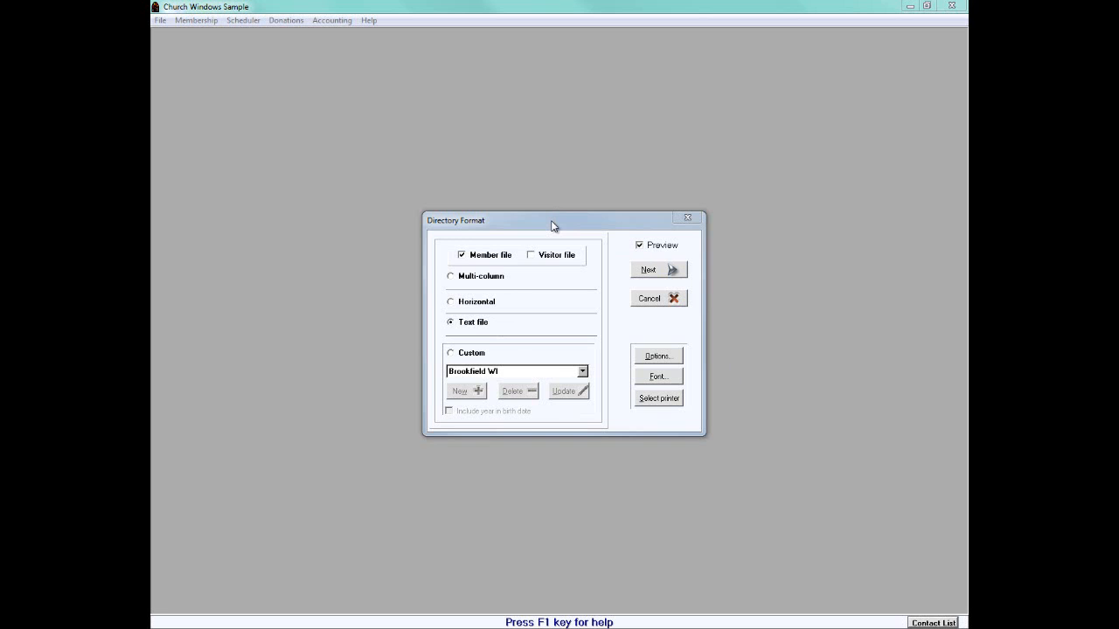
{"action": "left_click", "coordinate": [451, 354]}
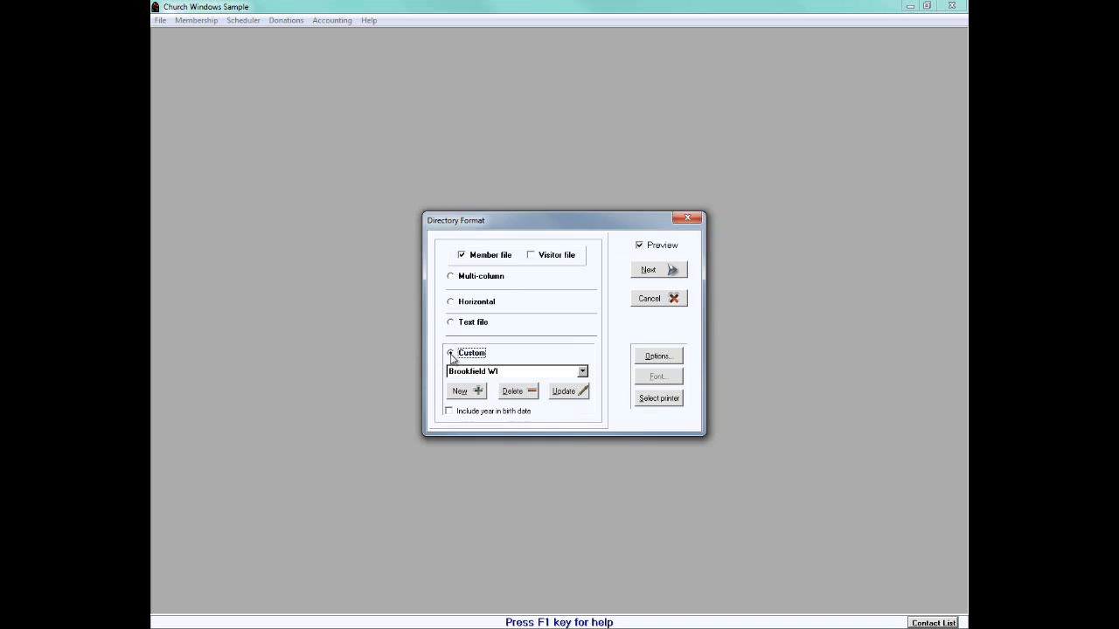
{"action": "left_click", "coordinate": [568, 392]}
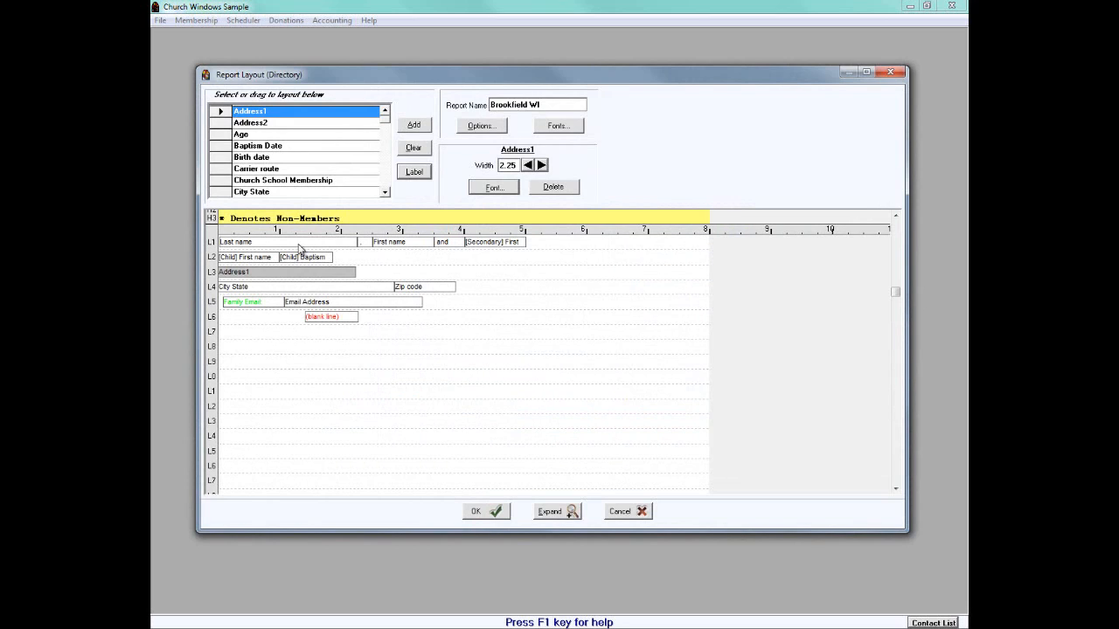
{"action": "left_click", "coordinate": [354, 245]}
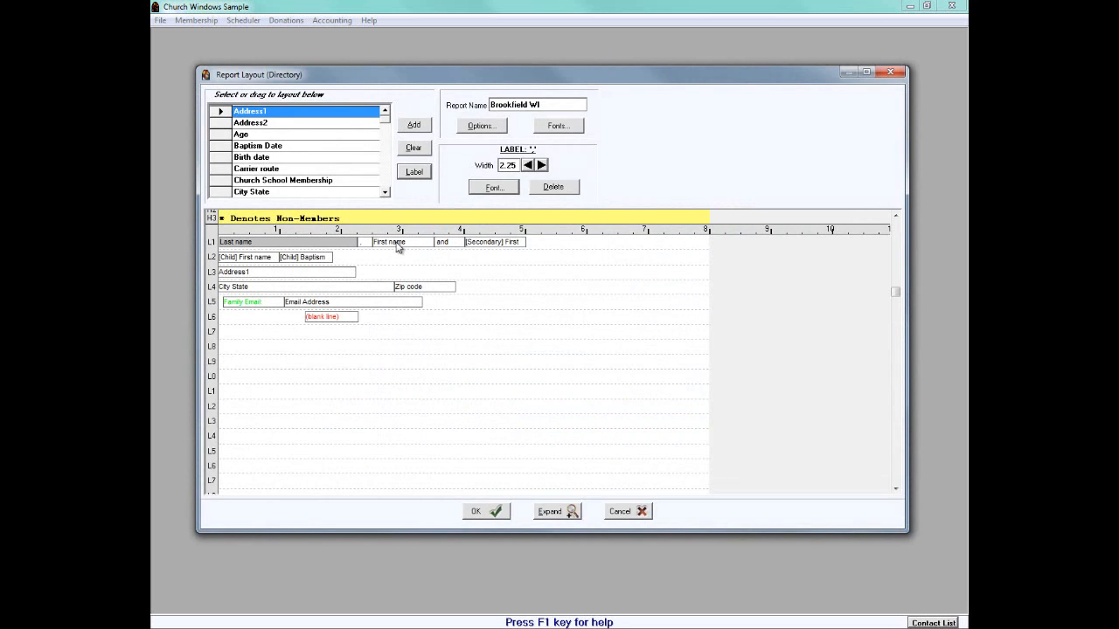
{"action": "left_click", "coordinate": [415, 247]}
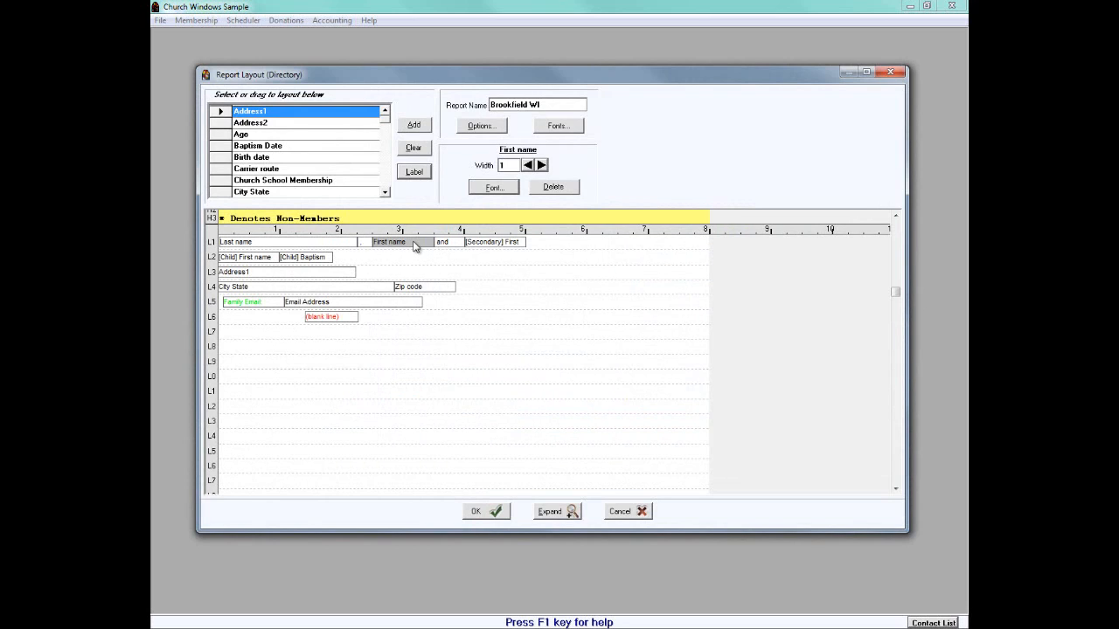
{"action": "left_click", "coordinate": [452, 244]}
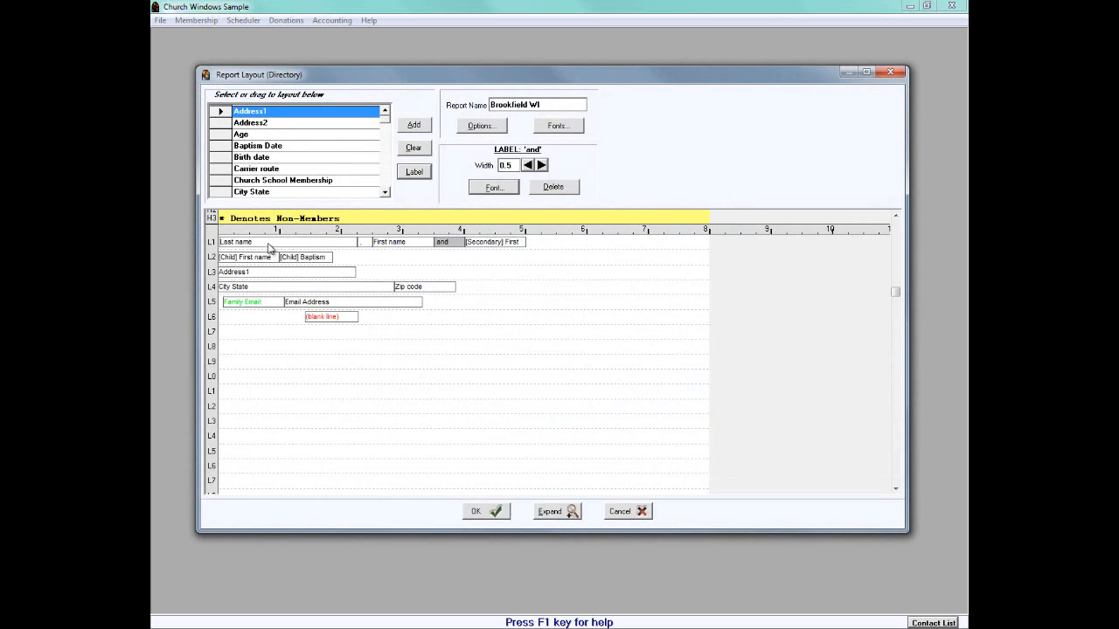
{"action": "left_click", "coordinate": [247, 277]}
{"action": "left_click", "coordinate": [261, 290]}
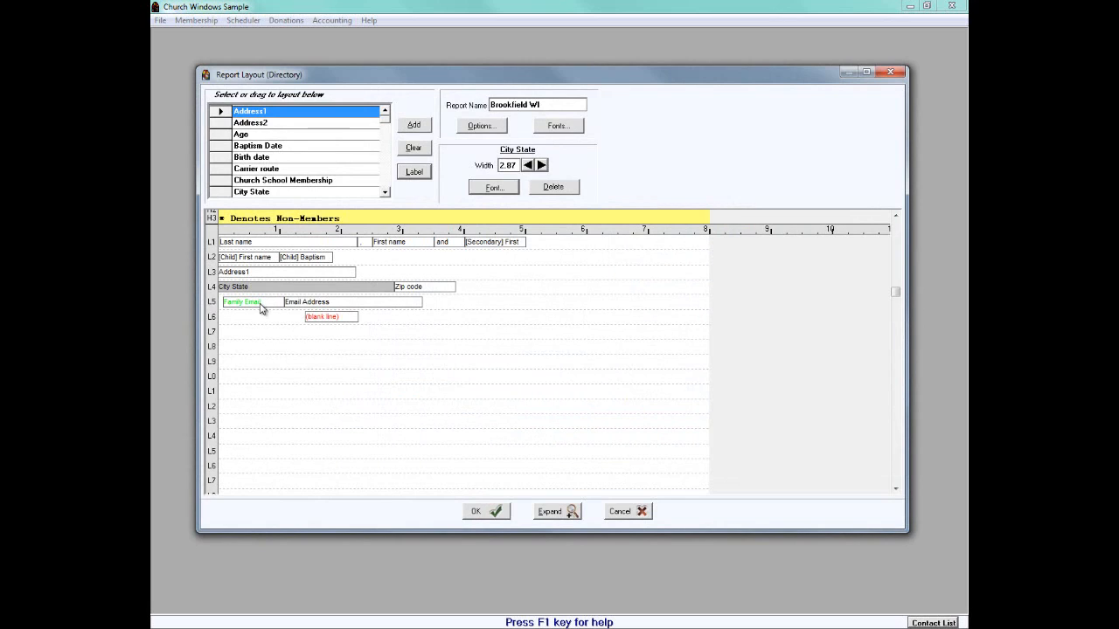
{"action": "left_click", "coordinate": [250, 306]}
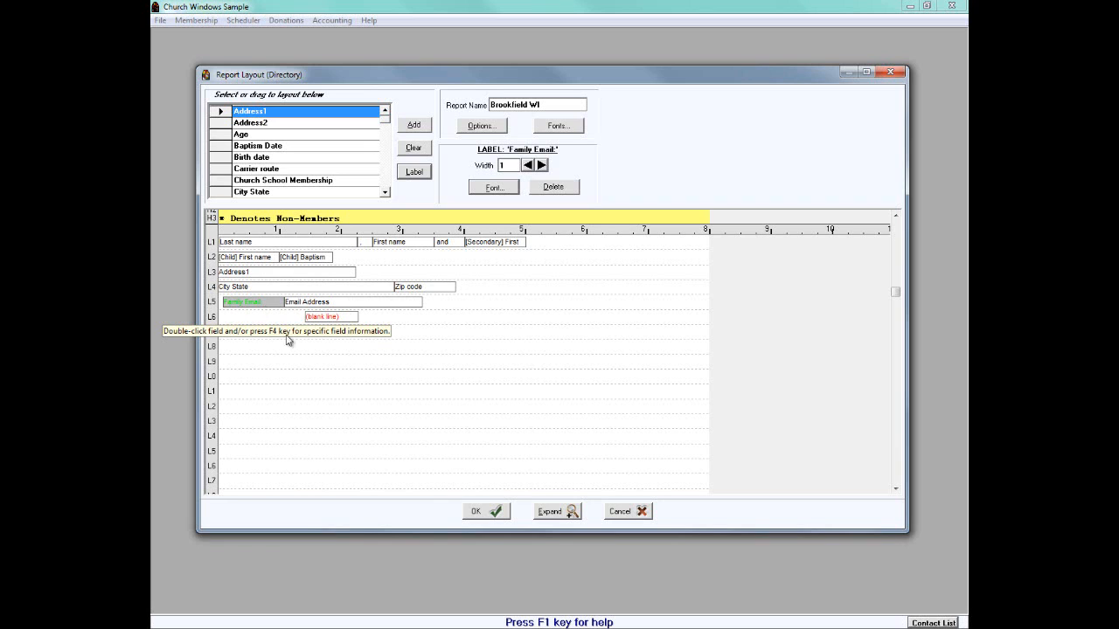
{"action": "left_click", "coordinate": [486, 512]}
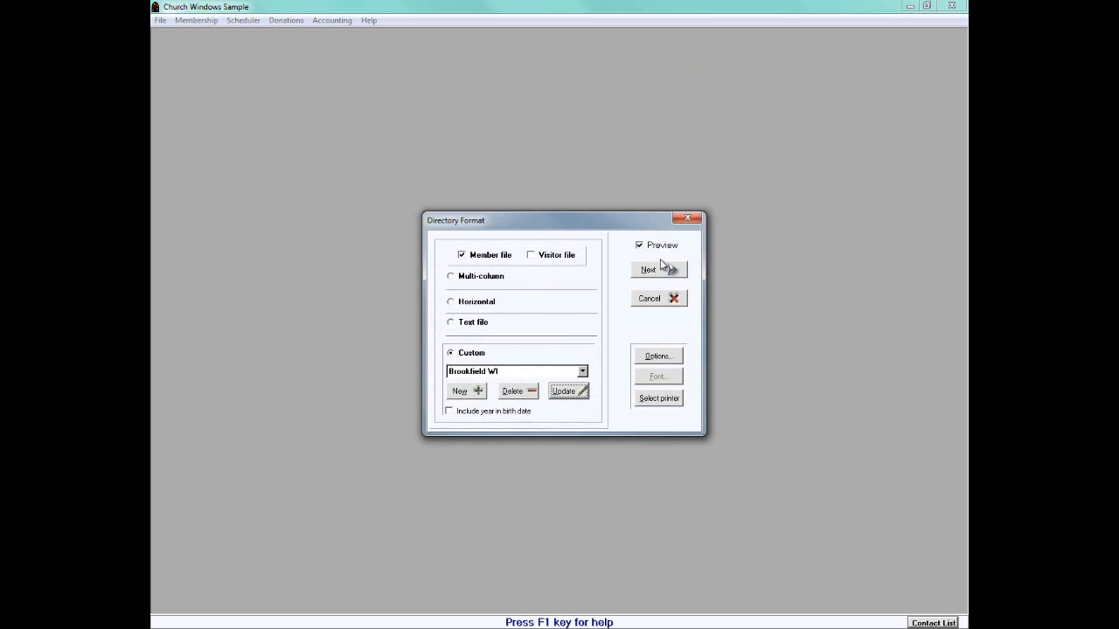
Step: Preview the custom Brookfield WI member directory and exit the directory report
{"action": "left_click", "coordinate": [664, 271]}
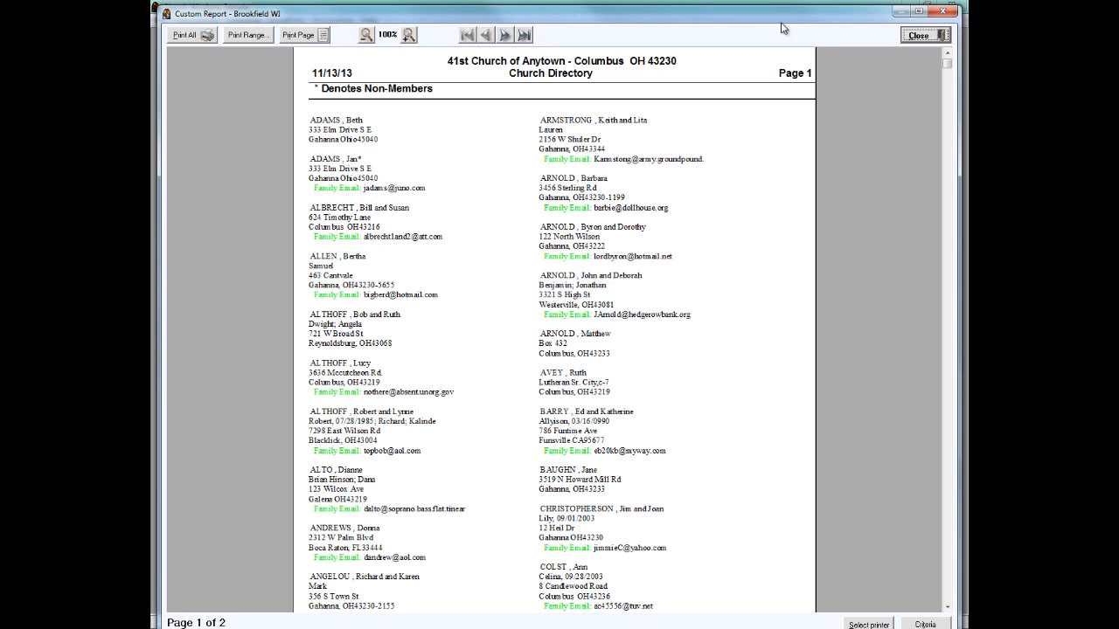
{"action": "left_click", "coordinate": [920, 35]}
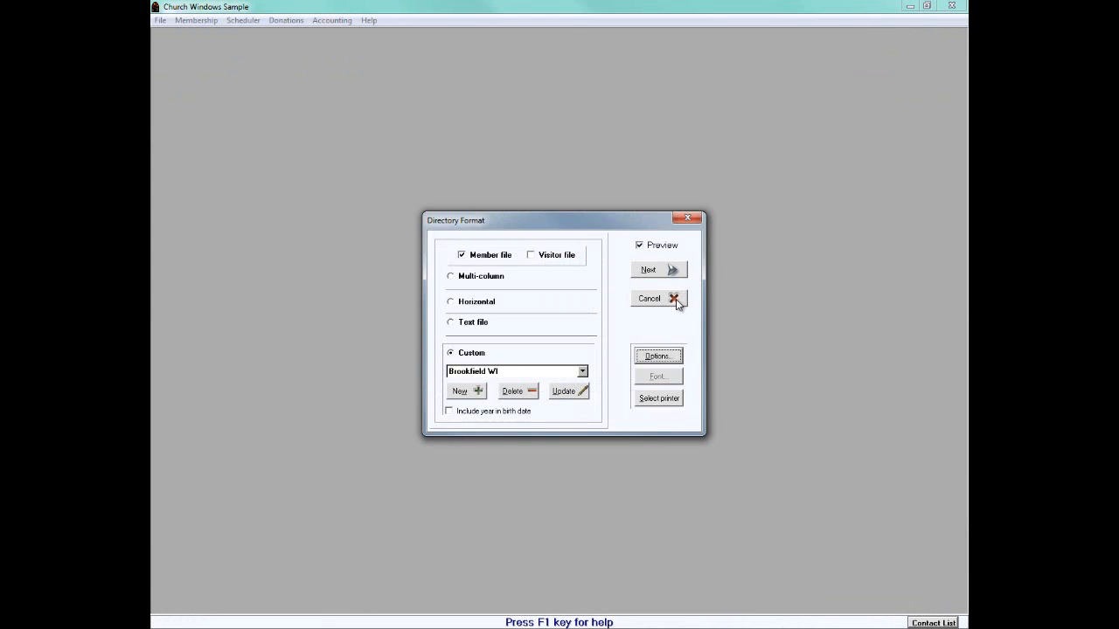
{"action": "left_click", "coordinate": [676, 300]}
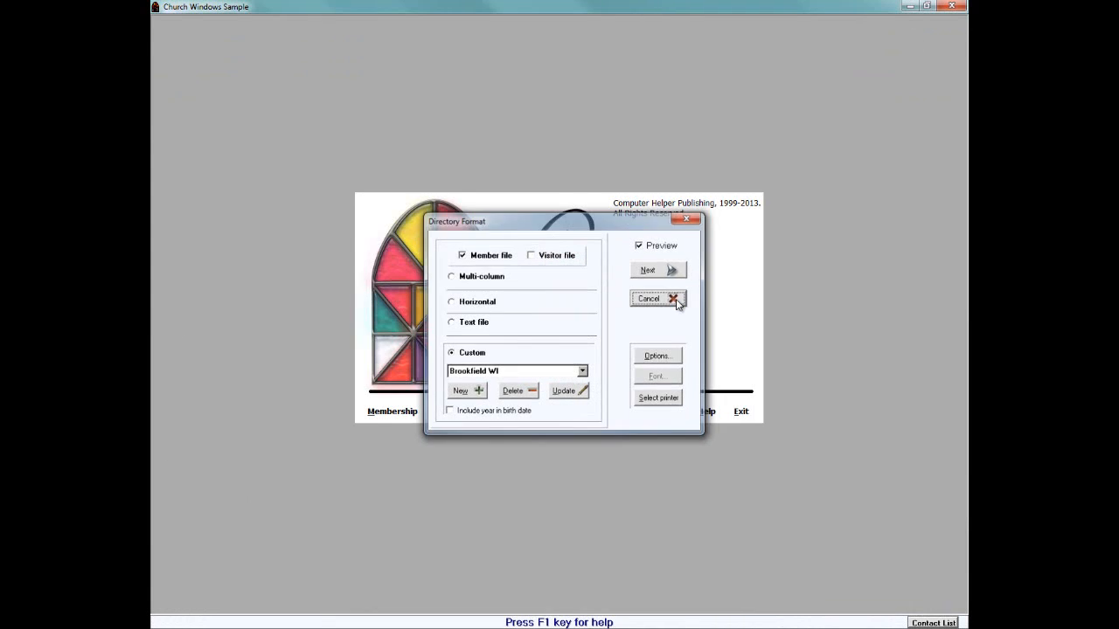
Step: Open the membership Visits report options and try limiting the report to visits made by the Senior Pastor
{"action": "left_click", "coordinate": [402, 415]}
{"action": "mouse_move", "coordinate": [457, 482]}
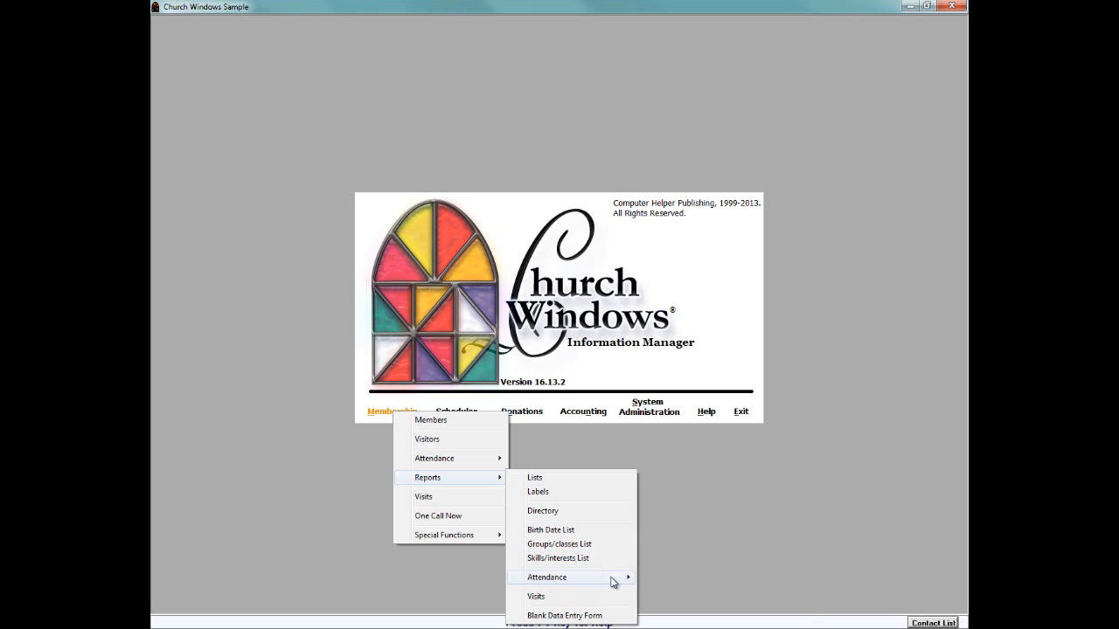
{"action": "mouse_move", "coordinate": [614, 582]}
{"action": "left_click", "coordinate": [554, 598]}
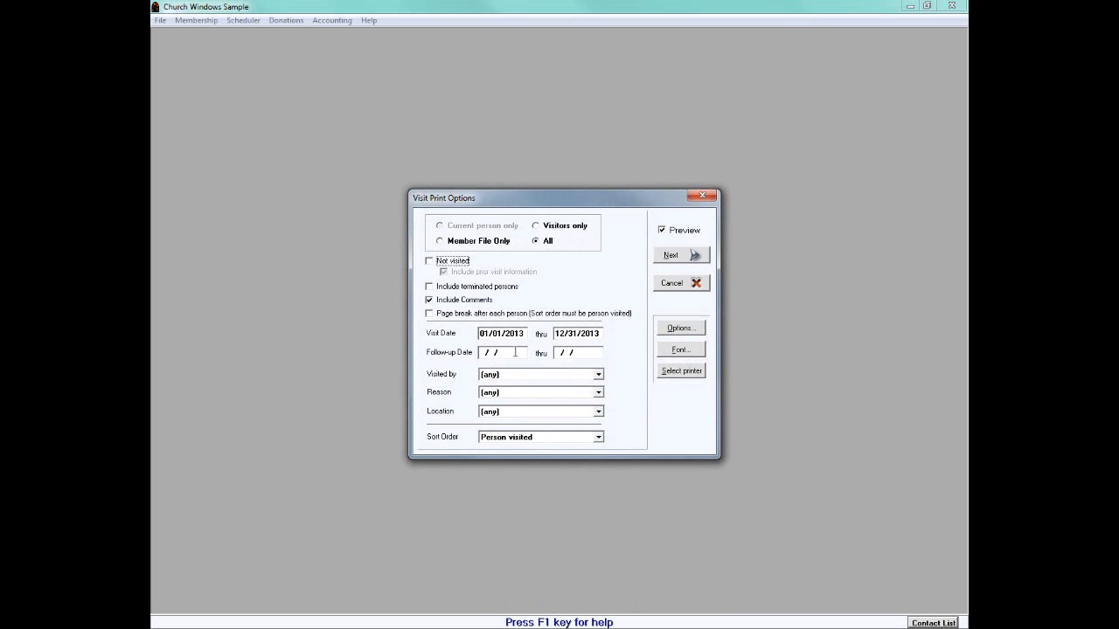
{"action": "left_click", "coordinate": [515, 352]}
{"action": "left_click", "coordinate": [599, 374]}
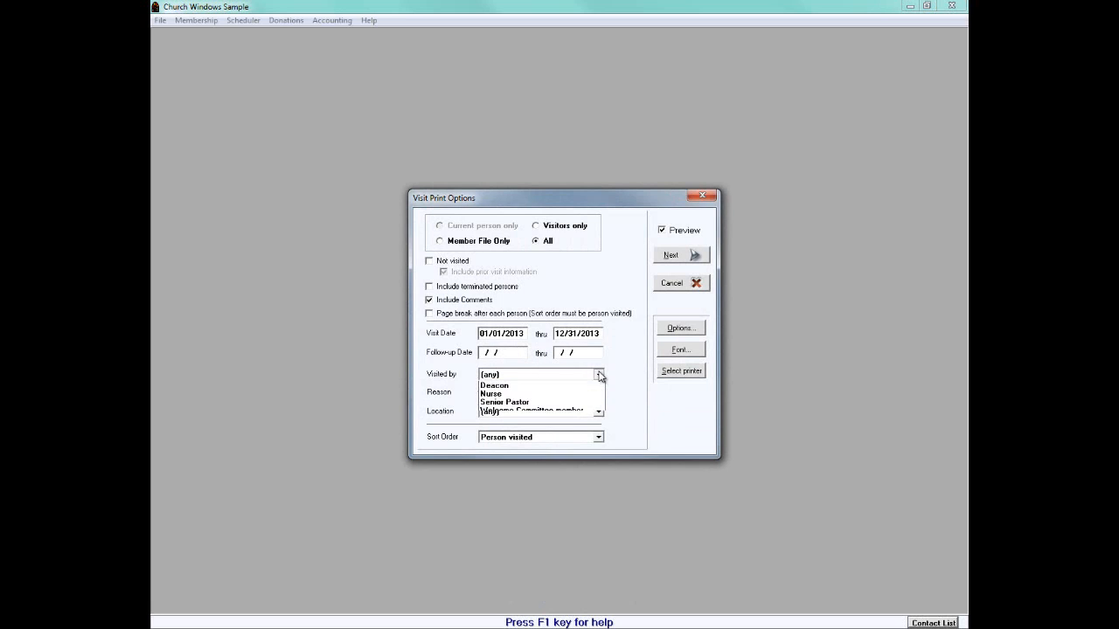
{"action": "left_click", "coordinate": [516, 409]}
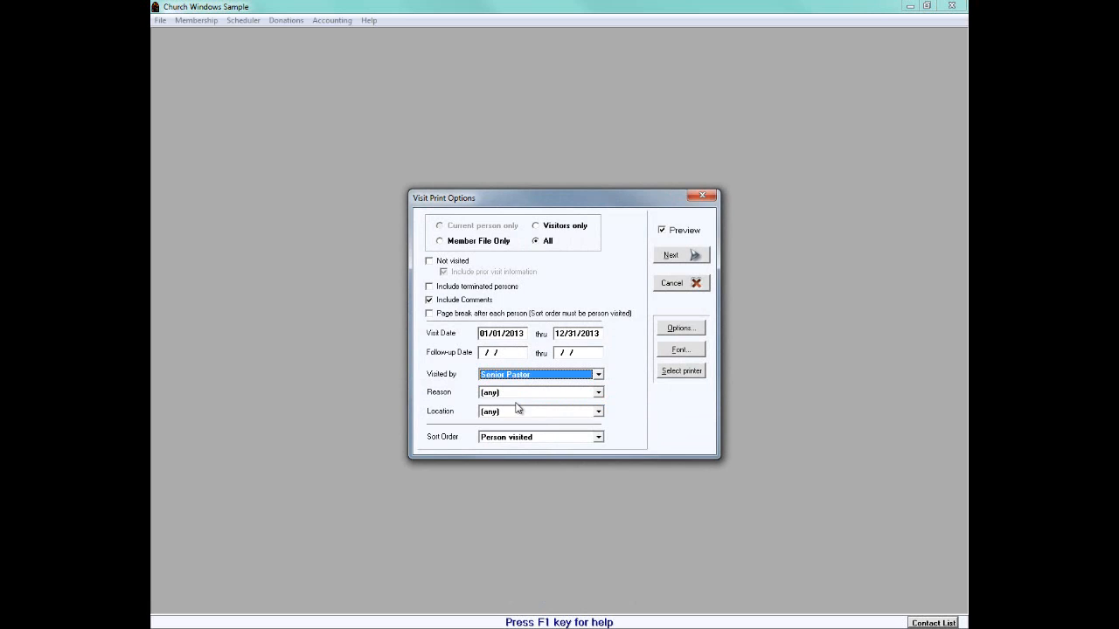
Step: Try Hospital as the visit location, look through the visit reasons, and cancel the Visits report
{"action": "left_click", "coordinate": [599, 411]}
{"action": "left_click", "coordinate": [586, 440]}
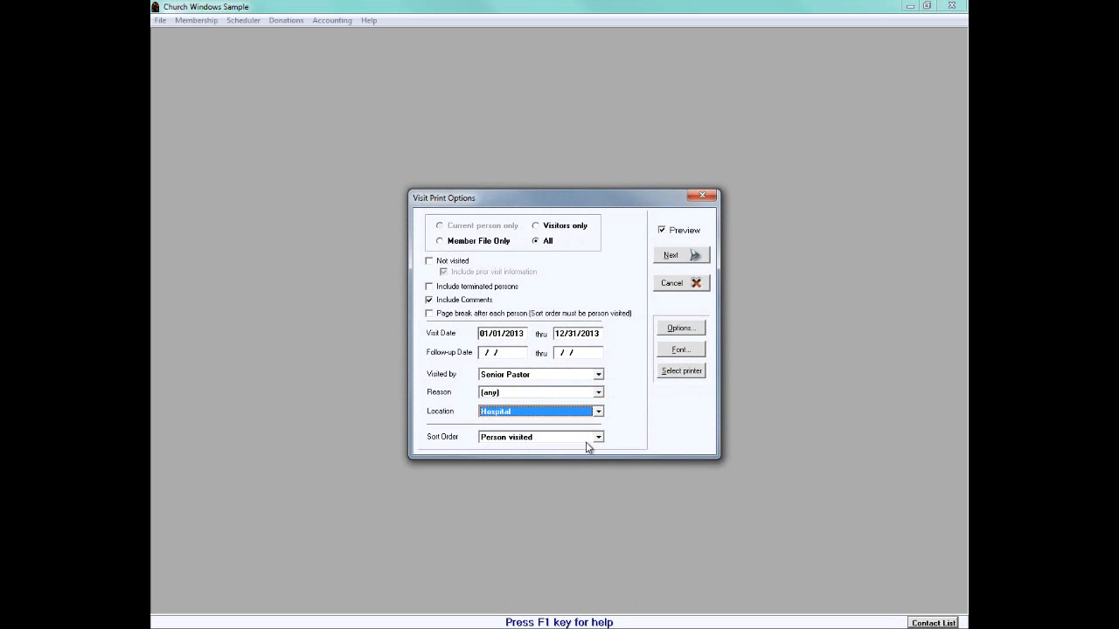
{"action": "left_click", "coordinate": [599, 393]}
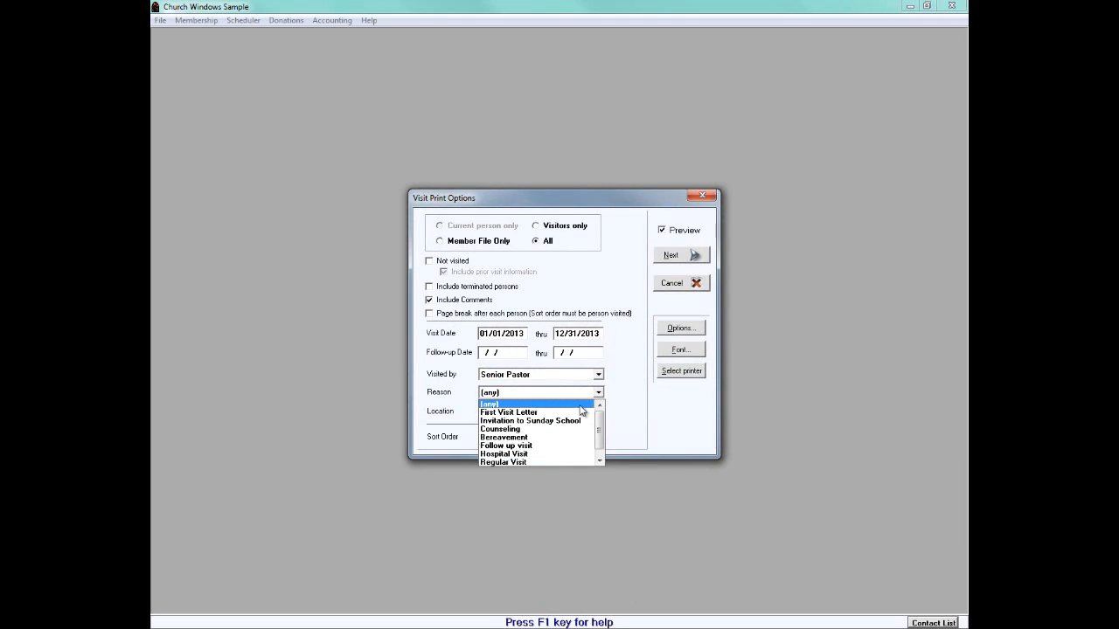
{"action": "left_click", "coordinate": [628, 401]}
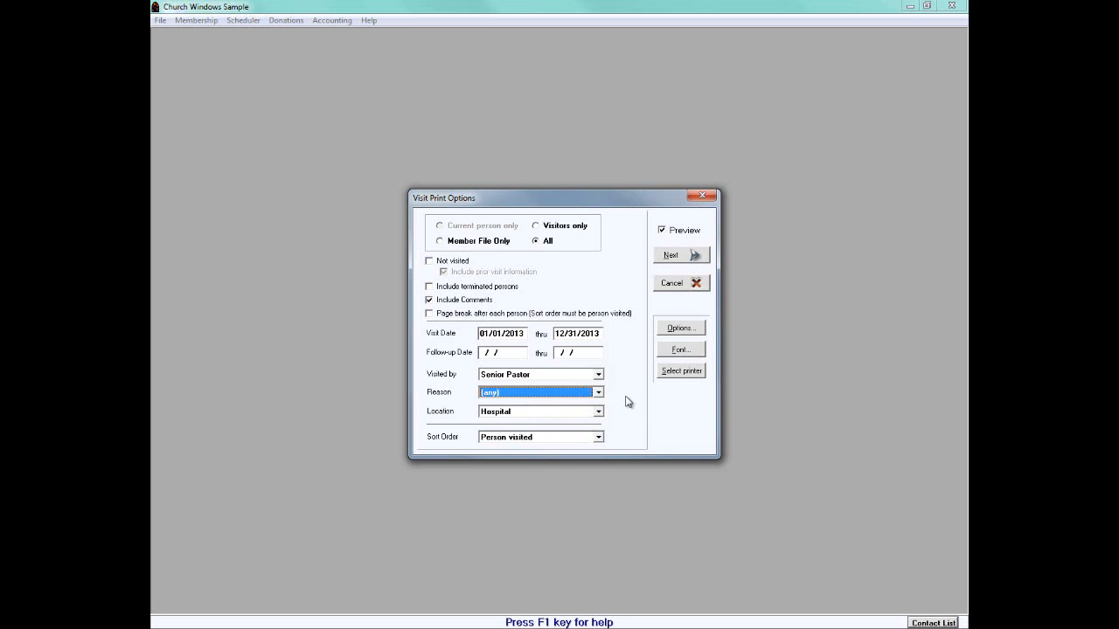
{"action": "left_click", "coordinate": [670, 284]}
Step: Preview the membership Blank Data Entry Form for a member household and exit the form setup
{"action": "left_click", "coordinate": [401, 413]}
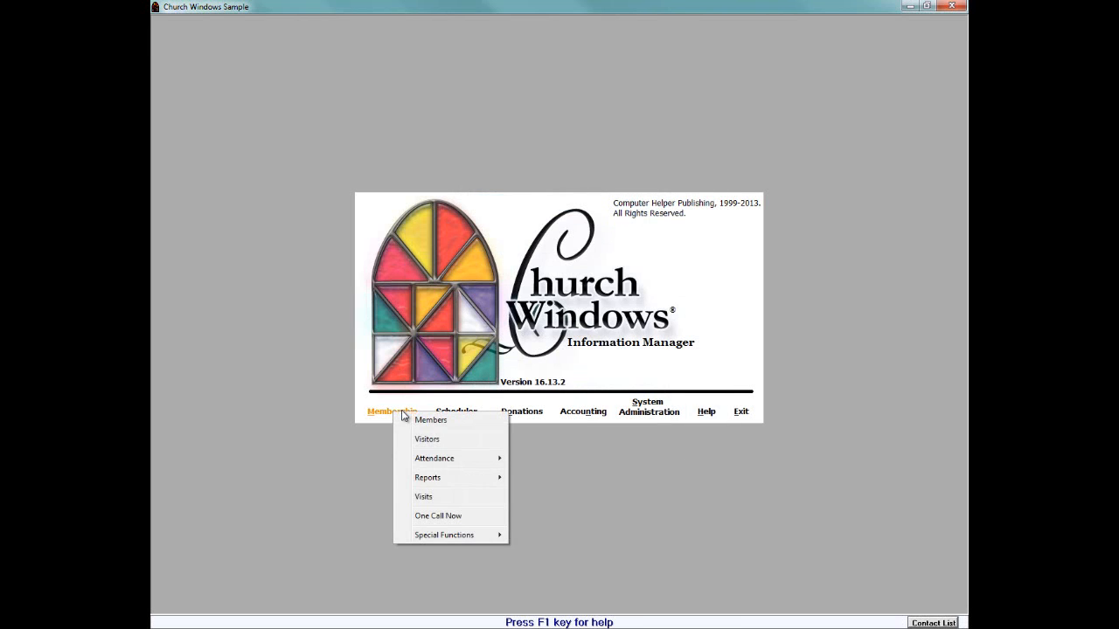
{"action": "mouse_move", "coordinate": [451, 486]}
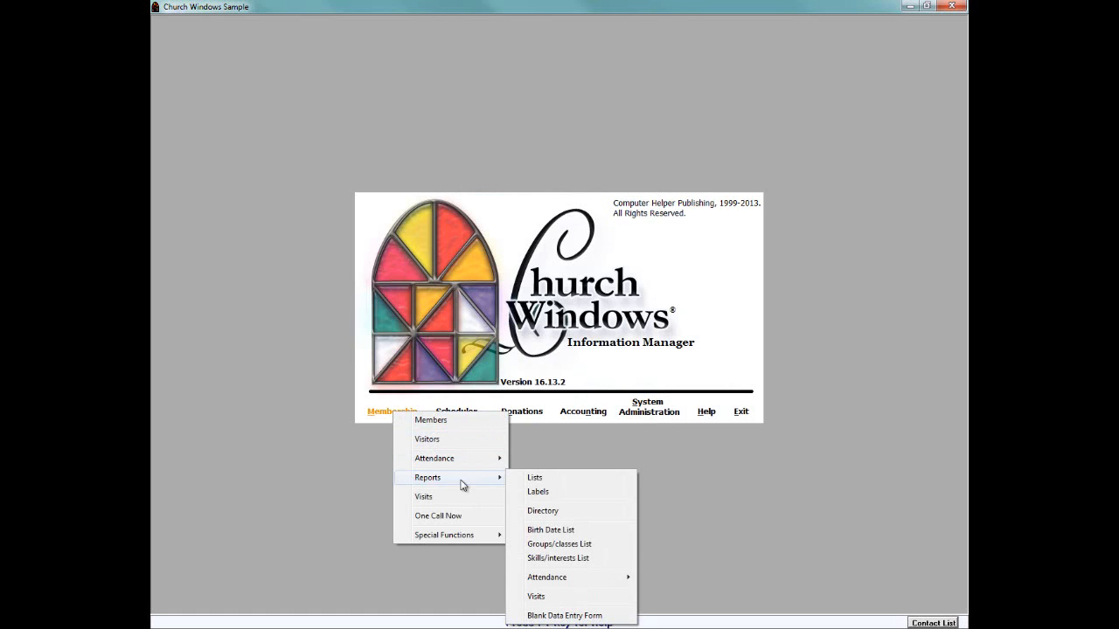
{"action": "left_click", "coordinate": [564, 615]}
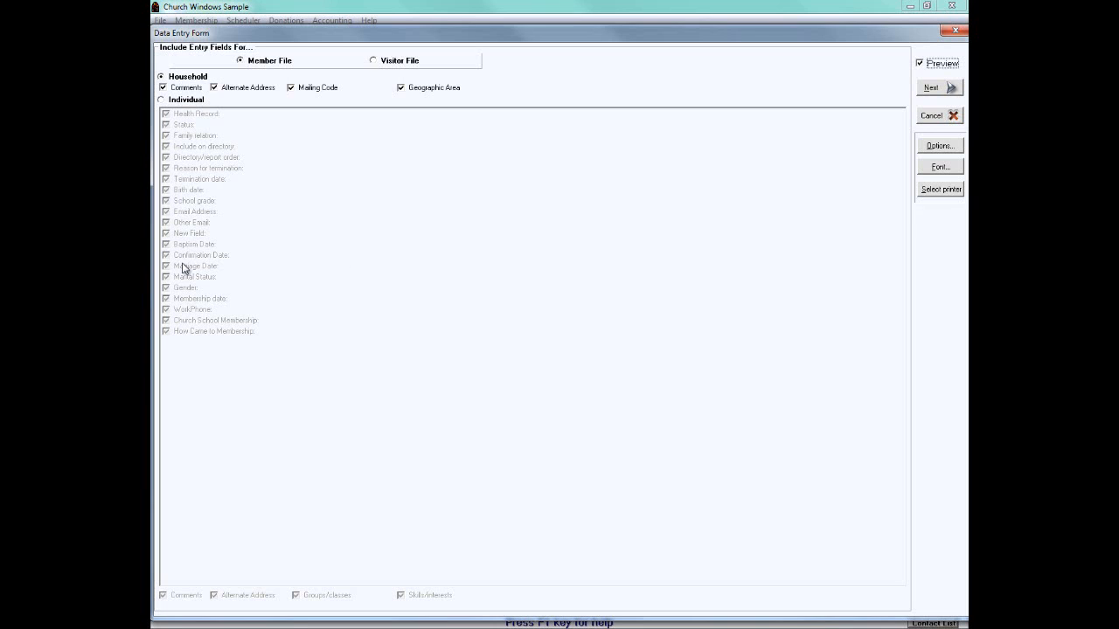
{"action": "left_click", "coordinate": [927, 89]}
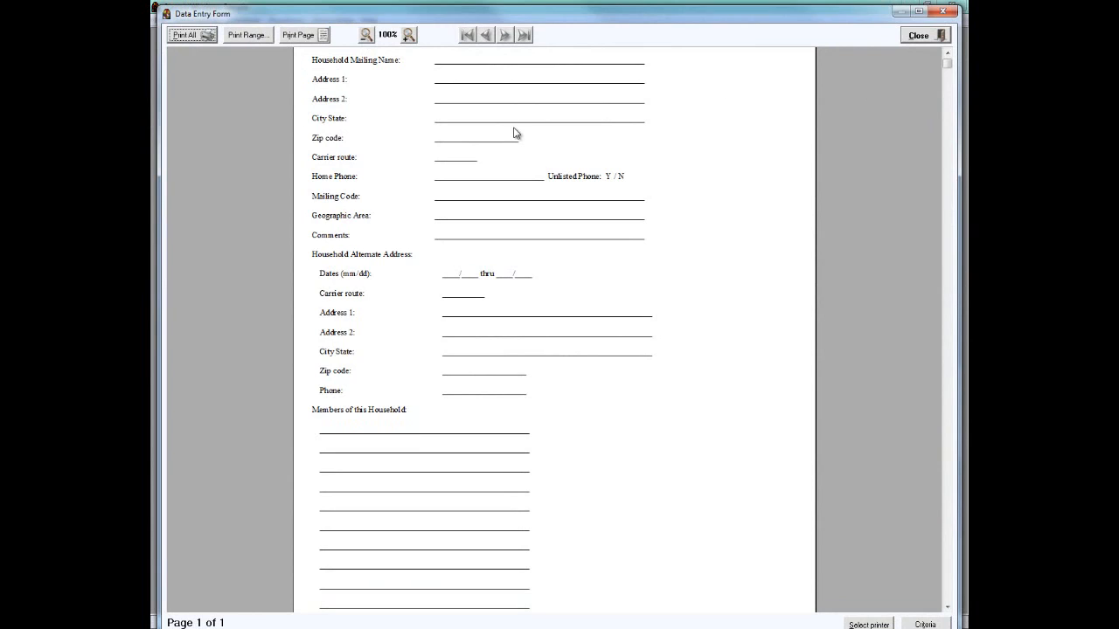
{"action": "left_click", "coordinate": [927, 37]}
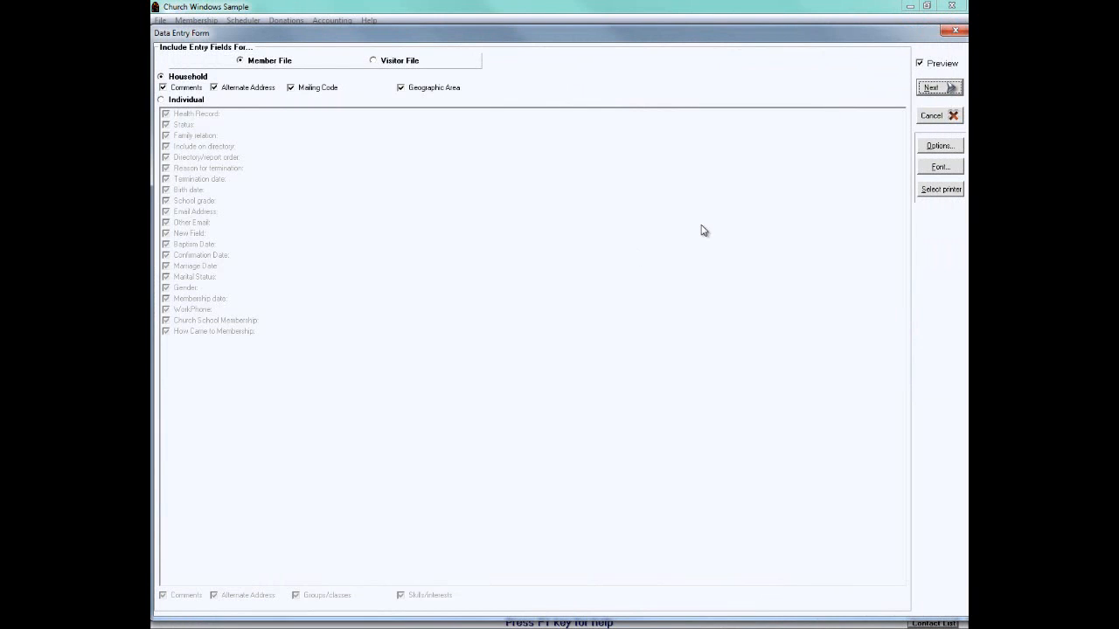
{"action": "left_click", "coordinate": [940, 117]}
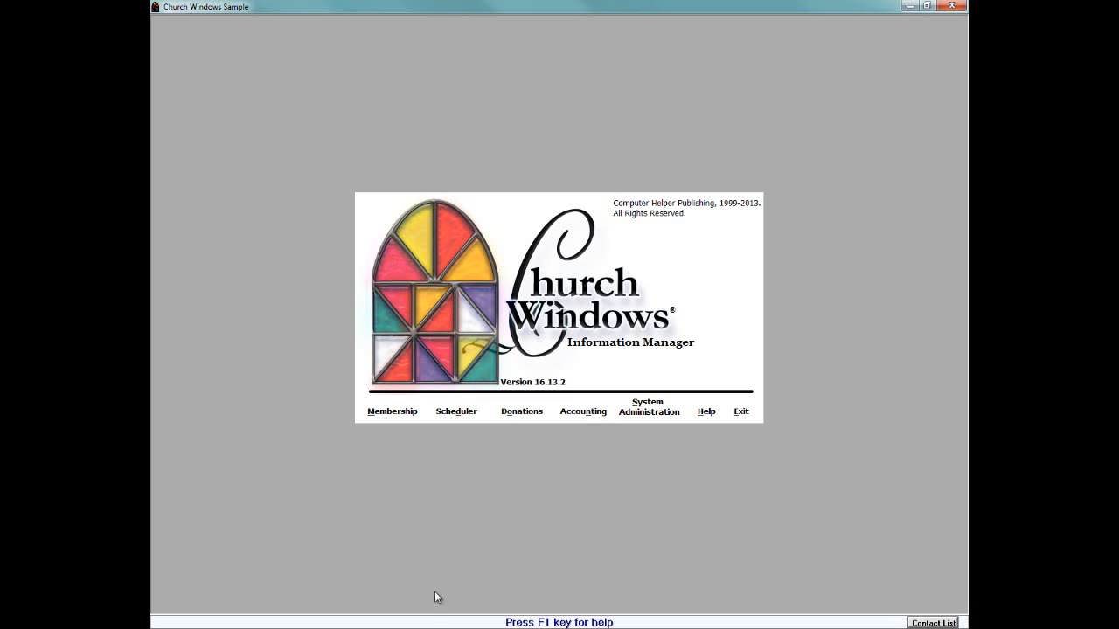
Step: Switch to the Donations module, look over the giver functions, and open the Enter Donations screen
{"action": "mouse_move", "coordinate": [385, 625]}
{"action": "left_click", "coordinate": [387, 582]}
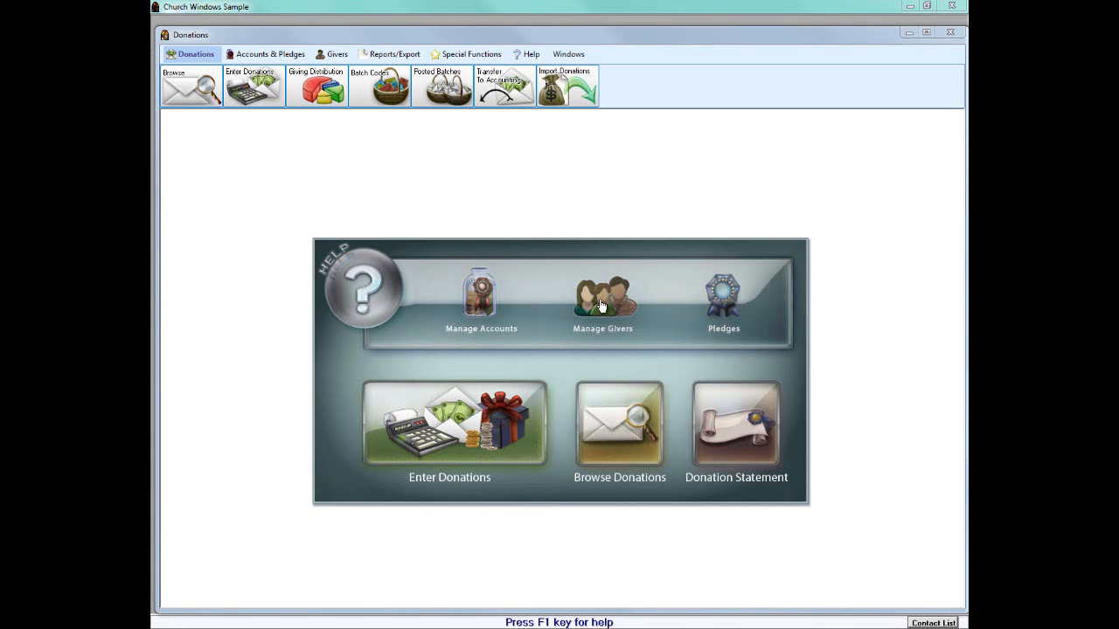
{"action": "left_click", "coordinate": [336, 55]}
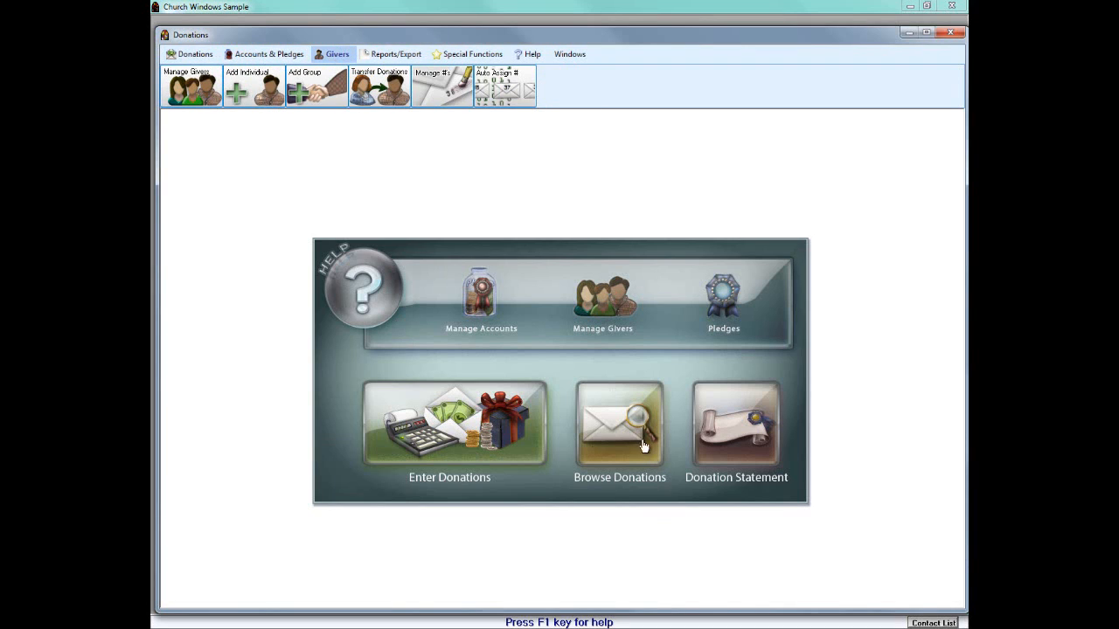
{"action": "left_click", "coordinate": [185, 55]}
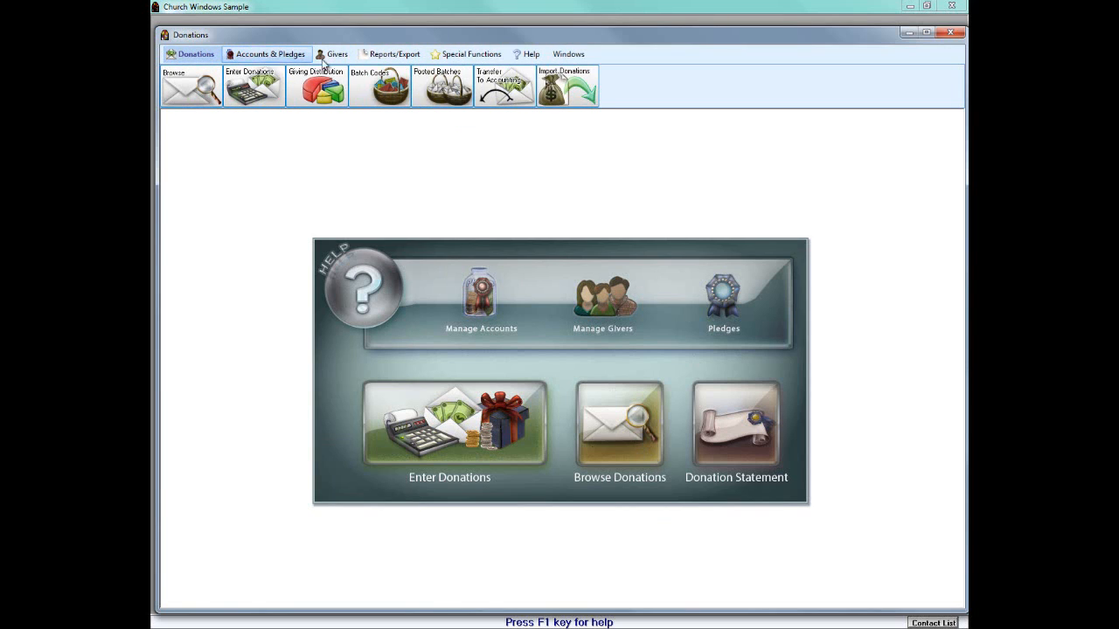
{"action": "left_click", "coordinate": [463, 419]}
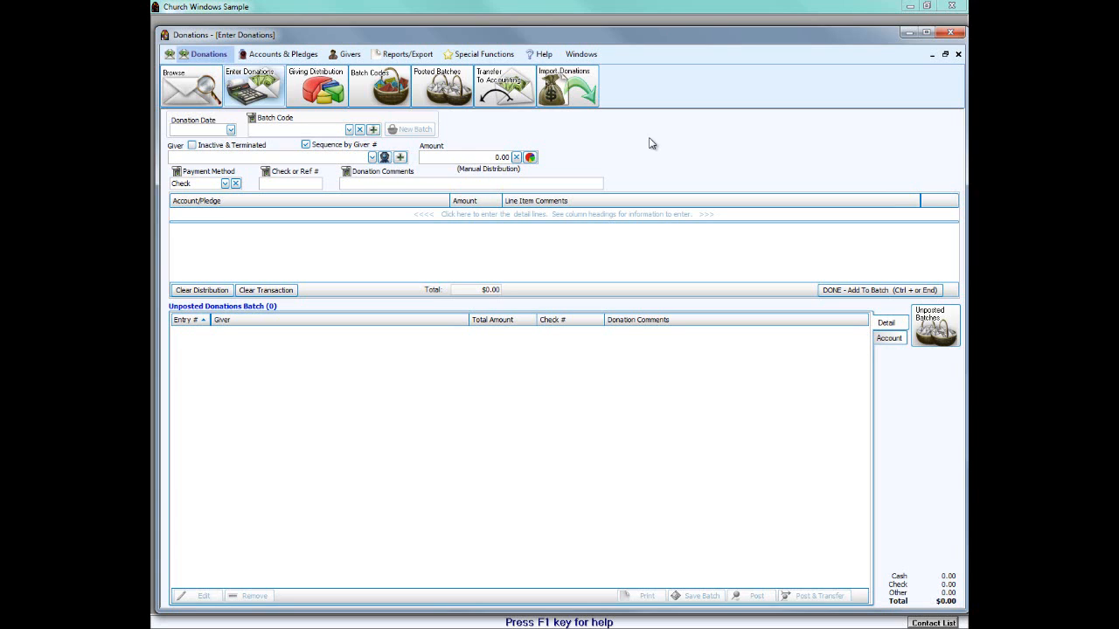
Step: Set the donation date to 11/10/2013 and mark the Batch Code field as skipped
{"action": "left_click", "coordinate": [231, 130]}
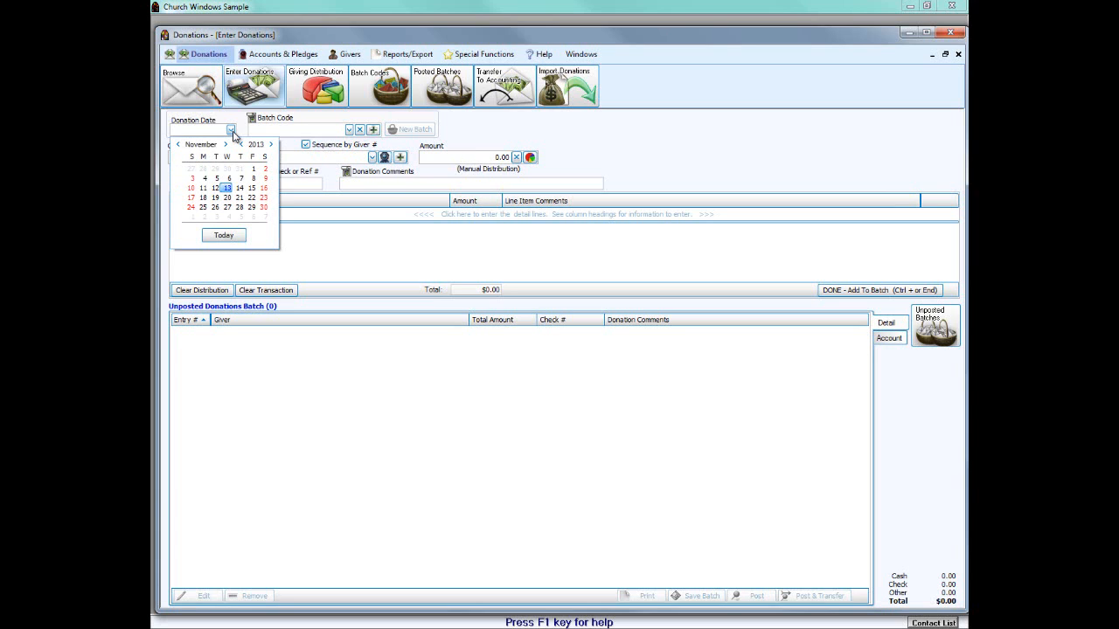
{"action": "left_click", "coordinate": [191, 188]}
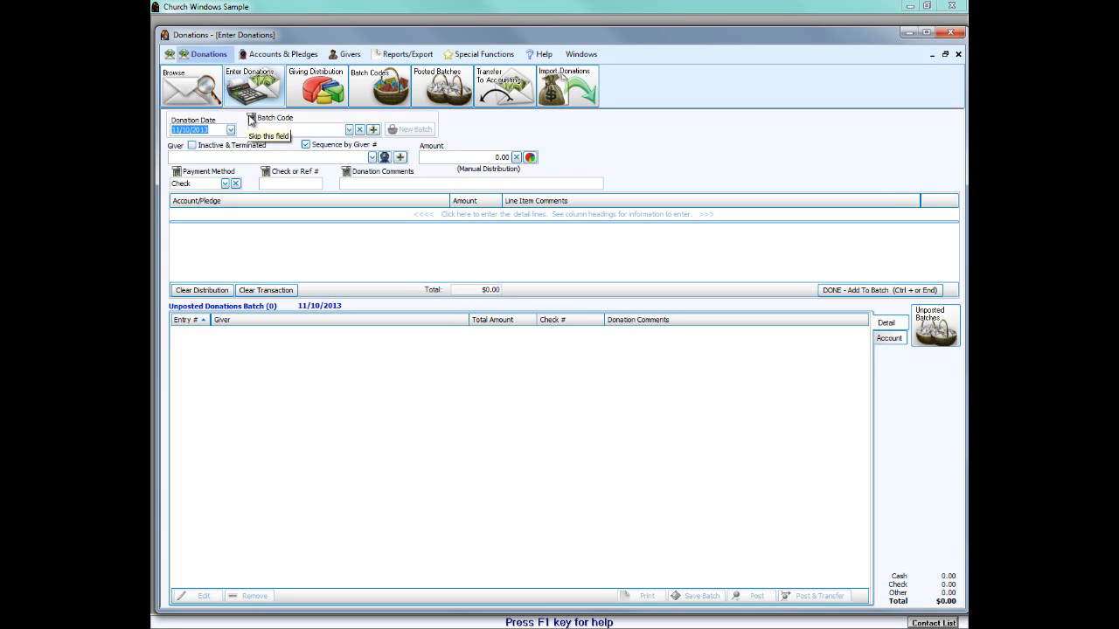
{"action": "left_click", "coordinate": [251, 119]}
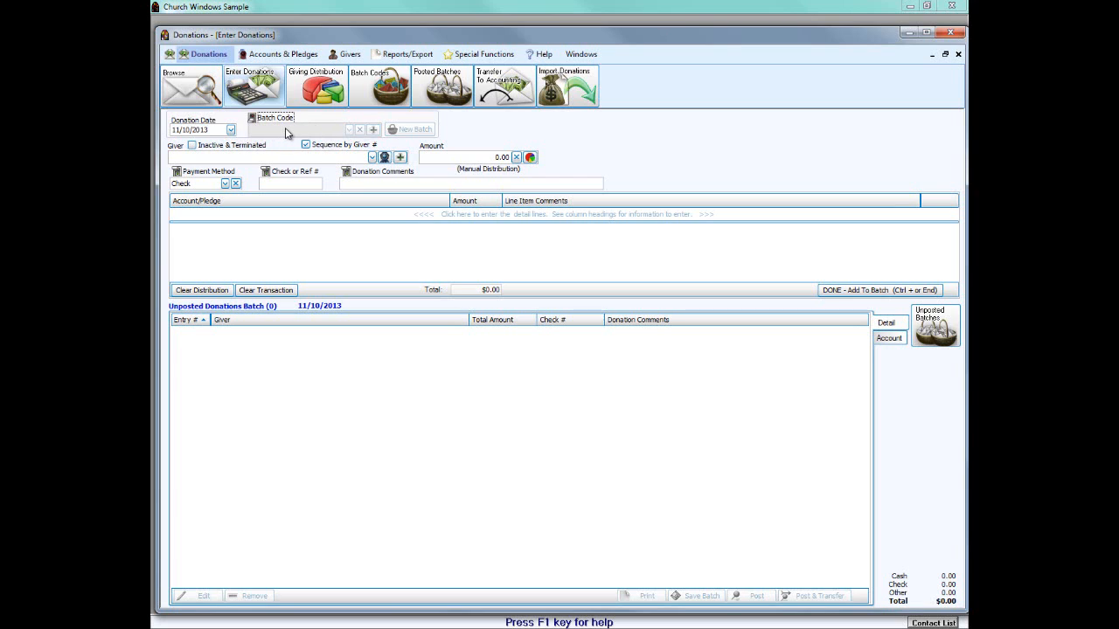
Step: Mark the Donation Comments field as skipped and bring the giver pledge window into view over the donation entry screen
{"action": "left_click", "coordinate": [346, 172]}
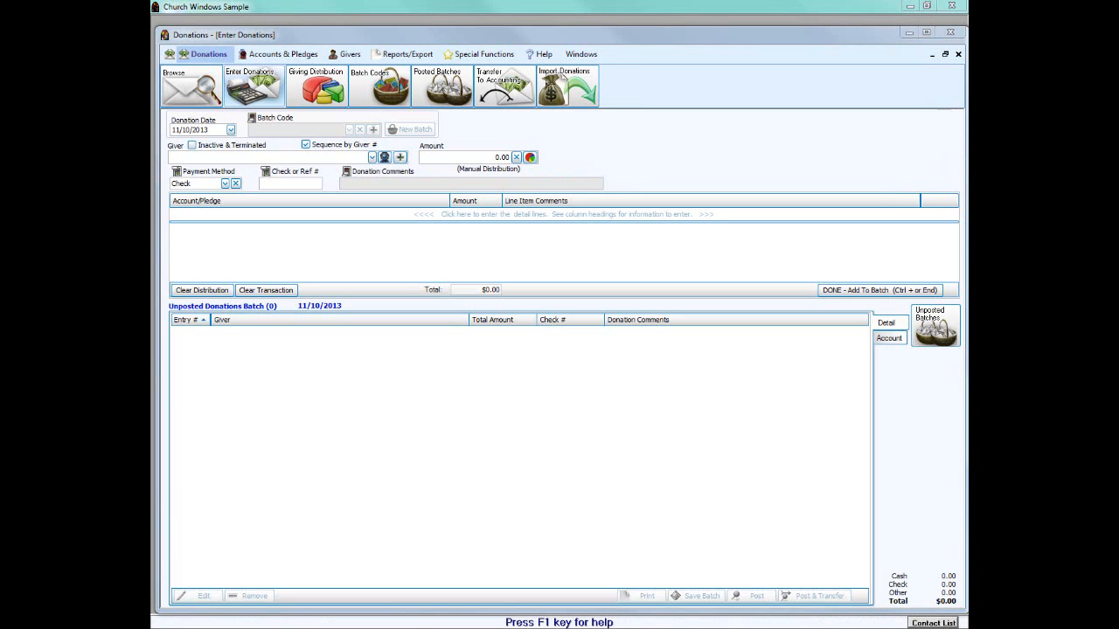
{"action": "left_click_drag", "start_coordinate": [1093, 35], "coordinate": [750, 77]}
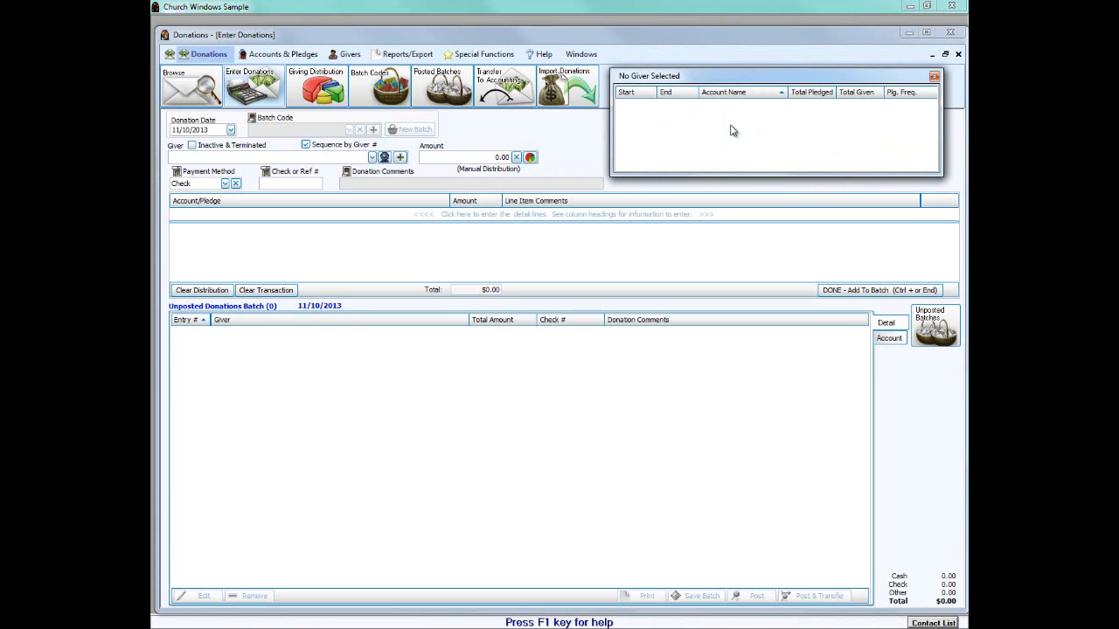
Step: Choose the first donation's giver by giver number and close the pledge summary window
{"action": "left_click", "coordinate": [340, 157]}
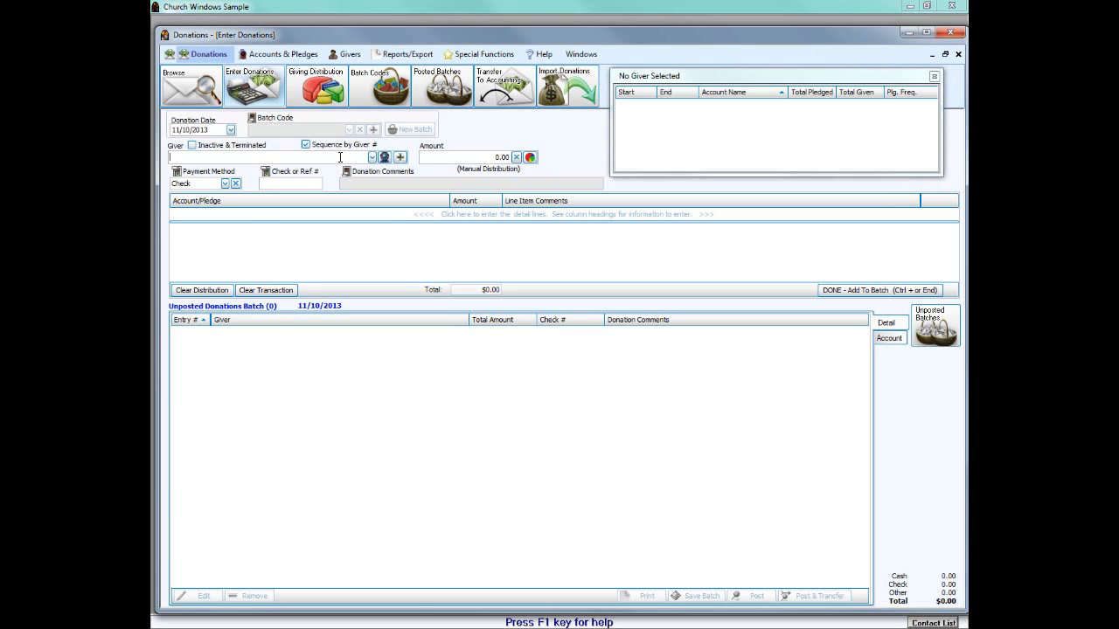
{"action": "type", "text": "15"}
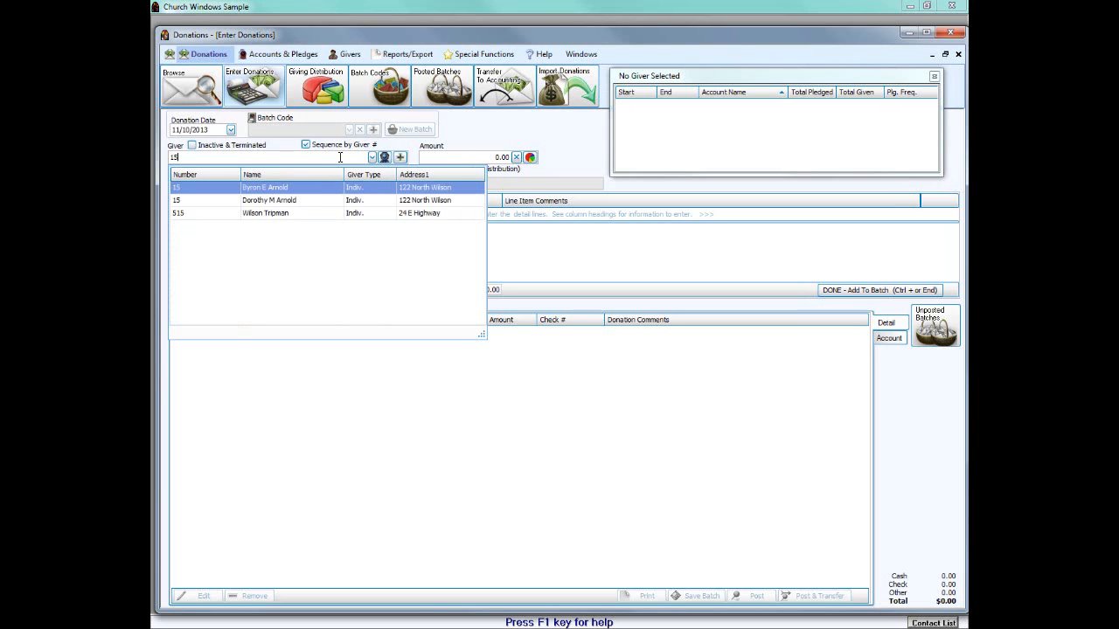
{"action": "key", "text": "Return"}
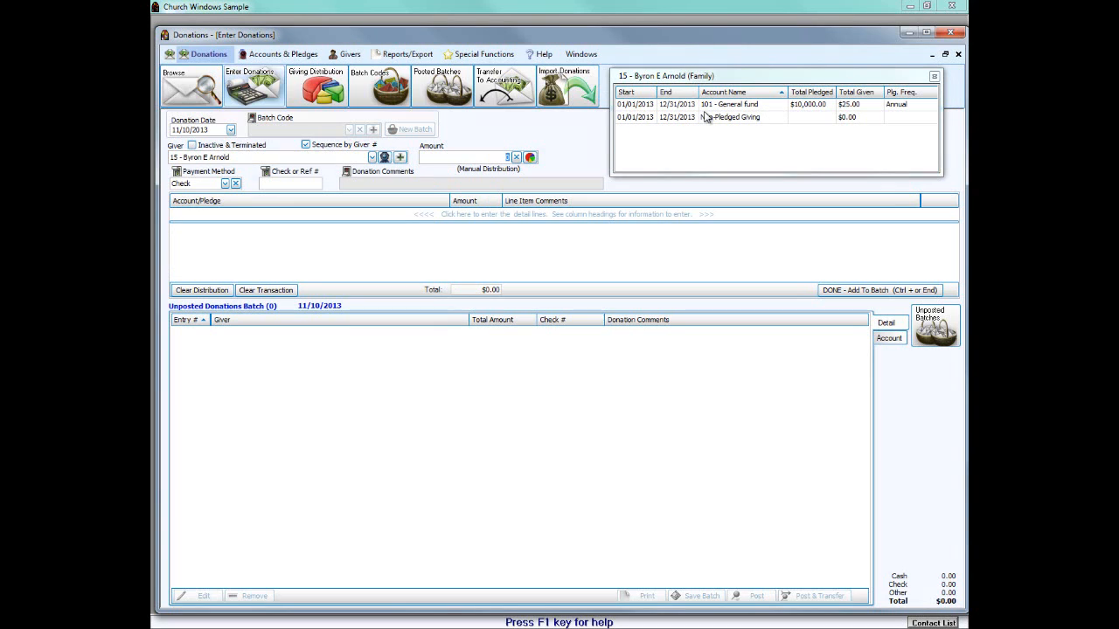
{"action": "left_click", "coordinate": [934, 78]}
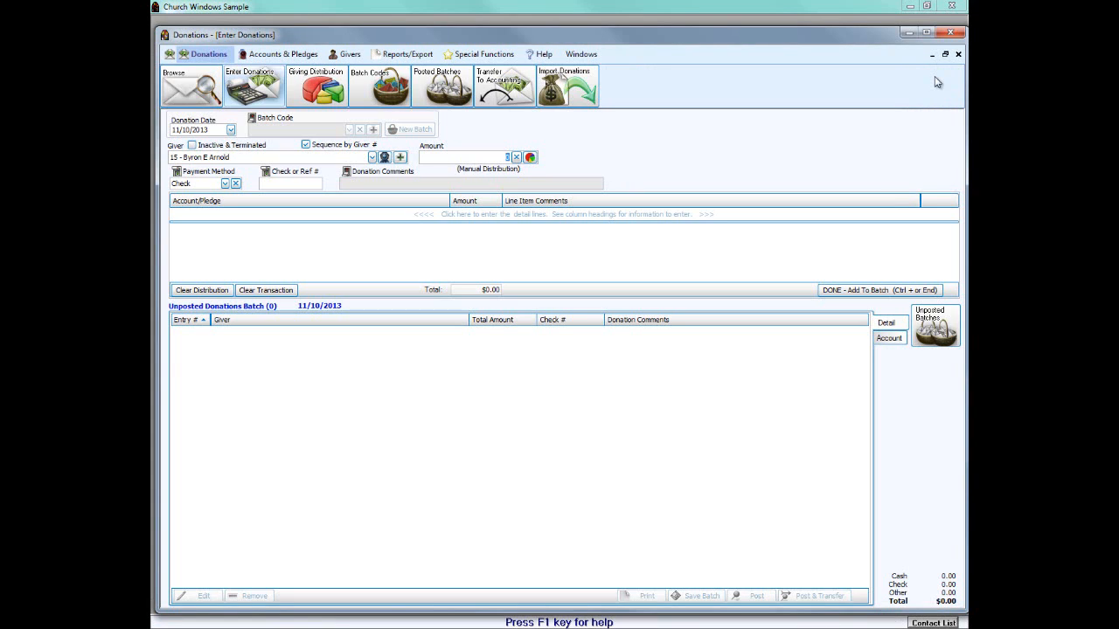
Step: Enter a donation amount of 25.00 paid by check, with check number 1259
{"action": "type", "text": "25"}
{"action": "key", "text": "Tab"}
{"action": "key", "text": "Tab"}
{"action": "type", "text": "1259"}
{"action": "key", "text": "Tab"}
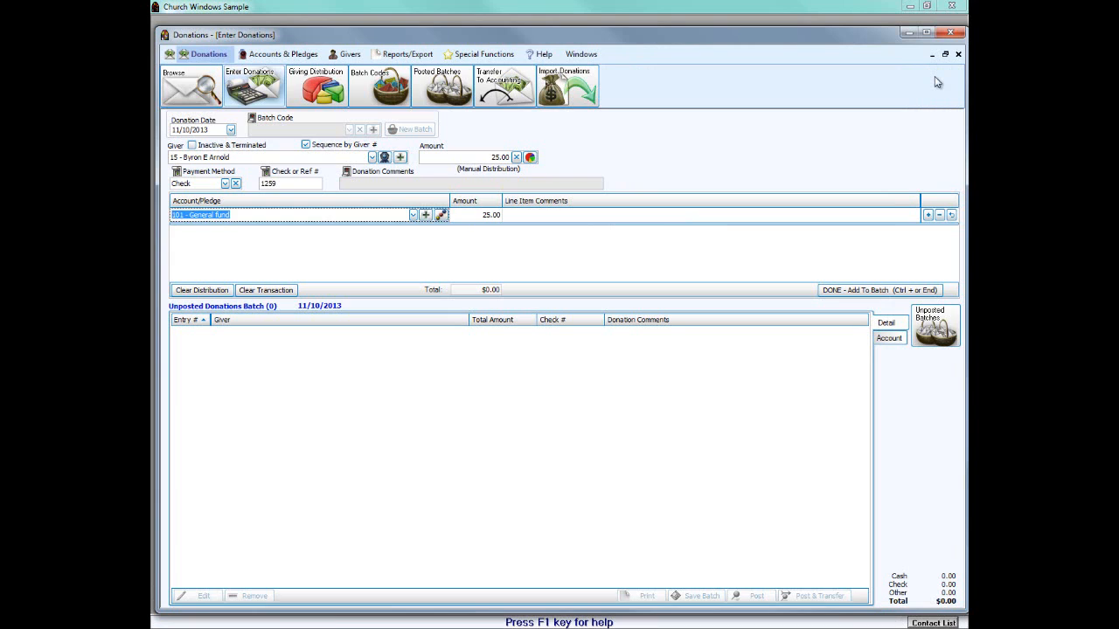
Step: Split the donation into 15.00 for 101 - General fund and 10.00 for 103 - Building Fund, and add it to the batch
{"action": "key", "text": "Tab"}
{"action": "type", "text": "15"}
{"action": "key", "text": "Tab"}
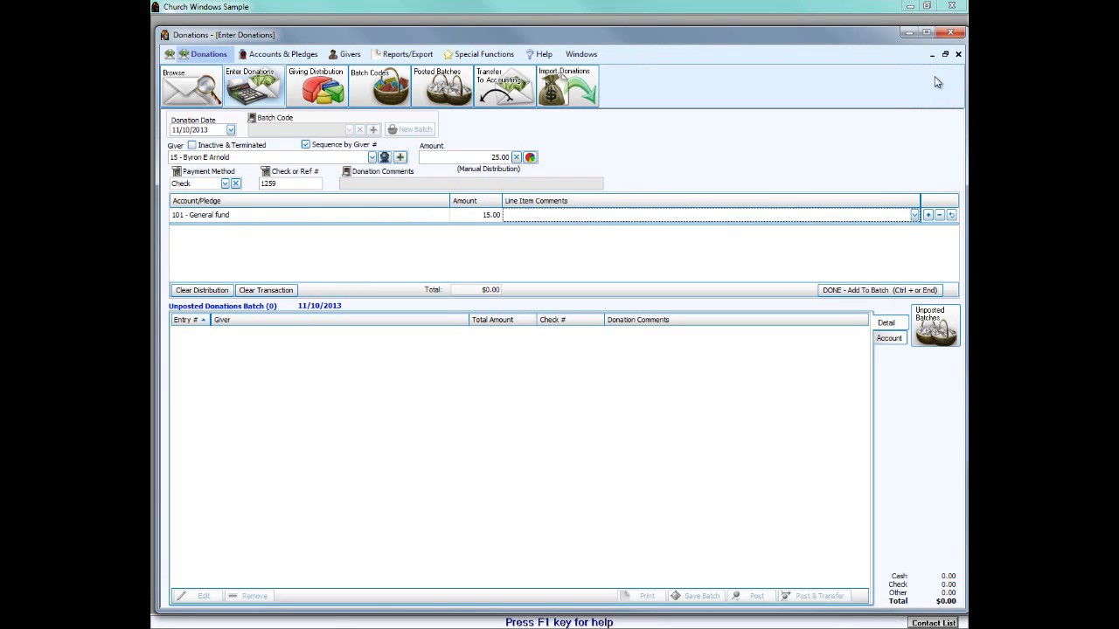
{"action": "key", "text": "Tab"}
{"action": "key", "text": "alt+Down"}
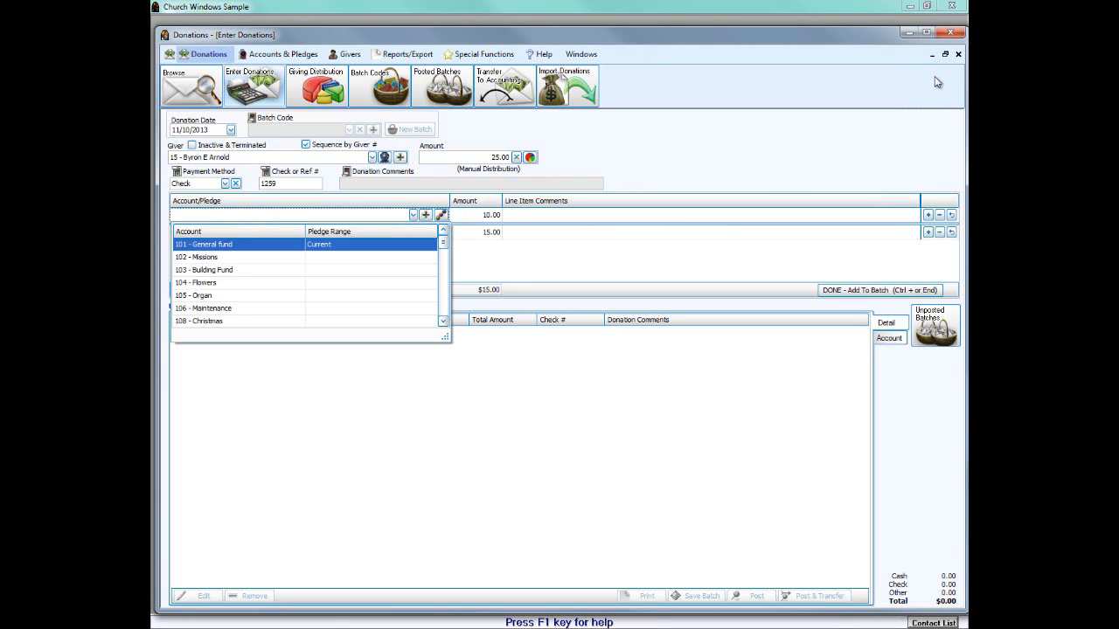
{"action": "key", "text": "Down"}
{"action": "key", "text": "Down"}
{"action": "key", "text": "Tab"}
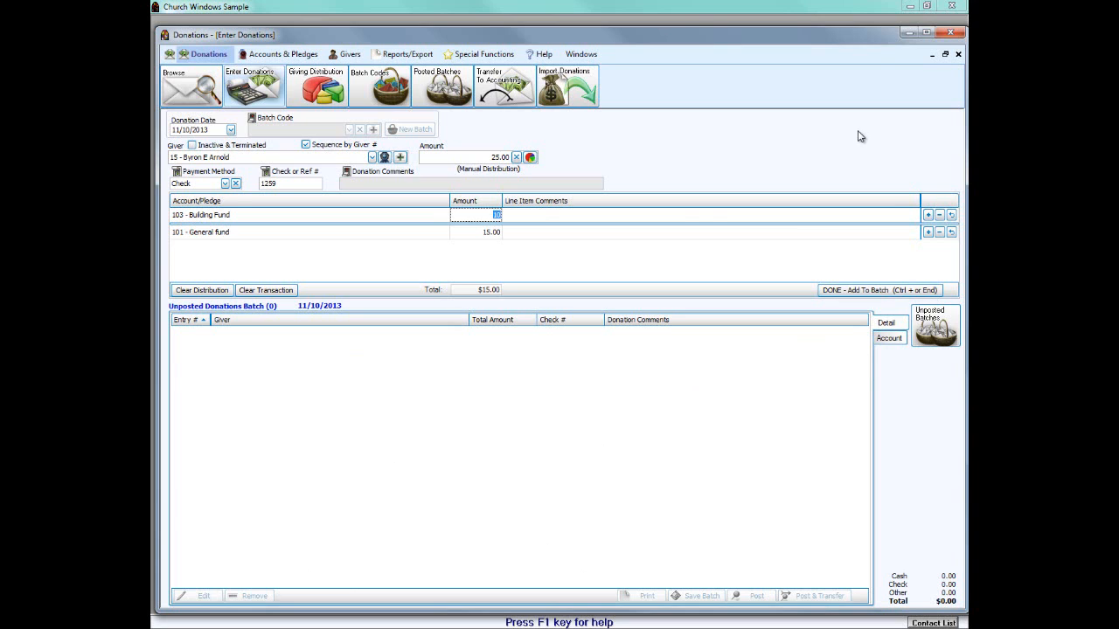
{"action": "key", "text": "End"}
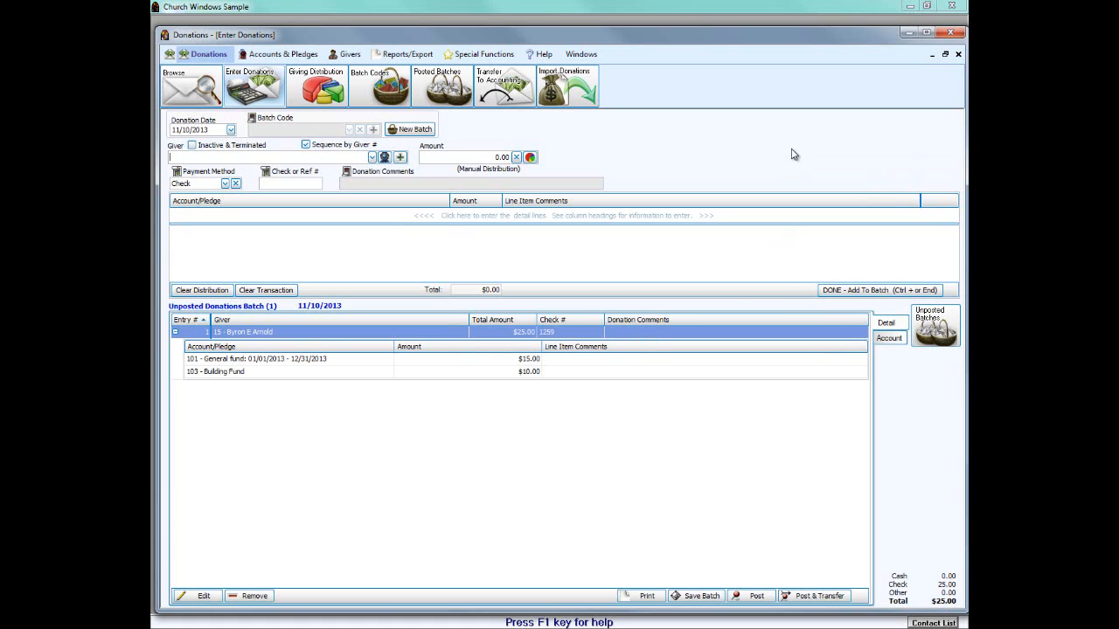
Step: Choose the first giver matching "sm" and enter a 20.00 cash donation starting with the 101 - General fund account
{"action": "type", "text": "sm"}
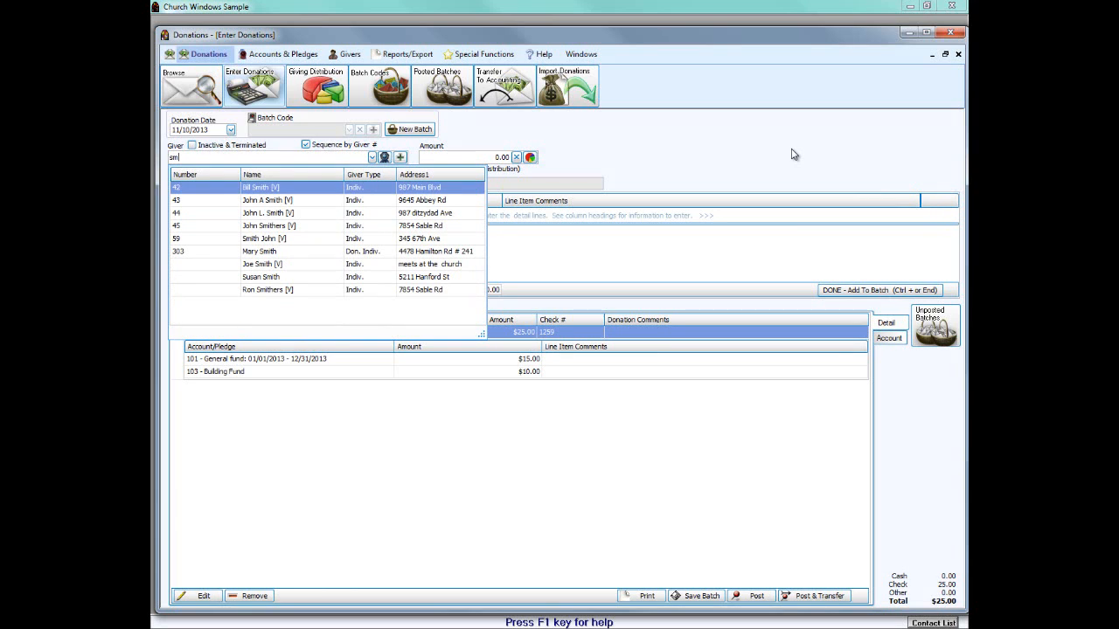
{"action": "key", "text": "Return"}
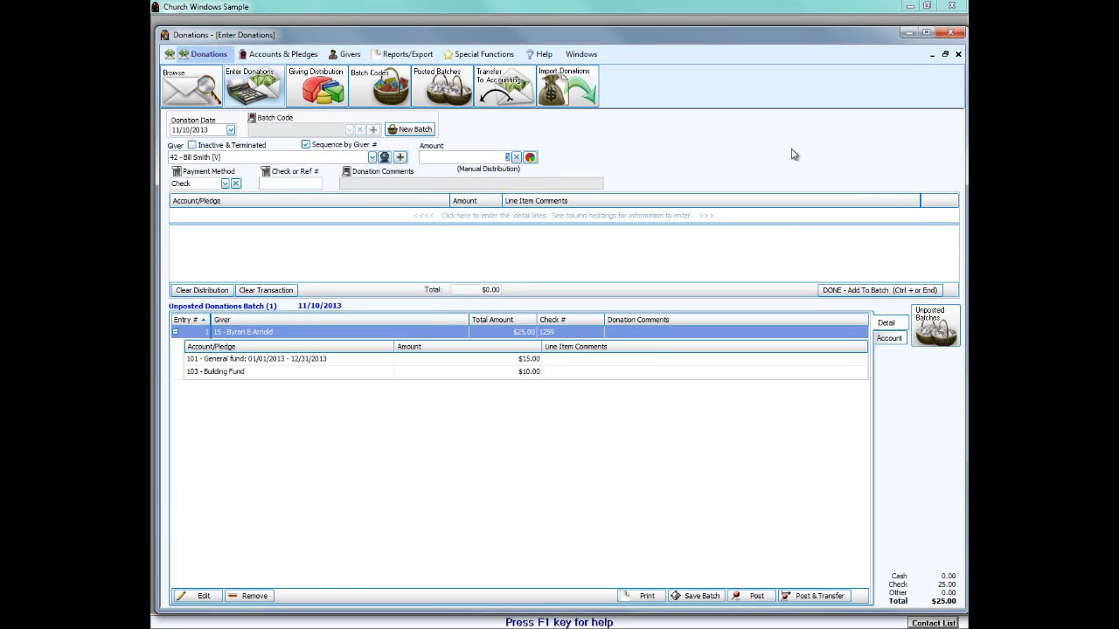
{"action": "type", "text": "20"}
{"action": "key", "text": "Return"}
{"action": "type", "text": "c"}
{"action": "key", "text": "Return"}
{"action": "key", "text": "Return"}
{"action": "key", "text": "Return"}
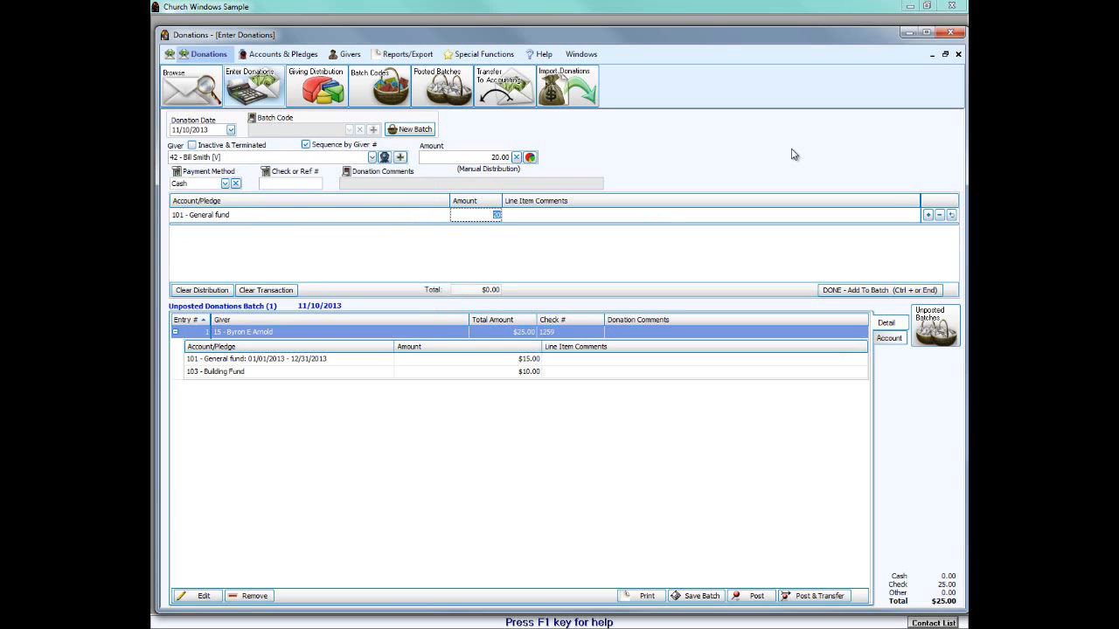
Step: Allocate 10.00 to 101 - General fund and the remaining 10.00 to 104 - Flowers, and add the donation to the batch
{"action": "type", "text": "10"}
{"action": "key", "text": "Return"}
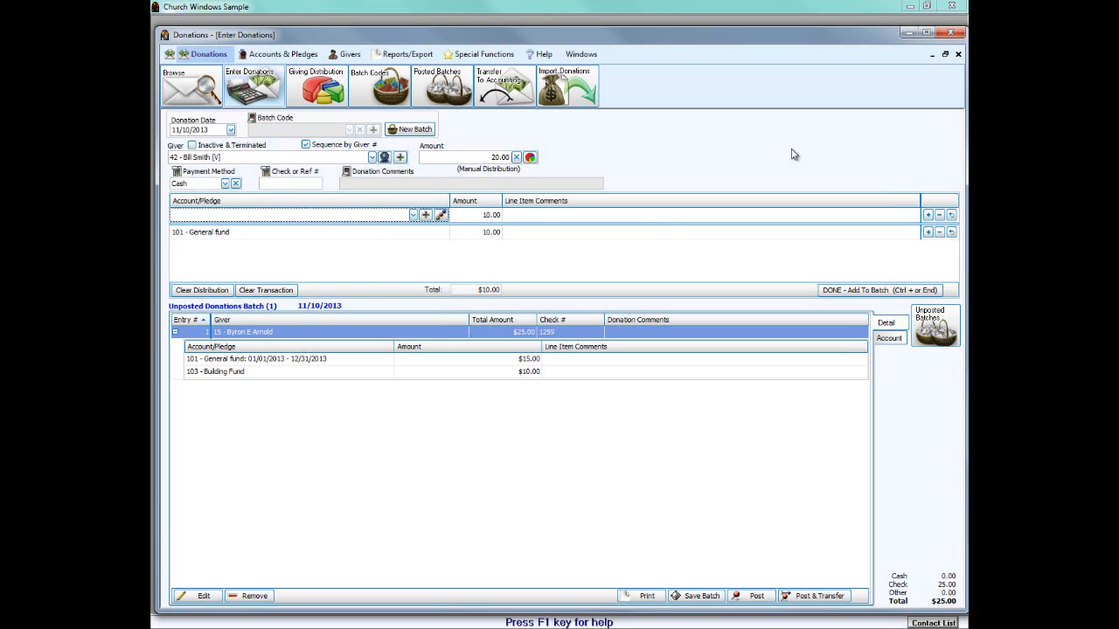
{"action": "type", "text": "fl"}
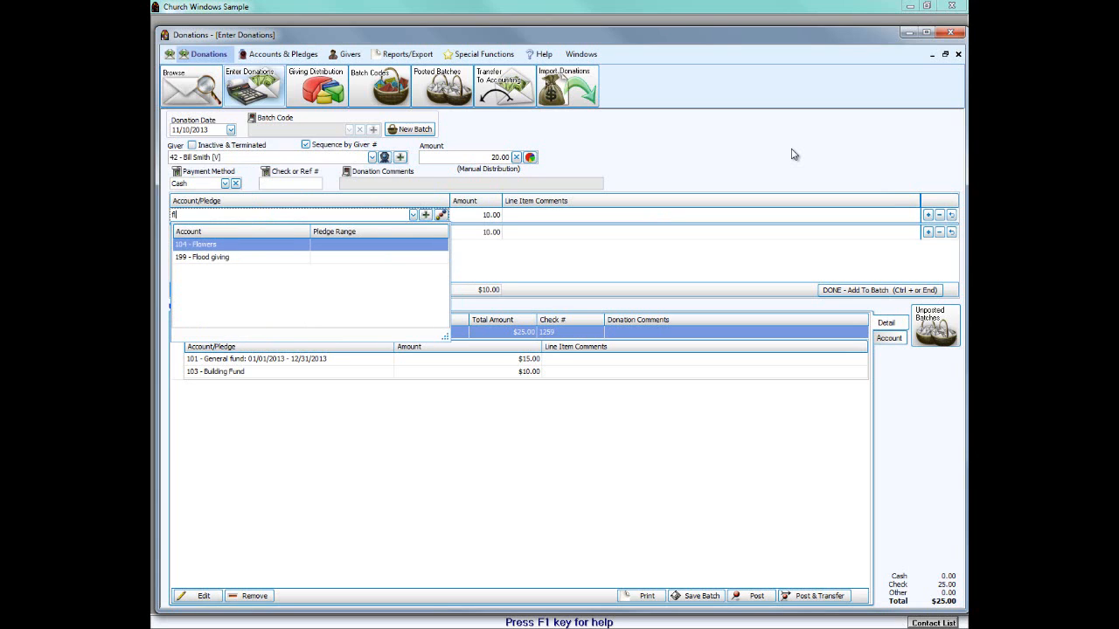
{"action": "key", "text": "Return"}
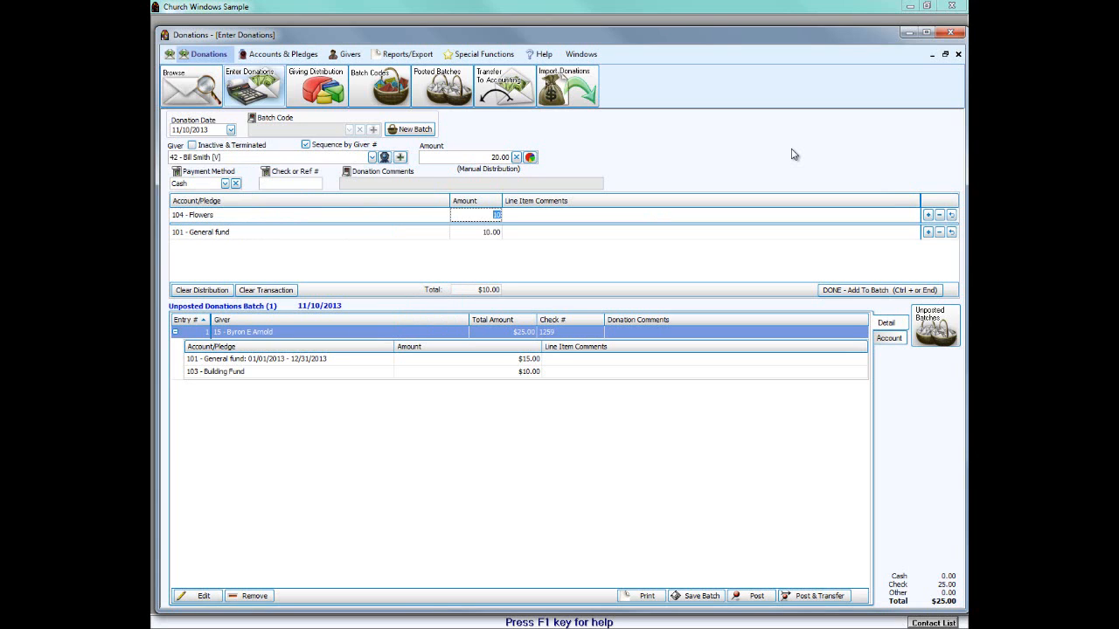
{"action": "key", "text": "End"}
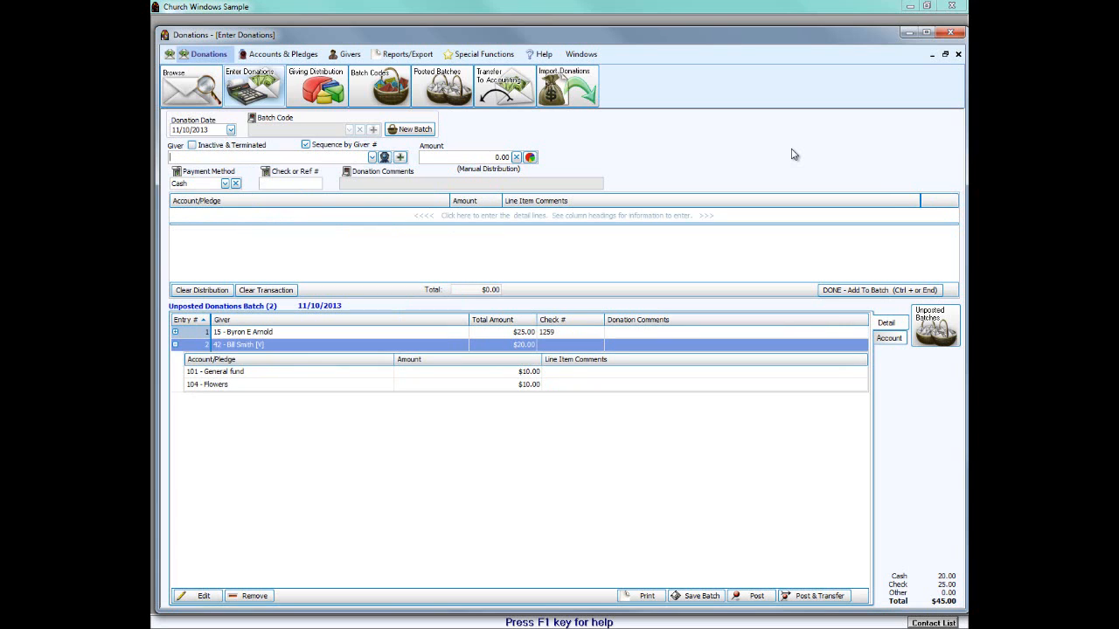
Step: Choose the first giver matching "th" and enter a 60.00 check donation with check number 456
{"action": "type", "text": "wr"}
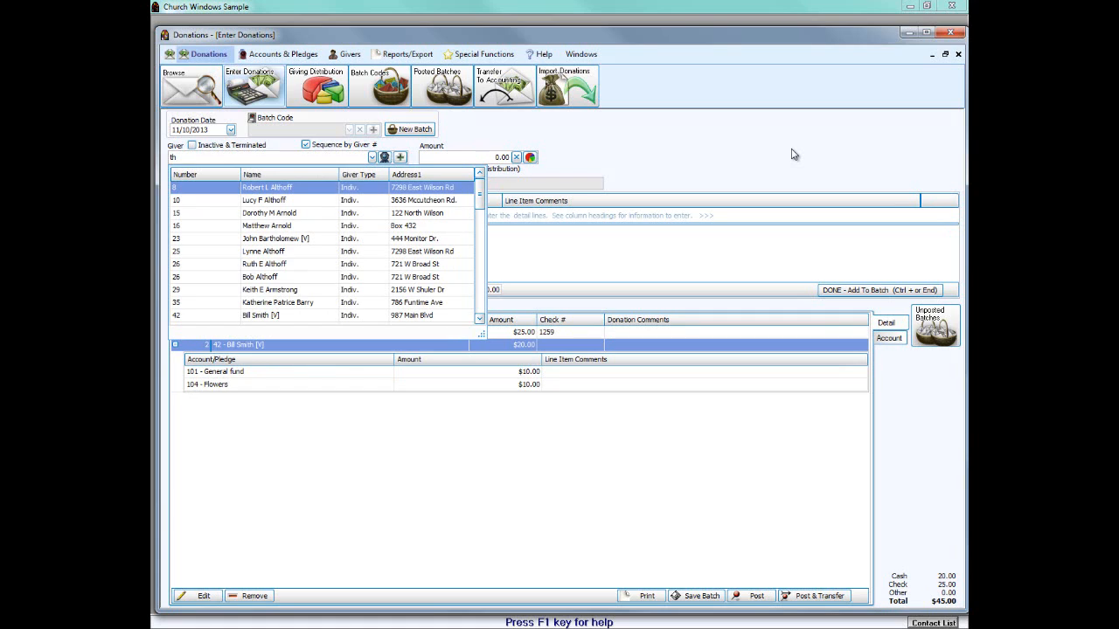
{"action": "key", "text": "Return"}
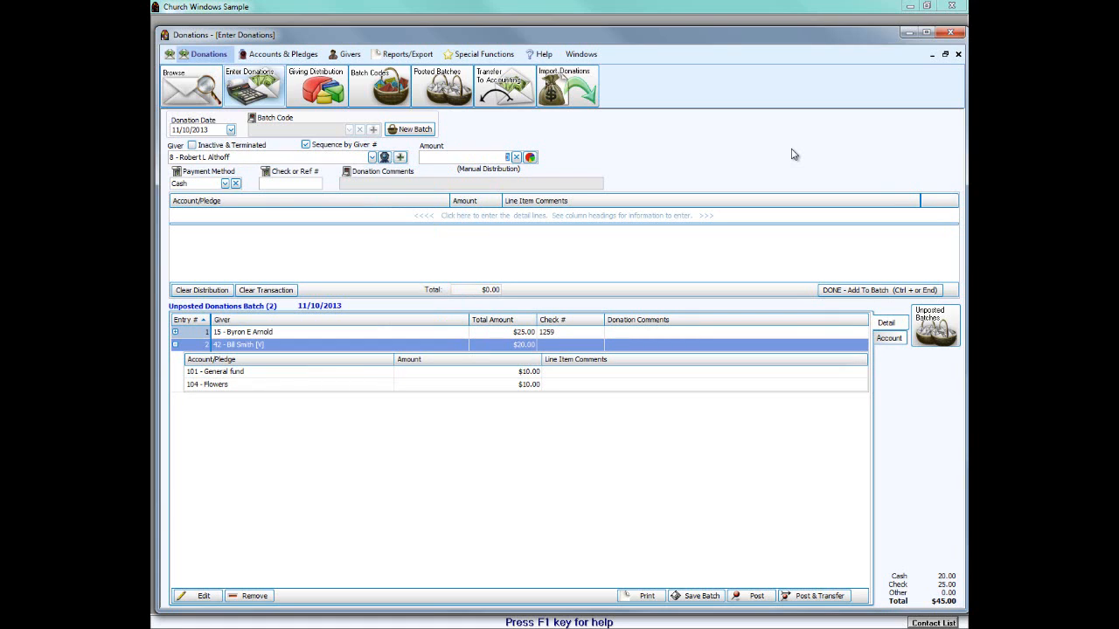
{"action": "type", "text": "60."}
{"action": "key", "text": "Return"}
{"action": "type", "text": "Check"}
{"action": "type", "text": "456"}
{"action": "key", "text": "Return"}
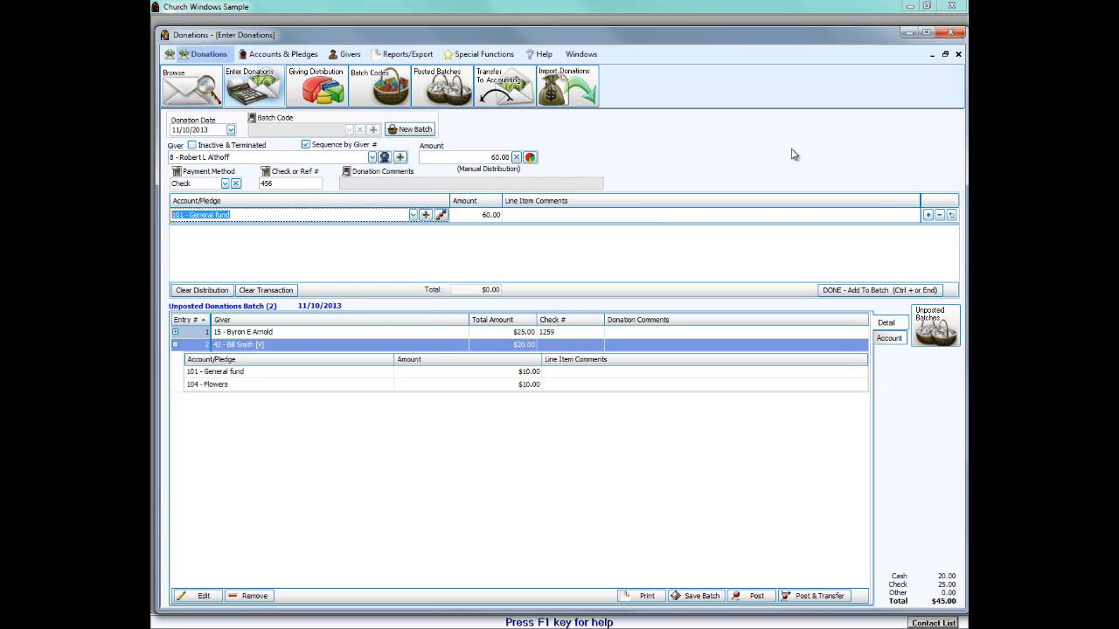
Step: Allocate 10.00 of the 60.00 donation to 101 - General fund and 10.00 to 103 - Building Fund
{"action": "key", "text": "Return"}
{"action": "type", "text": "10"}
{"action": "key", "text": "Return"}
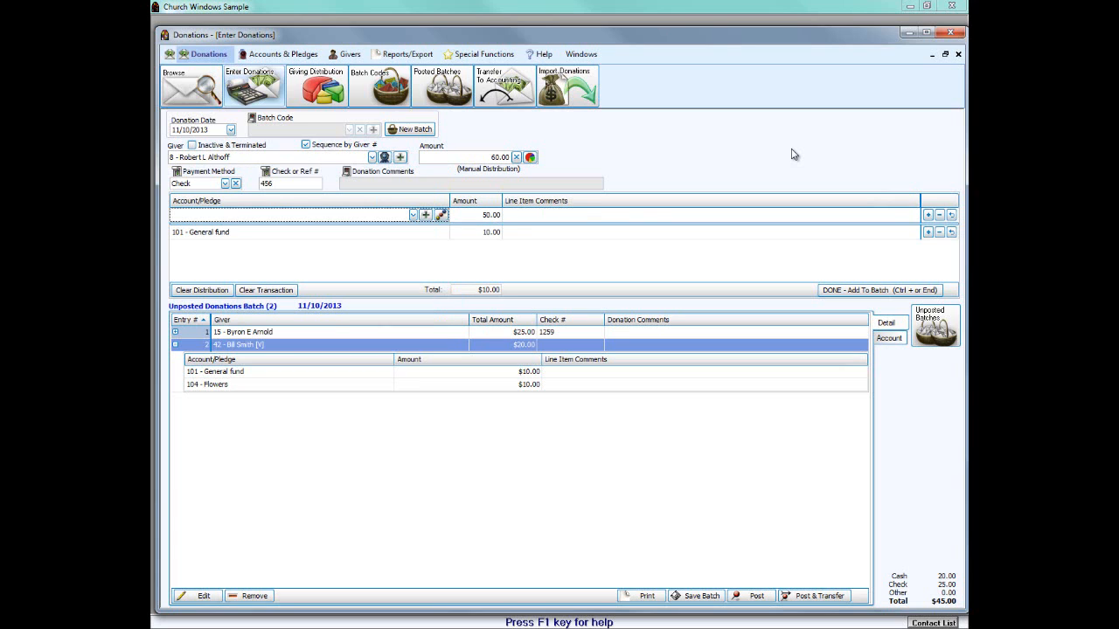
{"action": "type", "text": "103"}
{"action": "key", "text": "Return"}
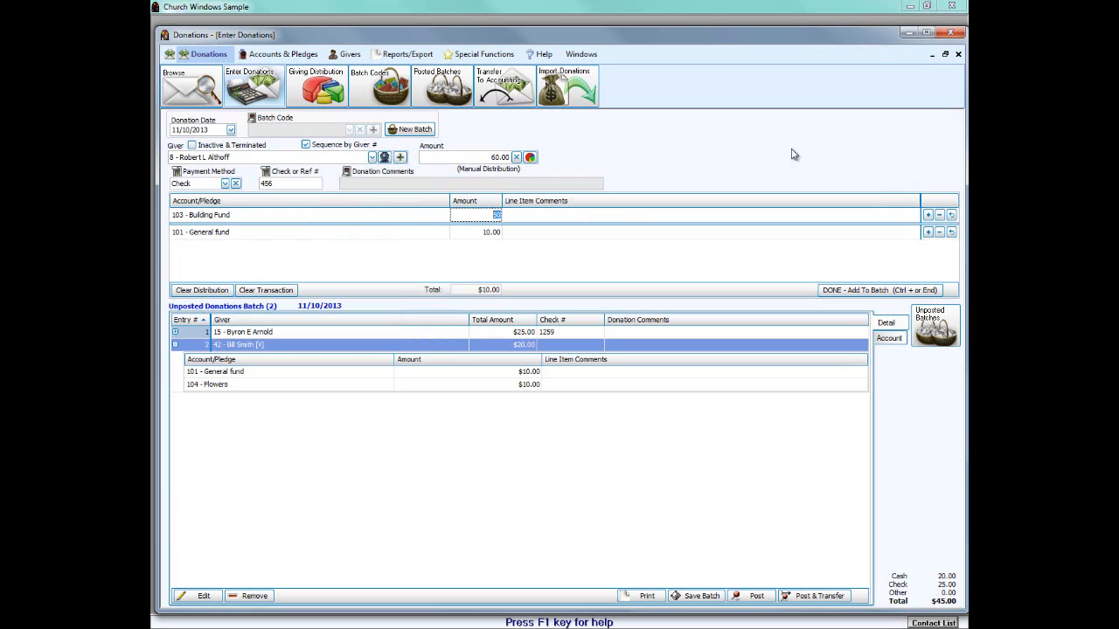
{"action": "type", "text": "10"}
{"action": "key", "text": "Return"}
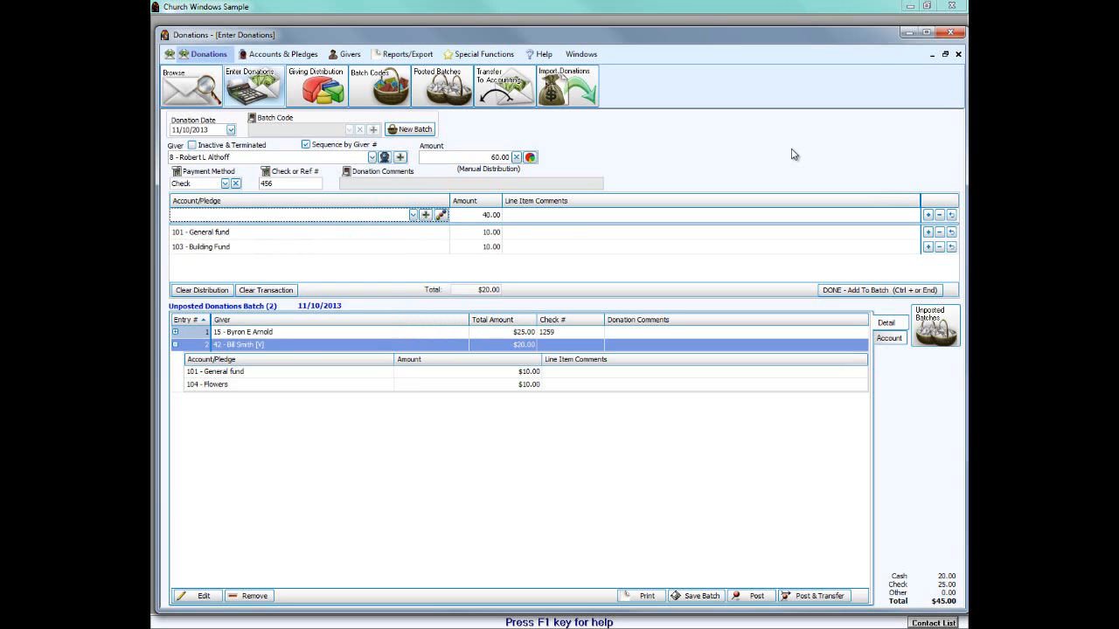
Step: Add a distribution line of 10.00 for the 105 - Organ account
{"action": "type", "text": "105"}
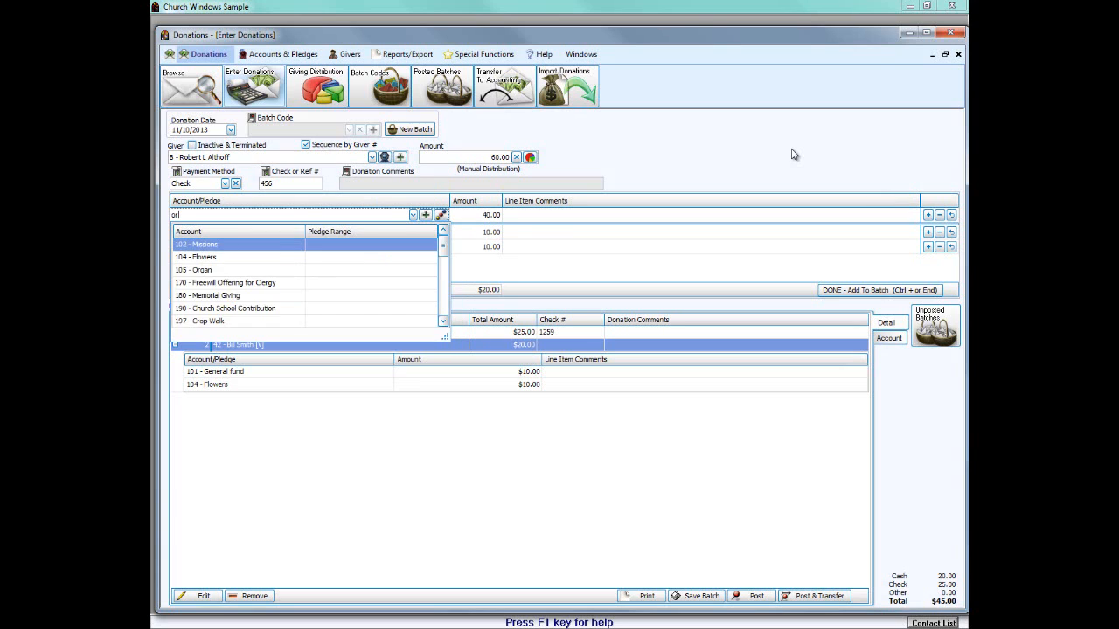
{"action": "key", "text": "Return"}
{"action": "type", "text": "10."}
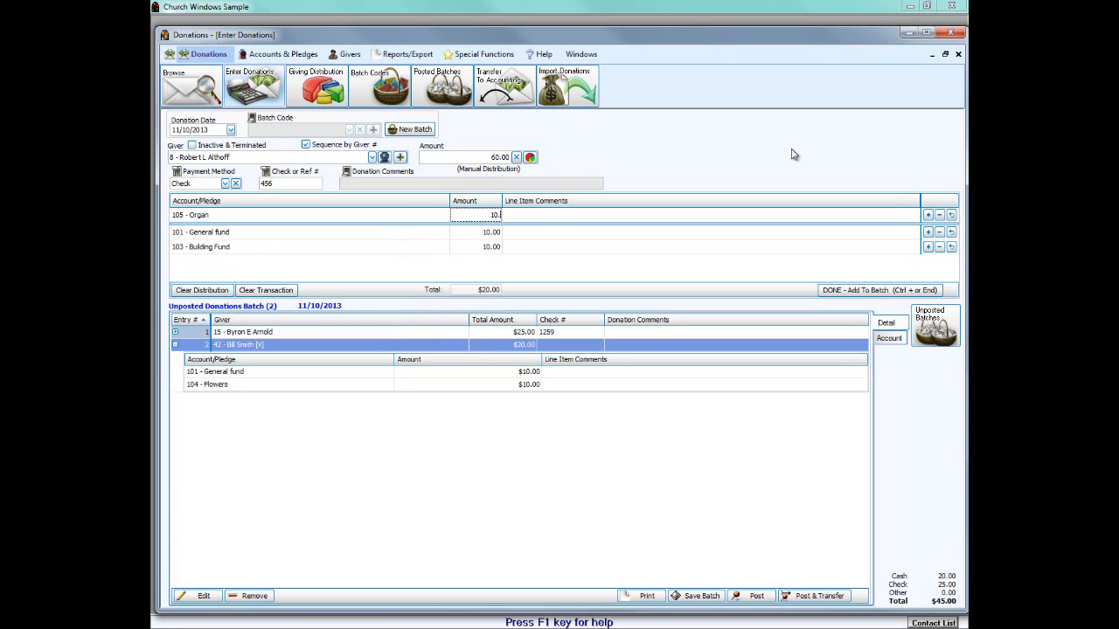
{"action": "key", "text": "Return"}
Step: Add a distribution line of 10.00 for the 197 - Crop Walk account
{"action": "key", "text": "alt+Down"}
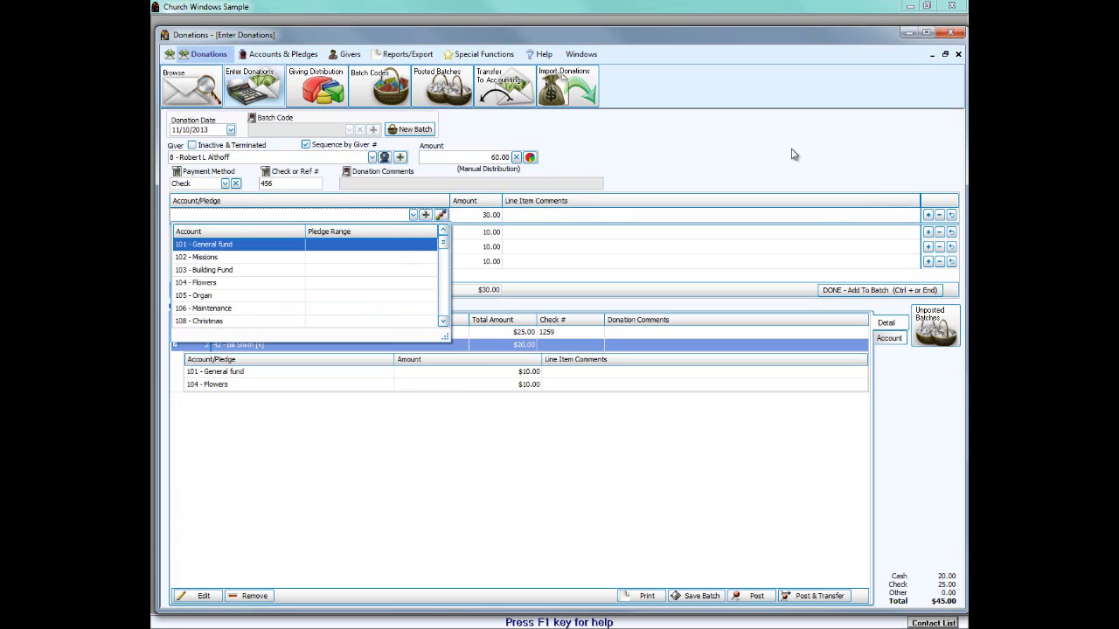
{"action": "key", "text": "Down"}
{"action": "key", "text": "Down"}
{"action": "key", "text": "Down"}
{"action": "key", "text": "Down"}
{"action": "key", "text": "Down"}
{"action": "key", "text": "Down"}
{"action": "key", "text": "Down"}
{"action": "key", "text": "Down"}
{"action": "key", "text": "Down"}
{"action": "key", "text": "Down"}
{"action": "key", "text": "Down"}
{"action": "key", "text": "Down"}
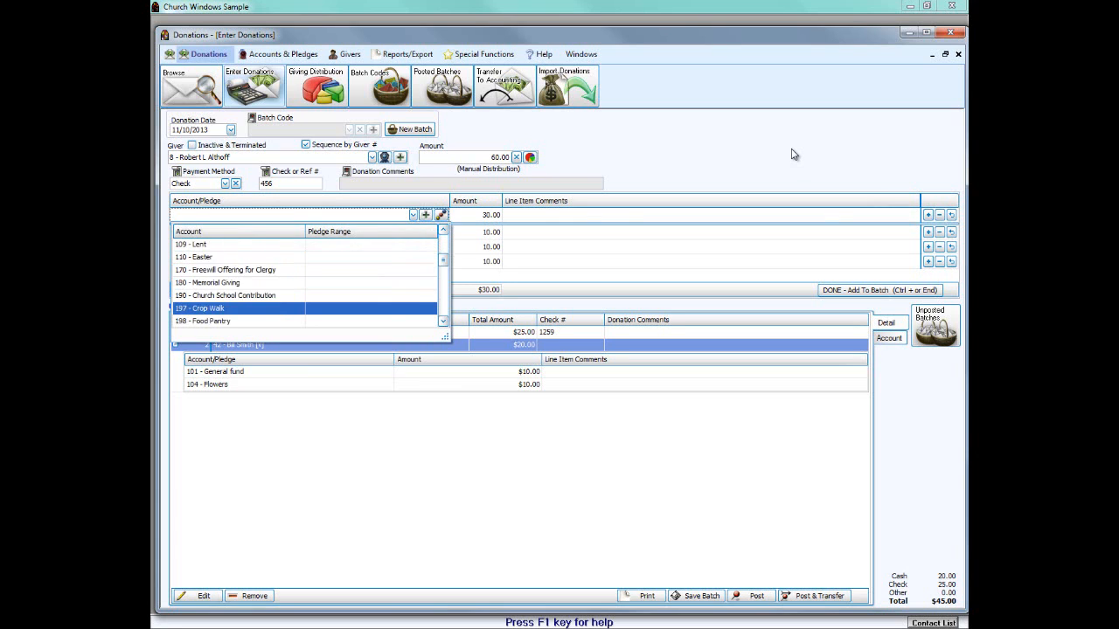
{"action": "key", "text": "Tab"}
{"action": "key", "text": "Return"}
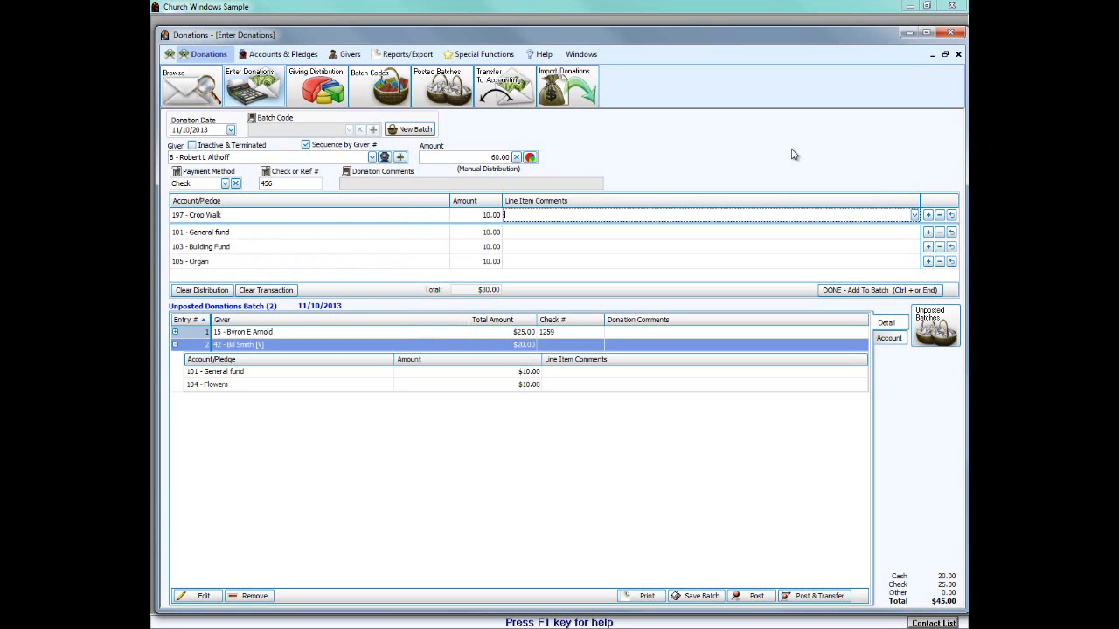
Step: Look through the available accounts and add a distribution line of 10.00 for 102 - Missions
{"action": "key", "text": "alt+Down"}
{"action": "key", "text": "Down"}
{"action": "key", "text": "Down"}
{"action": "key", "text": "Down"}
{"action": "key", "text": "Down"}
{"action": "key", "text": "Down"}
{"action": "key", "text": "Down"}
{"action": "key", "text": "Down"}
{"action": "key", "text": "Down"}
{"action": "key", "text": "Down"}
{"action": "key", "text": "Down"}
{"action": "key", "text": "Down"}
{"action": "key", "text": "Down"}
{"action": "key", "text": "Down"}
{"action": "key", "text": "Down"}
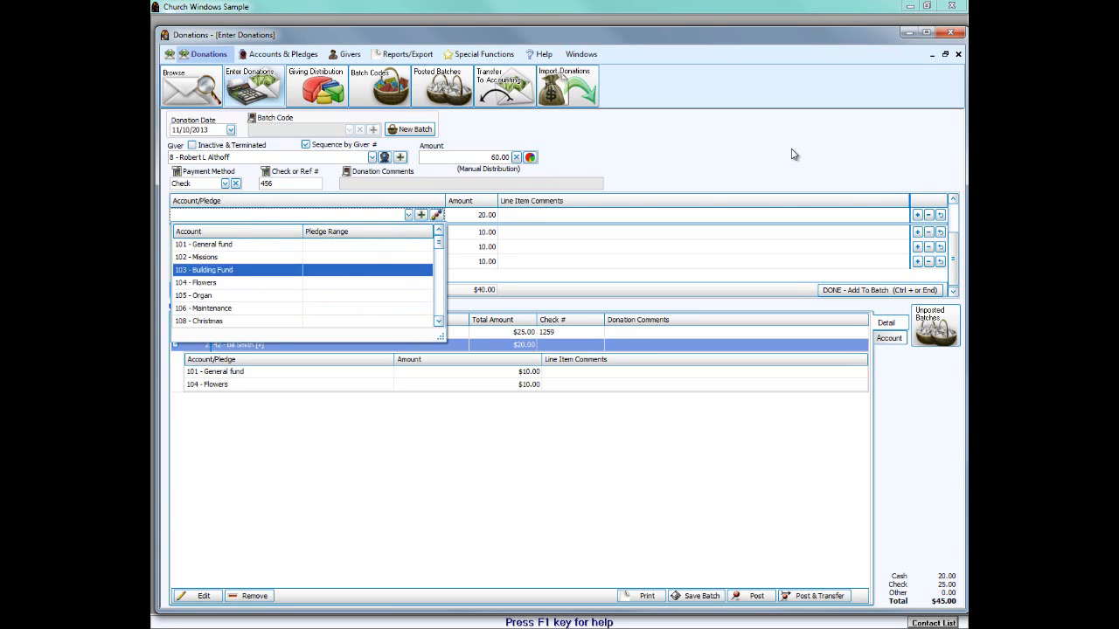
{"action": "key", "text": "Down"}
{"action": "key", "text": "Down"}
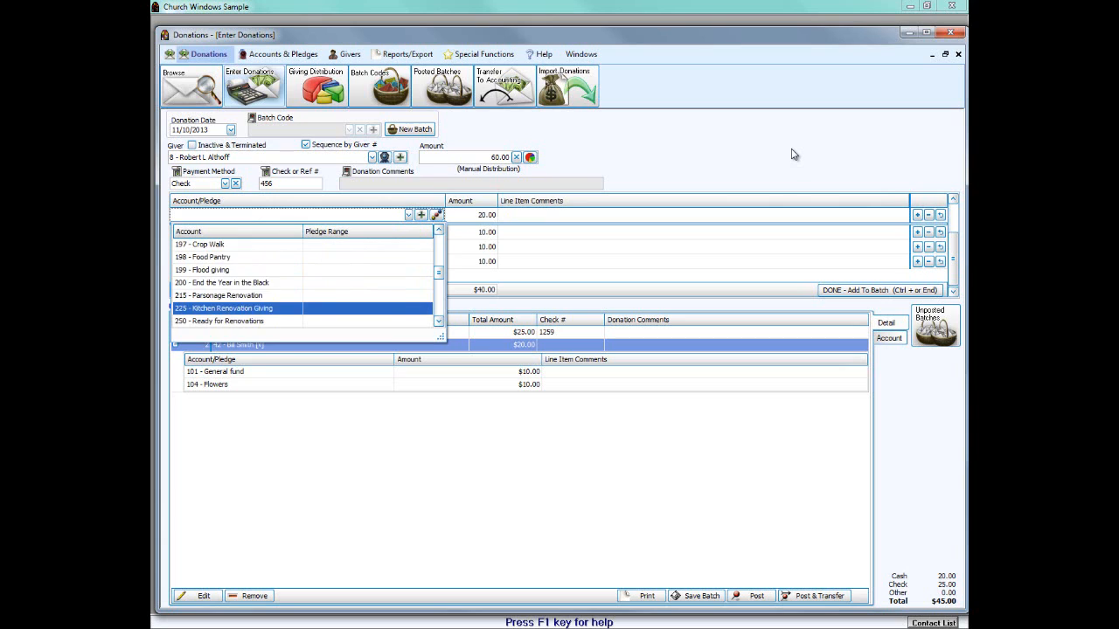
{"action": "key", "text": "Up"}
{"action": "key", "text": "Up"}
{"action": "key", "text": "Up"}
{"action": "key", "text": "Up"}
{"action": "key", "text": "Up"}
{"action": "key", "text": "Up"}
{"action": "key", "text": "Up"}
{"action": "key", "text": "Up"}
{"action": "key", "text": "Up"}
{"action": "key", "text": "Up"}
{"action": "key", "text": "Up"}
{"action": "key", "text": "Up"}
{"action": "key", "text": "Up"}
{"action": "key", "text": "Up"}
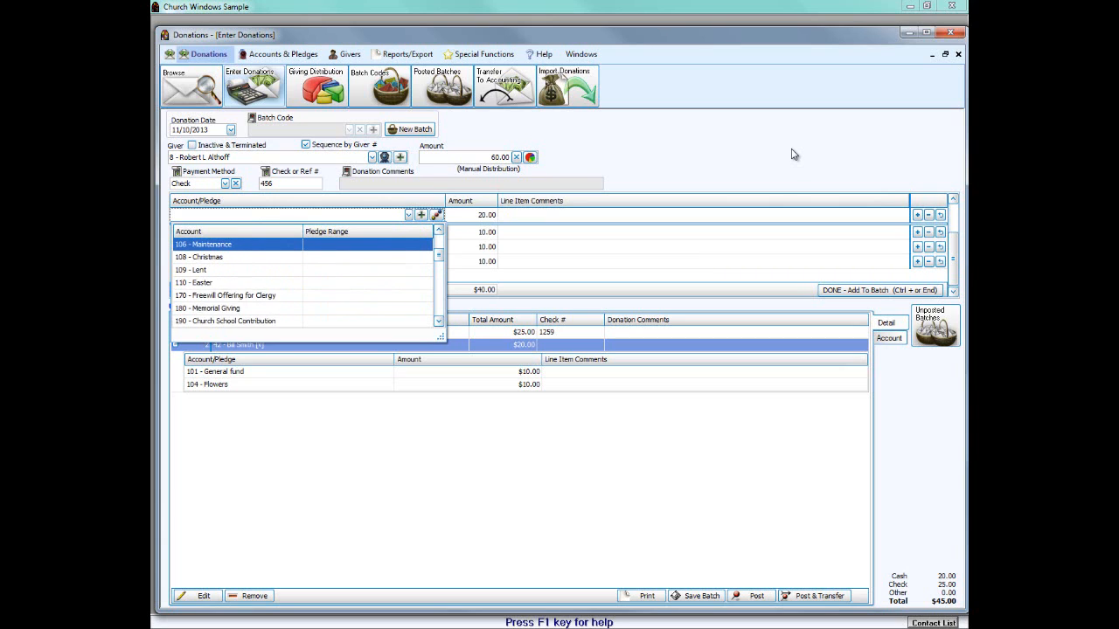
{"action": "key", "text": "Up"}
{"action": "key", "text": "Up"}
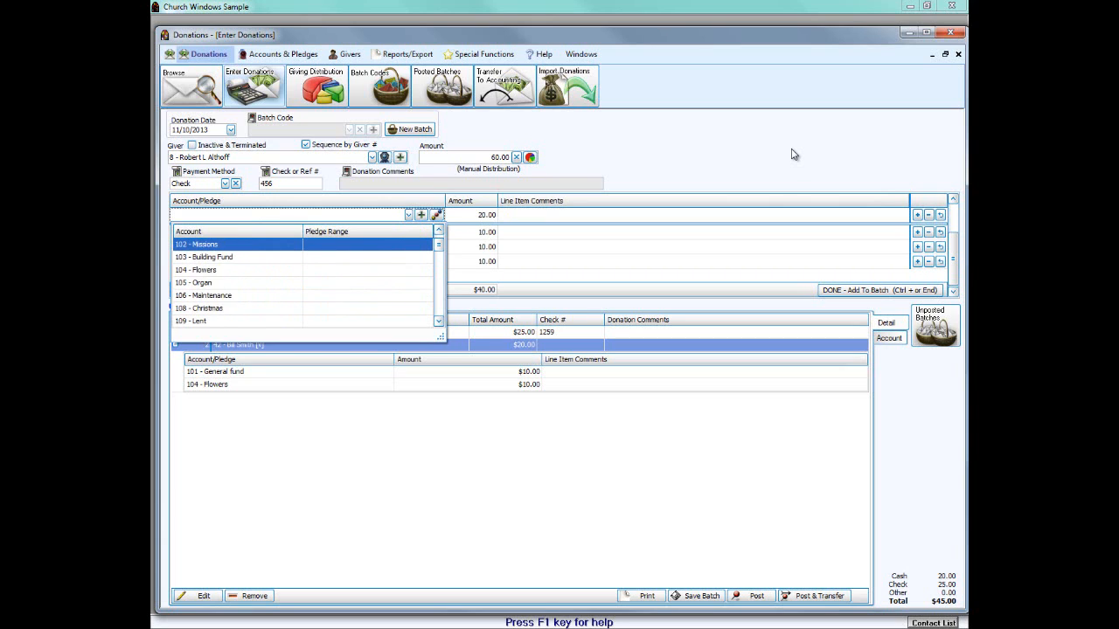
{"action": "key", "text": "Down"}
{"action": "key", "text": "Tab"}
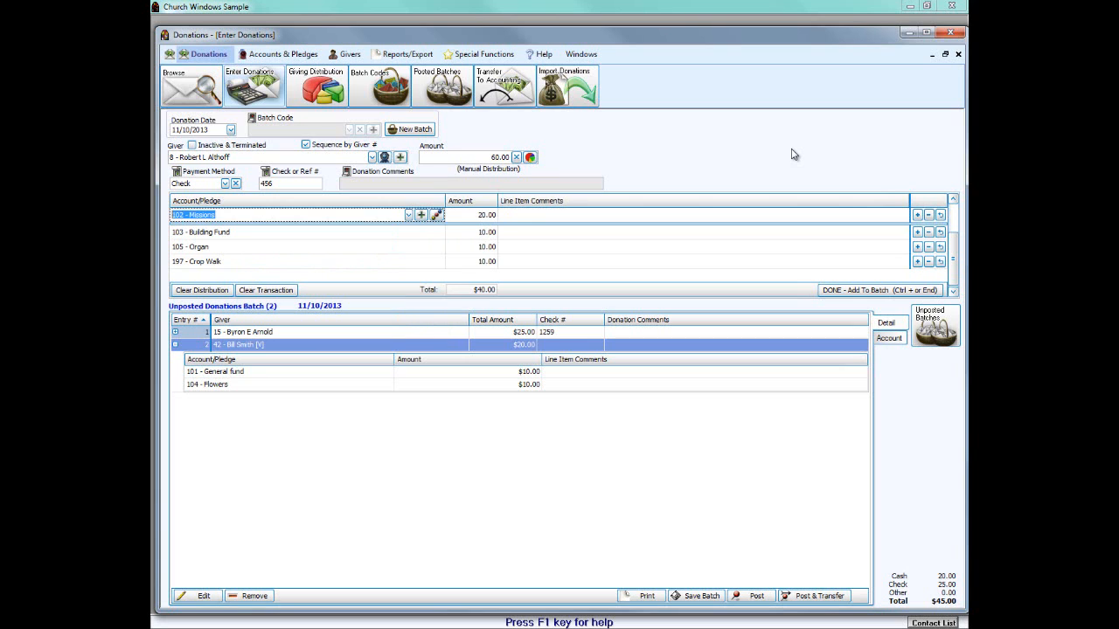
{"action": "type", "text": "10"}
{"action": "key", "text": "Return"}
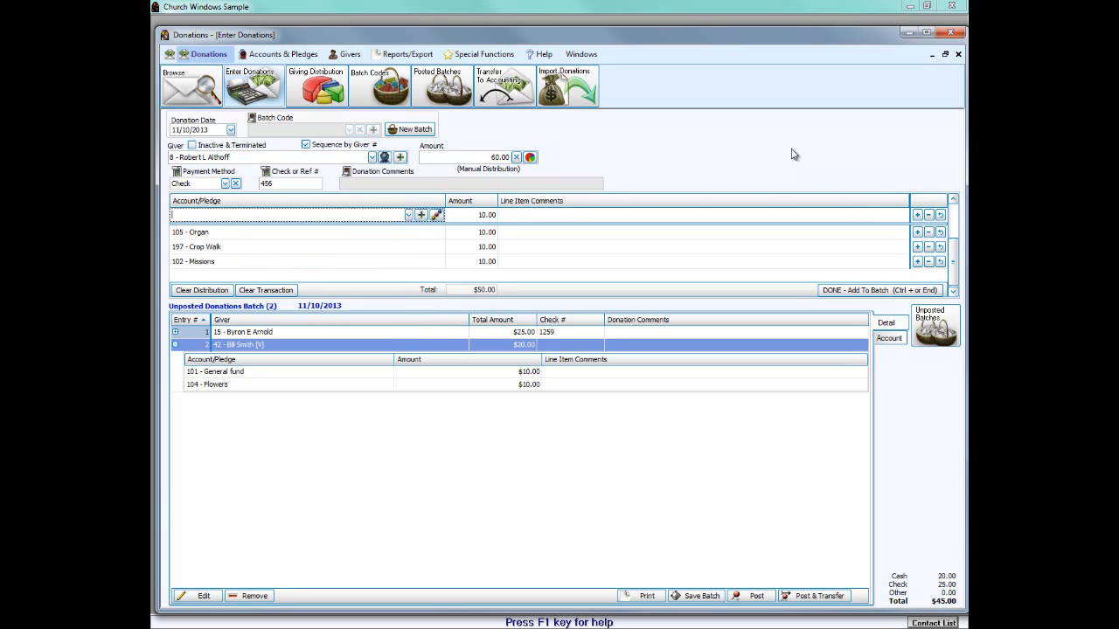
Step: Assign the last 10.00 distribution line to 252 - Noodle Making Equipment and add the completed donation to the unposted batch
{"action": "key", "text": "alt+Down"}
{"action": "key", "text": "Down"}
{"action": "key", "text": "Down"}
{"action": "key", "text": "Down"}
{"action": "key", "text": "Down"}
{"action": "key", "text": "Down"}
{"action": "key", "text": "Down"}
{"action": "key", "text": "Down"}
{"action": "key", "text": "Down"}
{"action": "key", "text": "Down"}
{"action": "key", "text": "Down"}
{"action": "key", "text": "Down"}
{"action": "key", "text": "Down"}
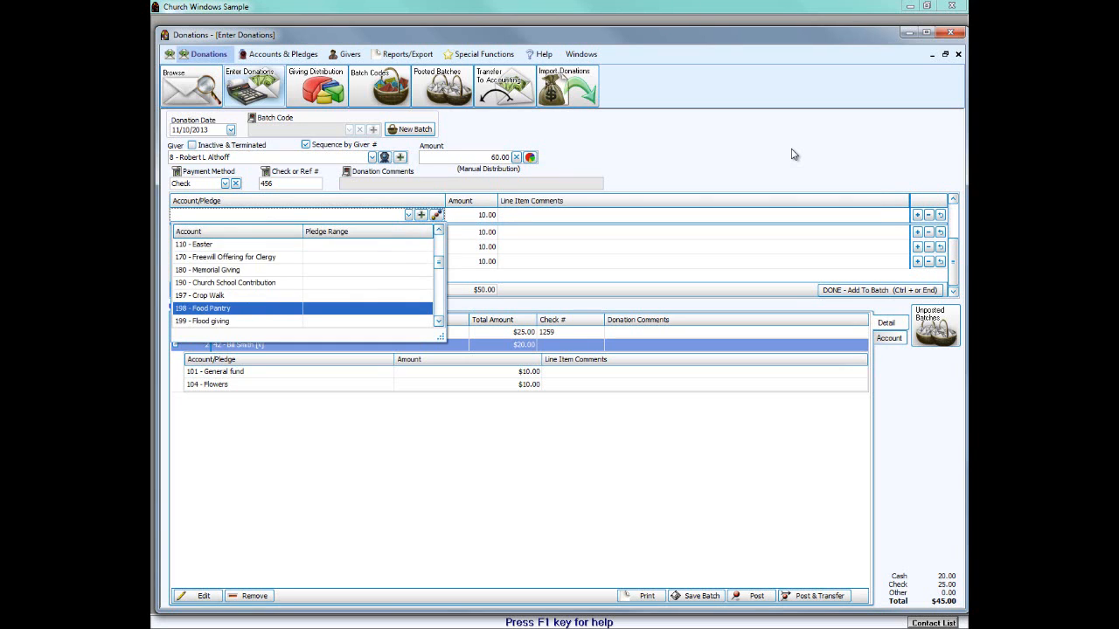
{"action": "key", "text": "Up"}
{"action": "key", "text": "Up"}
{"action": "key", "text": "Return"}
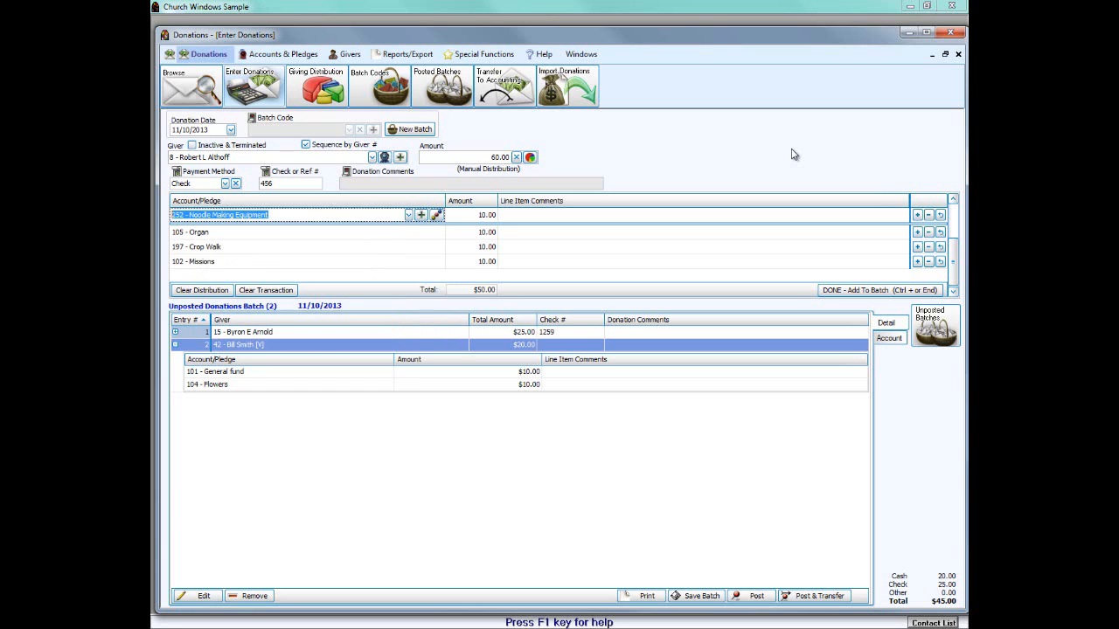
{"action": "key", "text": "Tab"}
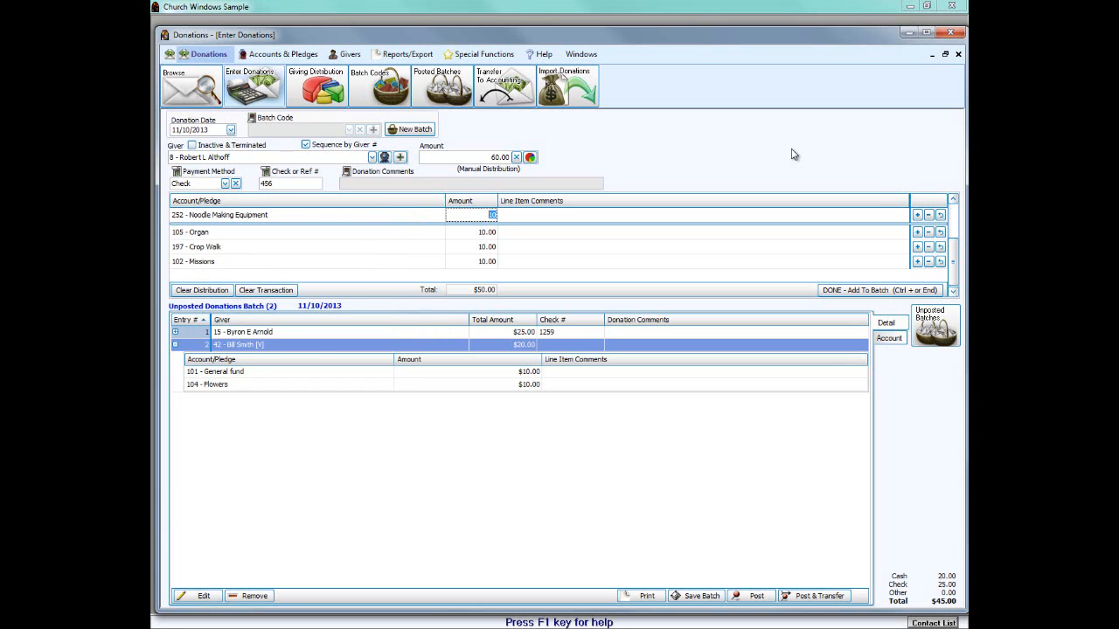
{"action": "key", "text": "End"}
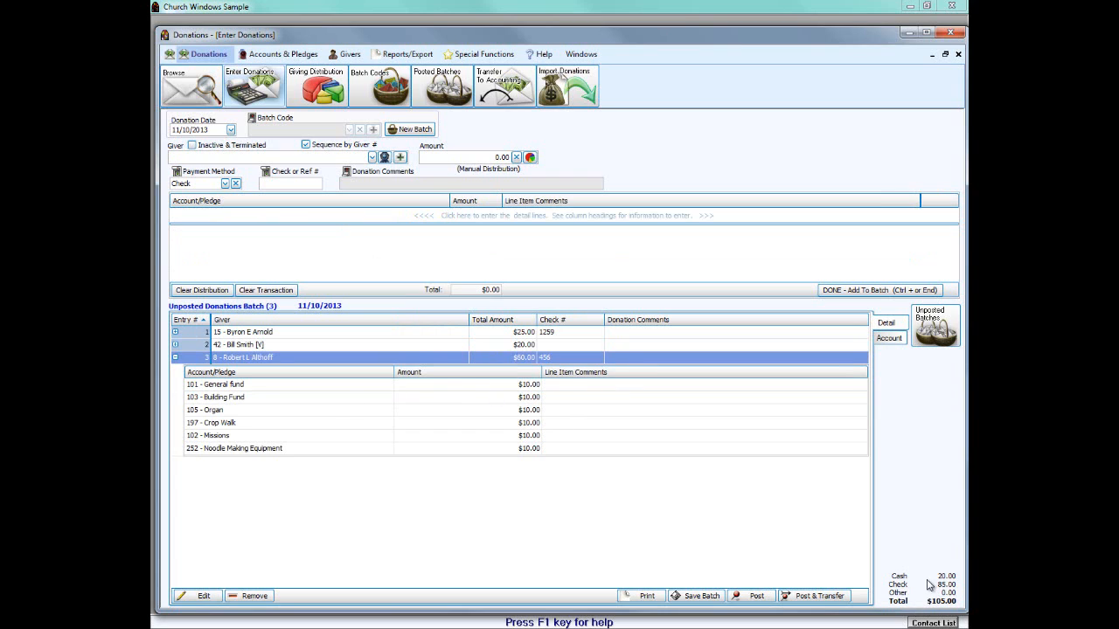
Step: Review the account distribution of each entry in the unposted batch, and view the batch summarized by account
{"action": "left_click", "coordinate": [175, 358]}
{"action": "left_click", "coordinate": [175, 344]}
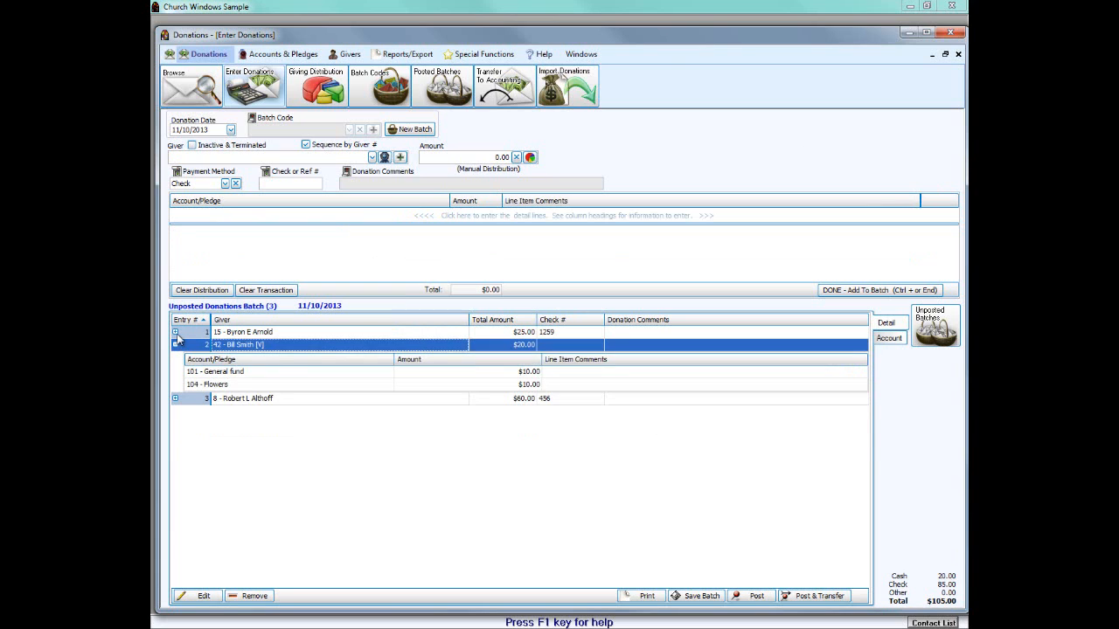
{"action": "left_click", "coordinate": [174, 333]}
{"action": "left_click", "coordinate": [175, 332]}
{"action": "left_click", "coordinate": [174, 345]}
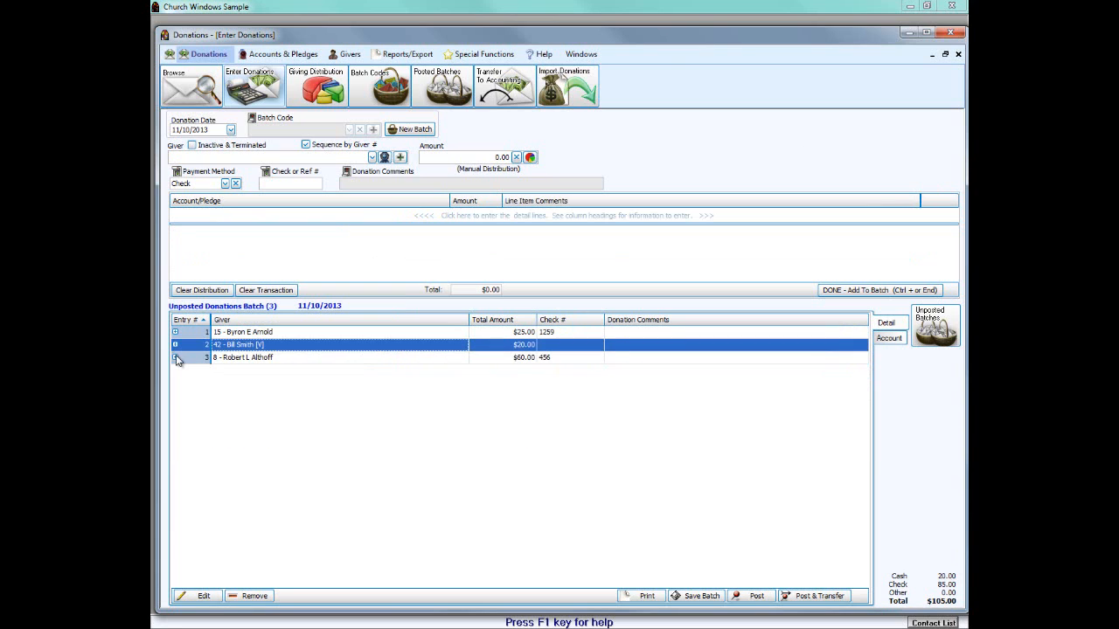
{"action": "left_click", "coordinate": [175, 358]}
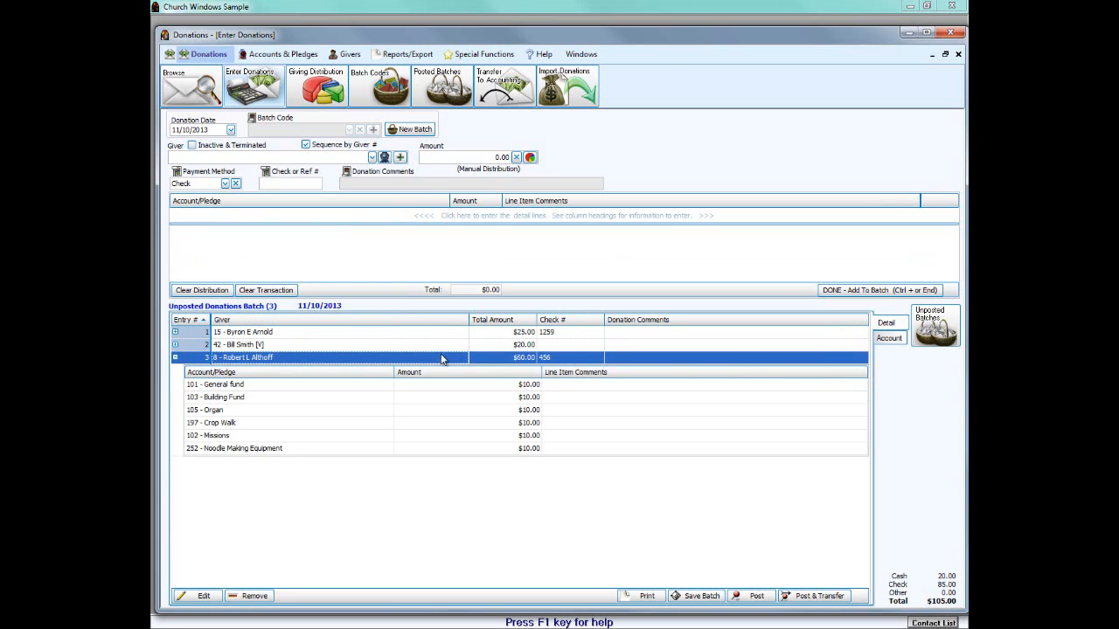
{"action": "left_click", "coordinate": [889, 339]}
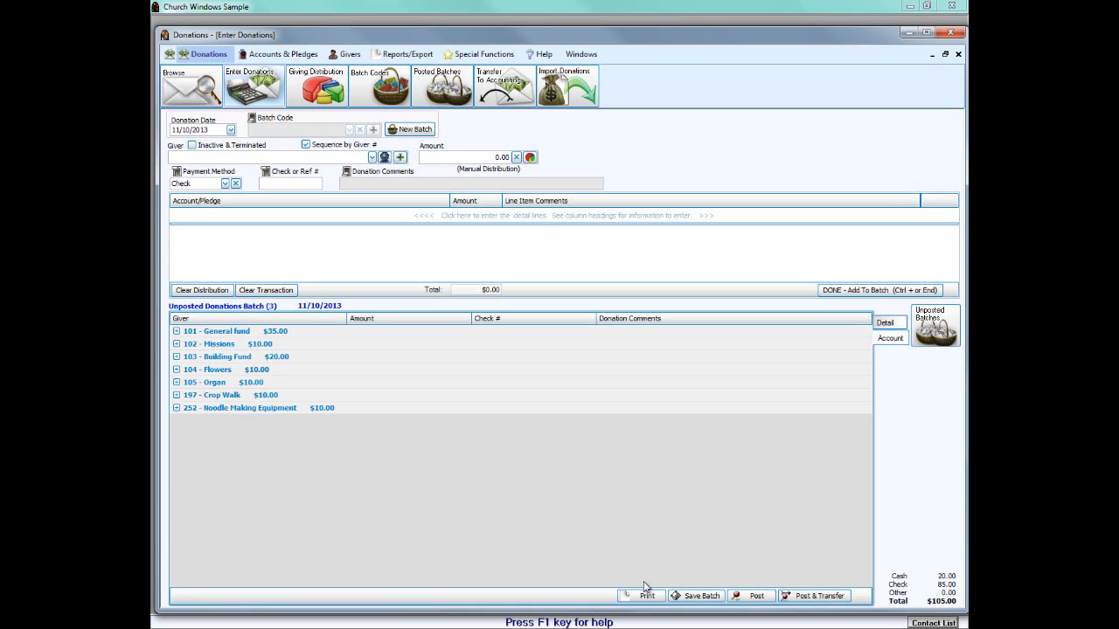
Step: Close the donation entry window, saving the current batch without posting it
{"action": "left_click", "coordinate": [945, 55]}
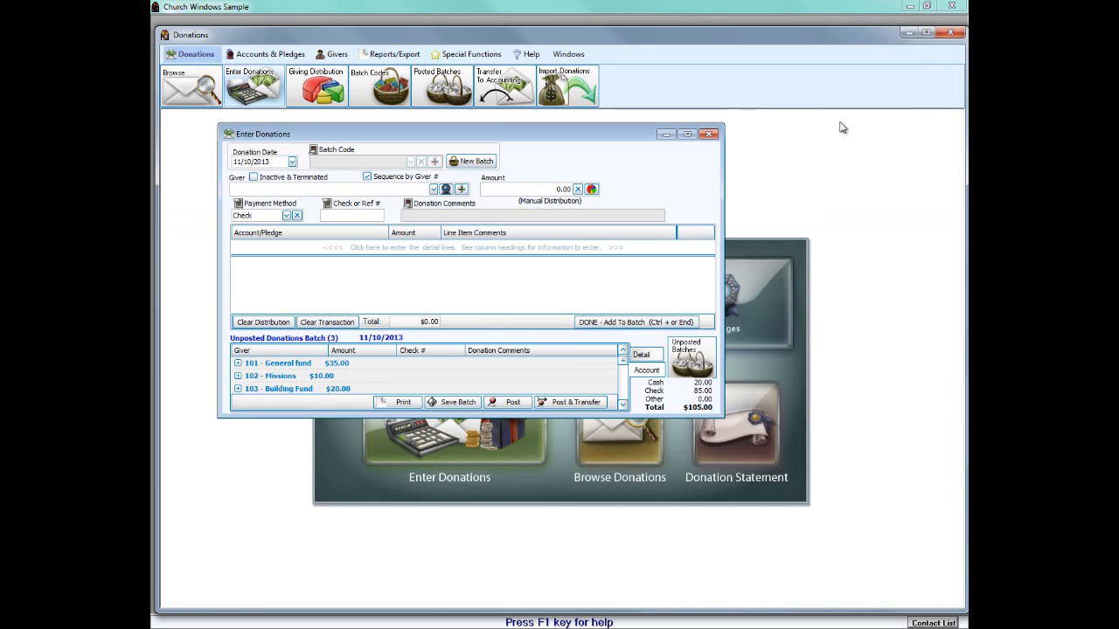
{"action": "left_click", "coordinate": [710, 136]}
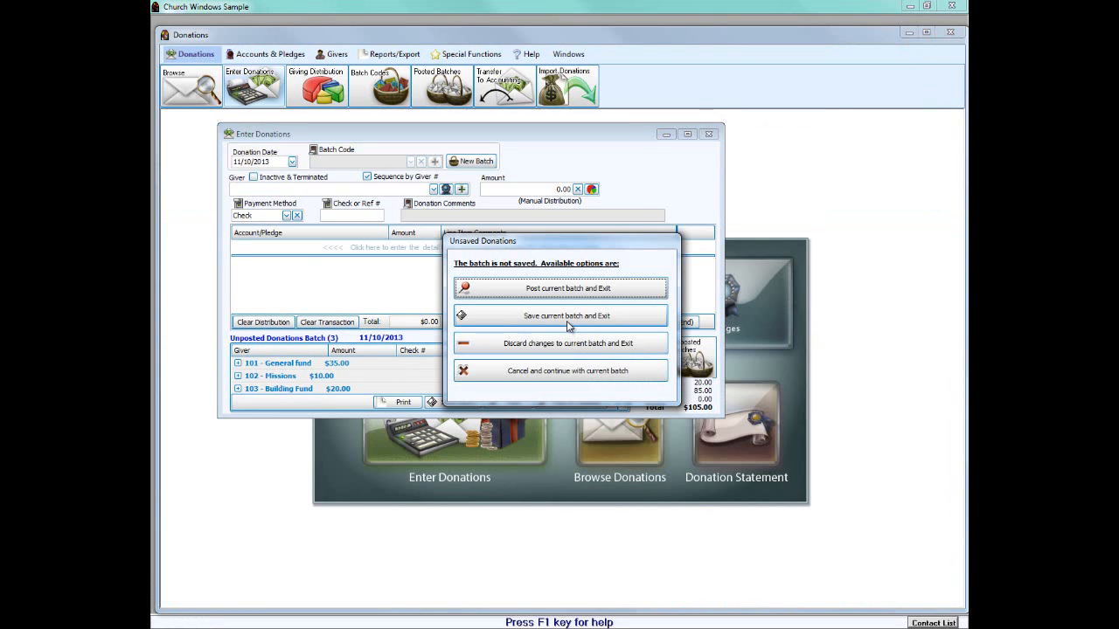
{"action": "left_click", "coordinate": [569, 316]}
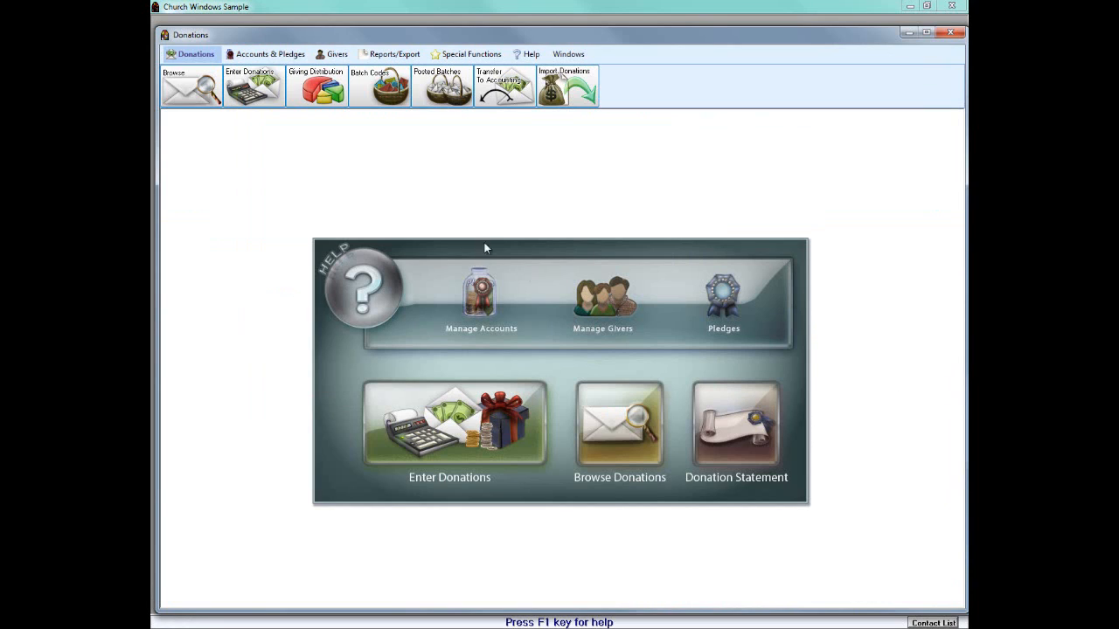
Step: Browse the 2013 donations and open the 02/07/2013 EFT donation containing the 106 - Maintenance line for correction
{"action": "left_click", "coordinate": [185, 85]}
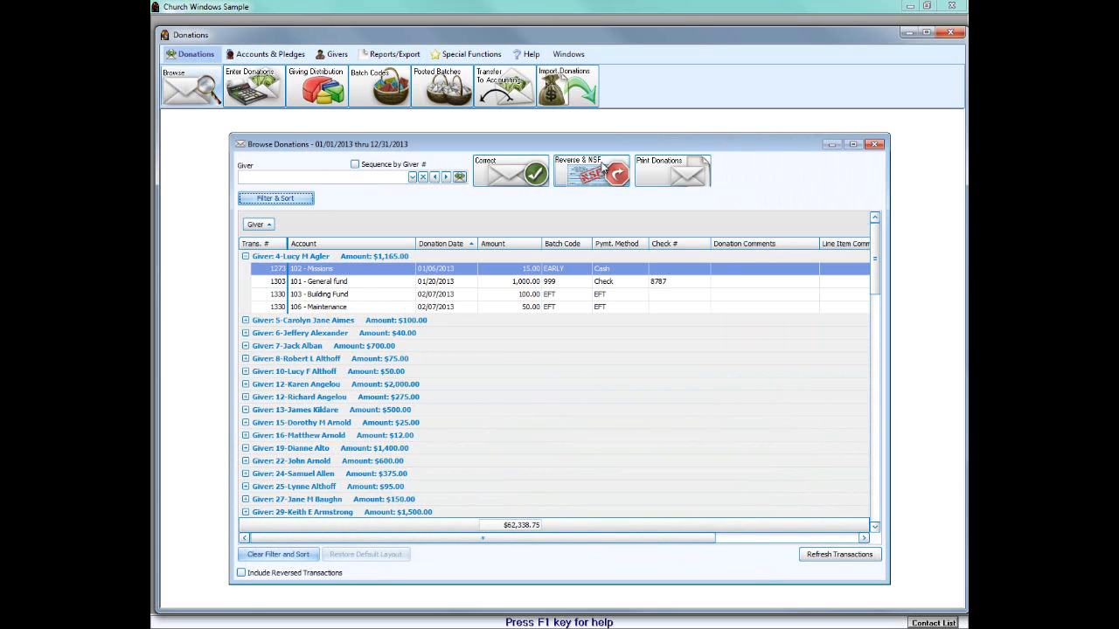
{"action": "left_click", "coordinate": [365, 307]}
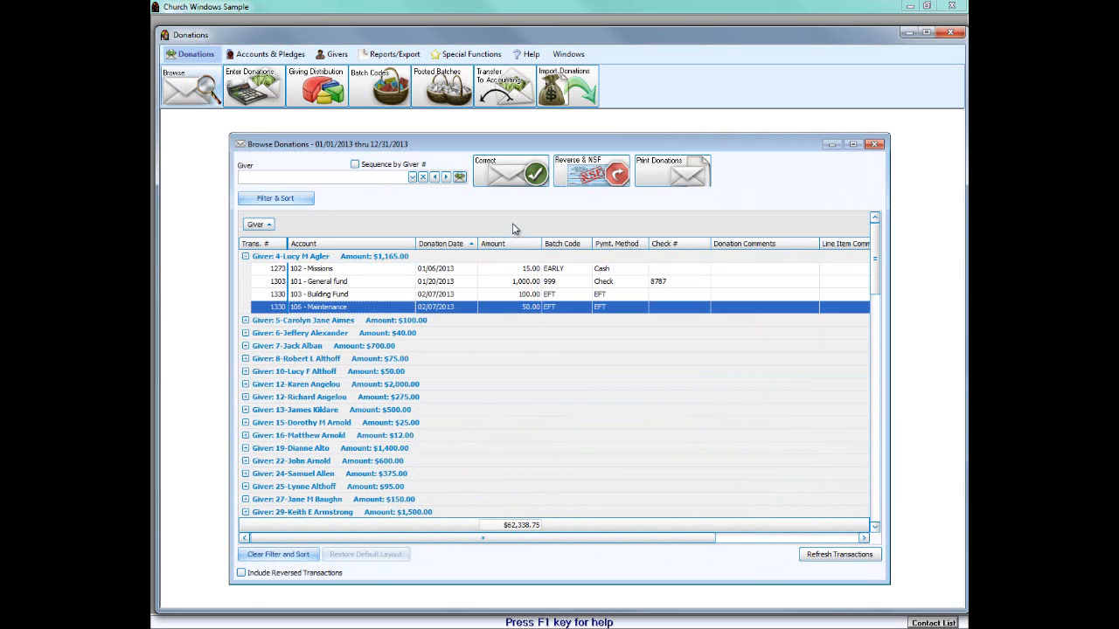
{"action": "left_click", "coordinate": [517, 184]}
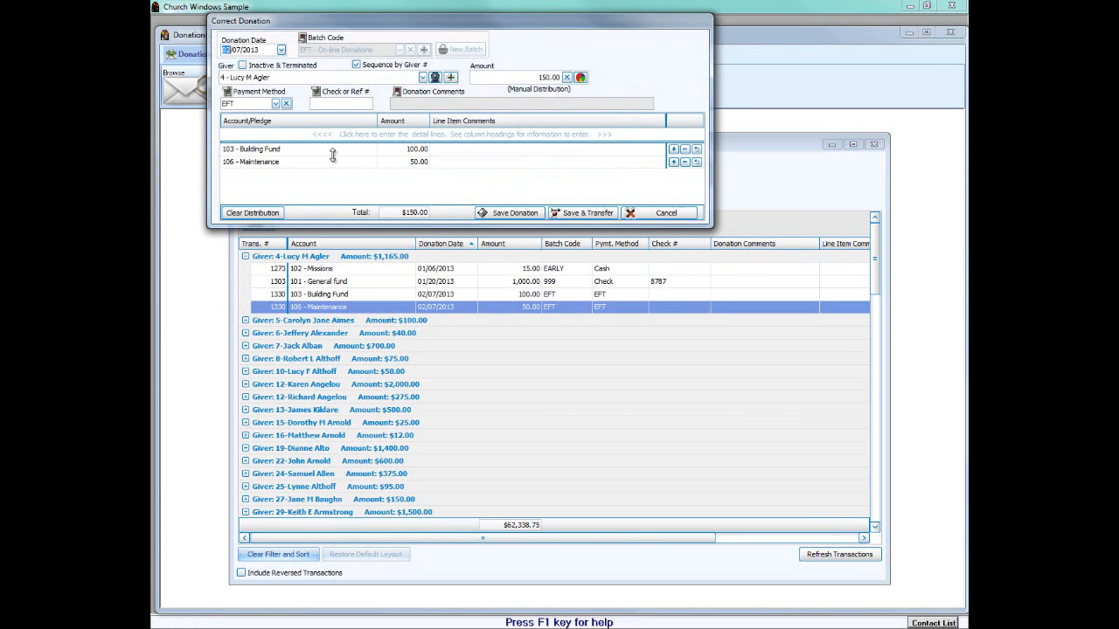
Step: Change the Maintenance line's account to 252 - Noodle Making Equipment and save the corrected donation
{"action": "left_click", "coordinate": [339, 166]}
{"action": "left_click", "coordinate": [341, 167]}
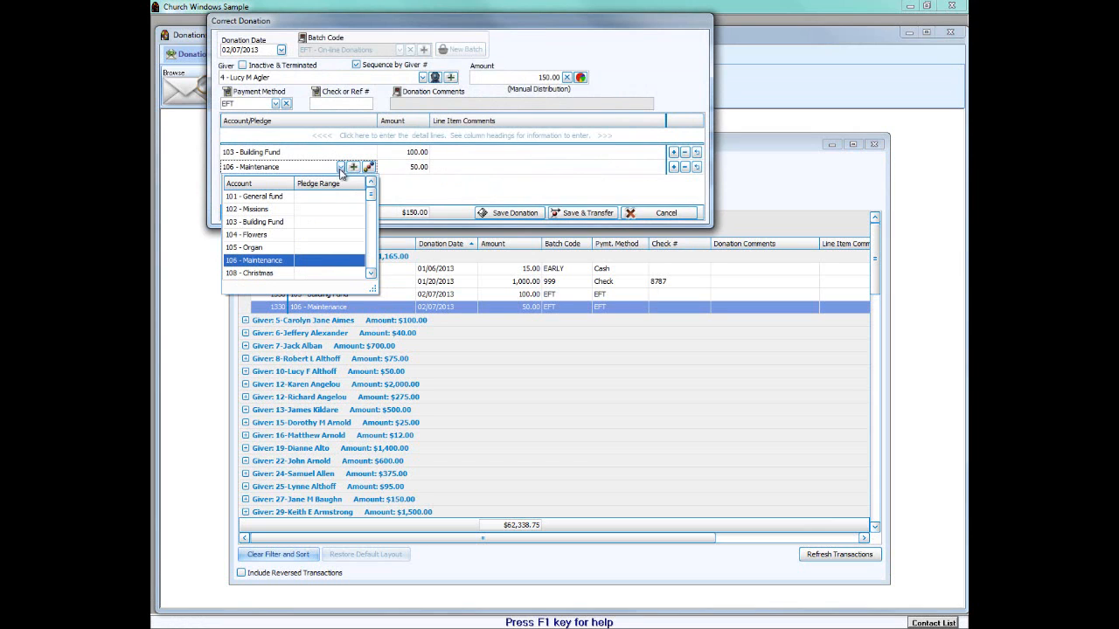
{"action": "scroll", "coordinate": [341, 218], "scroll_direction": "down", "scroll_amount": 5}
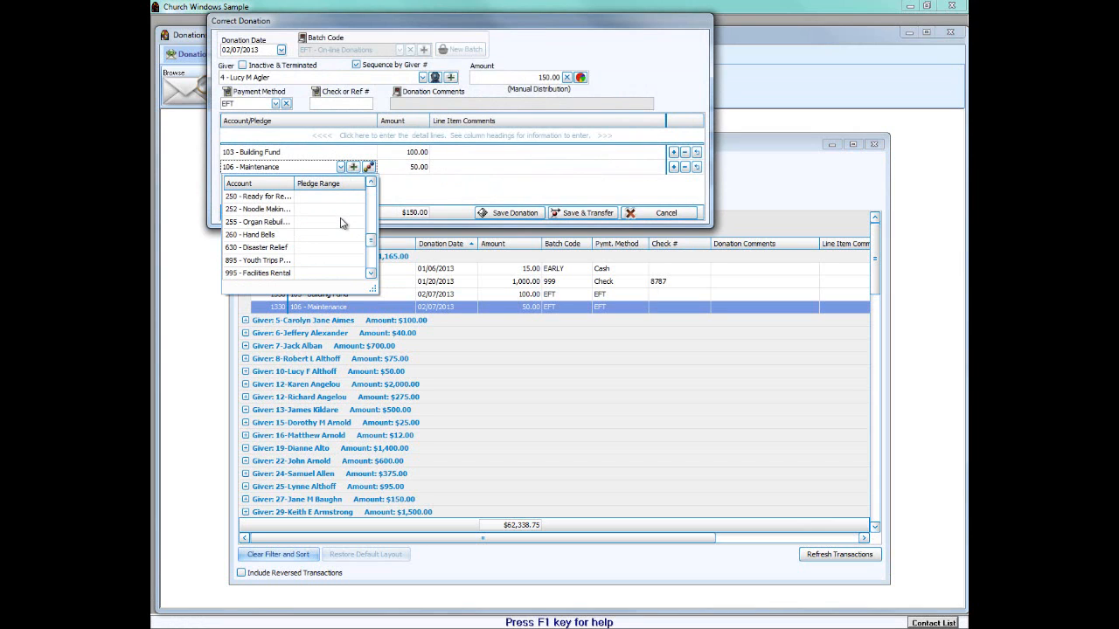
{"action": "scroll", "coordinate": [343, 224], "scroll_direction": "down", "scroll_amount": 3}
{"action": "scroll", "coordinate": [343, 223], "scroll_direction": "up", "scroll_amount": 3}
{"action": "left_click", "coordinate": [281, 210]}
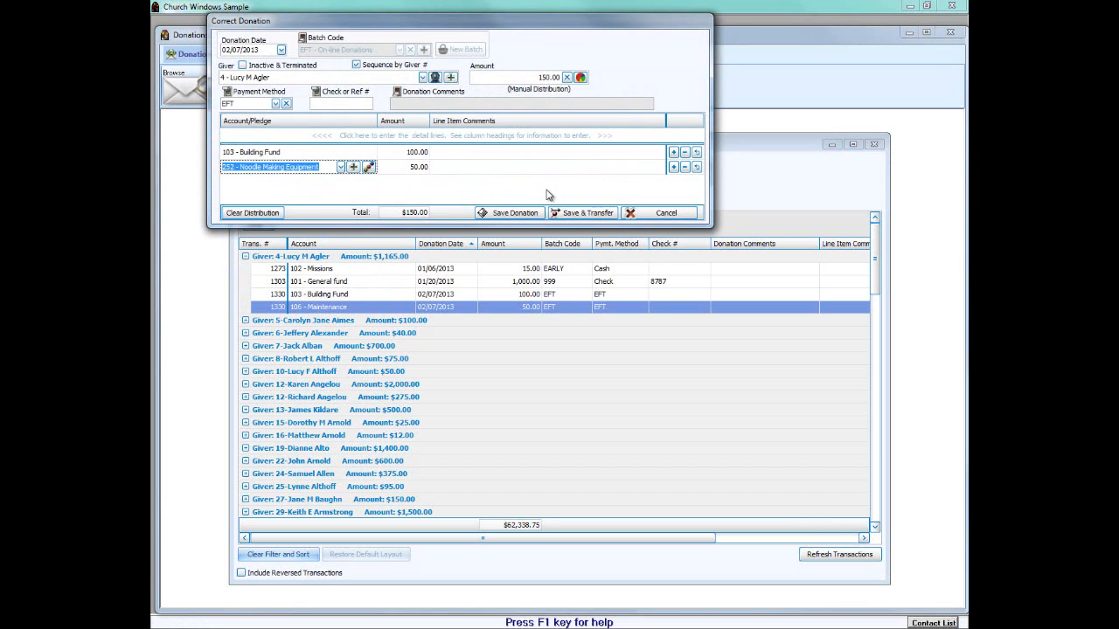
{"action": "left_click", "coordinate": [516, 213]}
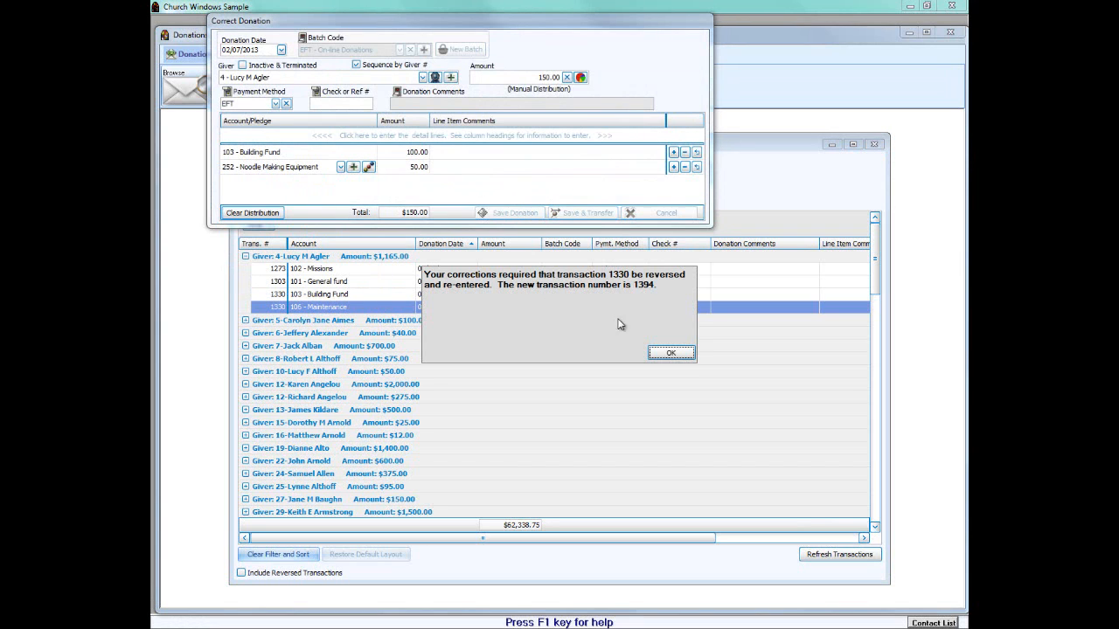
{"action": "left_click", "coordinate": [670, 354]}
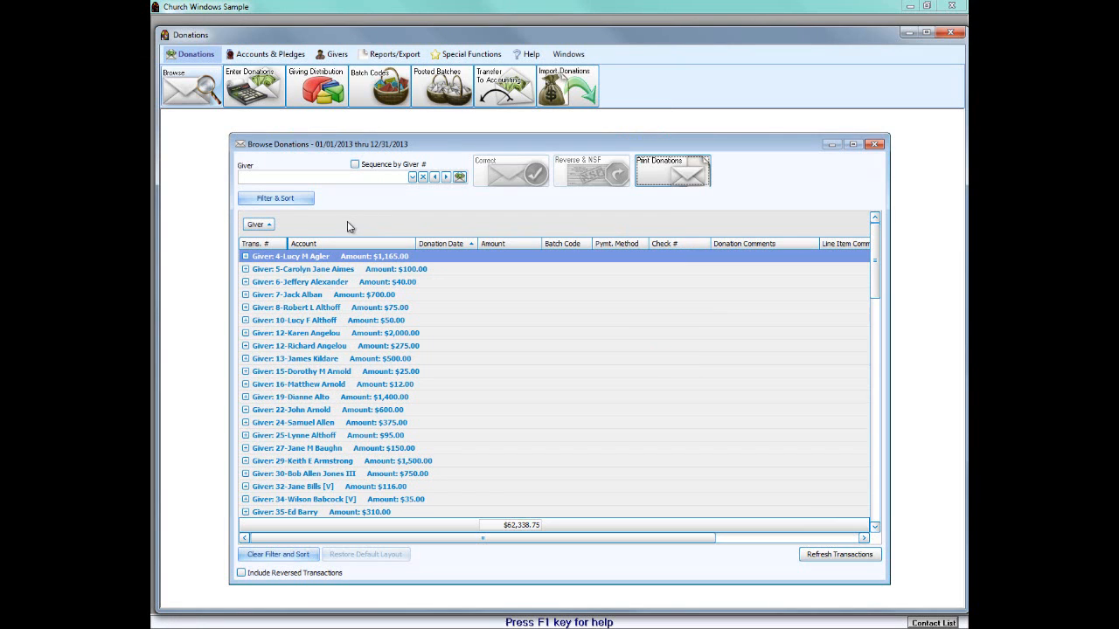
Step: Open the donation browser's filter options and restrict the account to 103 - Building Fund
{"action": "left_click", "coordinate": [276, 199]}
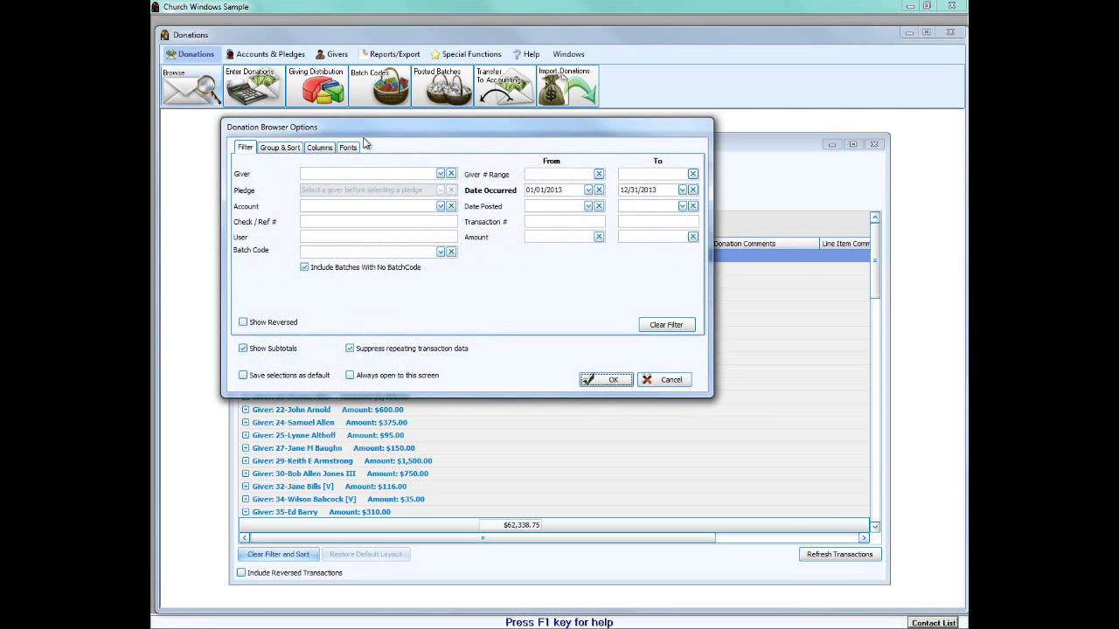
{"action": "left_click", "coordinate": [441, 207]}
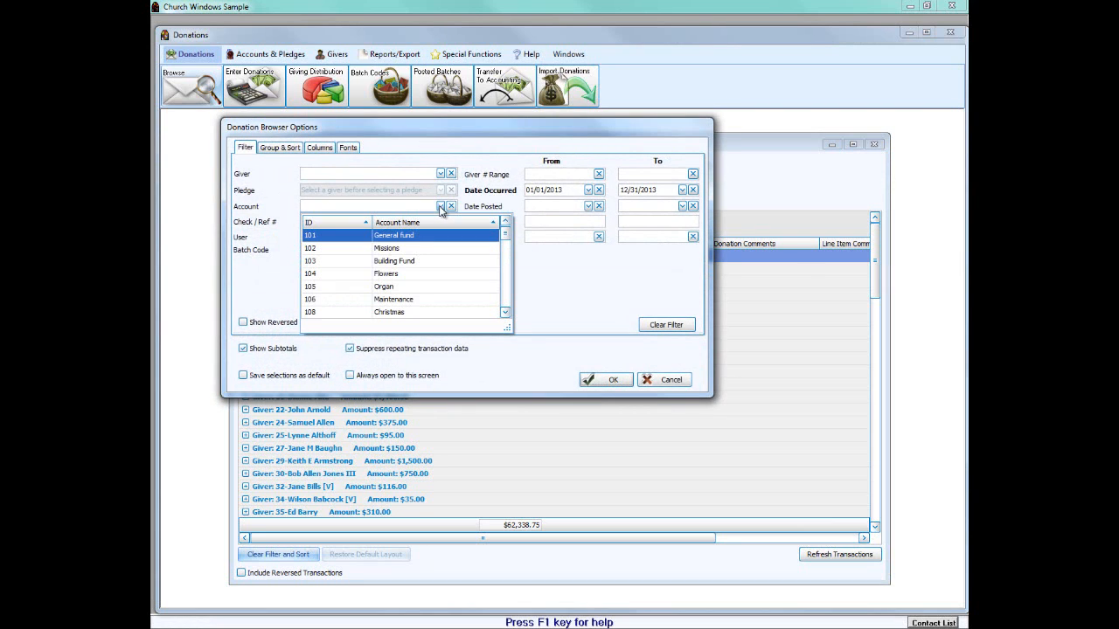
{"action": "left_click", "coordinate": [414, 263]}
Step: Set the start of the filter's posted date range to 01/01/2013
{"action": "left_click", "coordinate": [588, 205]}
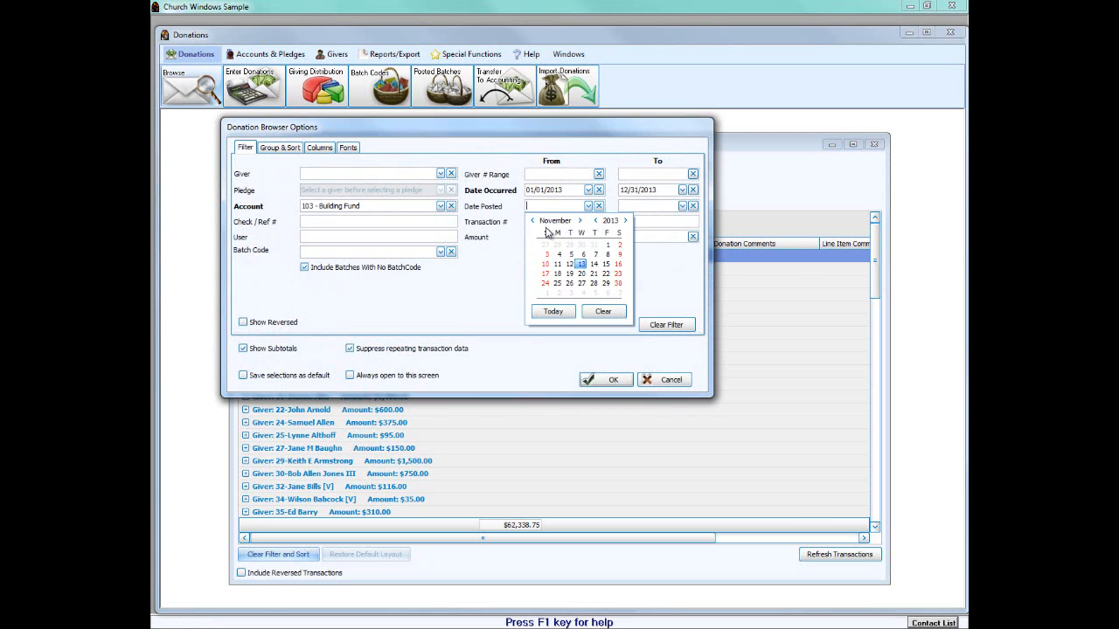
{"action": "left_click", "coordinate": [533, 220]}
{"action": "left_click", "coordinate": [532, 221]}
{"action": "left_click", "coordinate": [532, 220]}
{"action": "left_click", "coordinate": [532, 220]}
{"action": "left_click", "coordinate": [532, 220]}
{"action": "left_click", "coordinate": [533, 221]}
{"action": "left_click", "coordinate": [532, 220]}
{"action": "left_click", "coordinate": [533, 220]}
{"action": "left_click", "coordinate": [532, 220]}
{"action": "left_click", "coordinate": [532, 220]}
{"action": "left_click", "coordinate": [573, 254]}
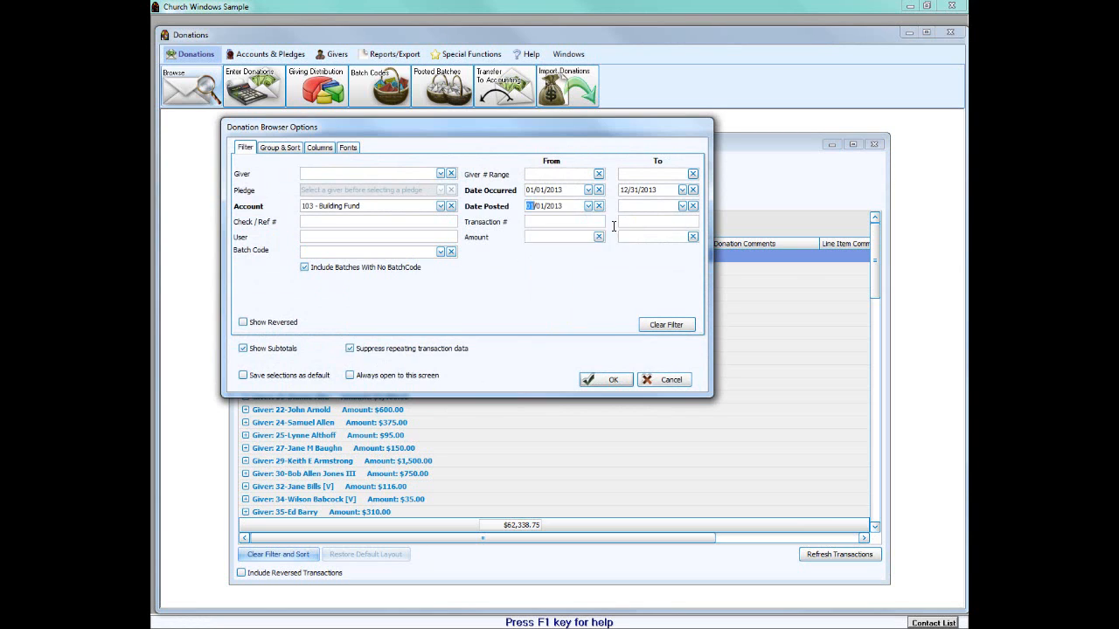
Step: Set the end of the filter's posted date range to 03/31/2013
{"action": "left_click", "coordinate": [682, 206]}
{"action": "left_click", "coordinate": [626, 221]}
{"action": "left_click", "coordinate": [626, 220]}
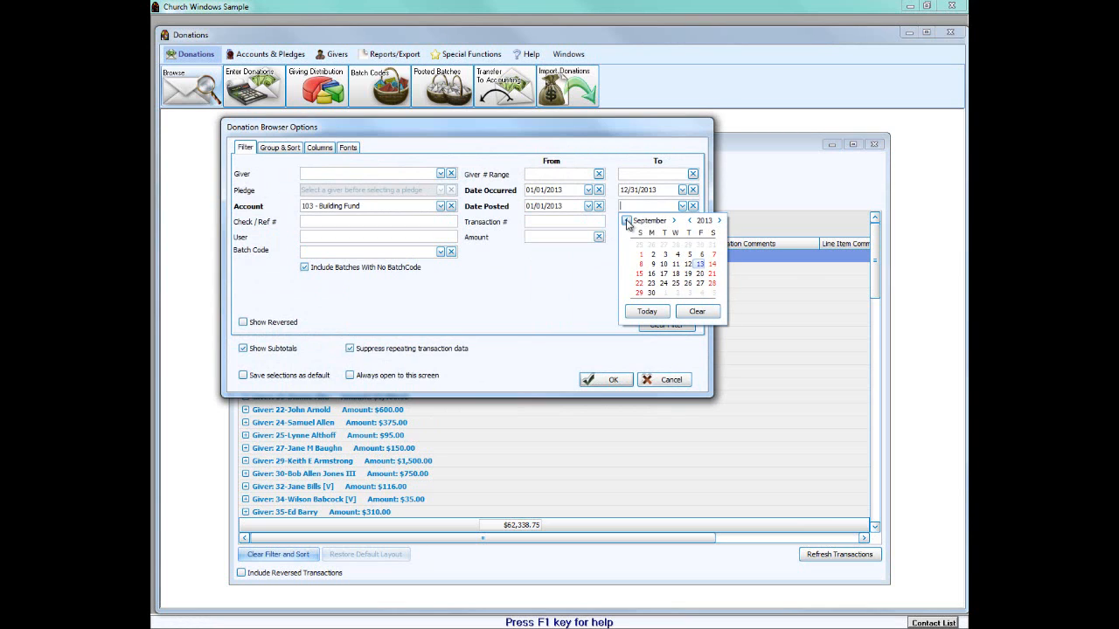
{"action": "left_click", "coordinate": [626, 220]}
{"action": "left_click", "coordinate": [626, 220]}
{"action": "left_click", "coordinate": [626, 220]}
{"action": "left_click", "coordinate": [625, 220]}
{"action": "left_click", "coordinate": [625, 221]}
{"action": "left_click", "coordinate": [625, 220]}
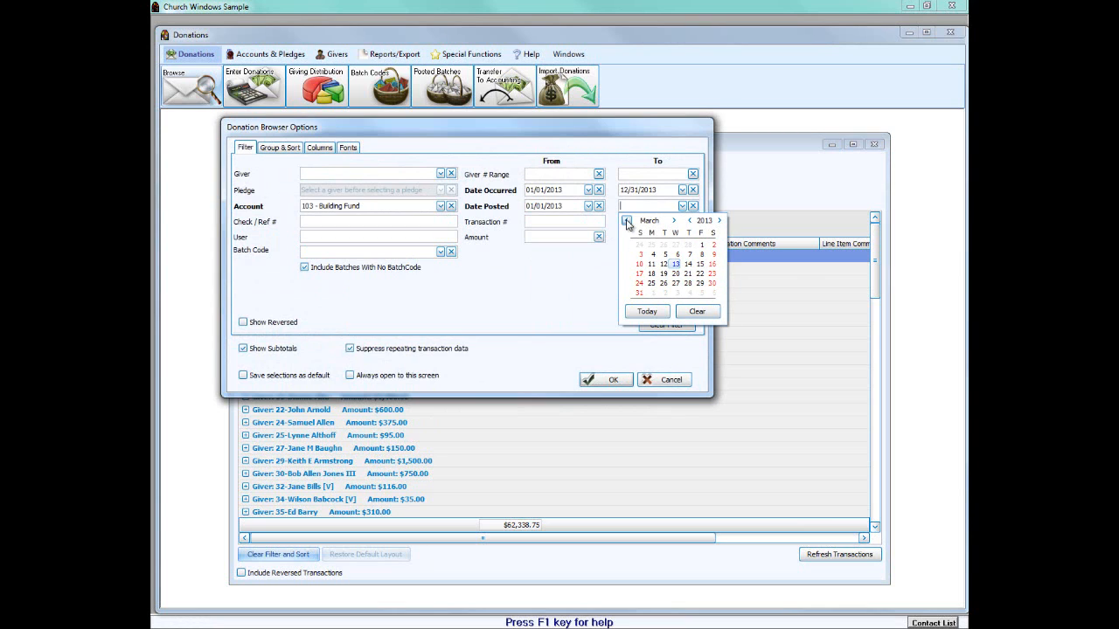
{"action": "left_click", "coordinate": [639, 296]}
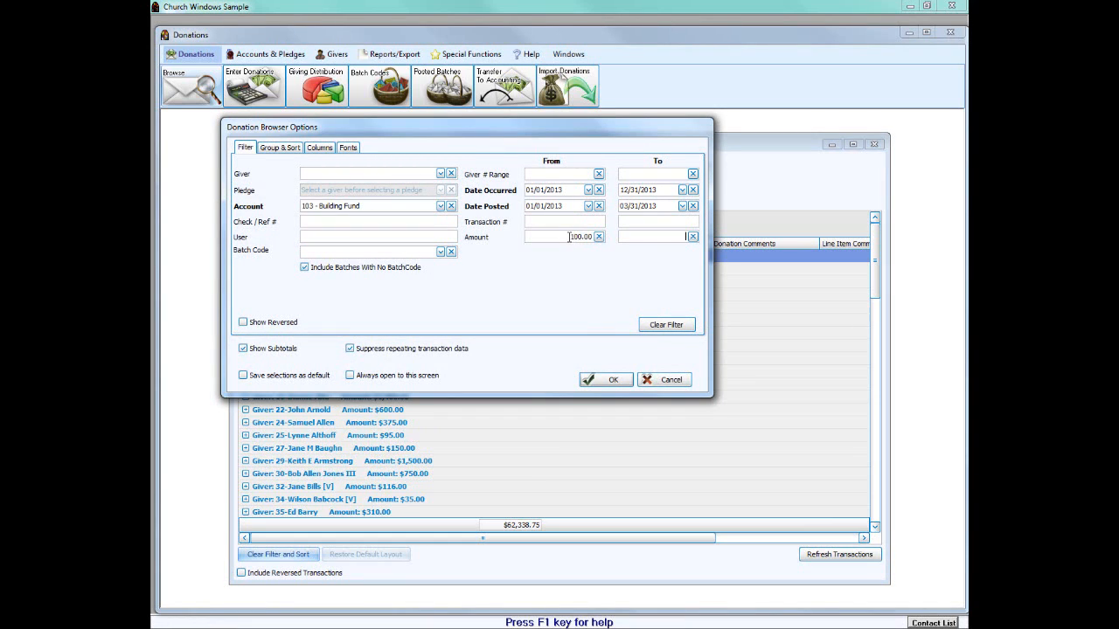
Step: Limit the donation amount to the range 100.00 to 425 and apply the filter
{"action": "key", "text": "Tab"}
{"action": "type", "text": "425"}
{"action": "left_click", "coordinate": [601, 382]}
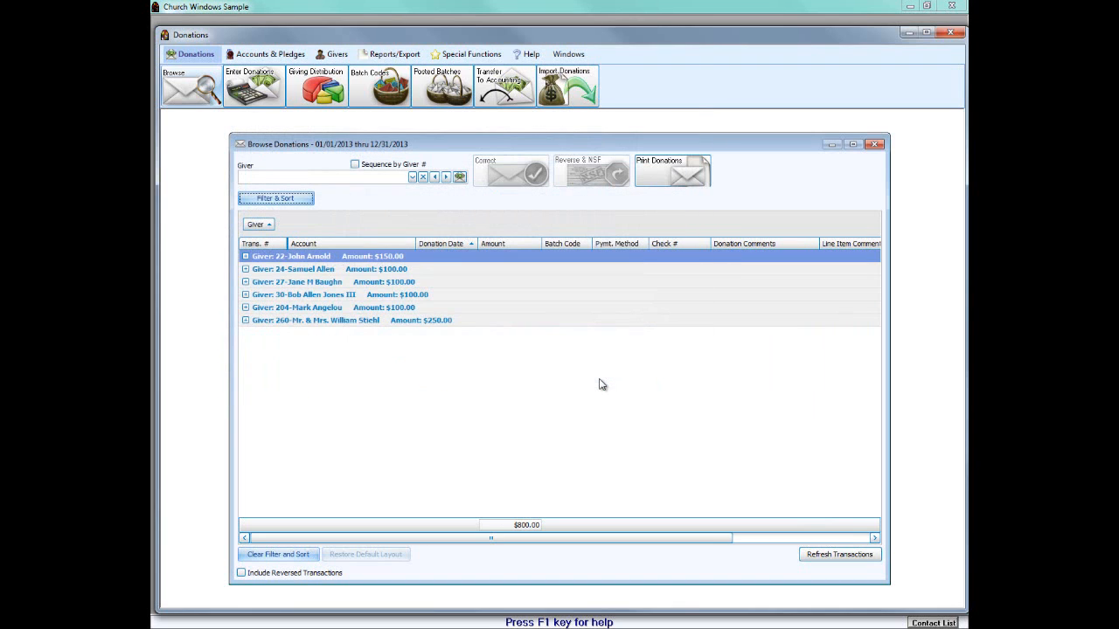
Step: Expand the filtered givers one after another to examine their individual Building Fund donations
{"action": "left_click", "coordinate": [245, 256]}
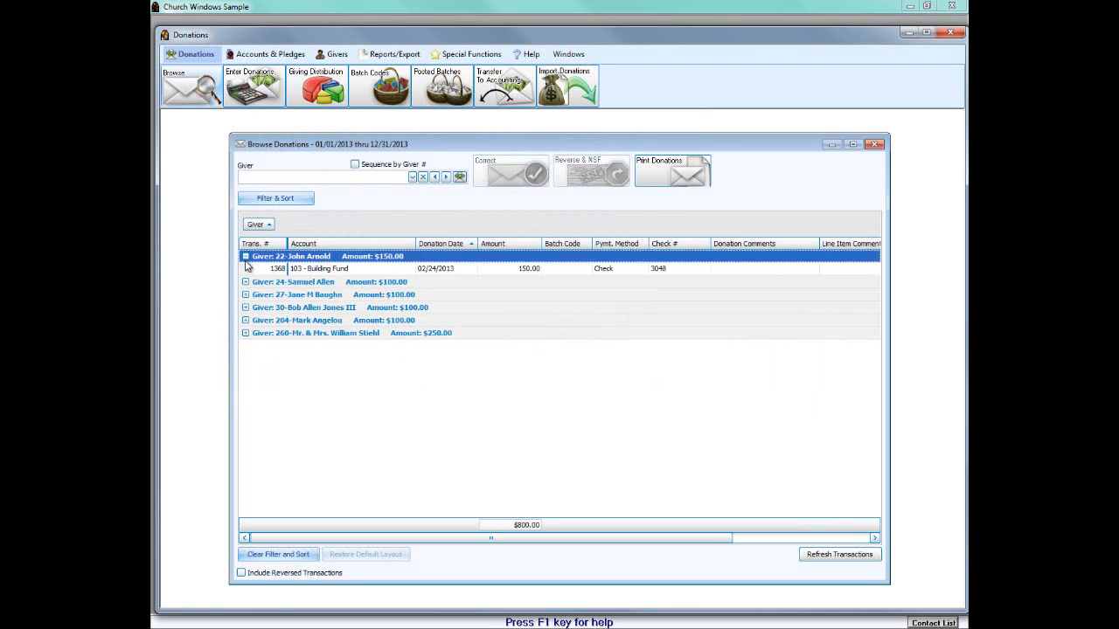
{"action": "left_click", "coordinate": [246, 282]}
{"action": "left_click", "coordinate": [246, 309]}
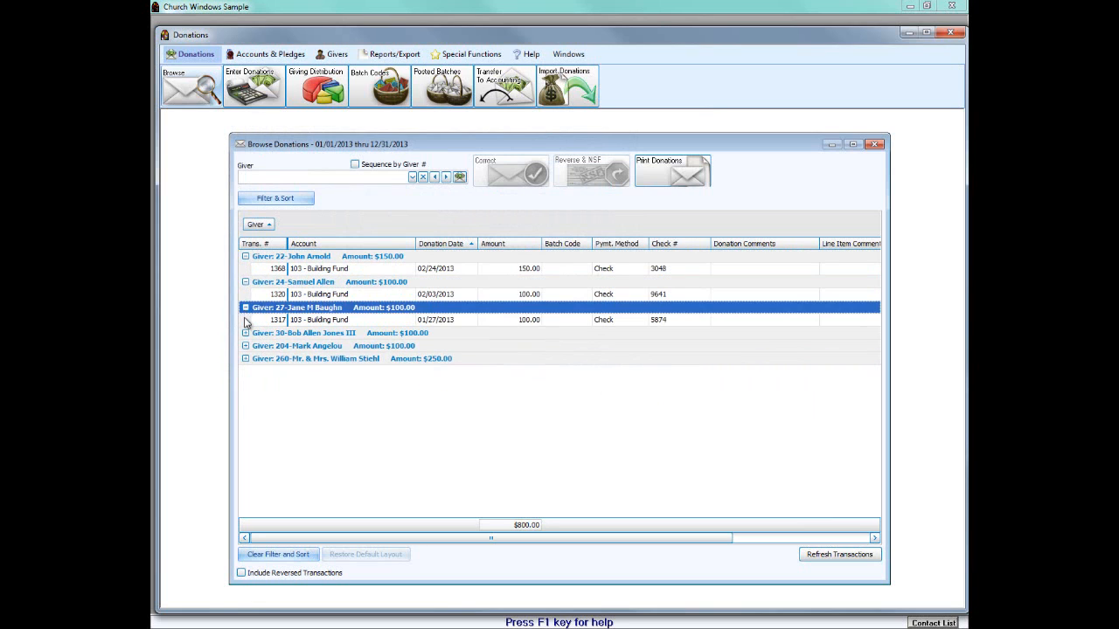
{"action": "left_click", "coordinate": [247, 334]}
{"action": "left_click", "coordinate": [246, 360]}
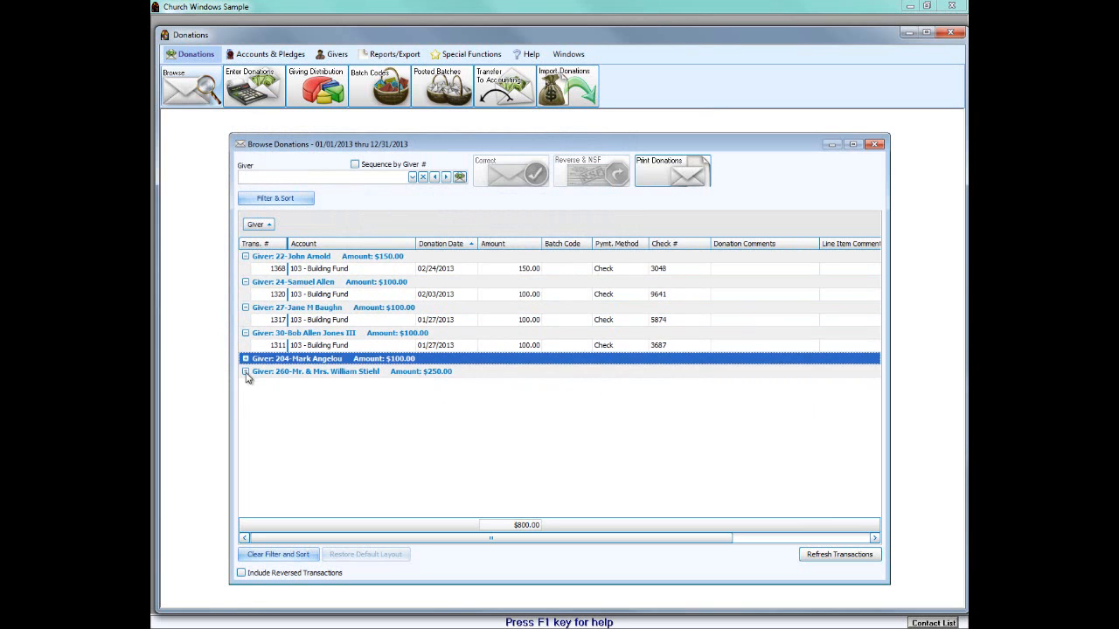
{"action": "left_click", "coordinate": [245, 385]}
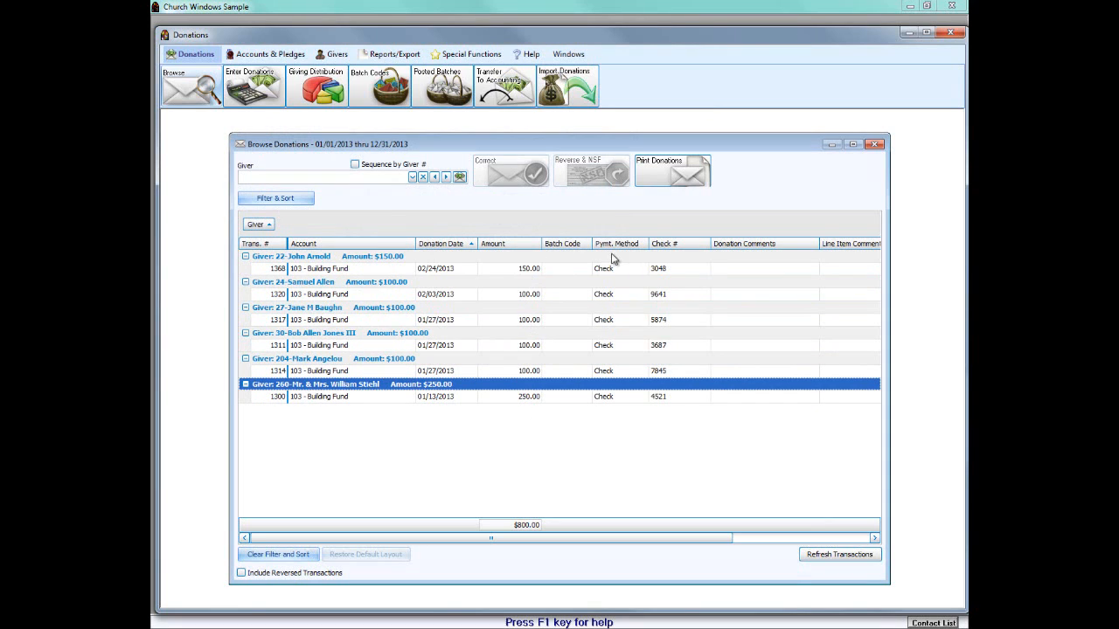
Step: Preview the filtered donations report and look through the document formats offered for e-mailing and exporting it
{"action": "left_click", "coordinate": [678, 177]}
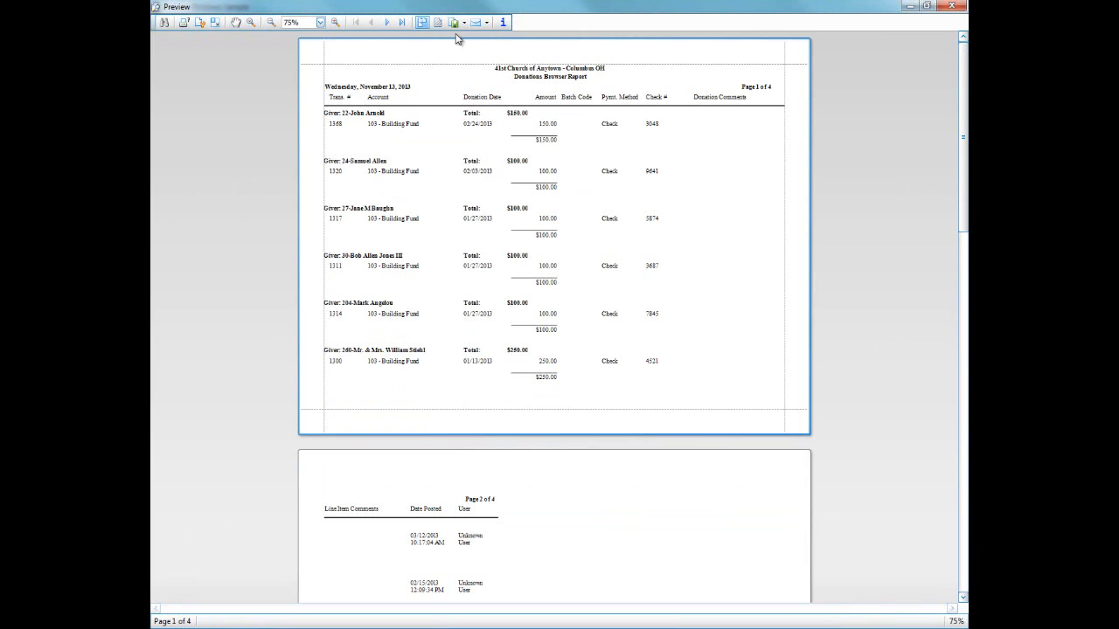
{"action": "left_click", "coordinate": [487, 23]}
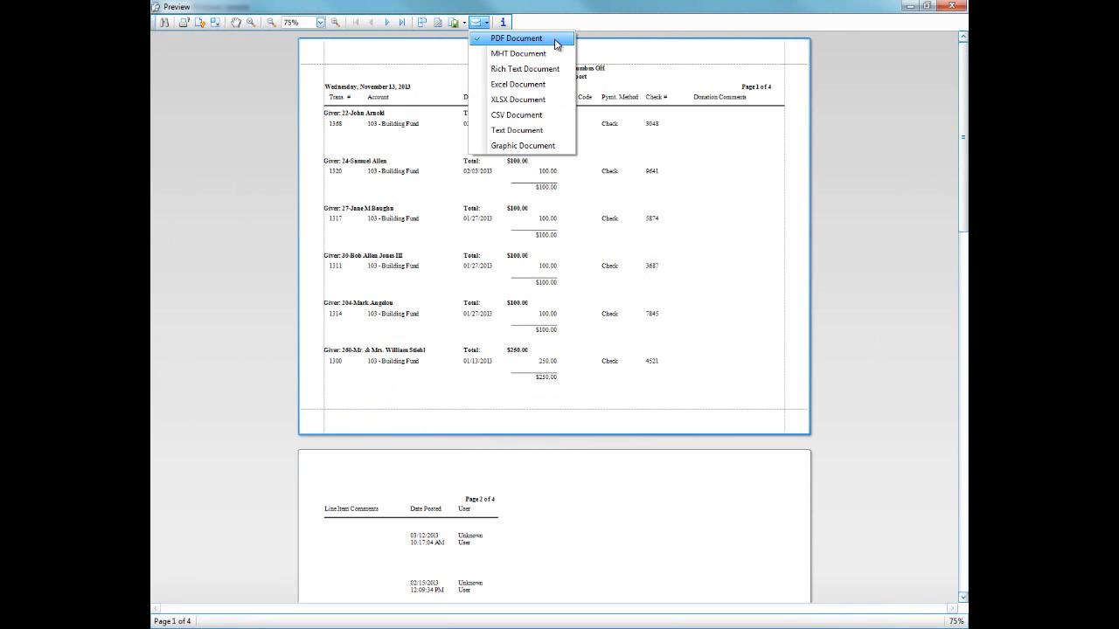
{"action": "left_click", "coordinate": [463, 23]}
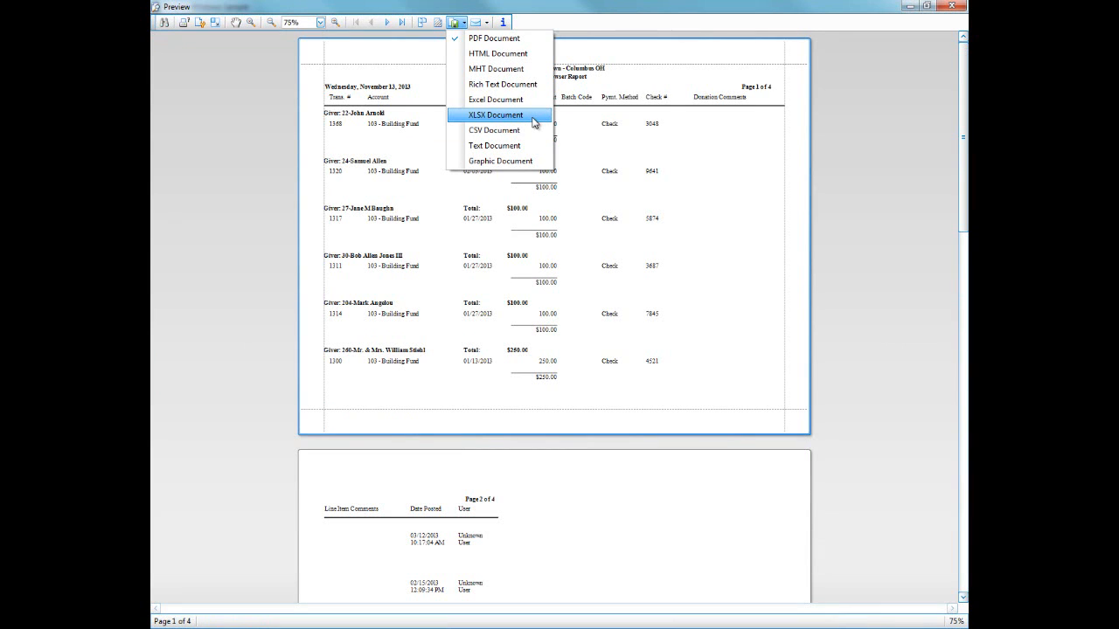
{"action": "left_click", "coordinate": [198, 103]}
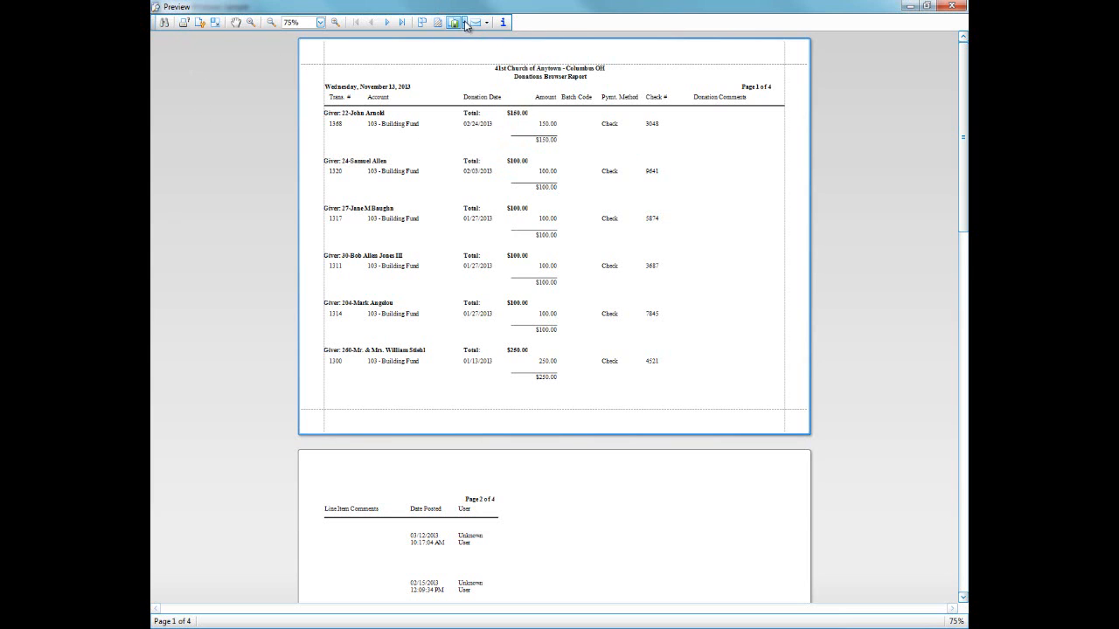
Step: Close the donations report preview and the Browse Donations window
{"action": "left_click", "coordinate": [953, 7]}
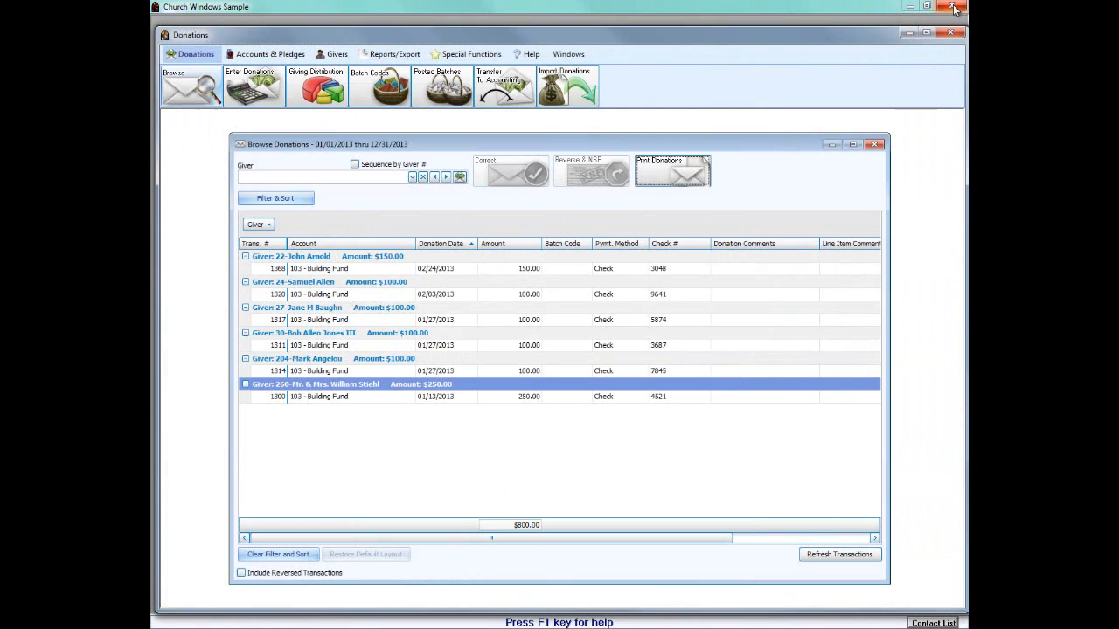
{"action": "left_click", "coordinate": [876, 144]}
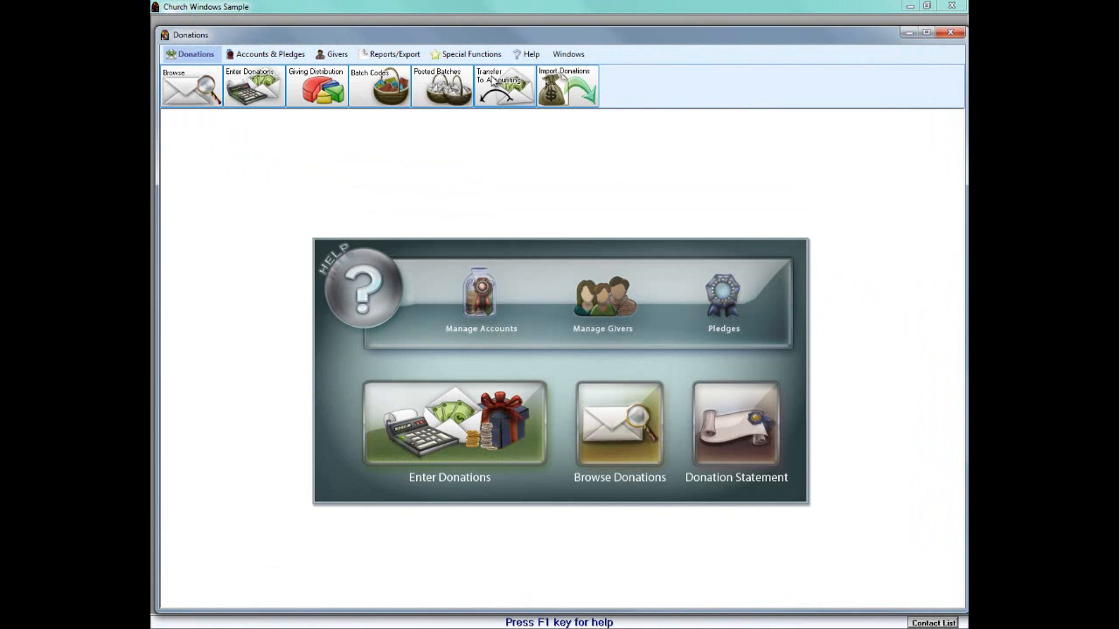
Step: Start a Vanco donations import and load the text file "IMPORTED Vanco Just a few" from the Desktop
{"action": "left_click", "coordinate": [591, 102]}
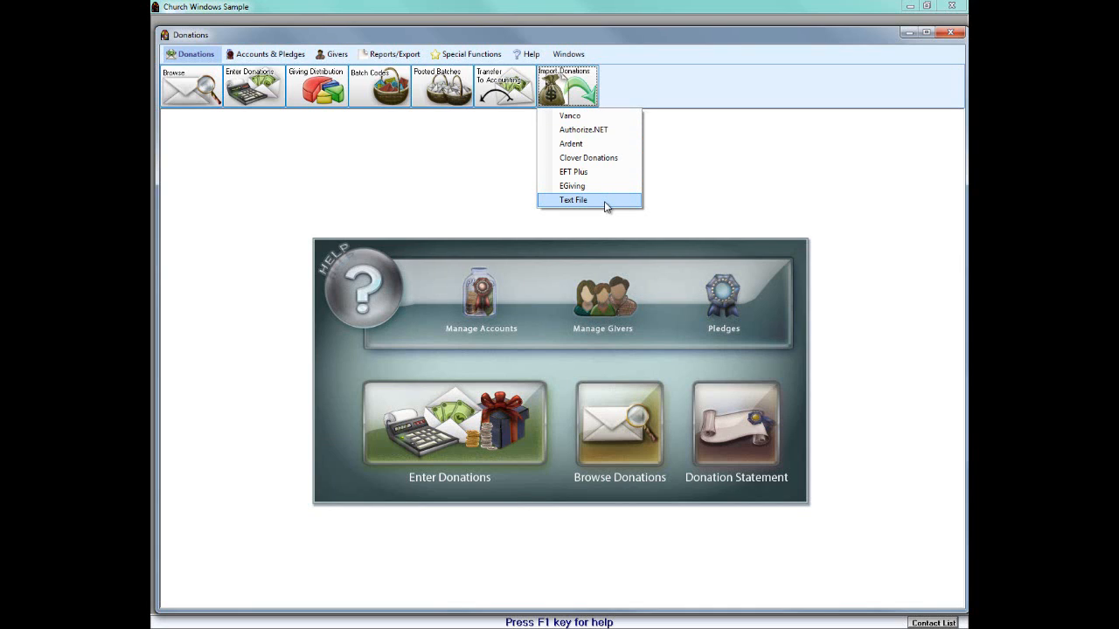
{"action": "left_click", "coordinate": [611, 115]}
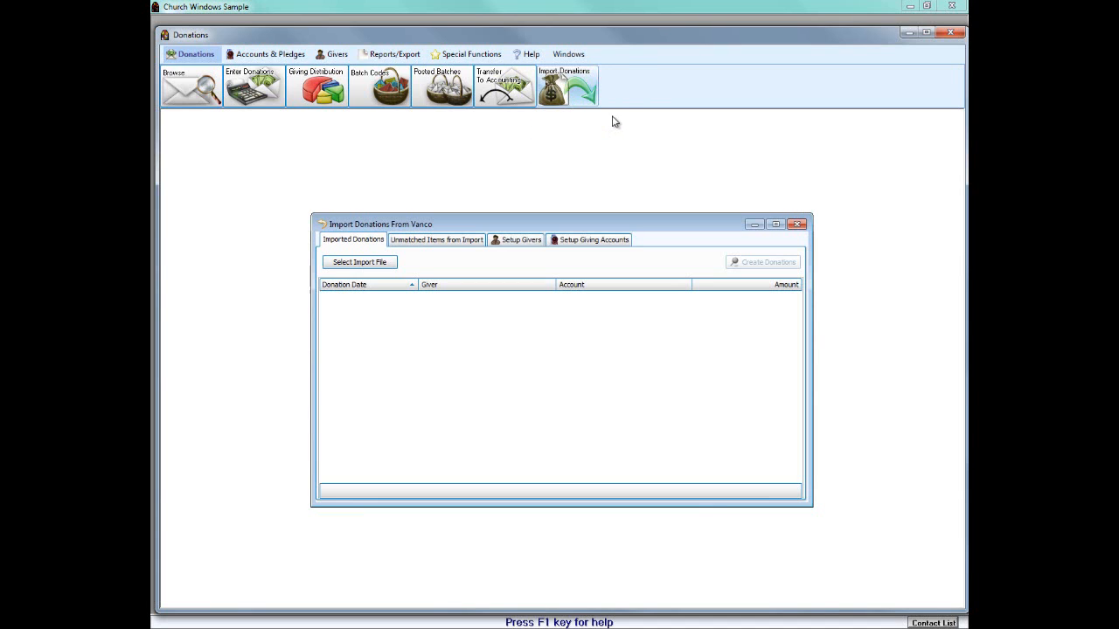
{"action": "left_click", "coordinate": [377, 264]}
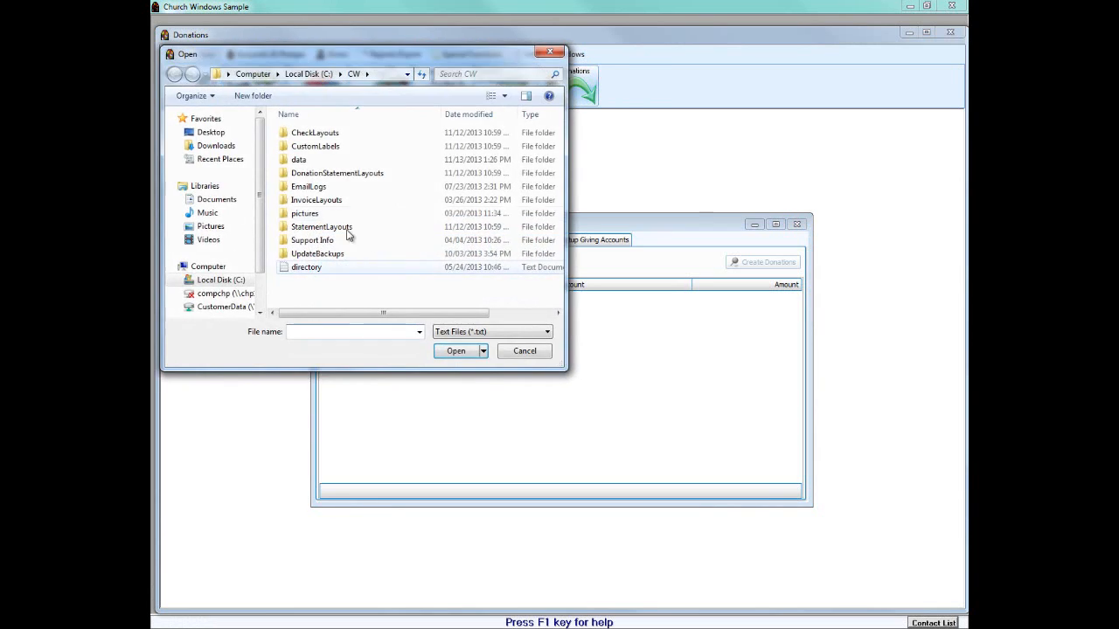
{"action": "left_click", "coordinate": [210, 135]}
{"action": "left_click", "coordinate": [367, 197]}
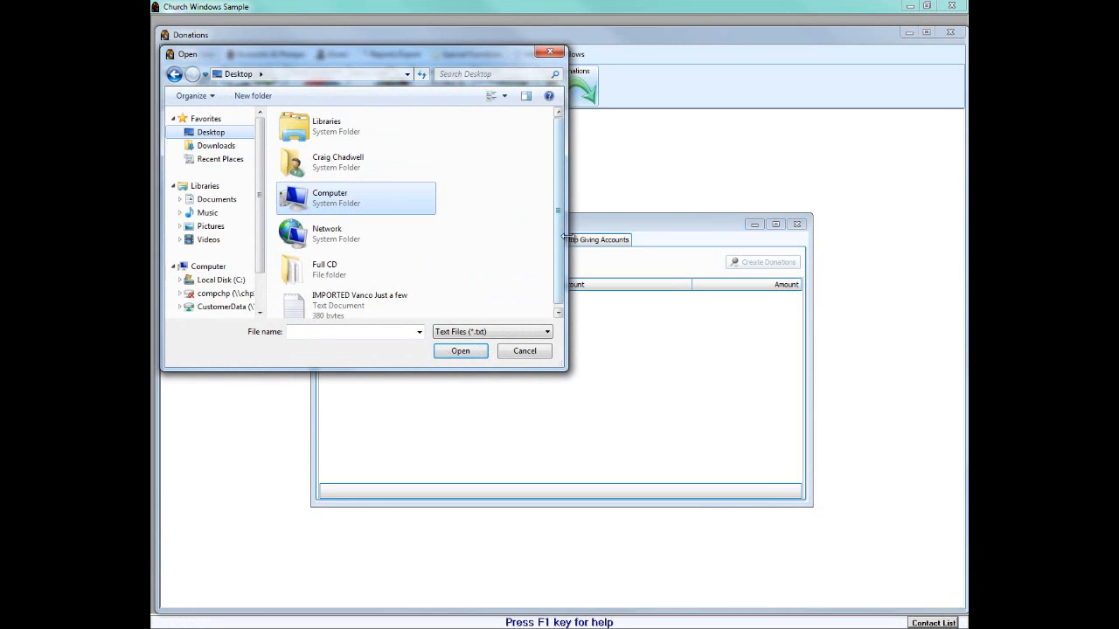
{"action": "scroll", "coordinate": [560, 254], "scroll_direction": "down", "scroll_amount": 1}
{"action": "left_click", "coordinate": [323, 298]}
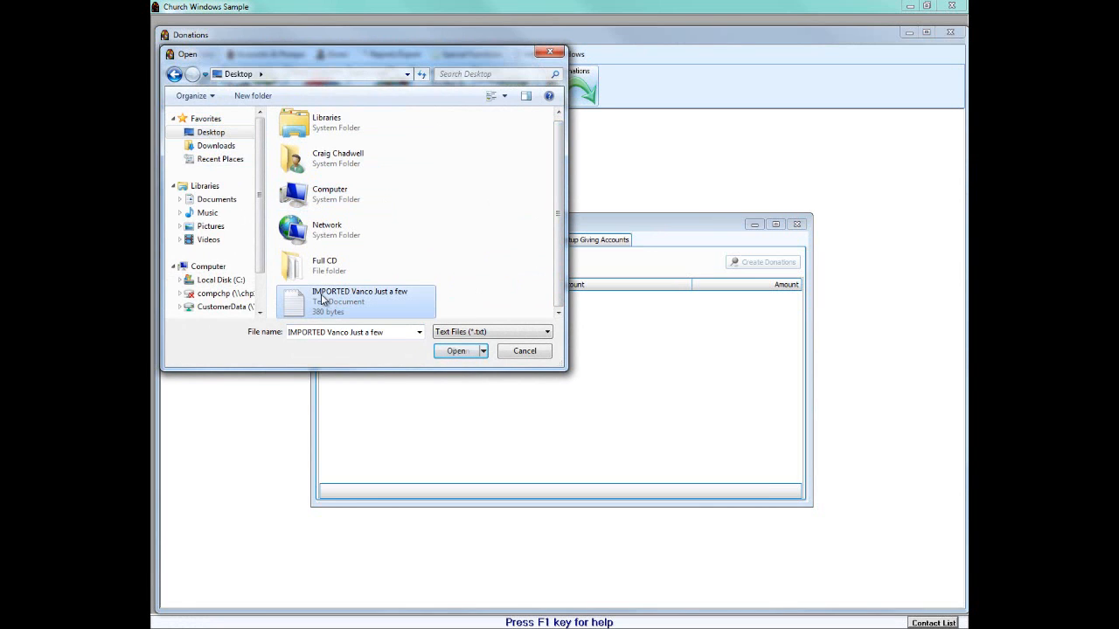
{"action": "left_click", "coordinate": [457, 351]}
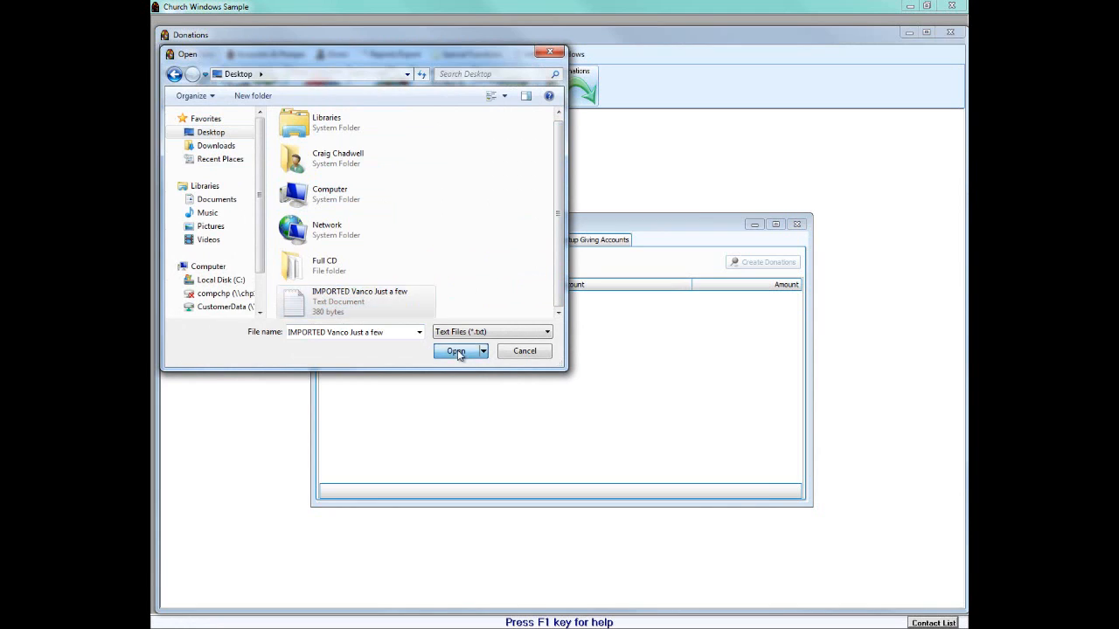
Step: Expand the imported donation dates 04/20/2011 and 04/25/2011 to view the givers under each
{"action": "left_click", "coordinate": [325, 297]}
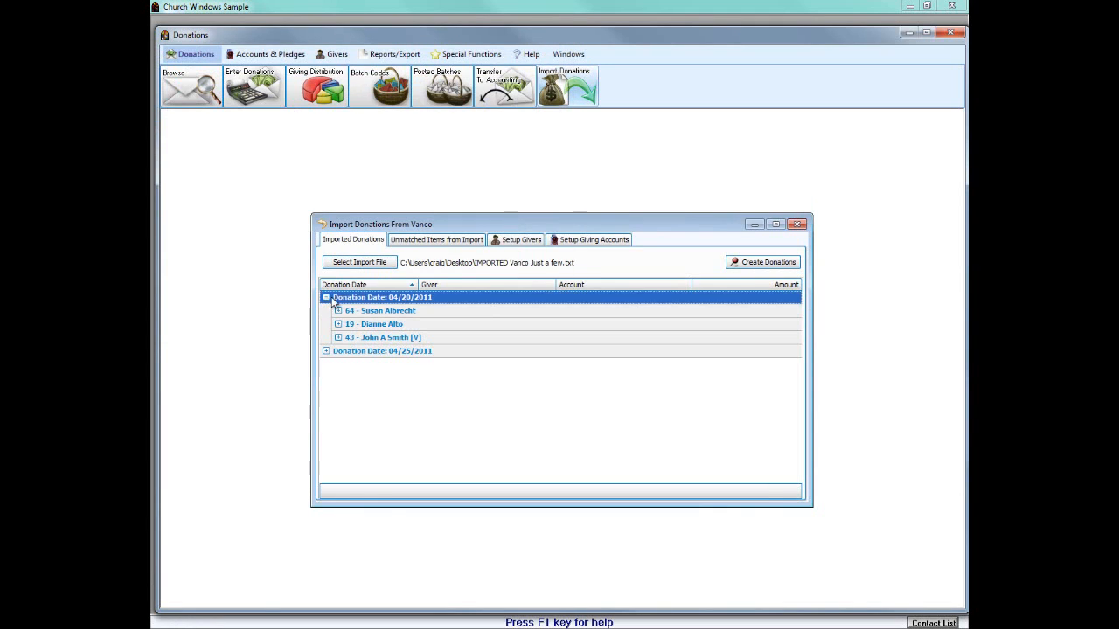
{"action": "left_click", "coordinate": [326, 351]}
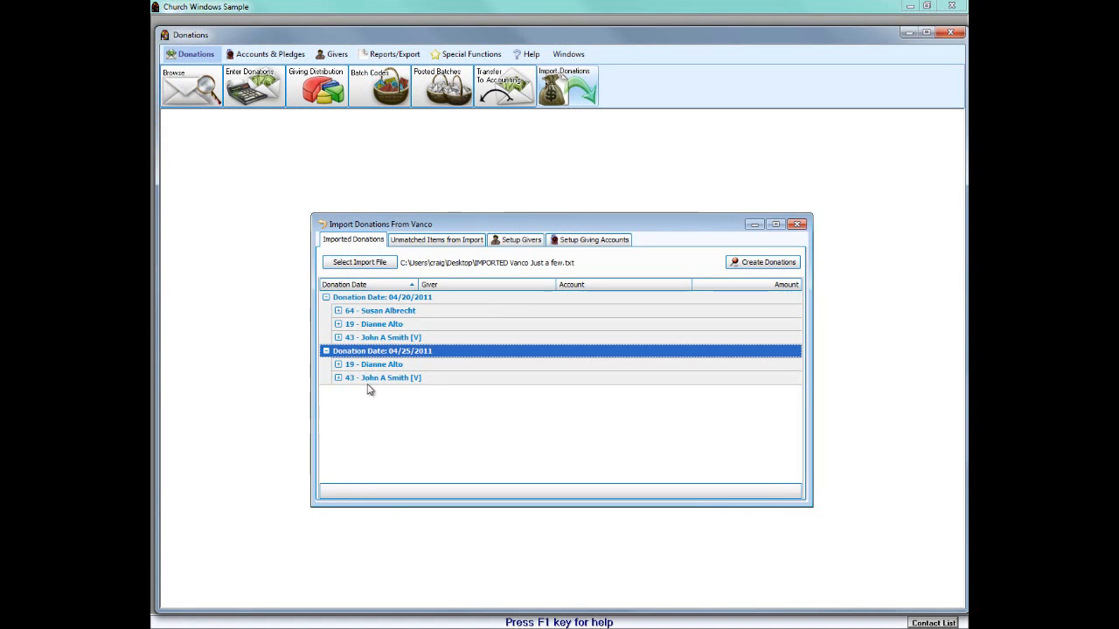
{"action": "left_click", "coordinate": [386, 299]}
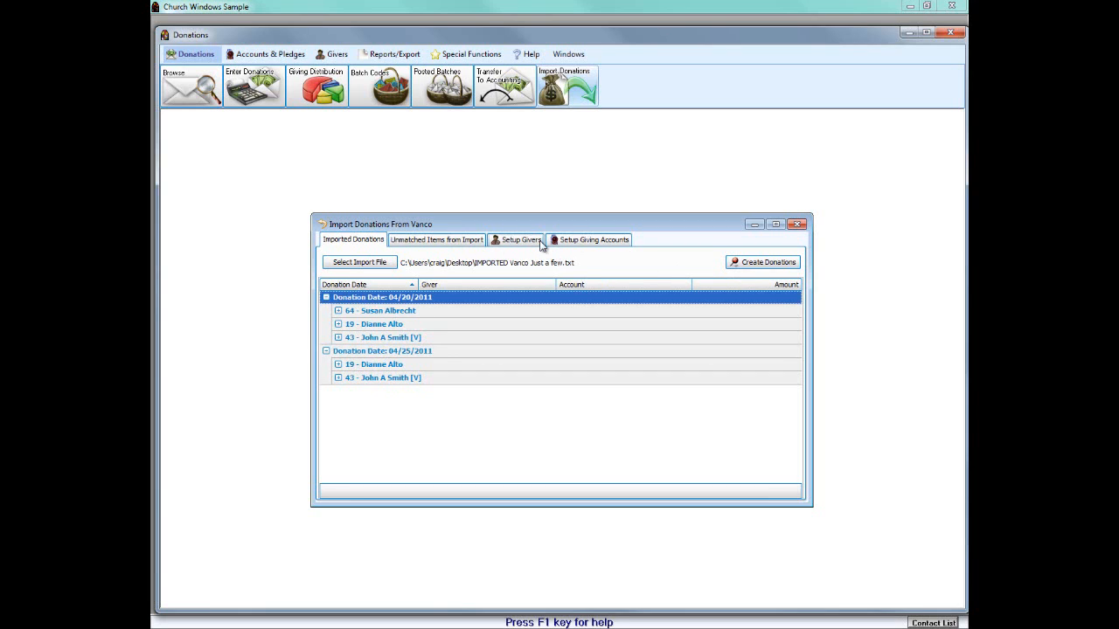
Step: Examine how Vanco fund IDs are linked to giving accounts and Vanco customer numbers to givers, and return to the imported donations
{"action": "left_click", "coordinate": [588, 242]}
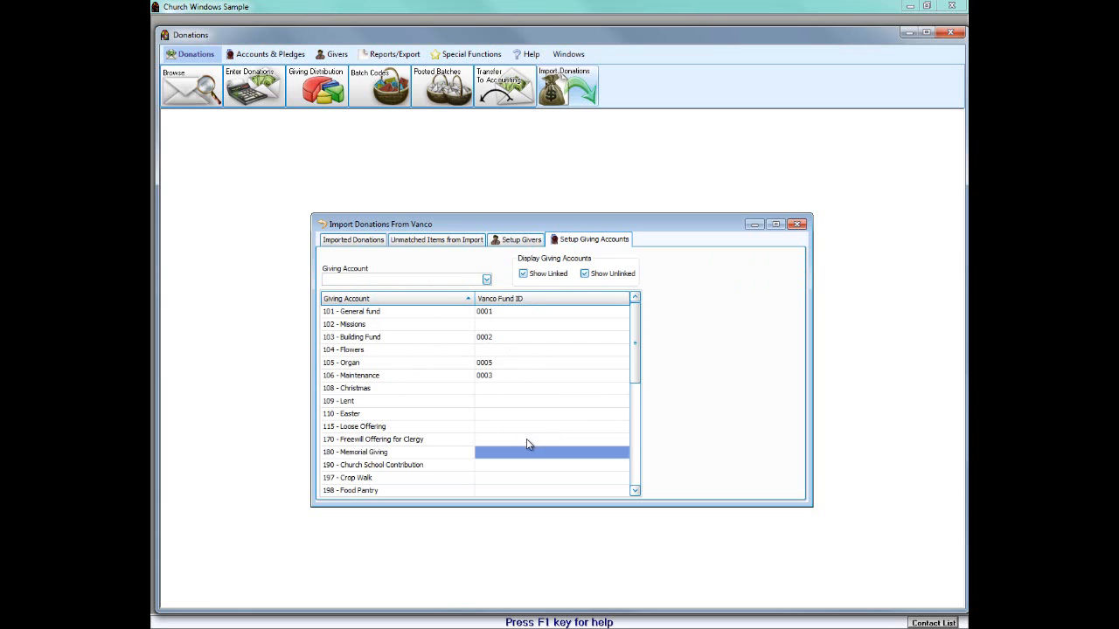
{"action": "left_click", "coordinate": [519, 241]}
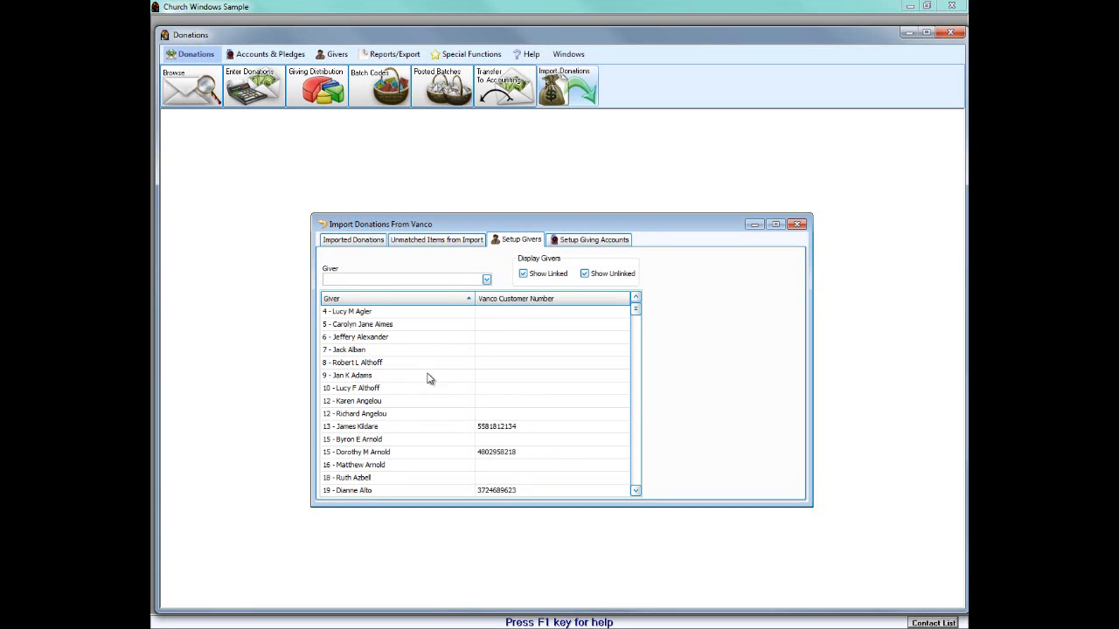
{"action": "left_click", "coordinate": [349, 240]}
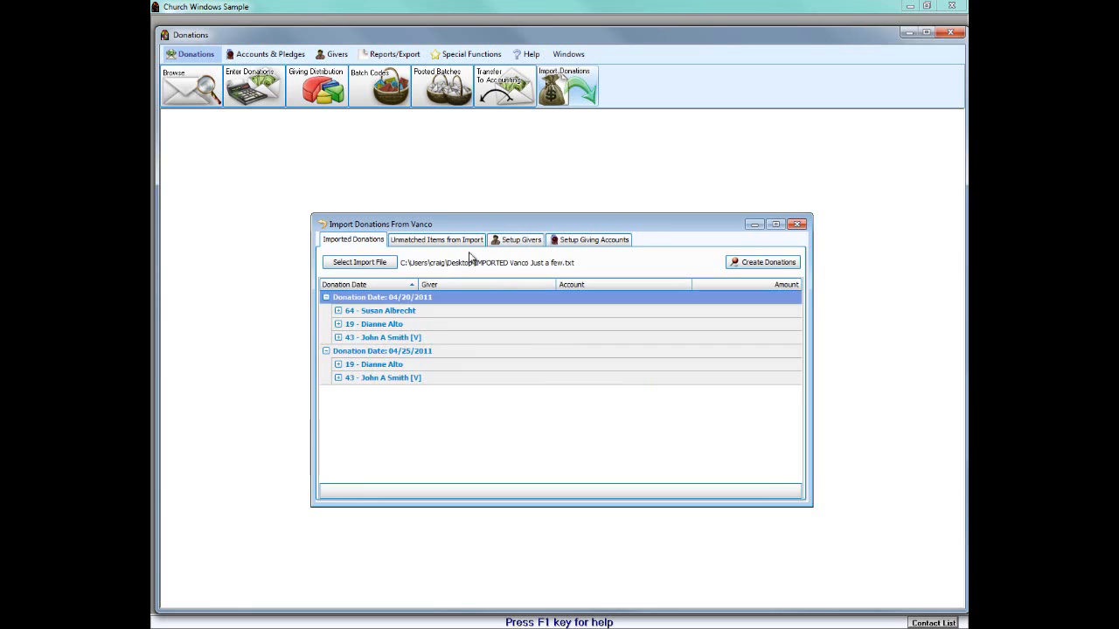
Step: Create donation batches from the Vanco import, post the 04/20/2011 batch despite its non-standard posting day, and close the import
{"action": "left_click", "coordinate": [752, 265]}
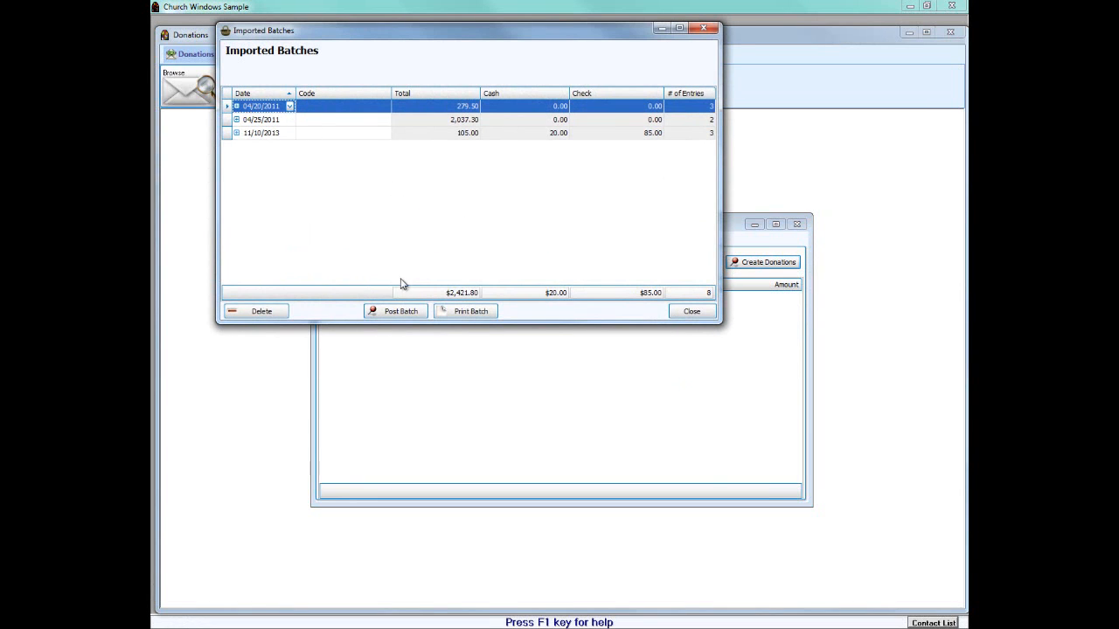
{"action": "left_click", "coordinate": [407, 315]}
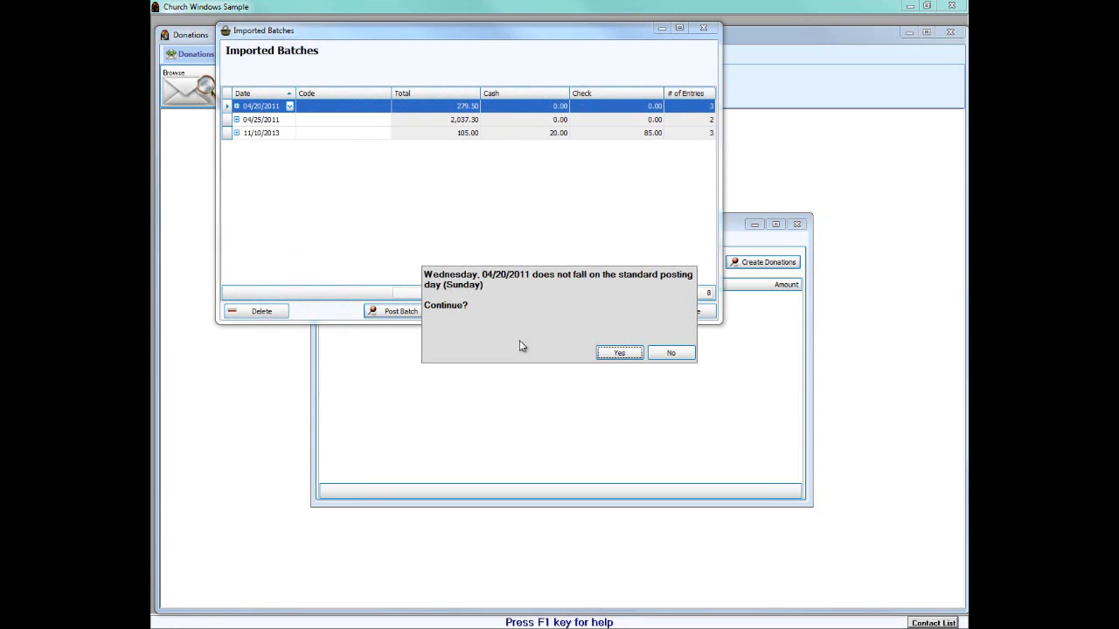
{"action": "left_click", "coordinate": [620, 353]}
{"action": "left_click", "coordinate": [708, 29]}
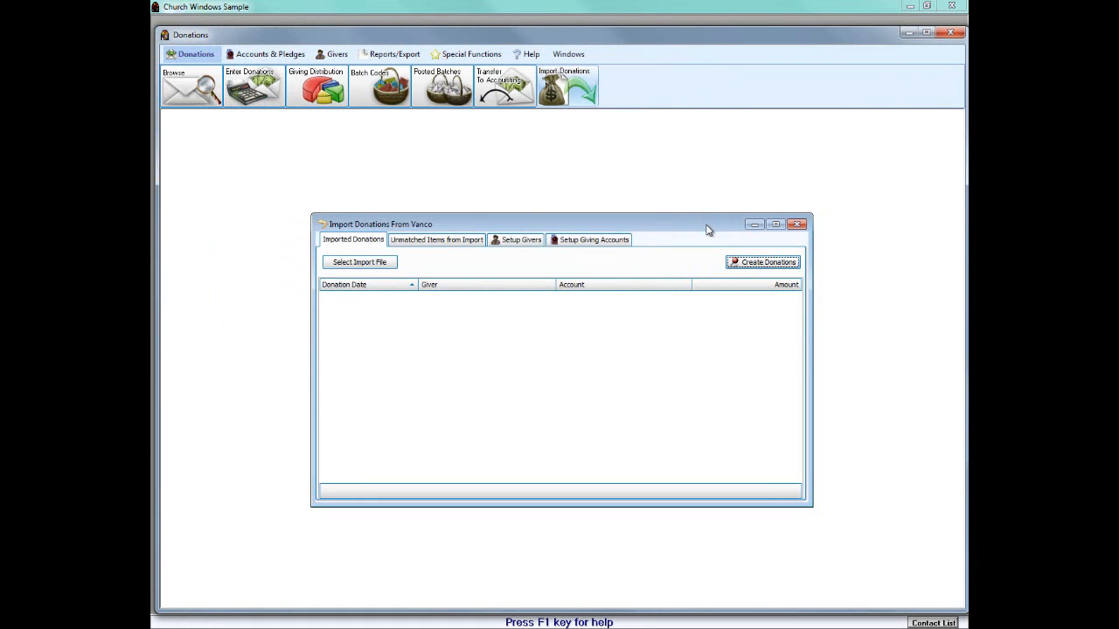
{"action": "left_click", "coordinate": [797, 225]}
{"action": "left_click", "coordinate": [557, 97]}
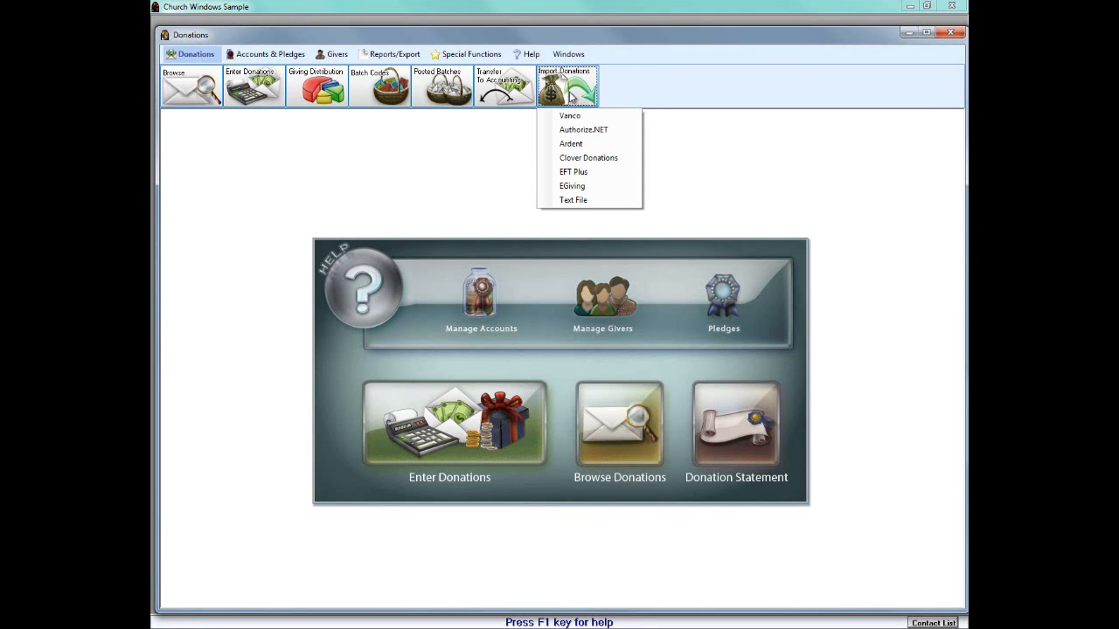
Step: View the pledges of the General Fund 2013 campaign in an enlarged pledges window and close it
{"action": "left_click", "coordinate": [256, 56]}
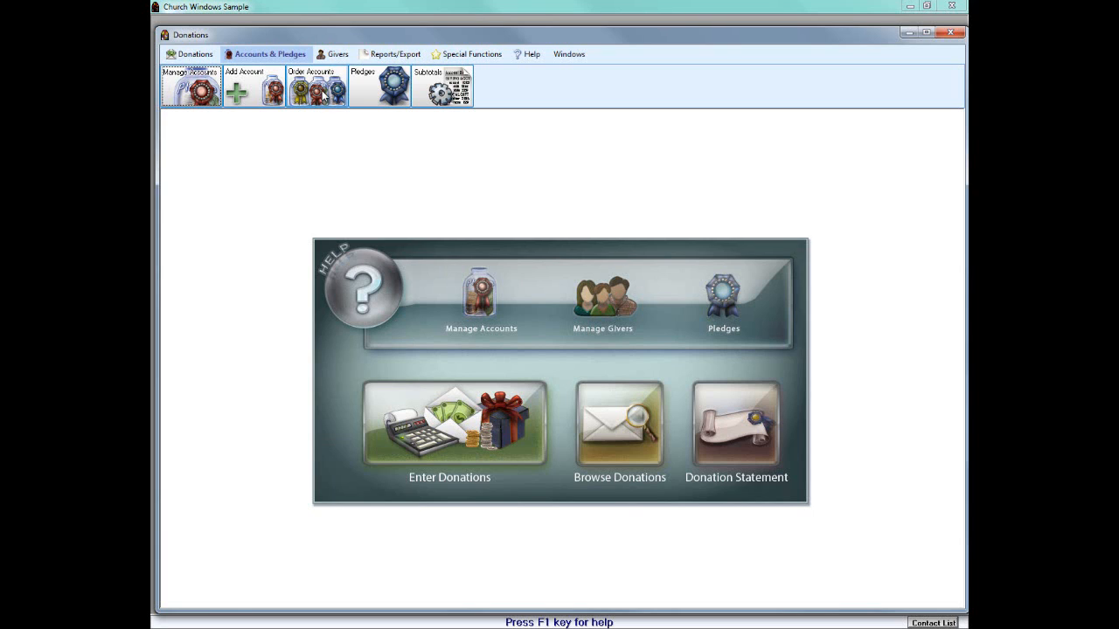
{"action": "left_click", "coordinate": [394, 96]}
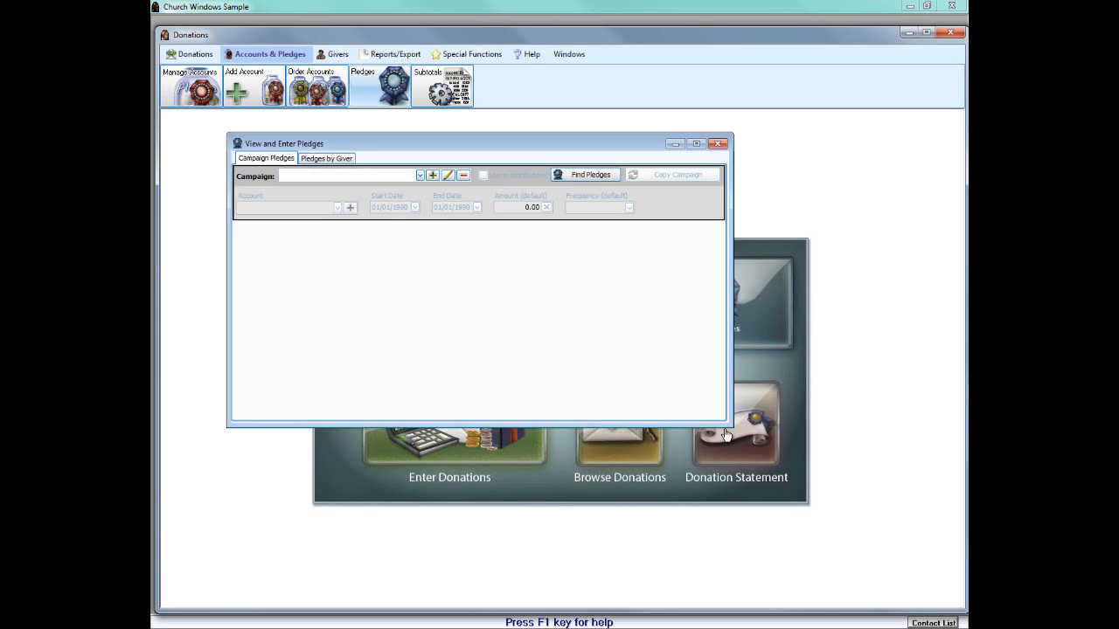
{"action": "left_click_drag", "start_coordinate": [732, 426], "coordinate": [866, 580]}
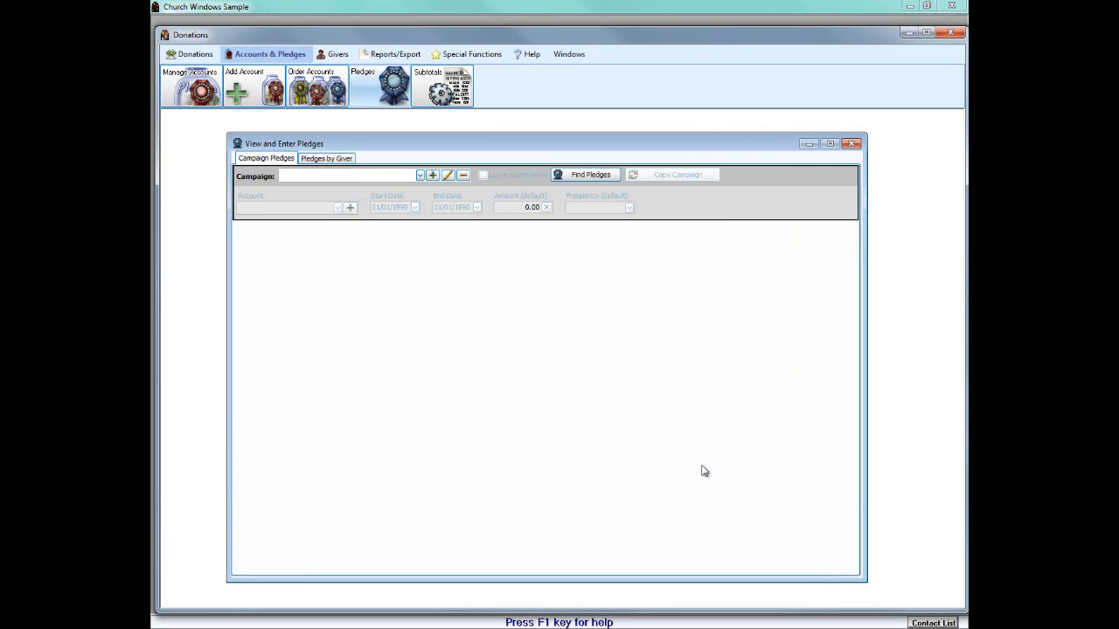
{"action": "left_click", "coordinate": [420, 175]}
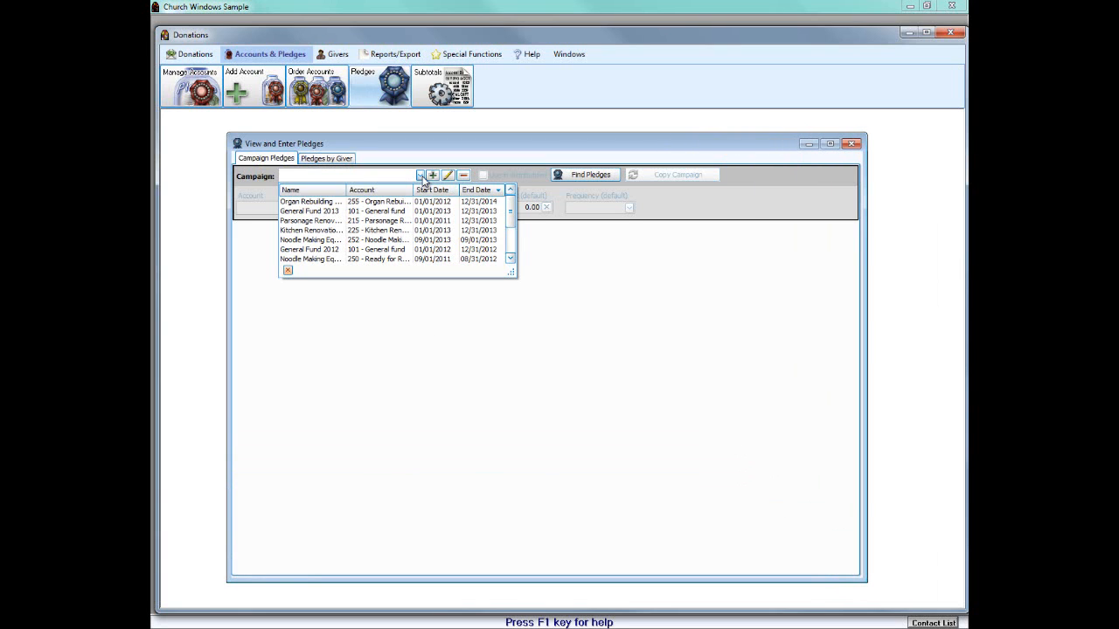
{"action": "left_click", "coordinate": [320, 211]}
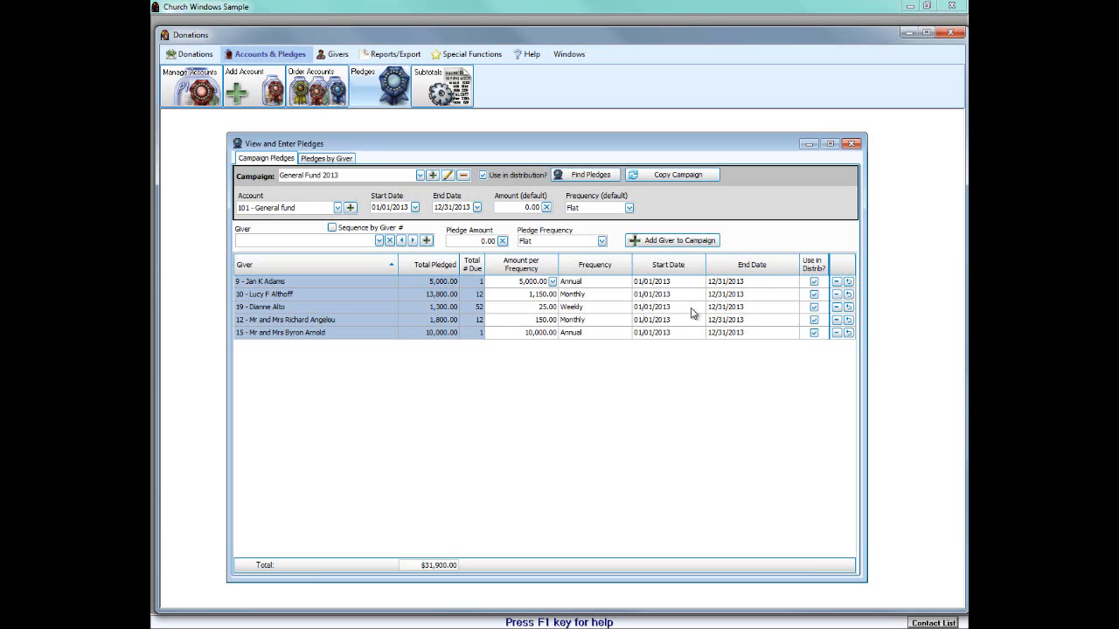
{"action": "left_click", "coordinate": [851, 145]}
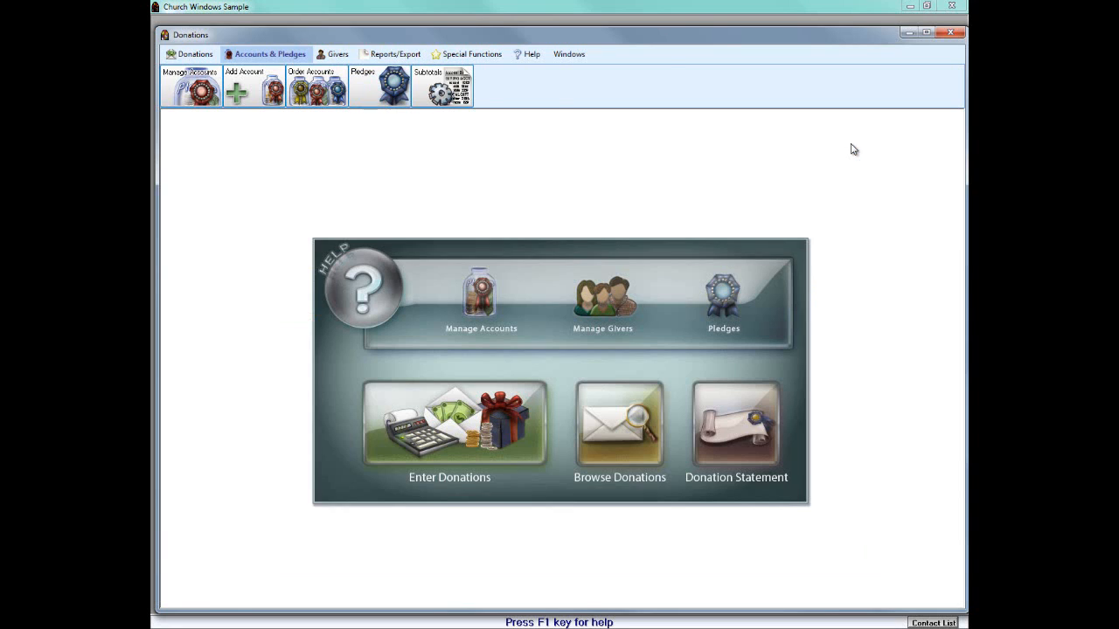
Step: Look through the individual givers and the families and groups in Manage Givers, and close it
{"action": "left_click", "coordinate": [334, 56]}
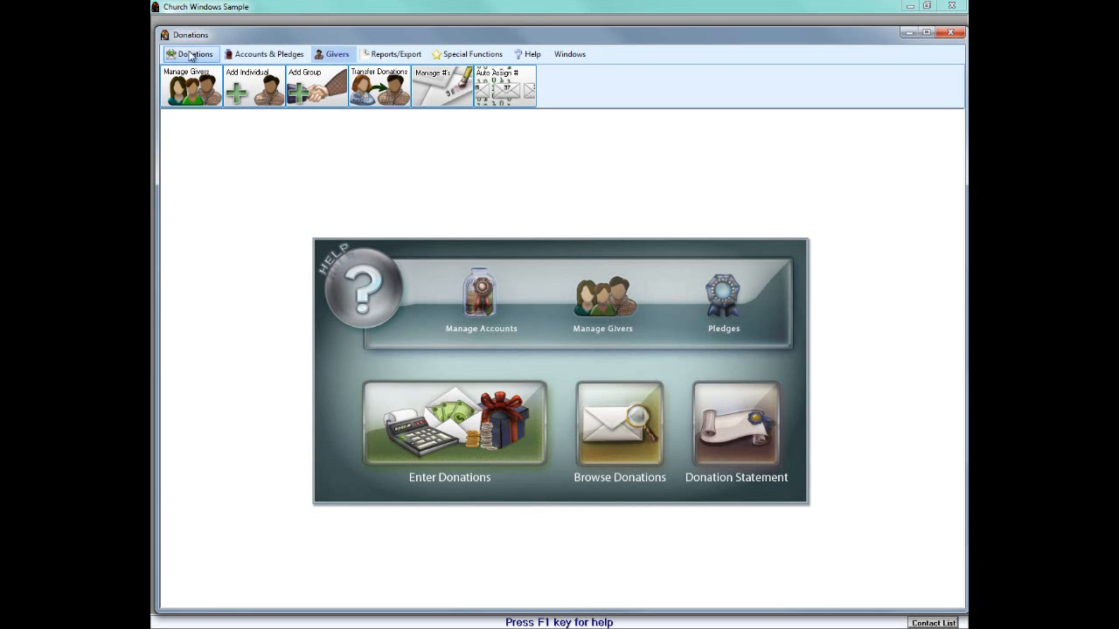
{"action": "left_click", "coordinate": [186, 90]}
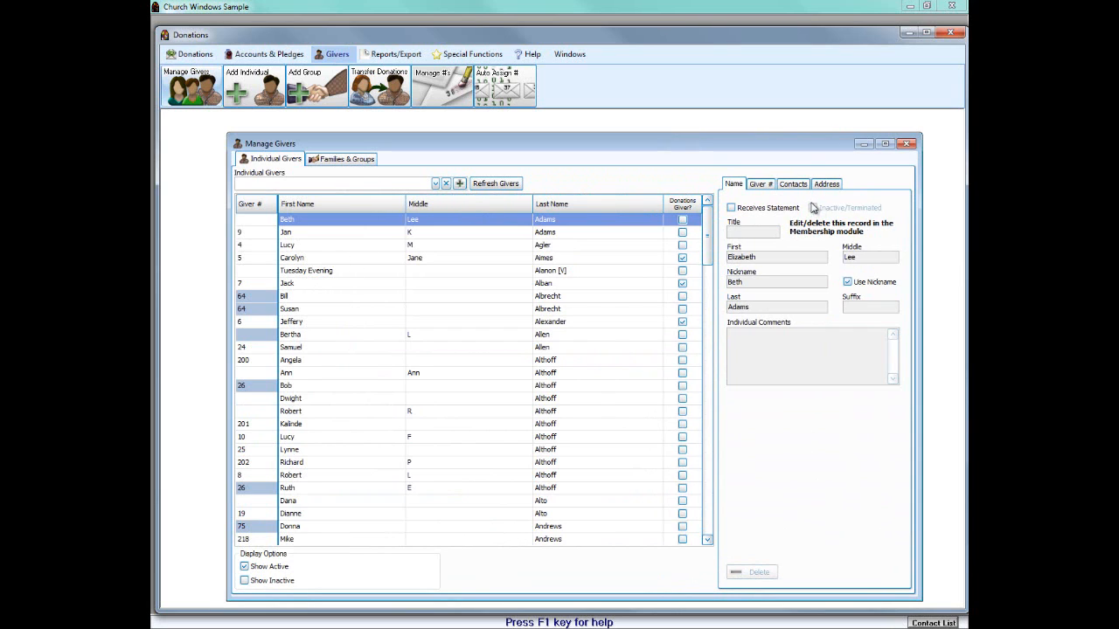
{"action": "left_click", "coordinate": [339, 160]}
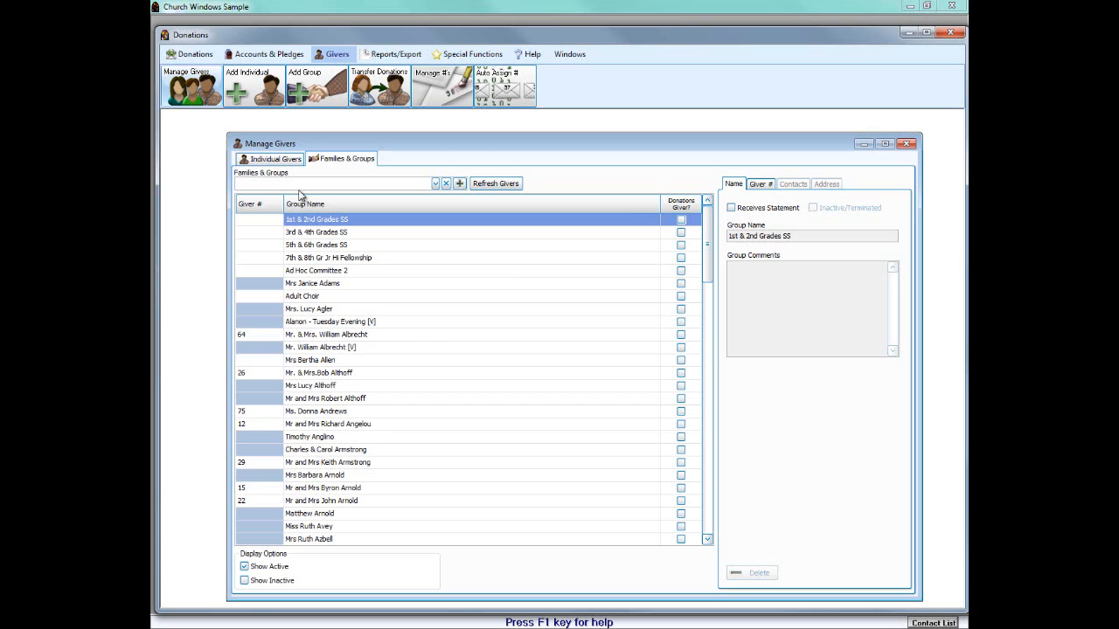
{"action": "left_click", "coordinate": [906, 145]}
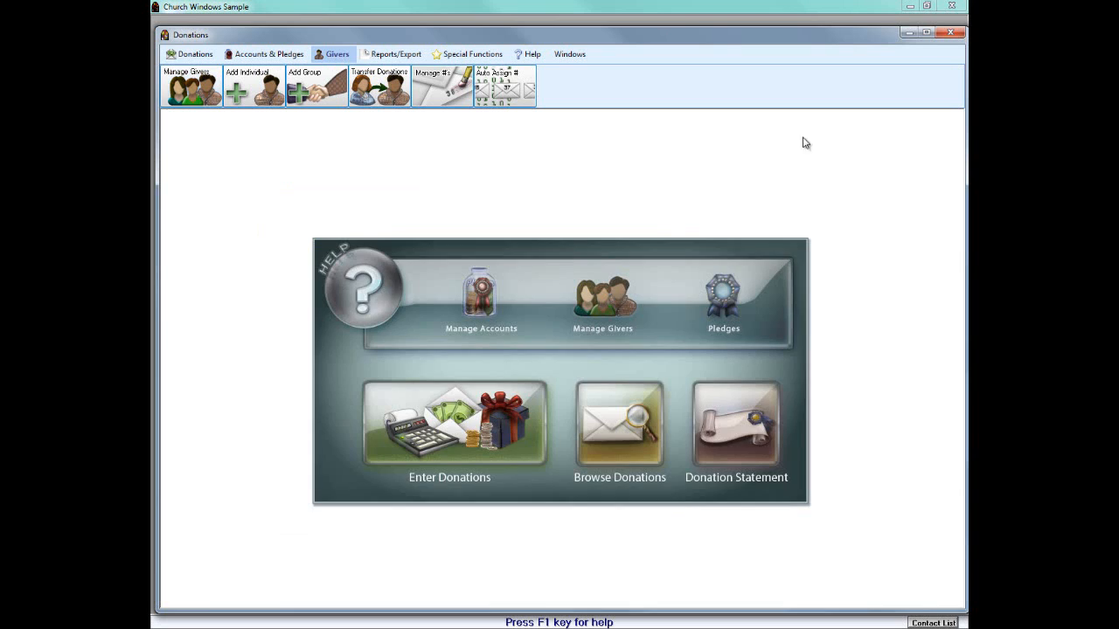
Step: Look at the Transfer Donations form for moving donations from one giver to another, and close it
{"action": "left_click", "coordinate": [386, 98]}
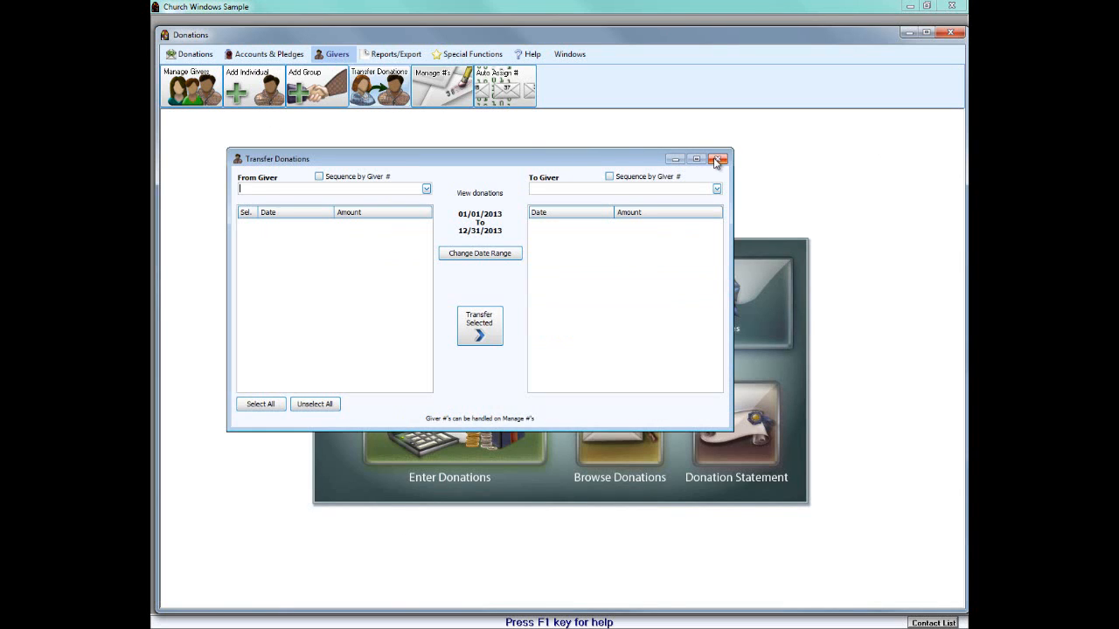
{"action": "left_click", "coordinate": [717, 160]}
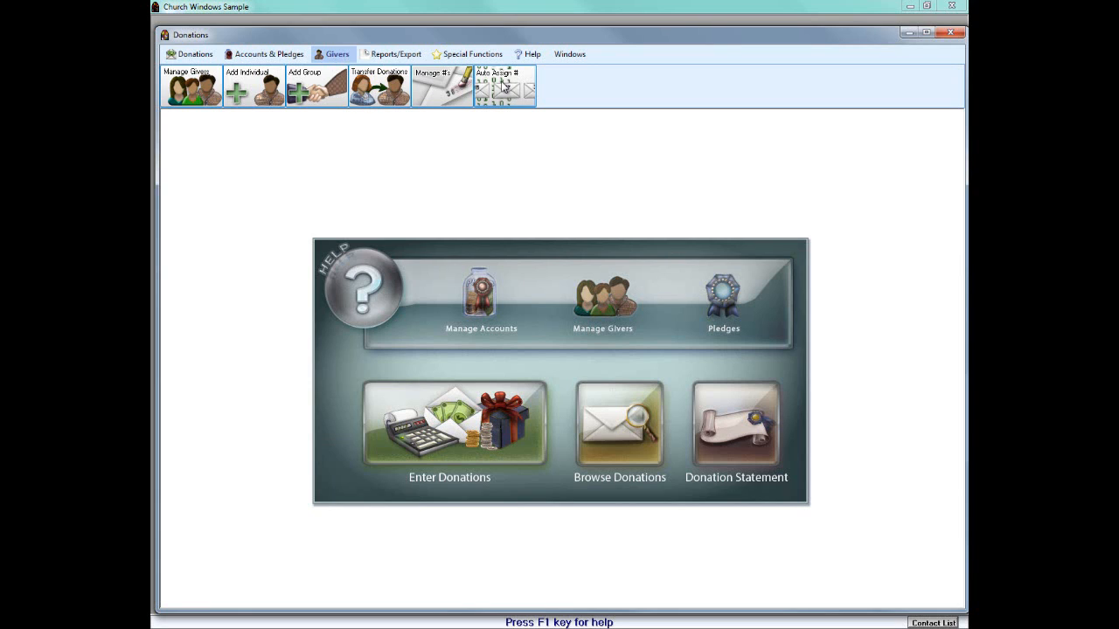
Step: Look through the available donation reports and the Compare & Analyze report types
{"action": "left_click", "coordinate": [395, 56]}
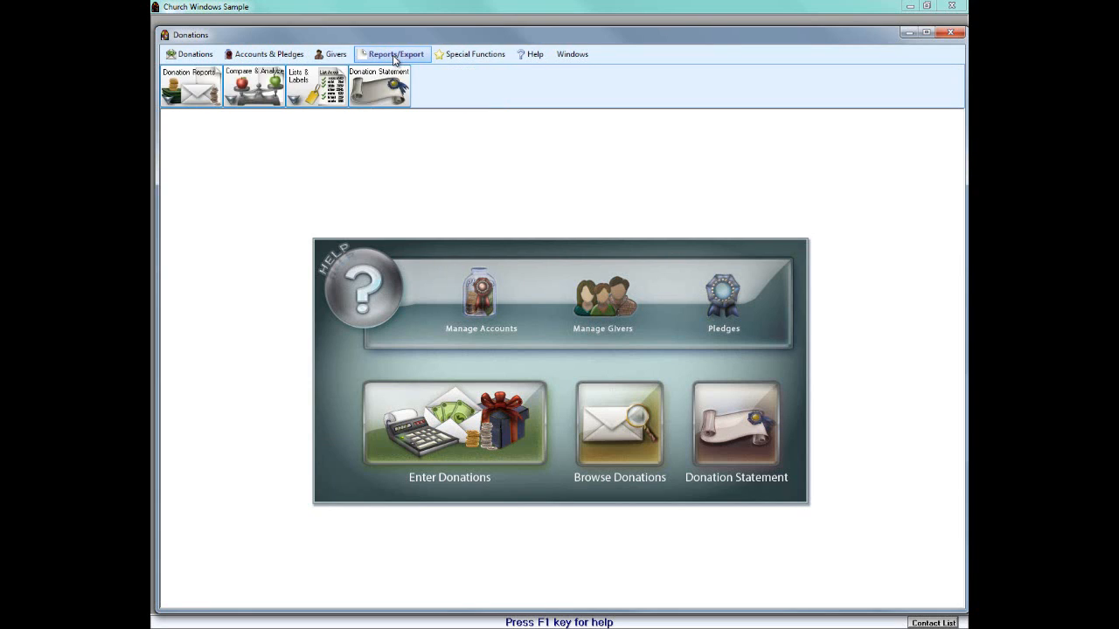
{"action": "left_click", "coordinate": [186, 100]}
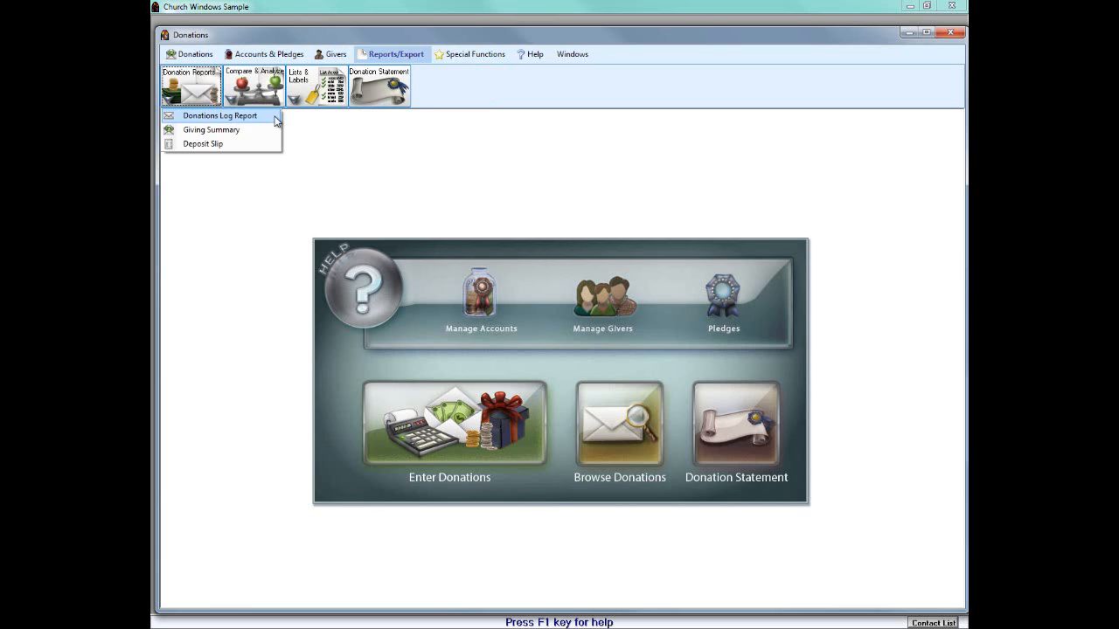
{"action": "left_click", "coordinate": [262, 177]}
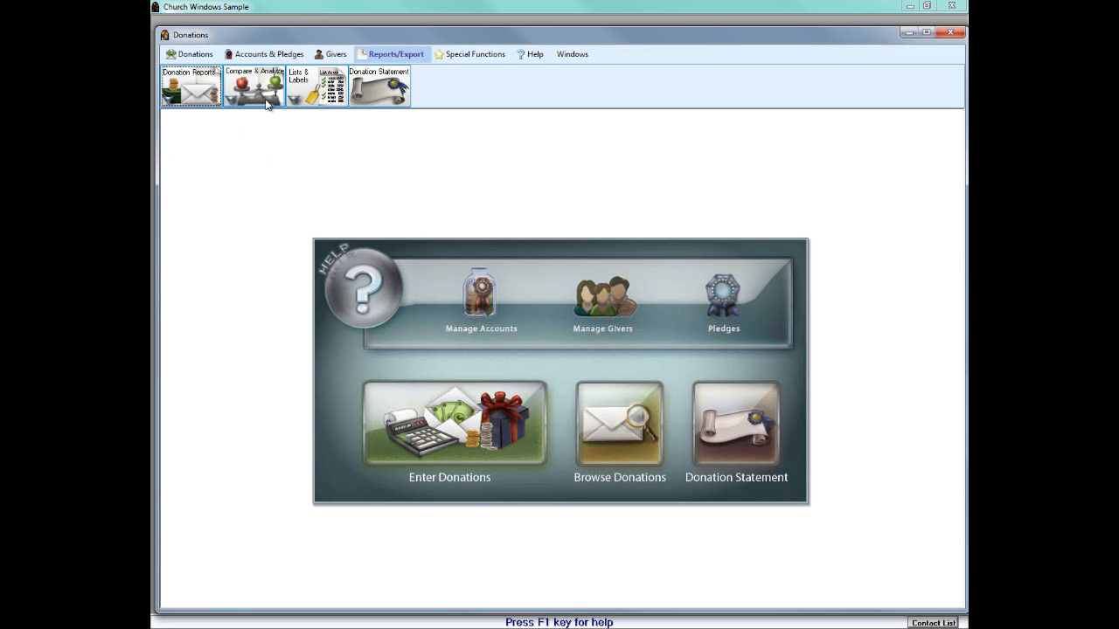
{"action": "left_click", "coordinate": [267, 103]}
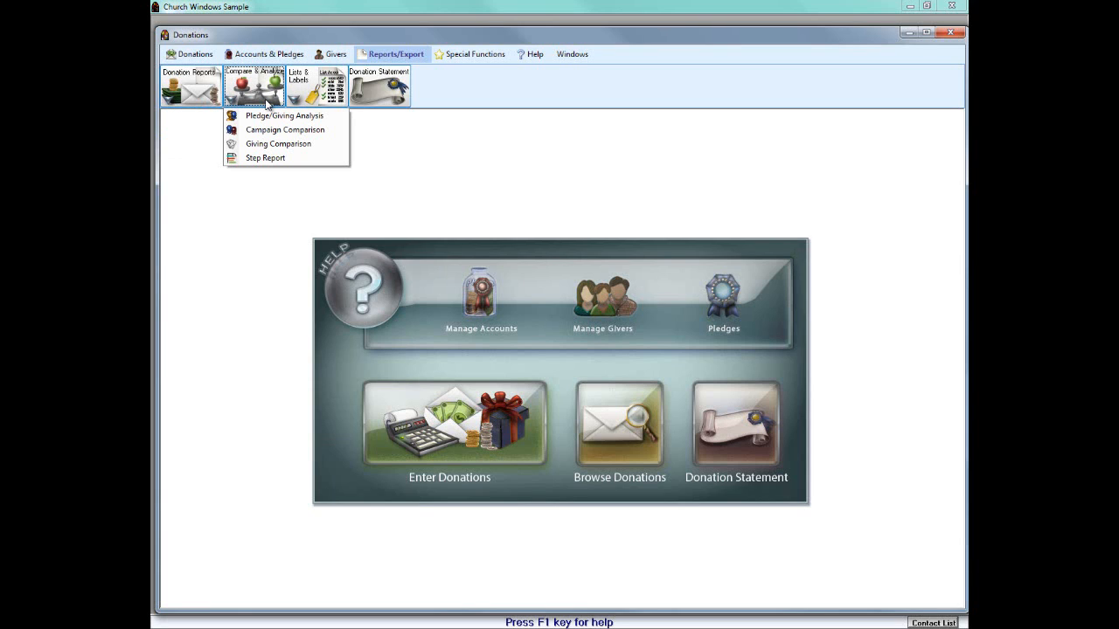
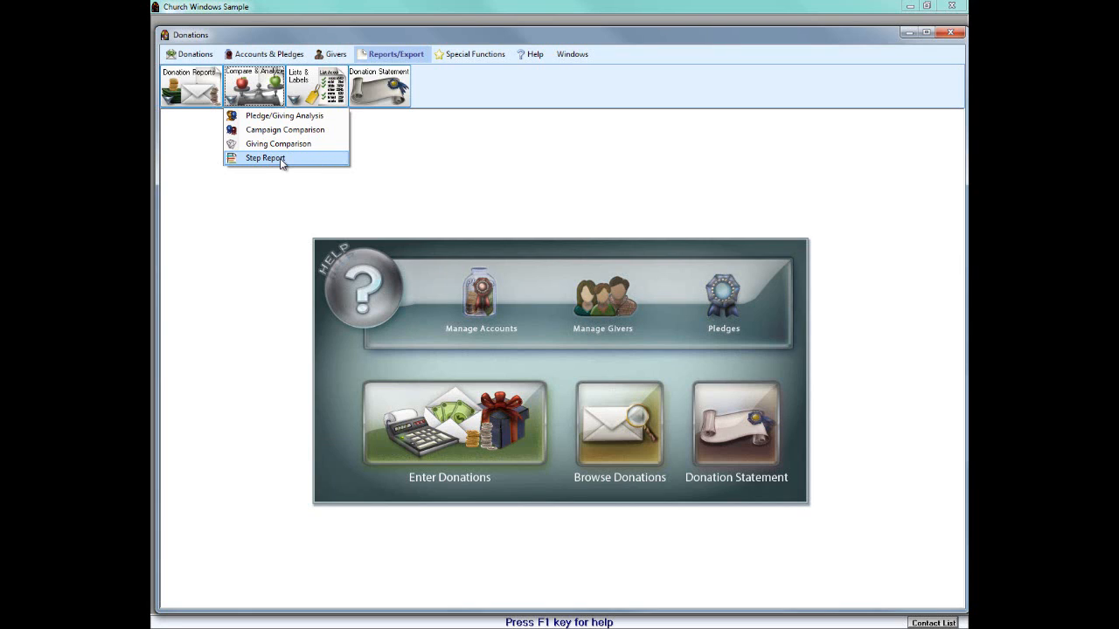
Step: Look through the report types available under Lists & Labels
{"action": "left_click", "coordinate": [377, 140]}
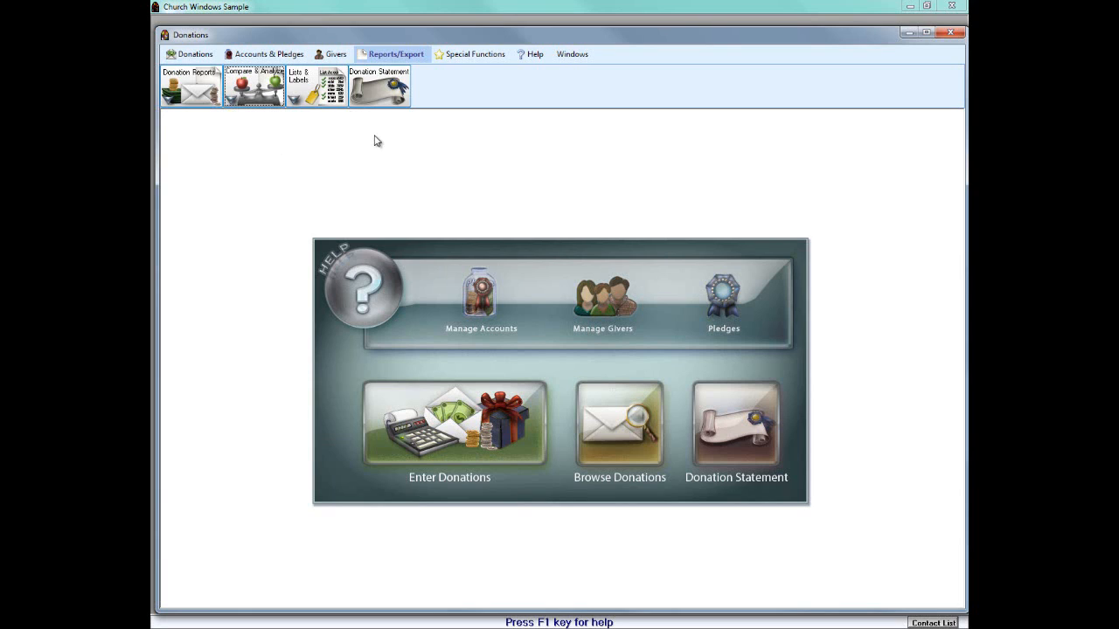
{"action": "left_click", "coordinate": [333, 100]}
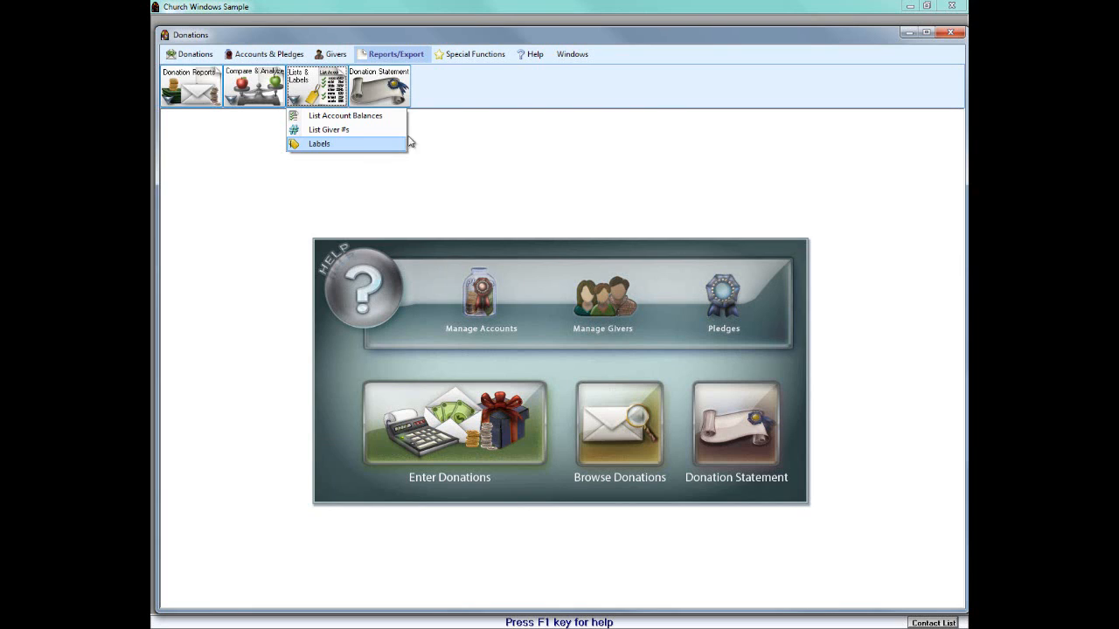
{"action": "left_click", "coordinate": [439, 128]}
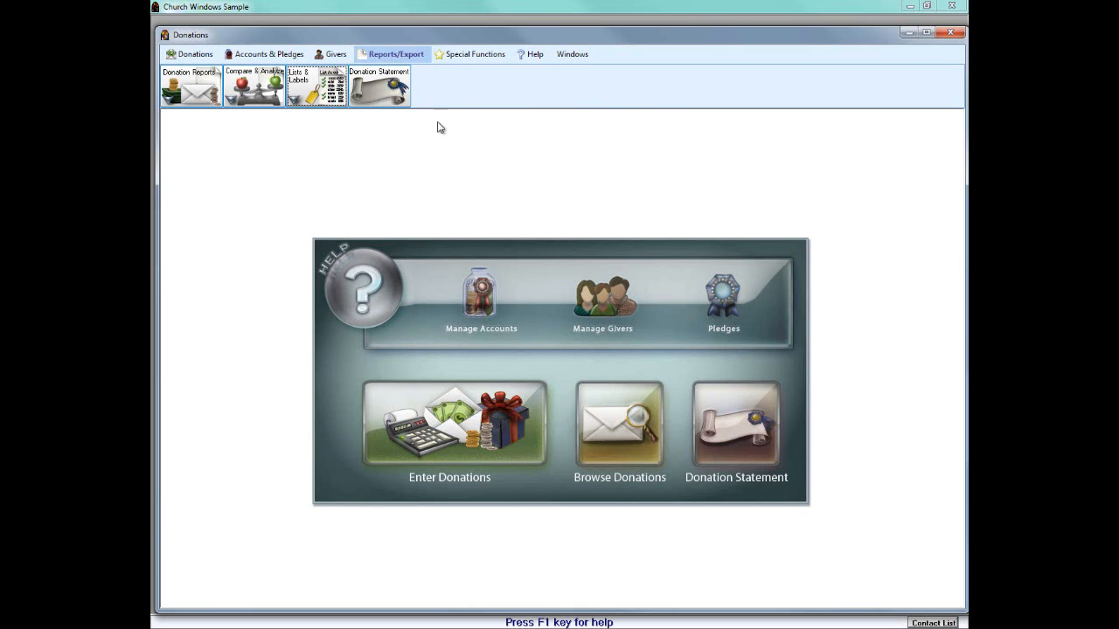
Step: Open the Donation Statement form for donations from 01/01/2013 to 12/31/2013 and maximize it
{"action": "left_click", "coordinate": [380, 94]}
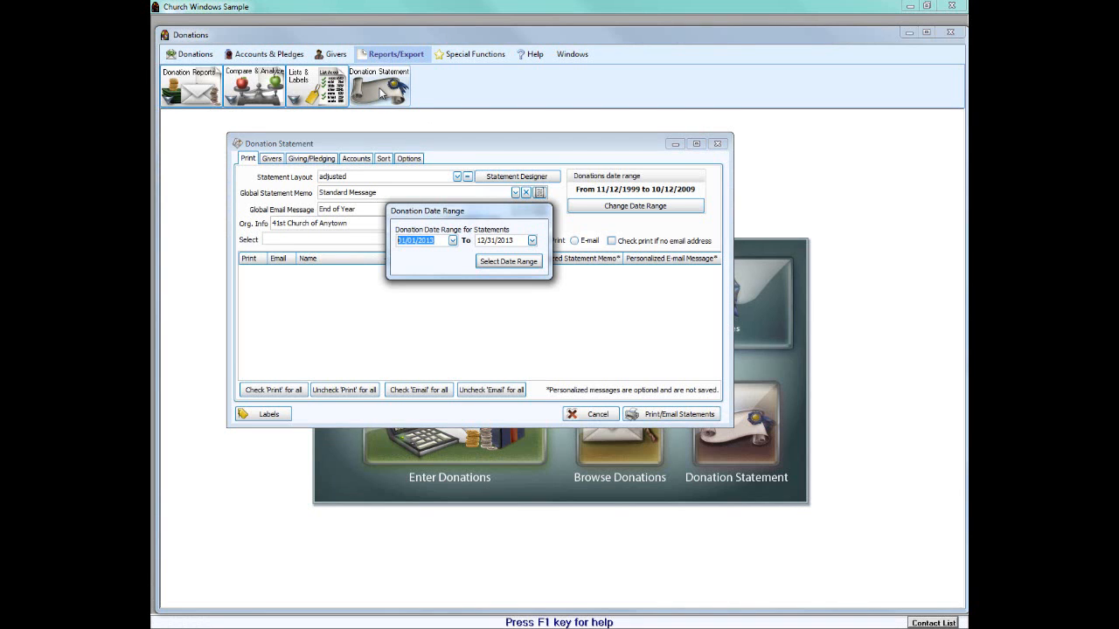
{"action": "left_click", "coordinate": [505, 266]}
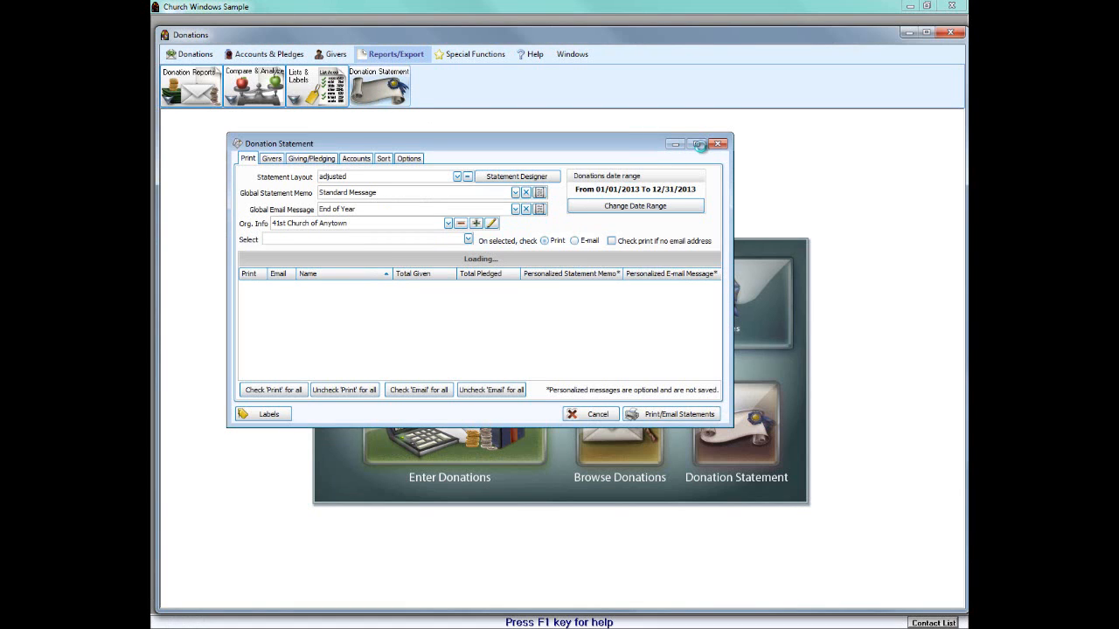
{"action": "left_click", "coordinate": [696, 143]}
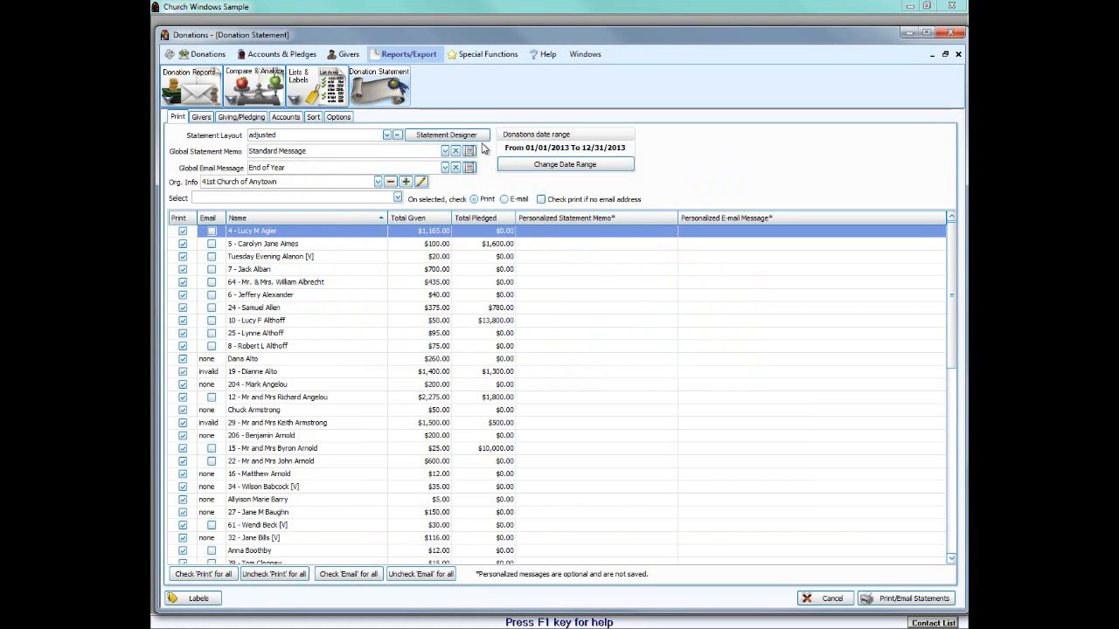
Step: In the Statement Designer, move the Total Given (Tax Deductible) label and field just above the detail report, and the Giver Name/Address block above them
{"action": "left_click", "coordinate": [443, 137]}
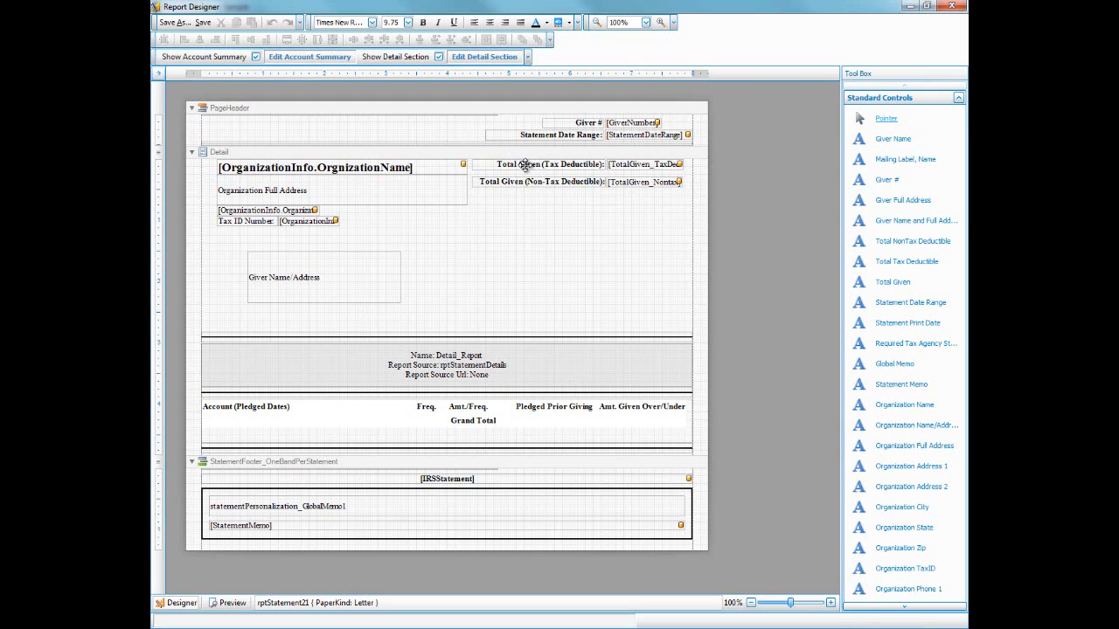
{"action": "left_click", "coordinate": [524, 166]}
{"action": "left_click", "coordinate": [648, 166], "text": "ctrl"}
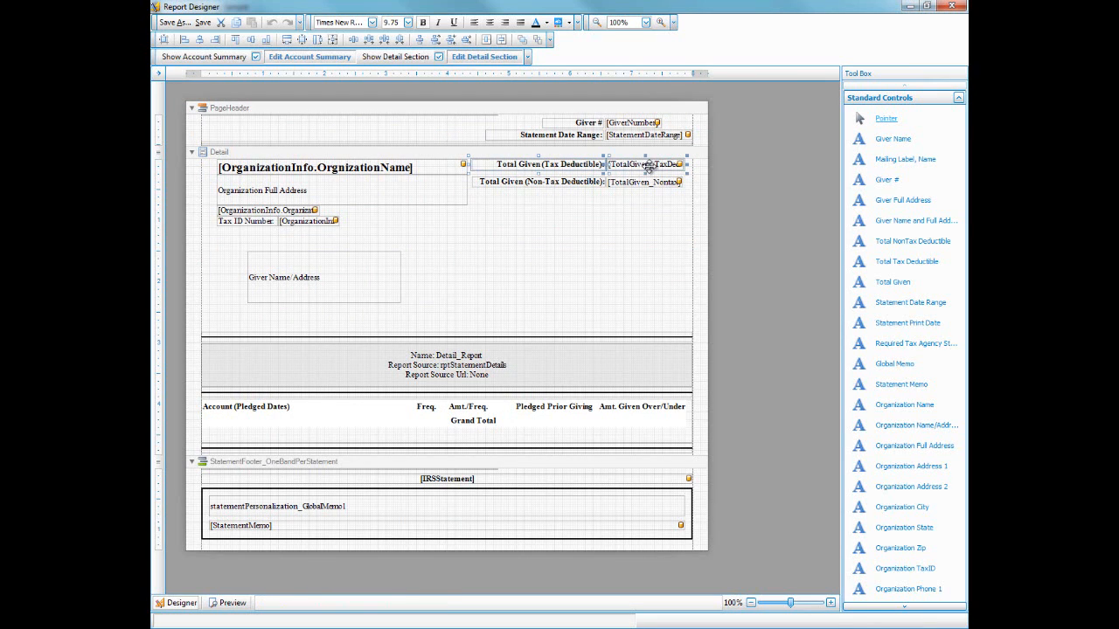
{"action": "left_click_drag", "start_coordinate": [649, 166], "coordinate": [659, 319]}
{"action": "left_click", "coordinate": [393, 273]}
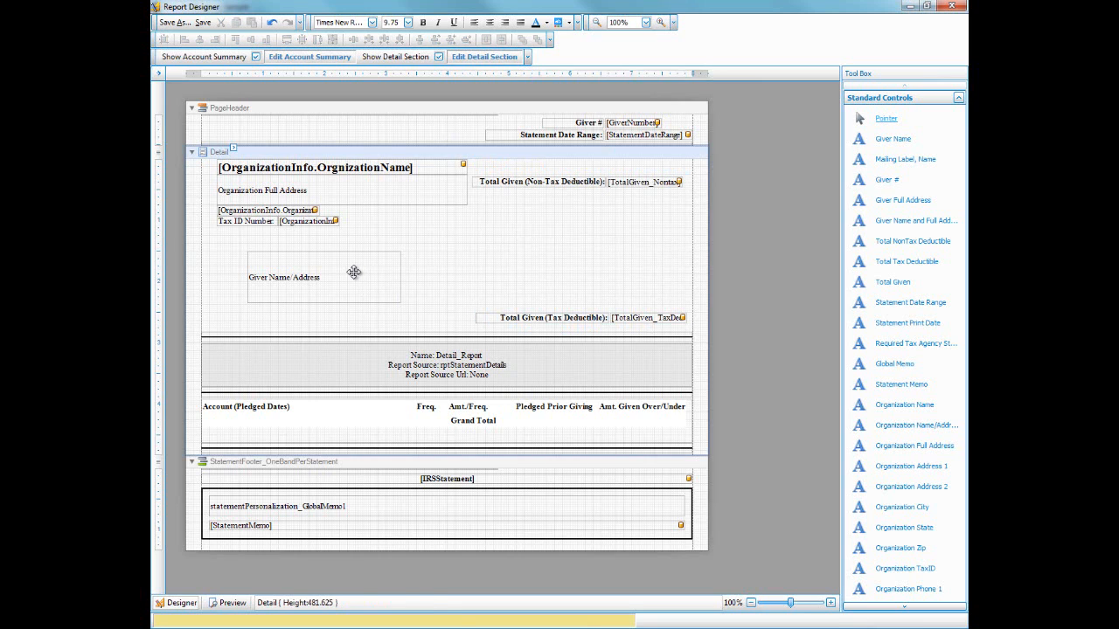
{"action": "left_click_drag", "start_coordinate": [354, 272], "coordinate": [638, 256]}
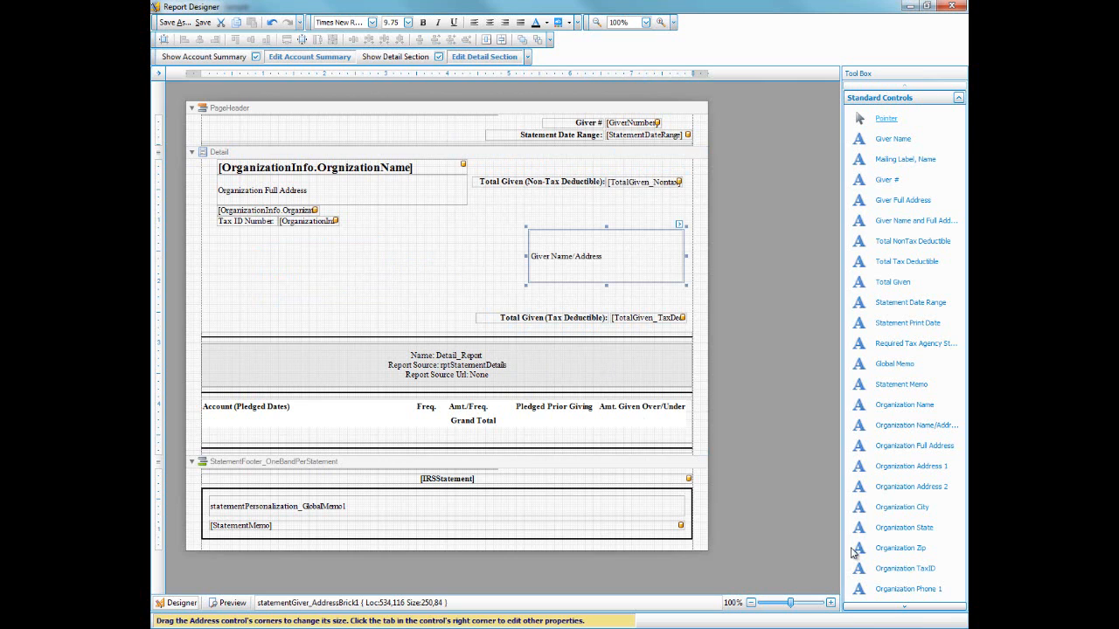
Step: Add a Logo or Image control below the organization's tax ID and close the Statement Designer without saving the layout
{"action": "left_click", "coordinate": [916, 610]}
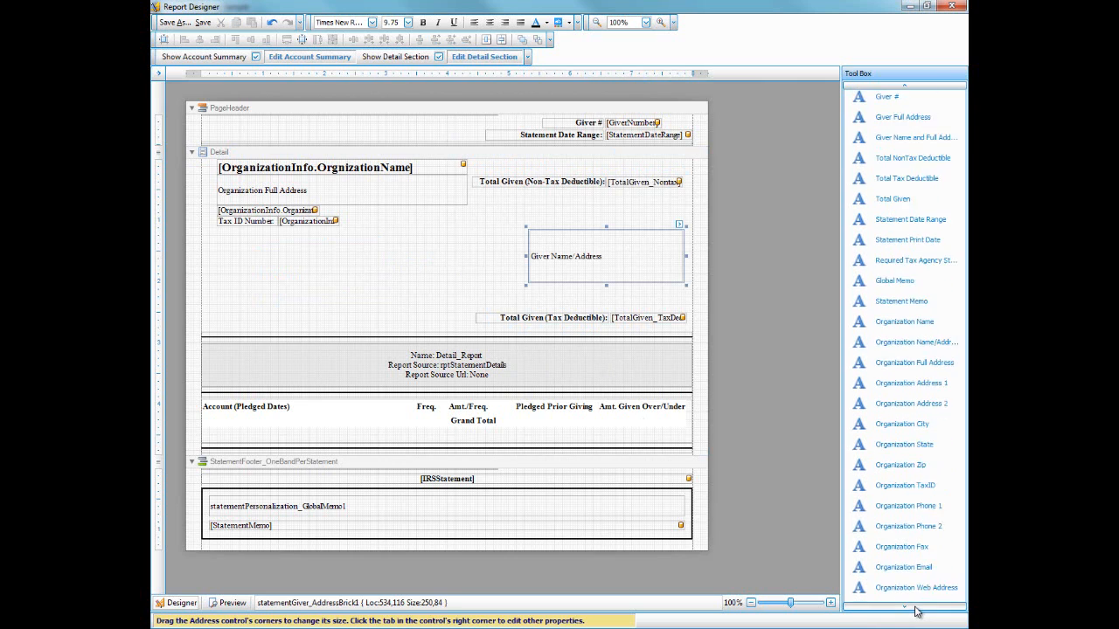
{"action": "left_click_drag", "start_coordinate": [889, 491], "coordinate": [247, 292]}
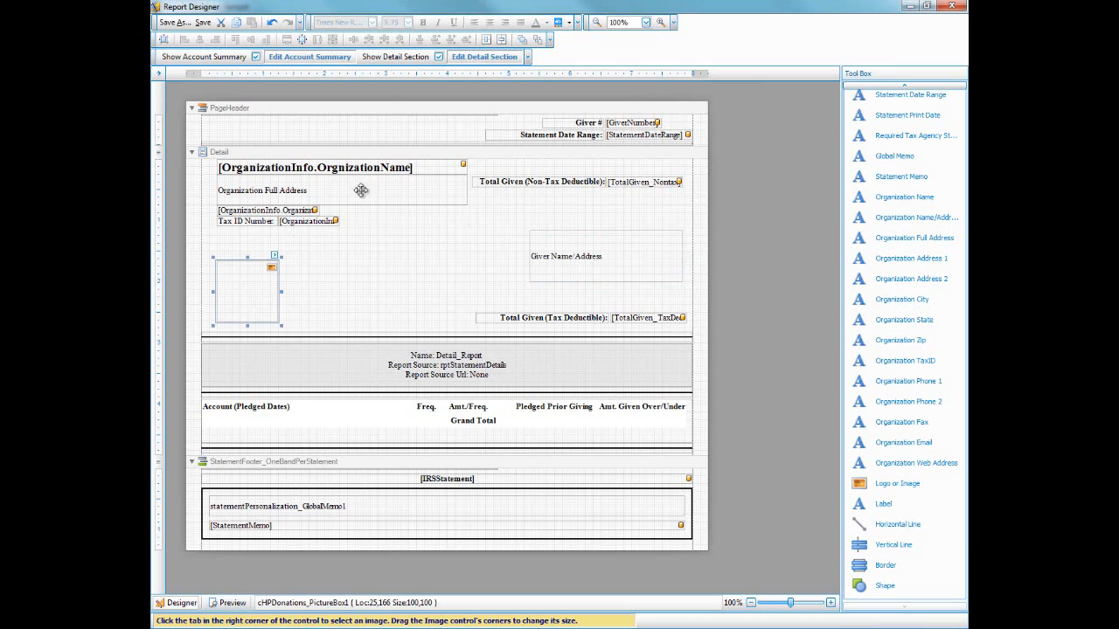
{"action": "left_click", "coordinate": [953, 7]}
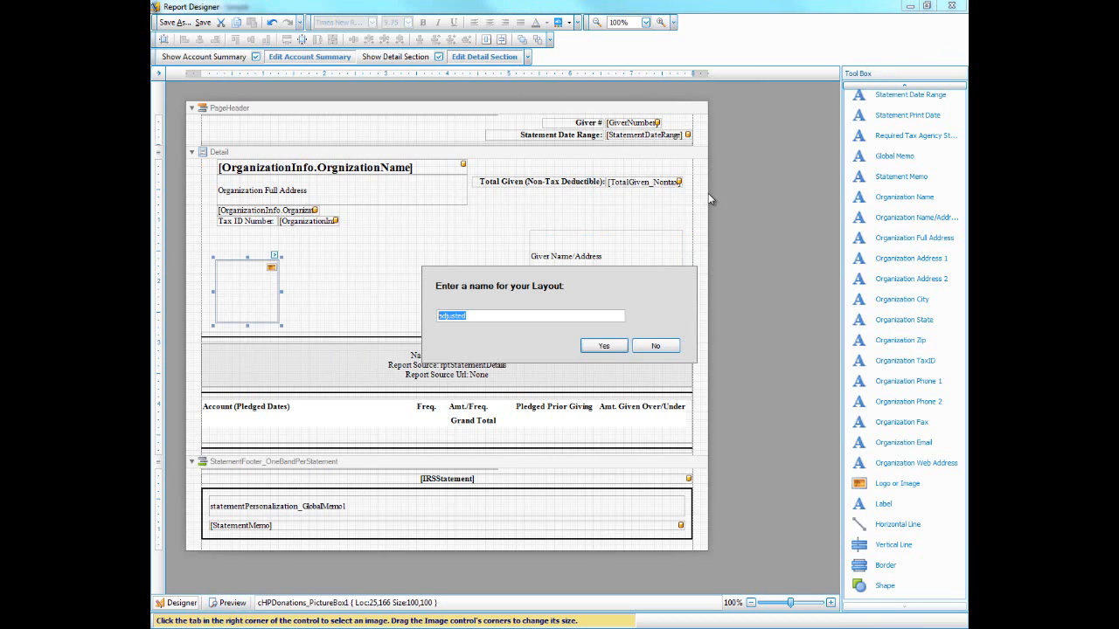
{"action": "left_click", "coordinate": [666, 349]}
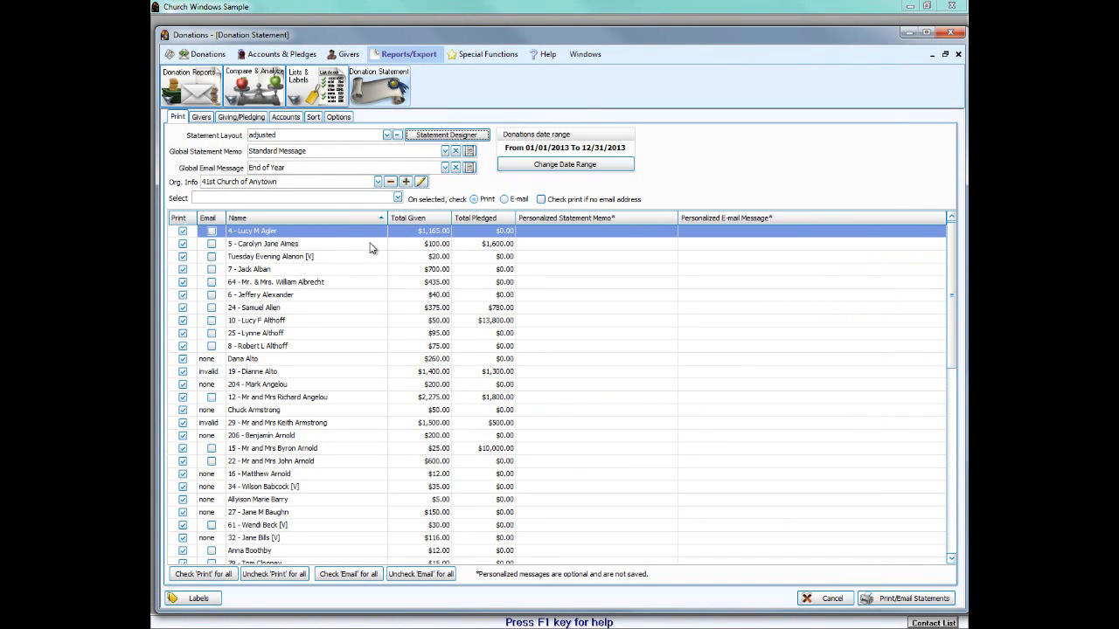
Step: Switch the givers in rows 2, 4, 7, 8 and 9 from printed to emailed statements, and clear printing for row 6
{"action": "left_click", "coordinate": [183, 248]}
{"action": "left_click", "coordinate": [211, 245]}
{"action": "left_click", "coordinate": [210, 272]}
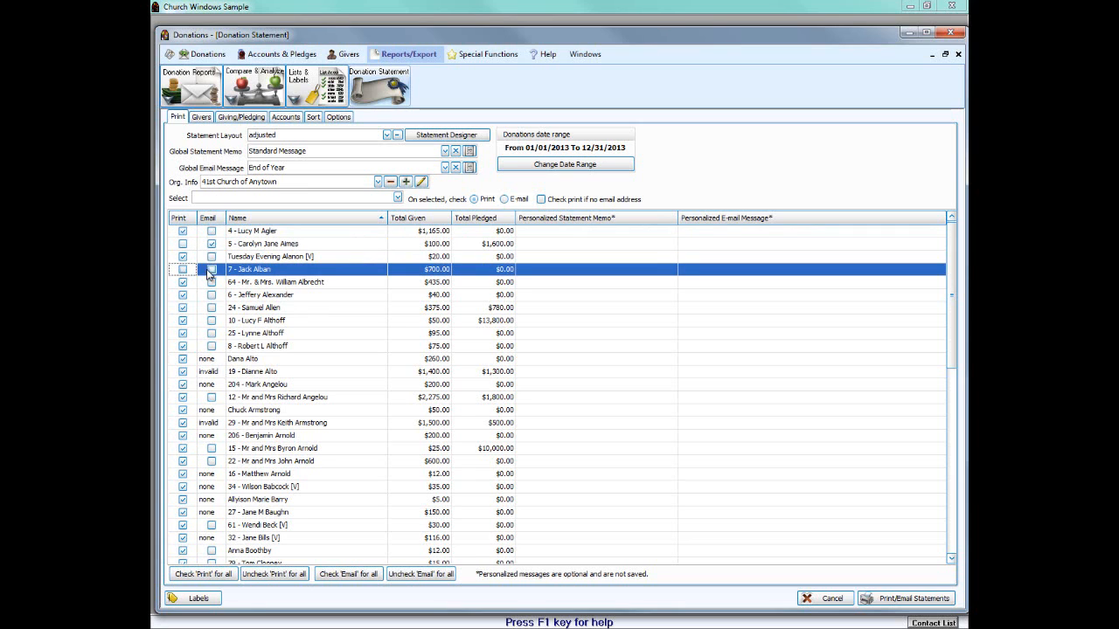
{"action": "left_click", "coordinate": [211, 270]}
{"action": "left_click", "coordinate": [183, 296]}
{"action": "left_click", "coordinate": [211, 308]}
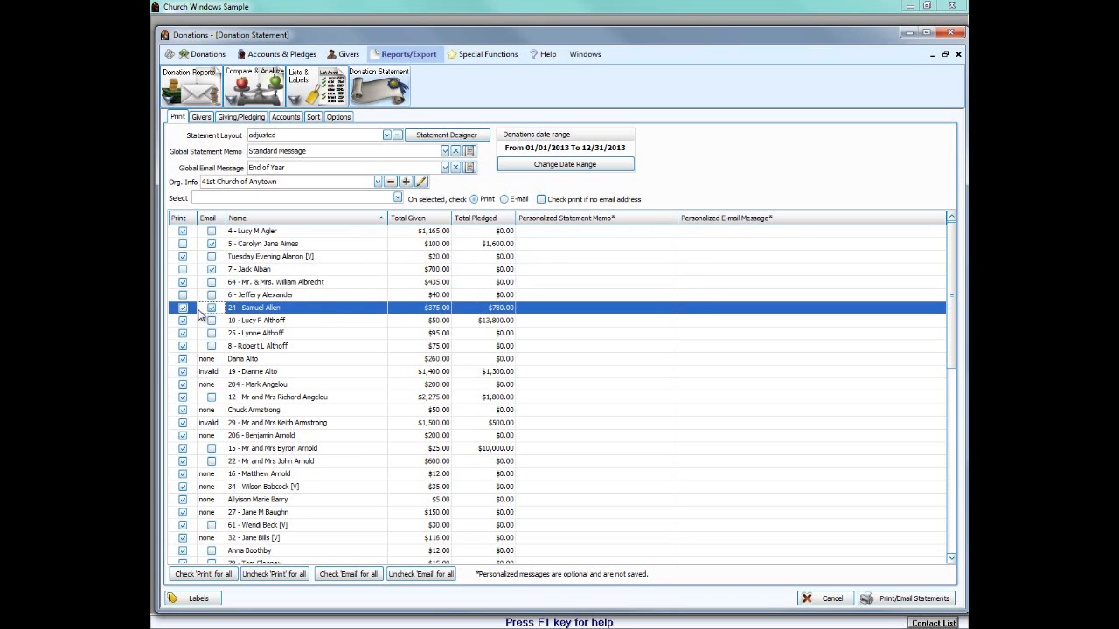
{"action": "left_click", "coordinate": [183, 308]}
{"action": "left_click", "coordinate": [183, 321]}
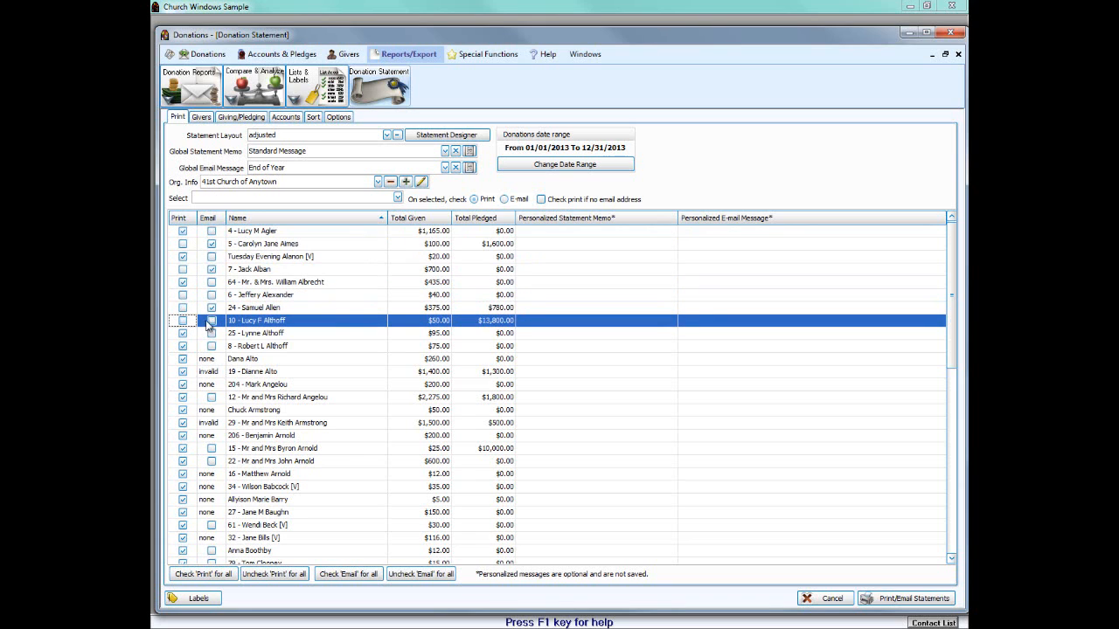
{"action": "left_click", "coordinate": [210, 321]}
{"action": "left_click", "coordinate": [183, 333]}
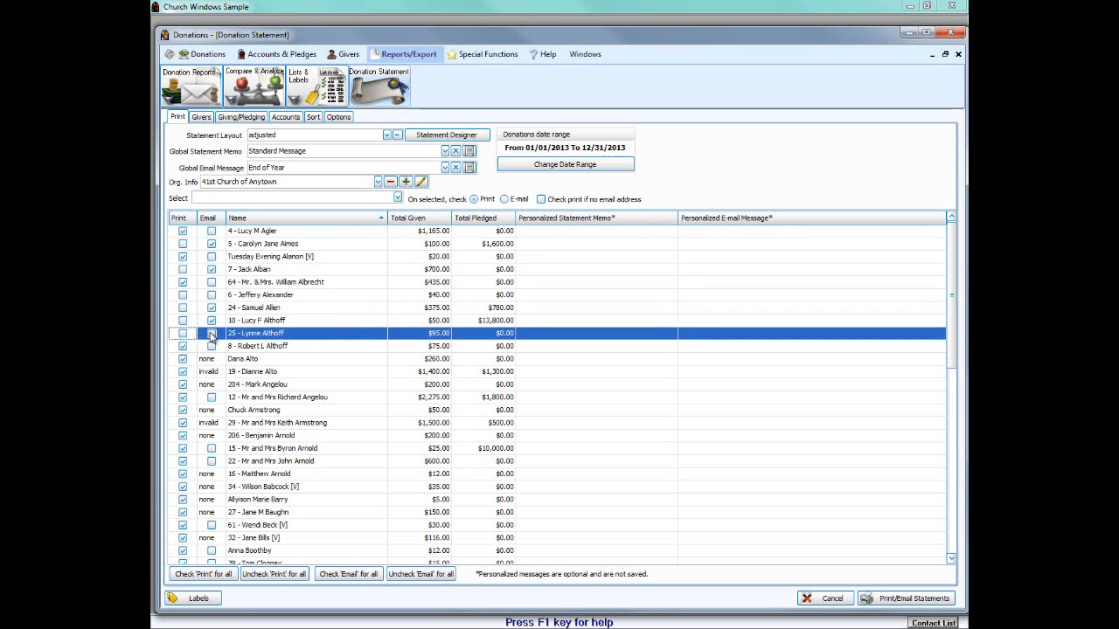
{"action": "left_click", "coordinate": [211, 334]}
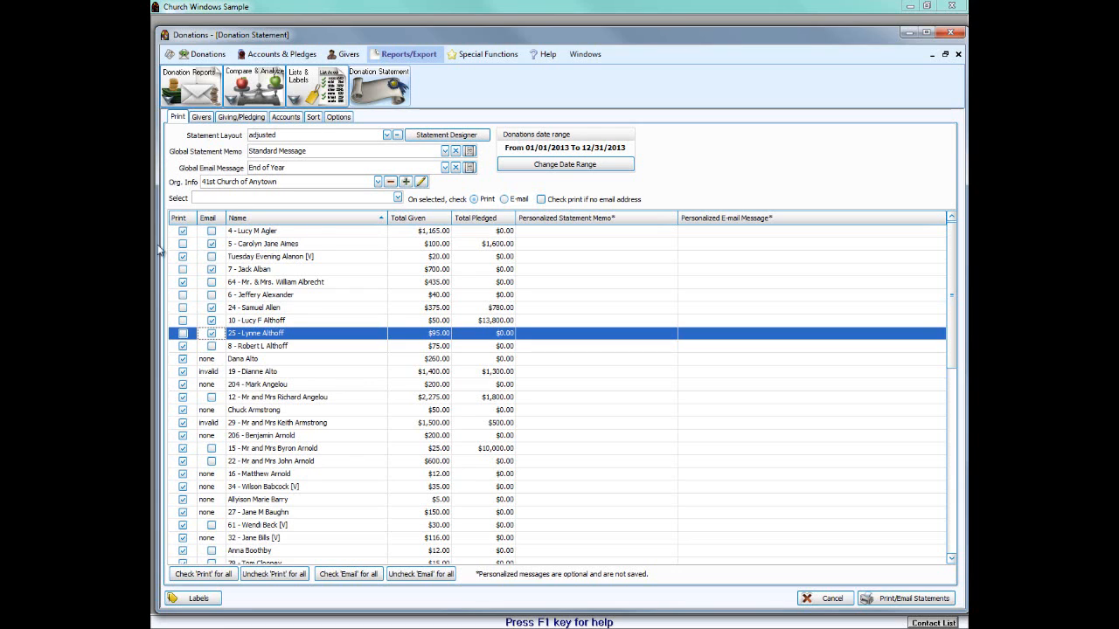
Step: Look through the statement's Givers, Giving/Pledging, Accounts, Sort and Options settings, including the custom label for Pledged, and close the form
{"action": "left_click", "coordinate": [200, 119]}
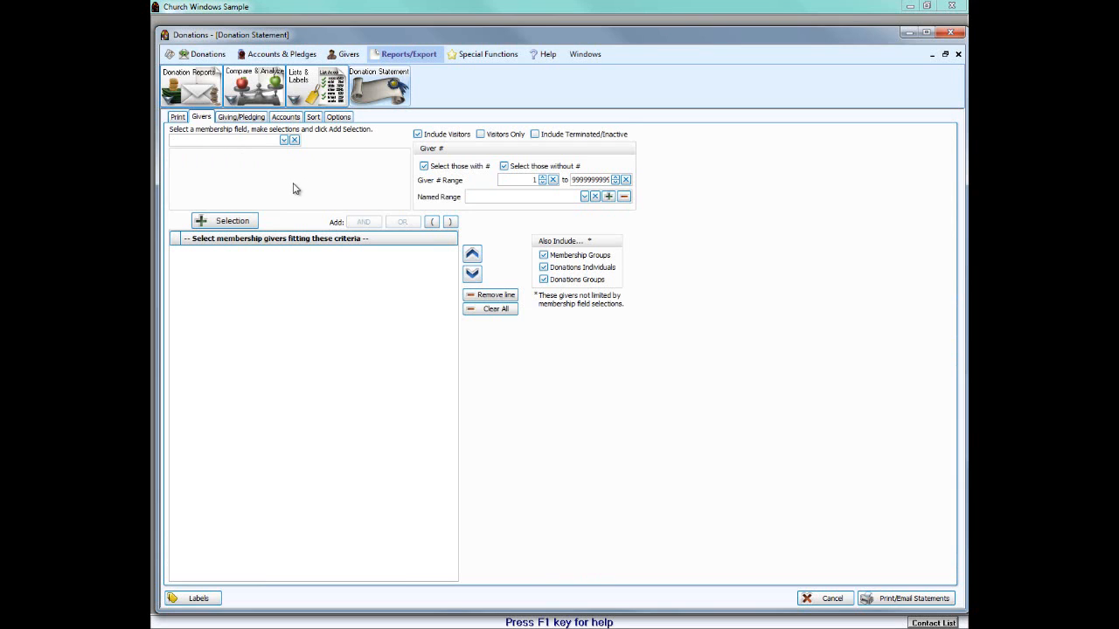
{"action": "left_click", "coordinate": [242, 117]}
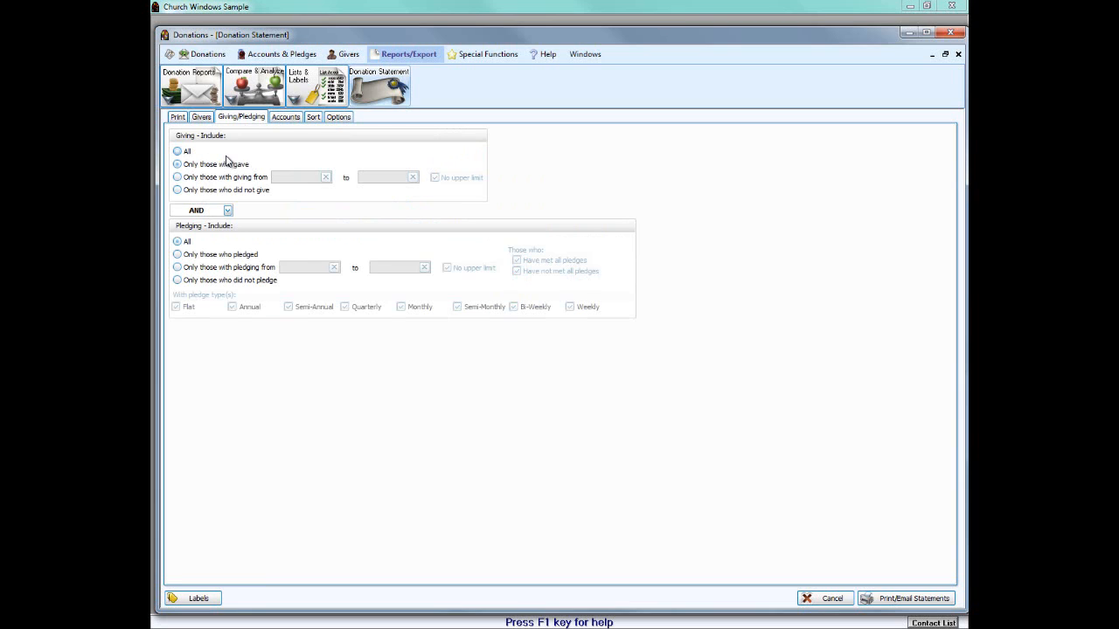
{"action": "left_click", "coordinate": [287, 119]}
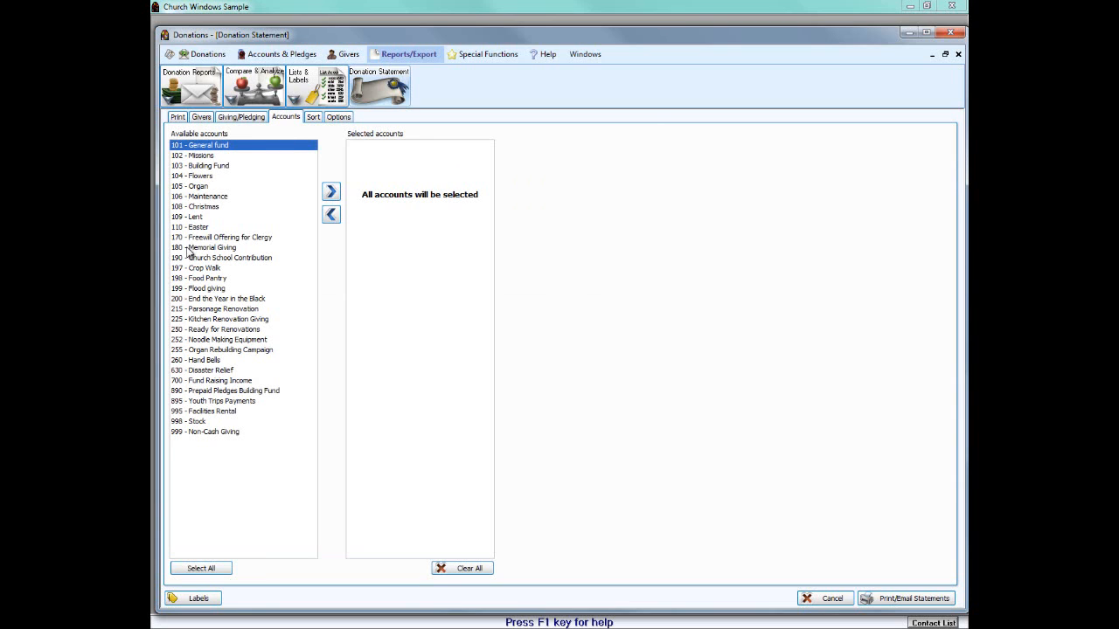
{"action": "left_click", "coordinate": [313, 120]}
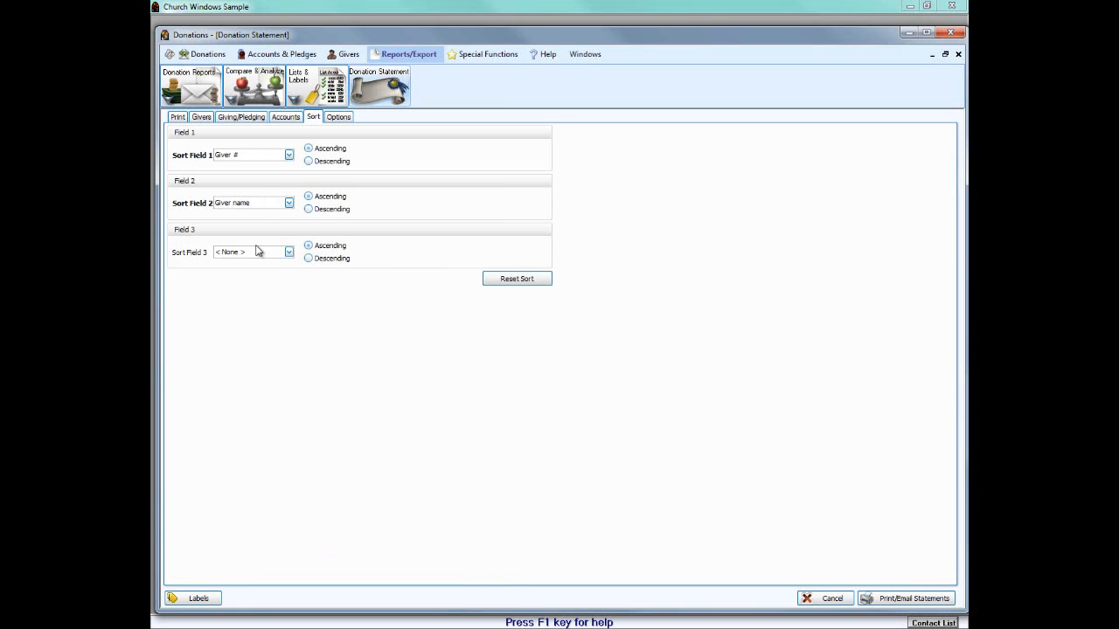
{"action": "left_click", "coordinate": [343, 120]}
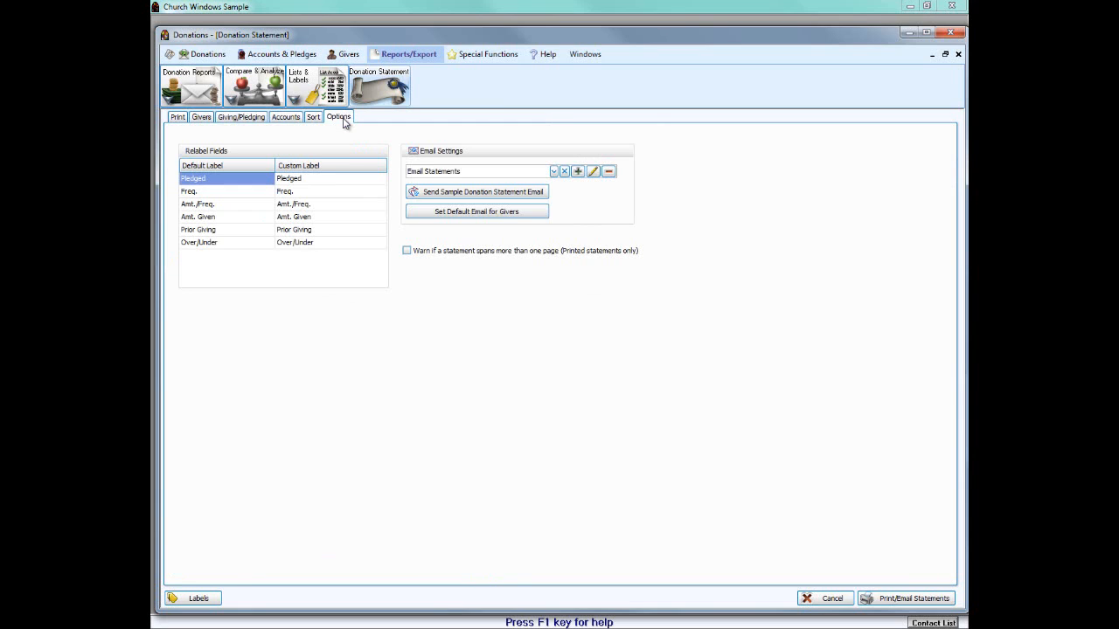
{"action": "left_click", "coordinate": [328, 179]}
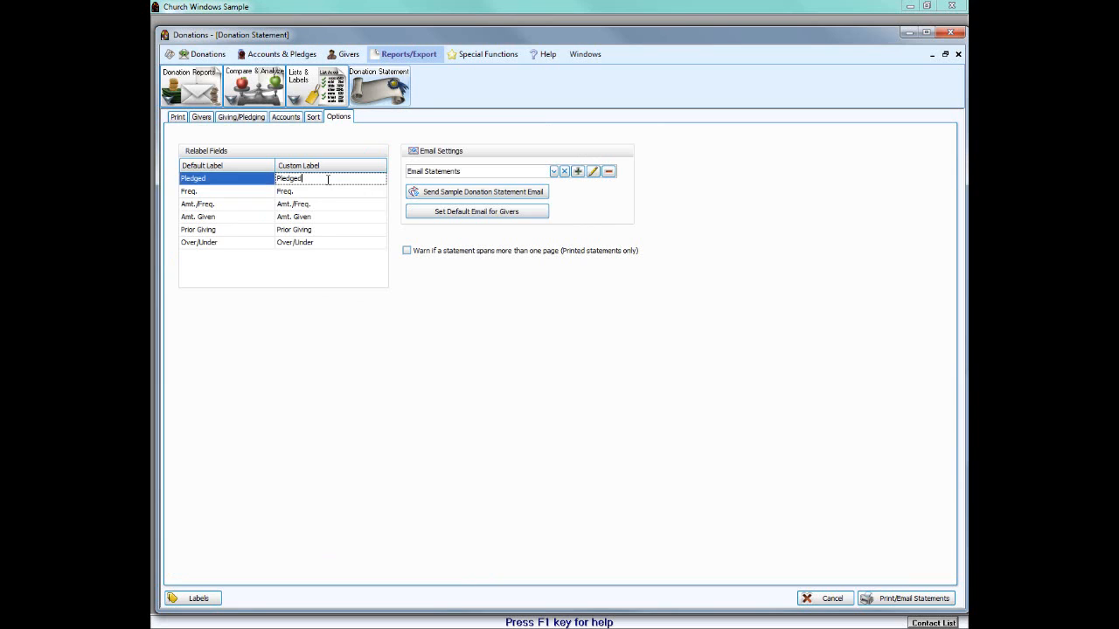
{"action": "double_click", "coordinate": [294, 179]}
{"action": "left_click", "coordinate": [958, 55]}
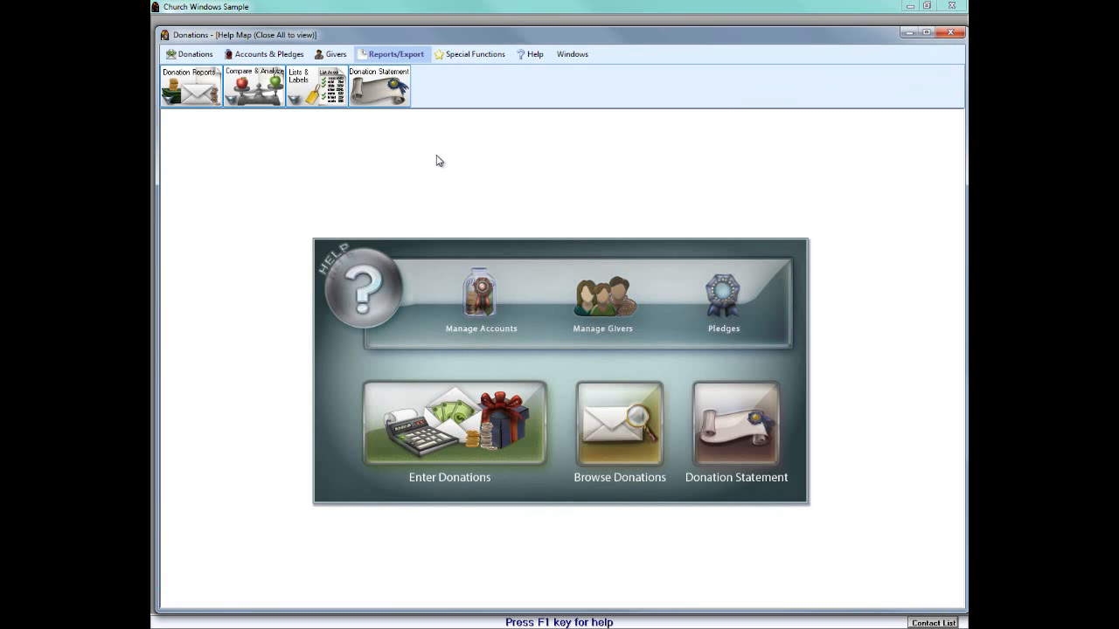
Step: Look at the special functions of the Donations module, minimize it and switch to the Accounting module
{"action": "left_click", "coordinate": [480, 59]}
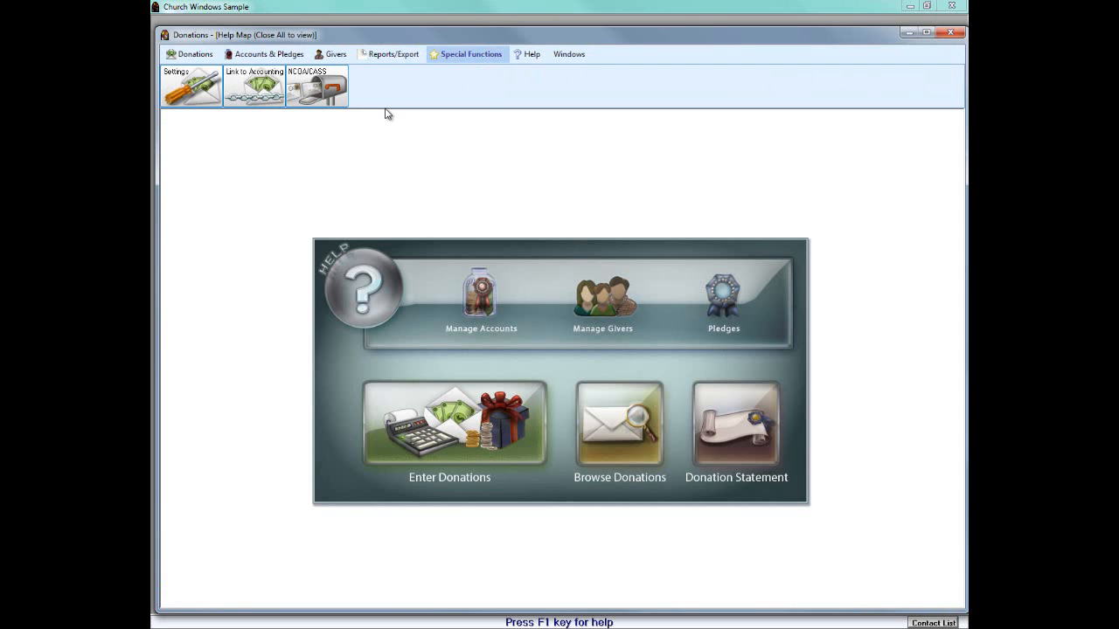
{"action": "left_click", "coordinate": [909, 34]}
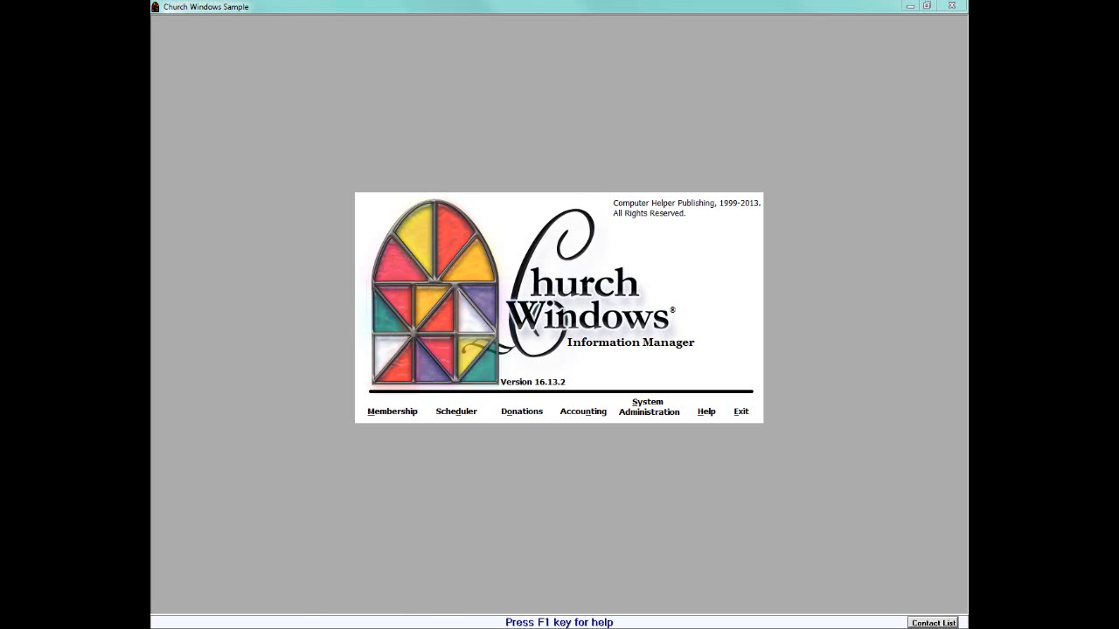
{"action": "mouse_move", "coordinate": [441, 626]}
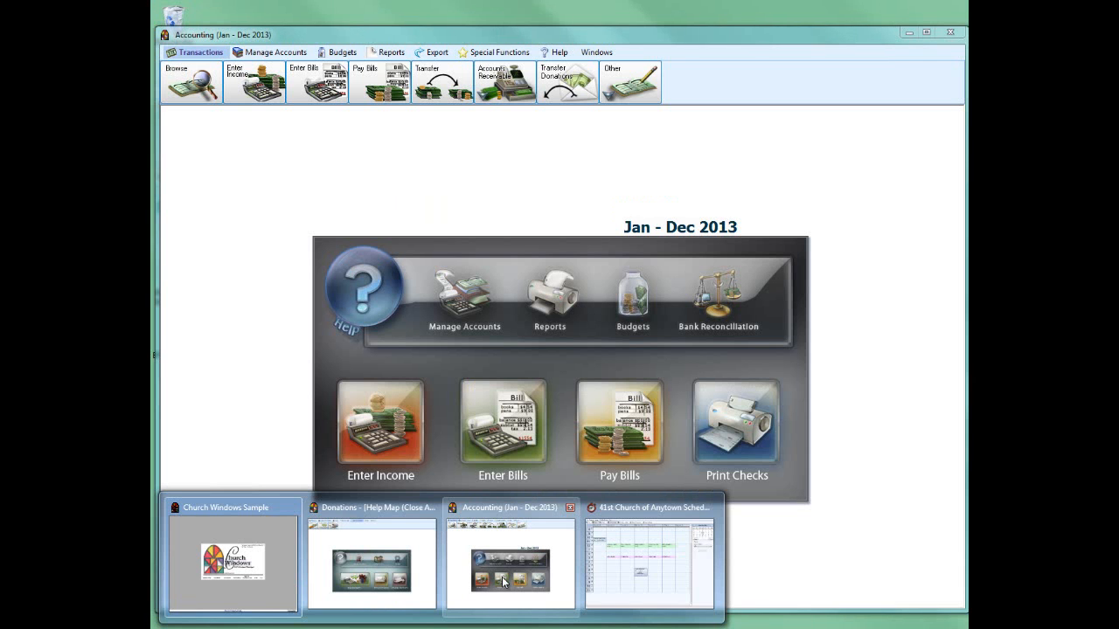
{"action": "left_click", "coordinate": [503, 582]}
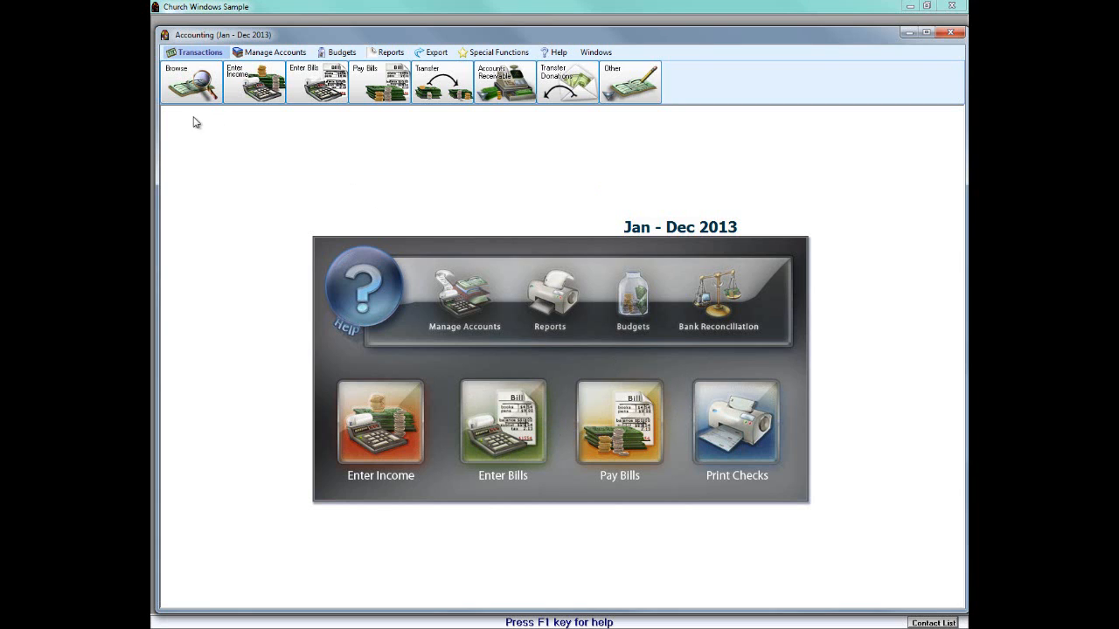
Step: Open the Browse Transactions list in the Accounting module
{"action": "left_click", "coordinate": [271, 52]}
{"action": "left_click", "coordinate": [184, 54]}
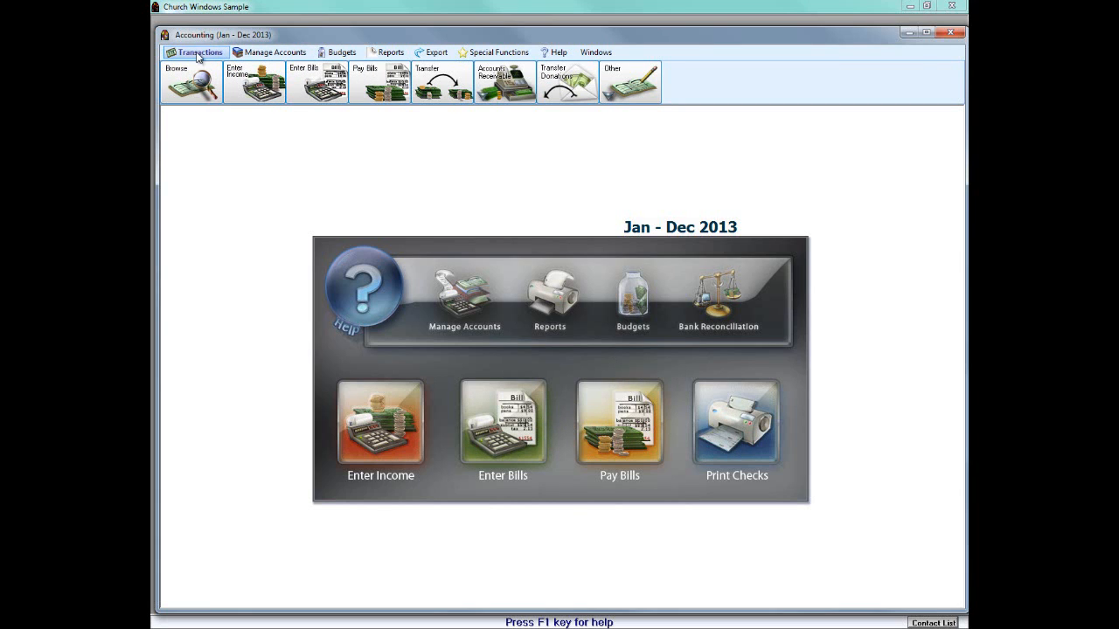
{"action": "left_click", "coordinate": [187, 90]}
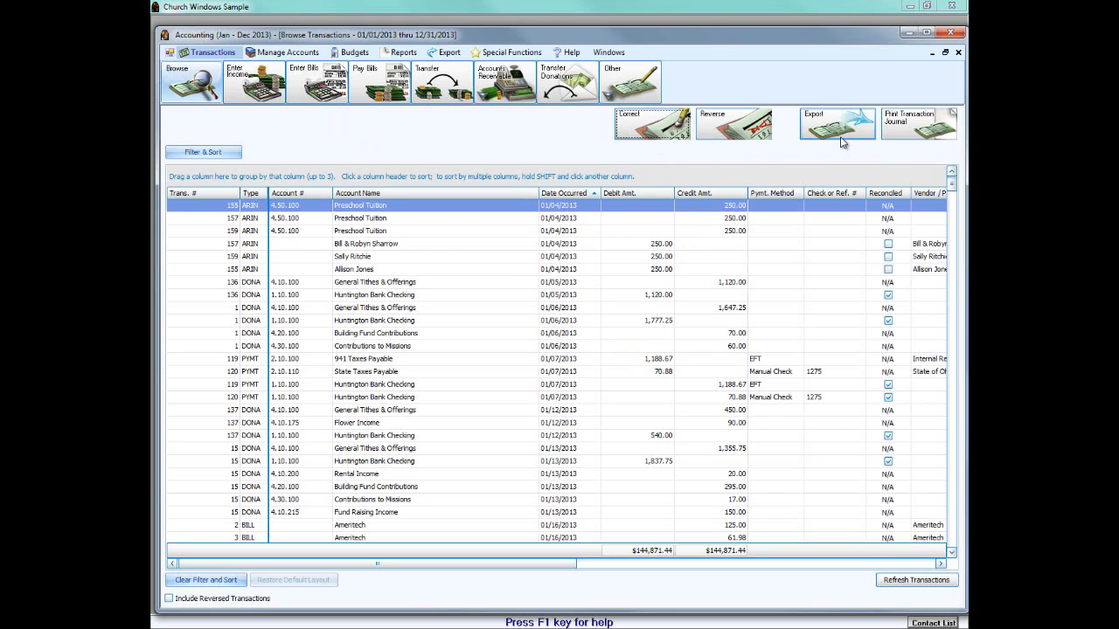
Step: Look through the transaction browser's Filter, Group & Sort and Columns options without applying changes, and close the transaction list
{"action": "left_click", "coordinate": [213, 159]}
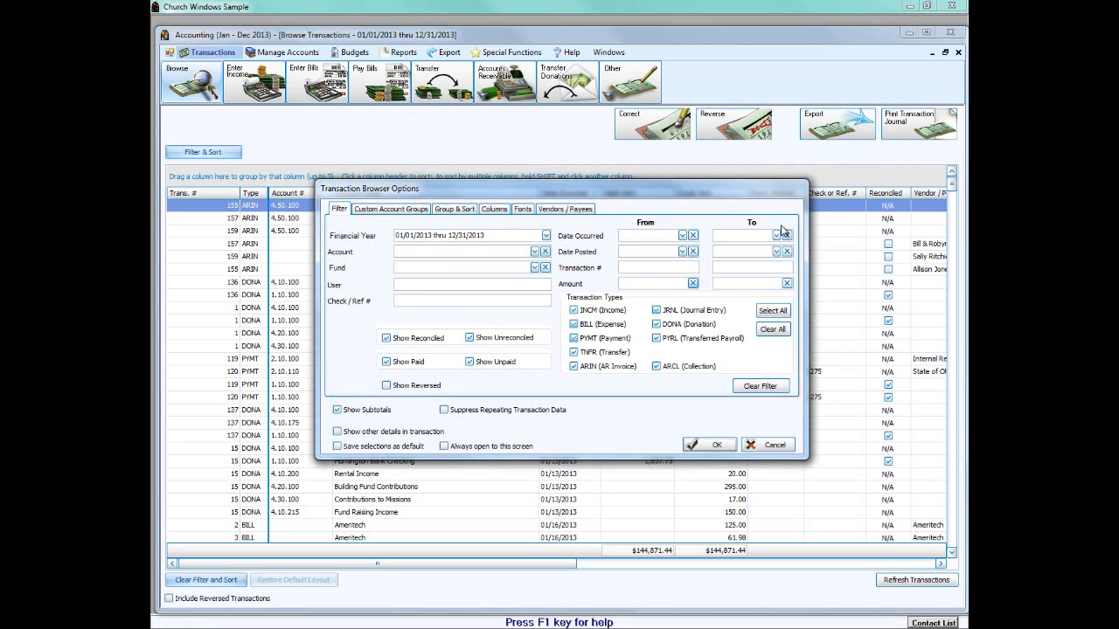
{"action": "left_click", "coordinate": [460, 213]}
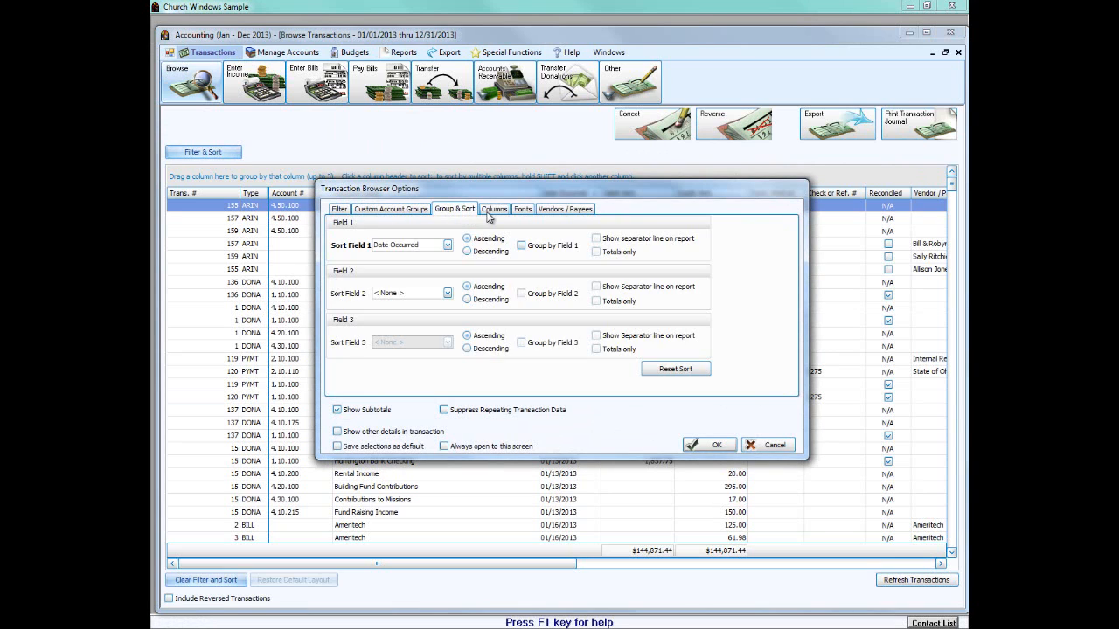
{"action": "left_click", "coordinate": [493, 211]}
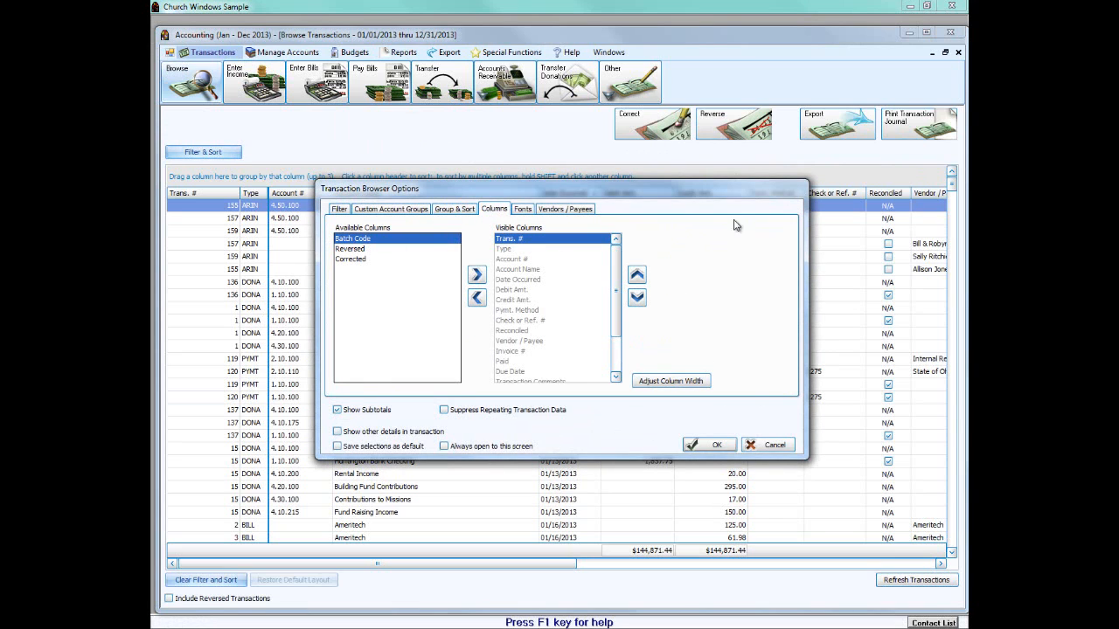
{"action": "left_click", "coordinate": [764, 448]}
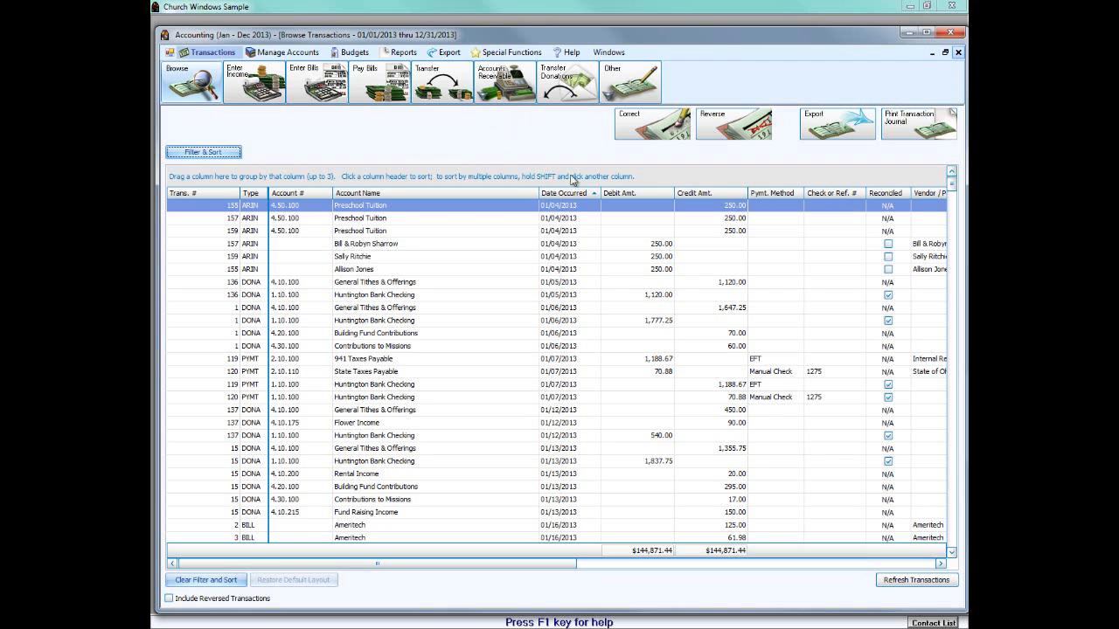
{"action": "left_click", "coordinate": [958, 54]}
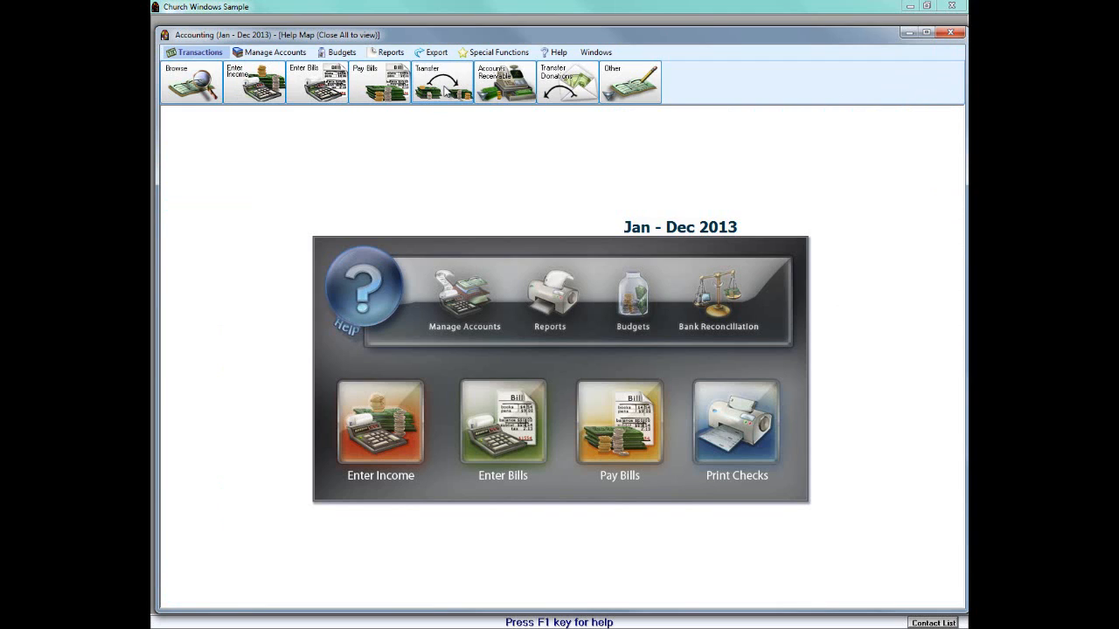
Step: Look at the Accounts Receivable functions, and open Transfer Donations to Accounting in an enlarged window
{"action": "left_click", "coordinate": [524, 96]}
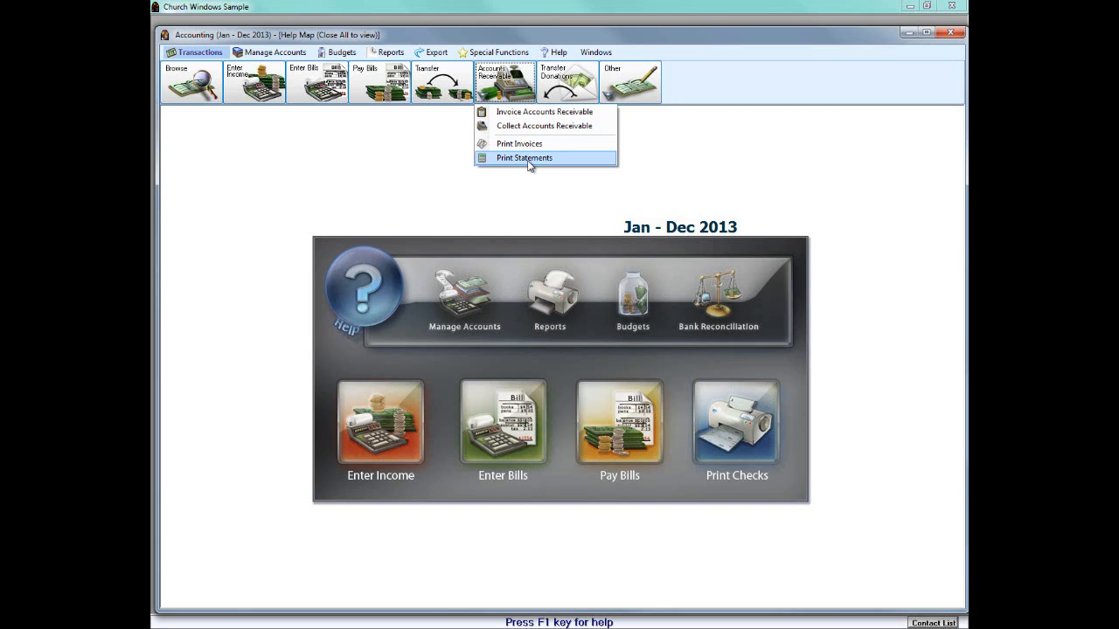
{"action": "left_click", "coordinate": [673, 135]}
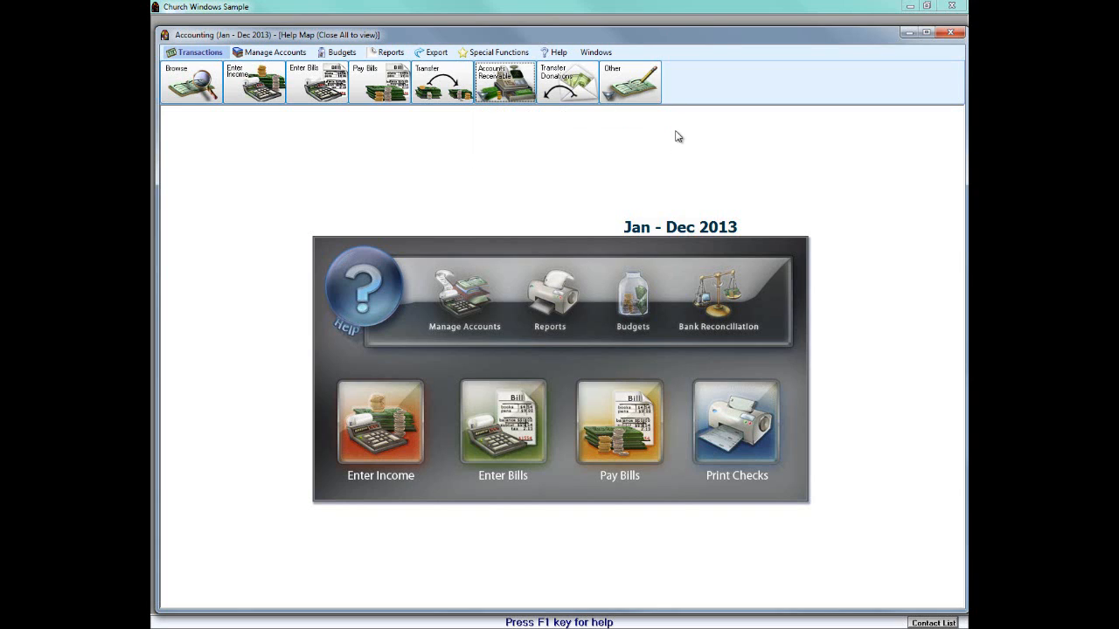
{"action": "left_click", "coordinate": [559, 82]}
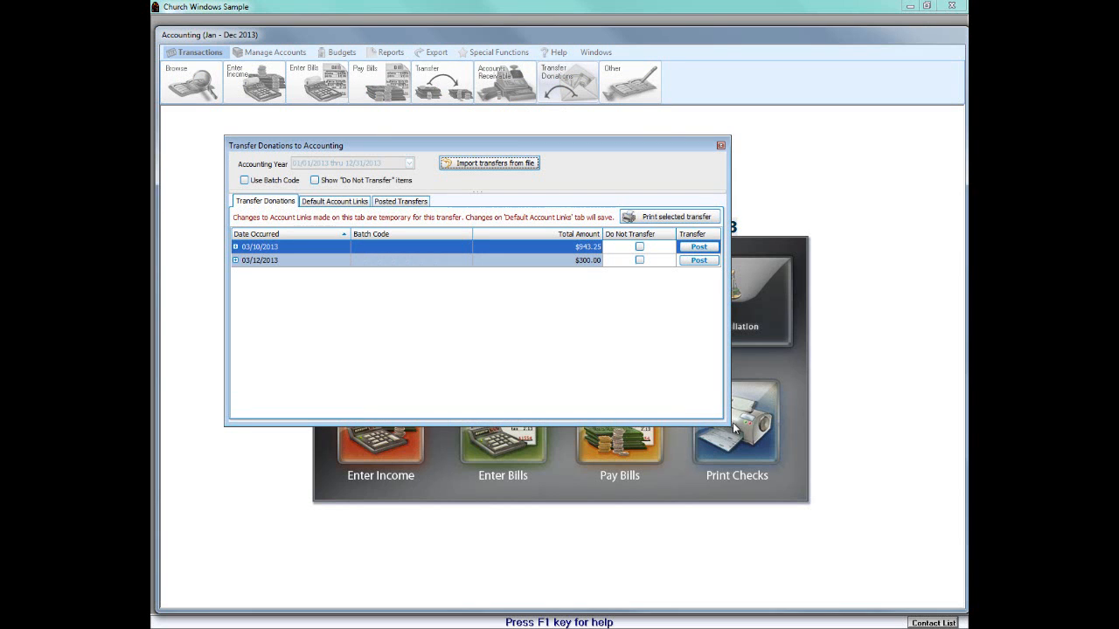
{"action": "left_click_drag", "start_coordinate": [725, 423], "coordinate": [885, 538]}
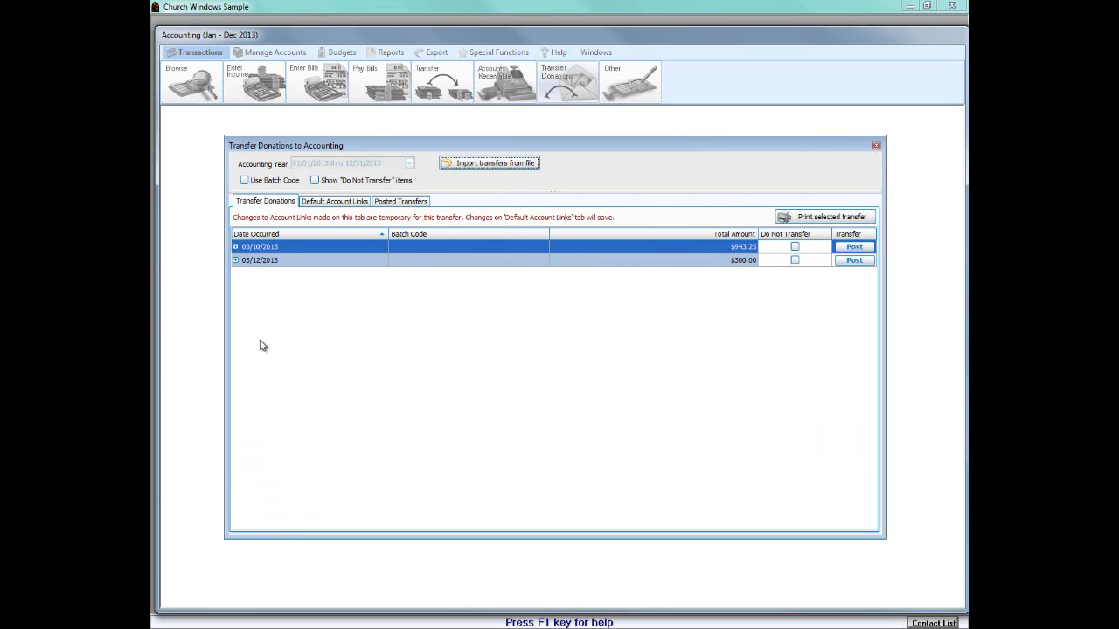
Step: Review the default account links from giving accounts to debit and credit accounts, including the Crop Walk credit account
{"action": "left_click", "coordinate": [340, 204]}
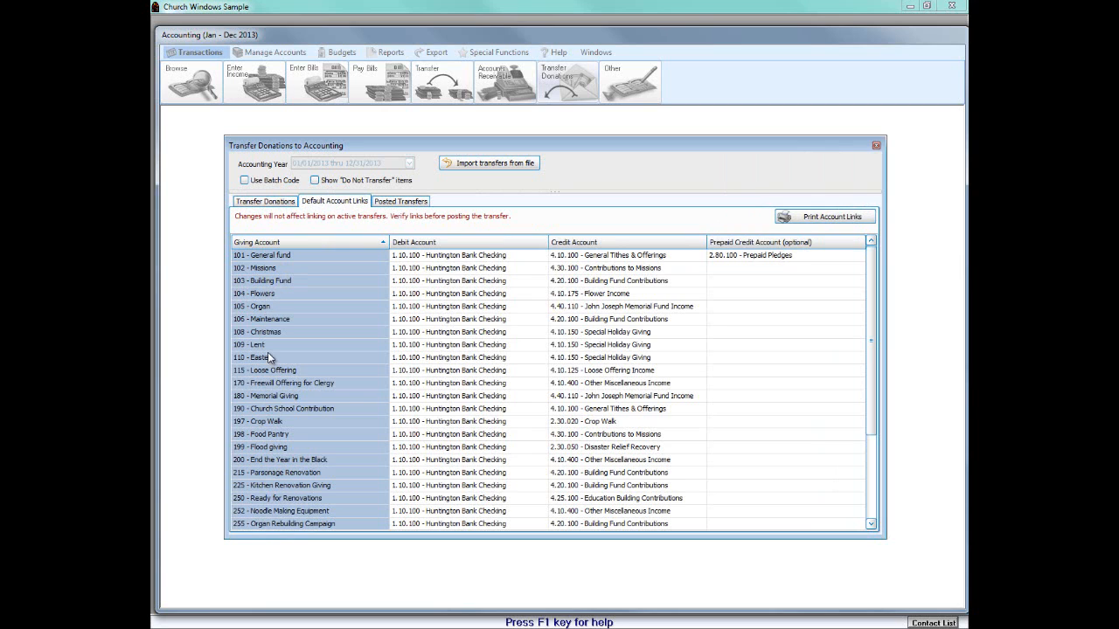
{"action": "scroll", "coordinate": [268, 330], "scroll_direction": "down", "scroll_amount": 2}
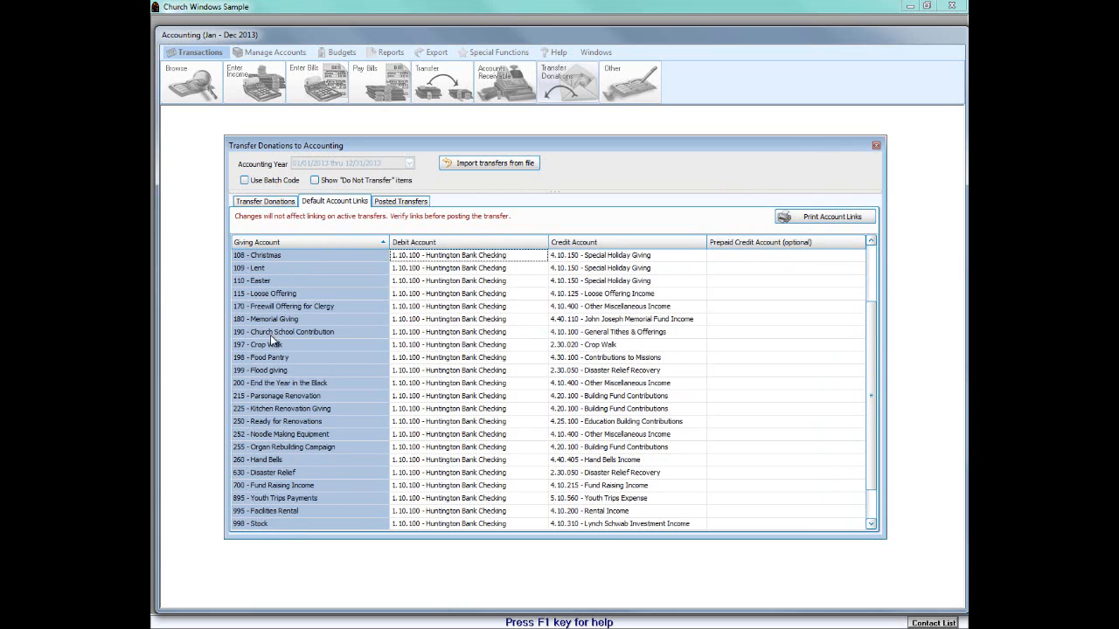
{"action": "scroll", "coordinate": [270, 335], "scroll_direction": "down", "scroll_amount": 1}
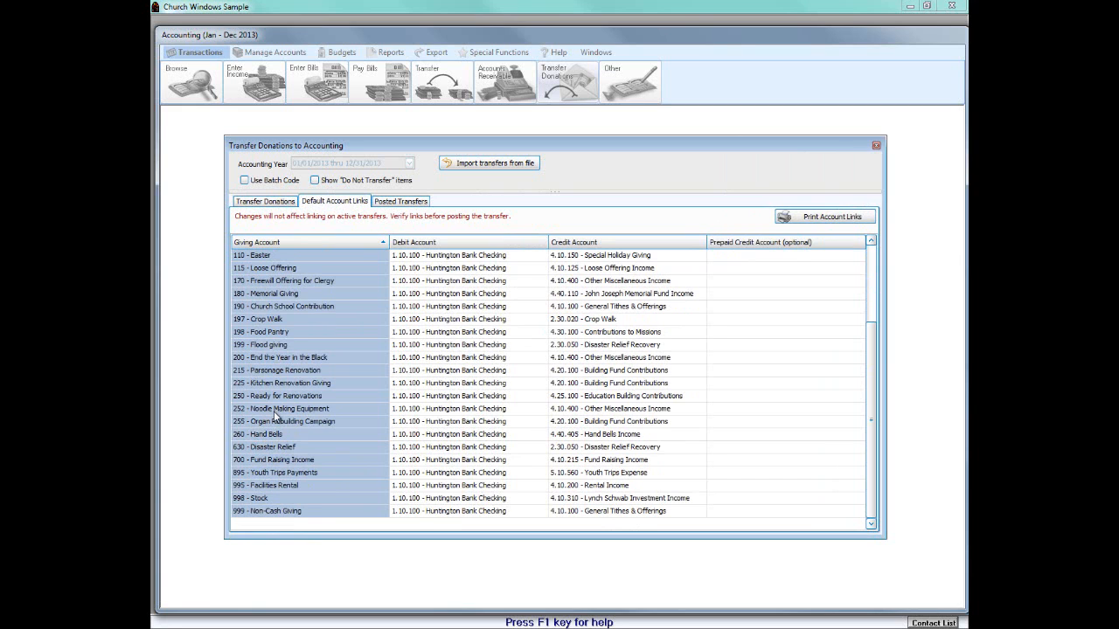
{"action": "scroll", "coordinate": [273, 411], "scroll_direction": "up", "scroll_amount": 3}
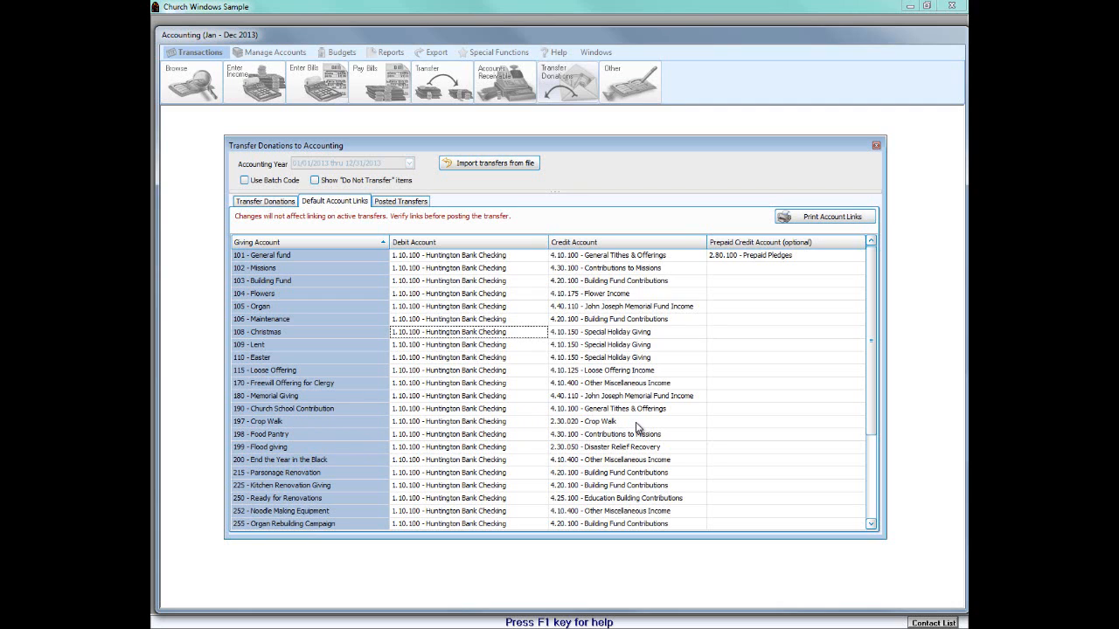
{"action": "left_click", "coordinate": [637, 423]}
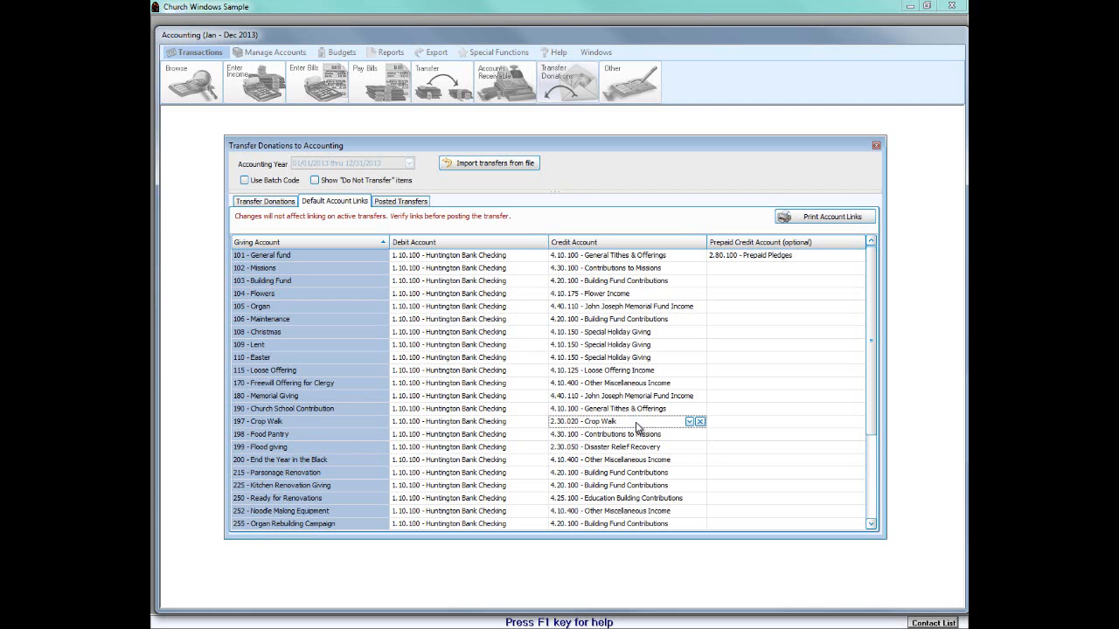
{"action": "left_click", "coordinate": [872, 527]}
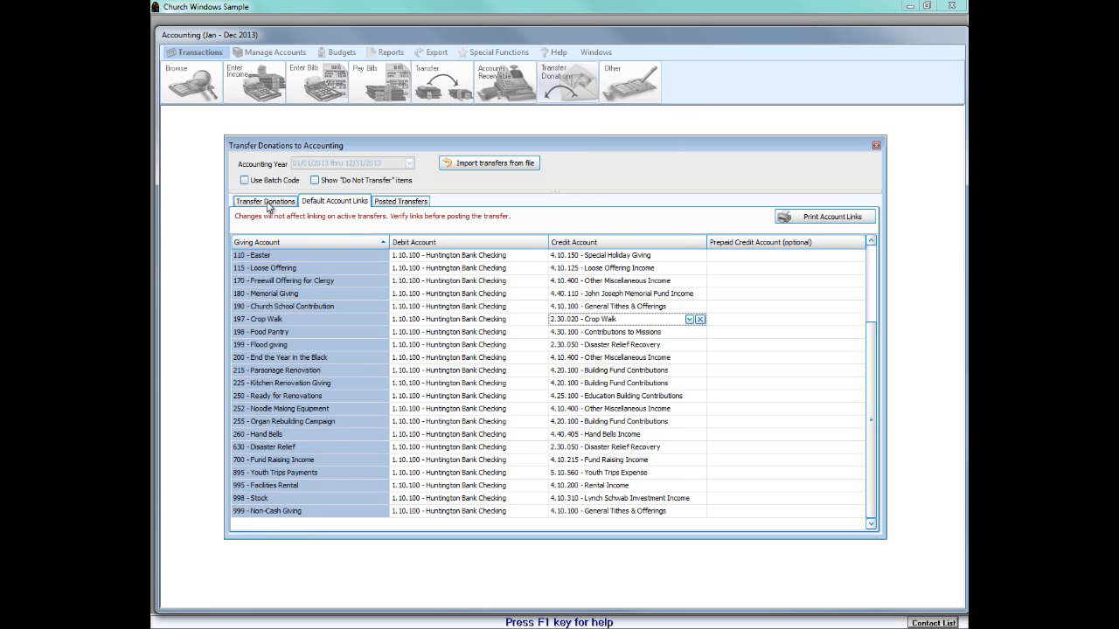
Step: Examine the account breakdown of the pending 03/10/2013 donation transfer, and close the transfer window without posting
{"action": "left_click", "coordinate": [269, 202]}
{"action": "left_click", "coordinate": [335, 202]}
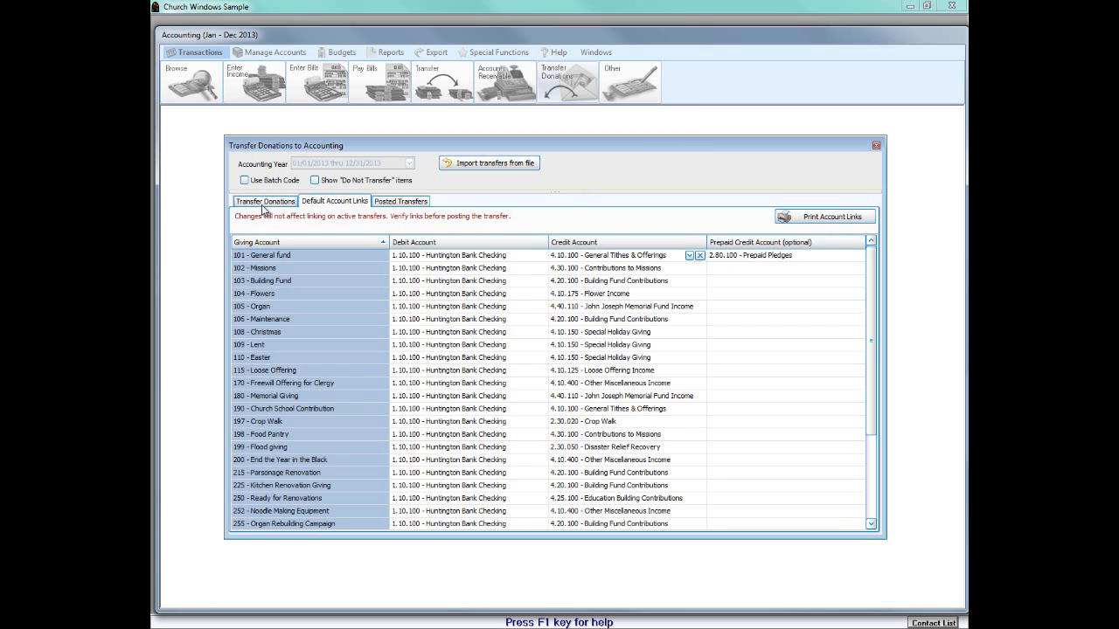
{"action": "left_click", "coordinate": [264, 204]}
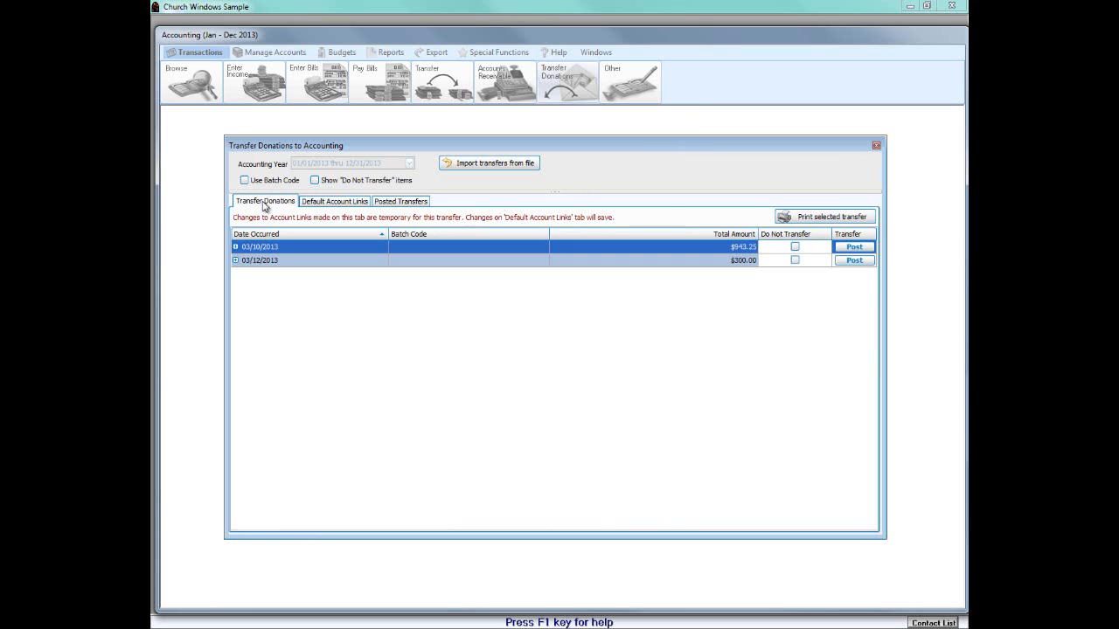
{"action": "left_click", "coordinate": [235, 247]}
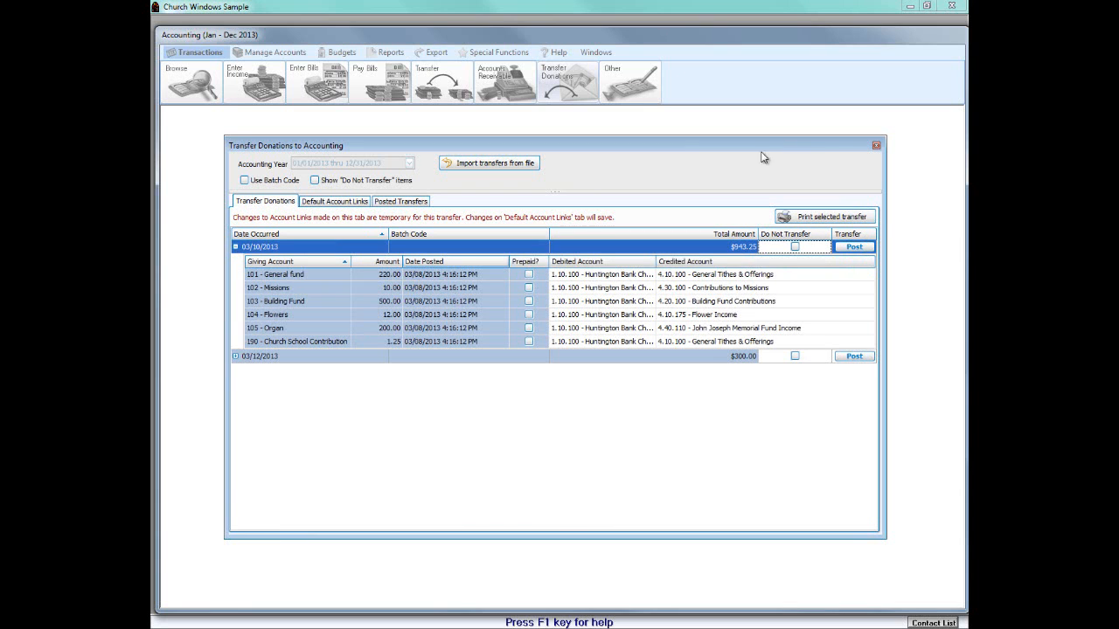
{"action": "left_click", "coordinate": [877, 147]}
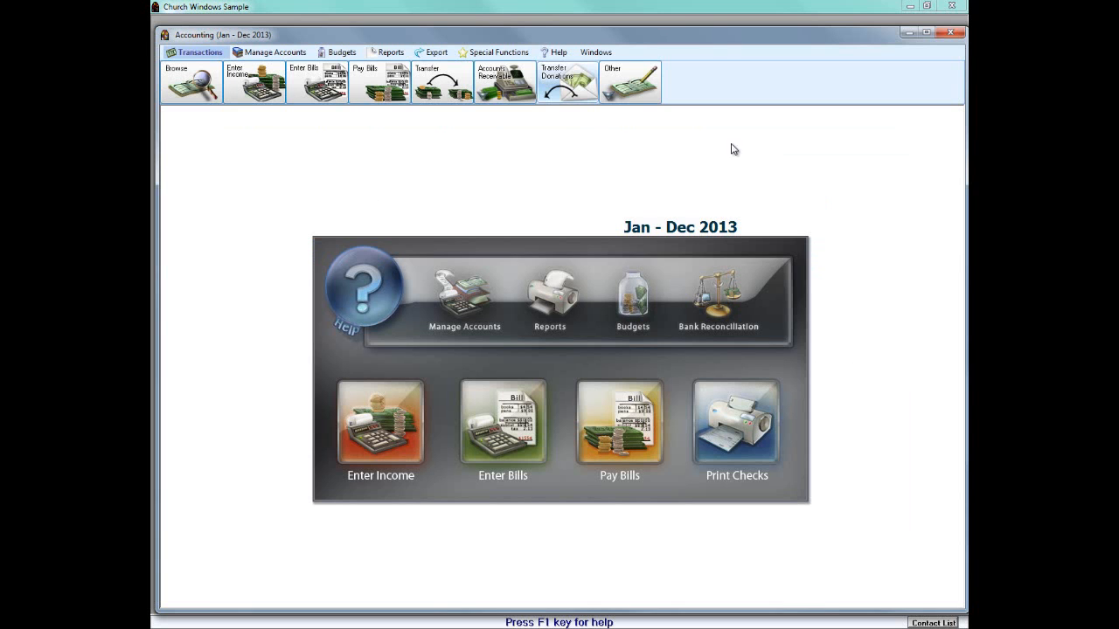
Step: Look at the other transaction types, and open the Chart of Accounts from account management in an enlarged window
{"action": "left_click", "coordinate": [631, 85]}
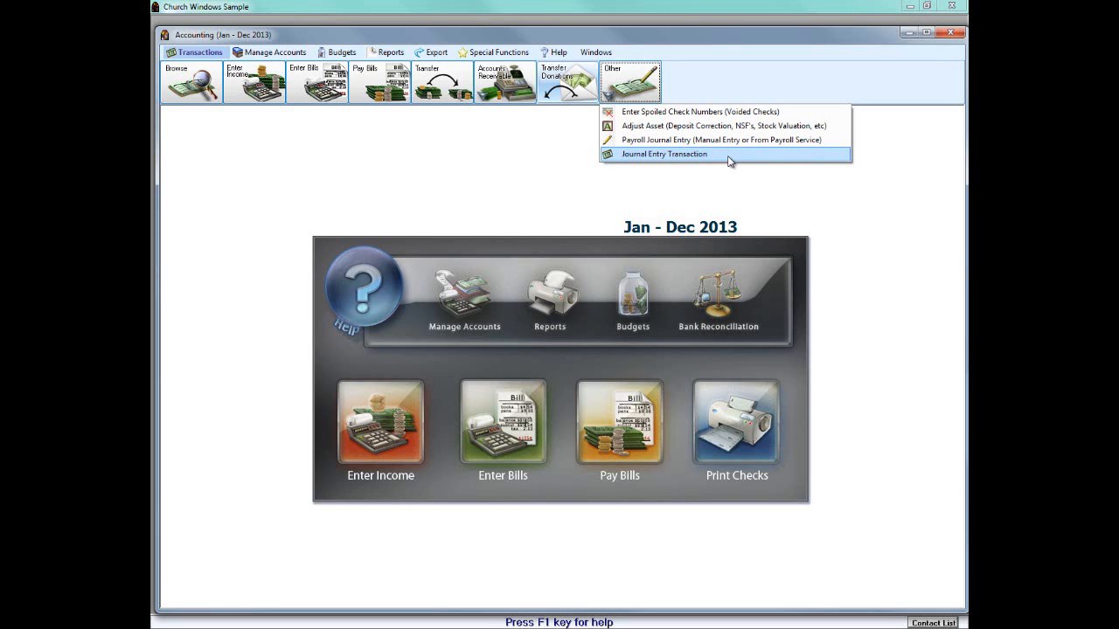
{"action": "left_click", "coordinate": [263, 53]}
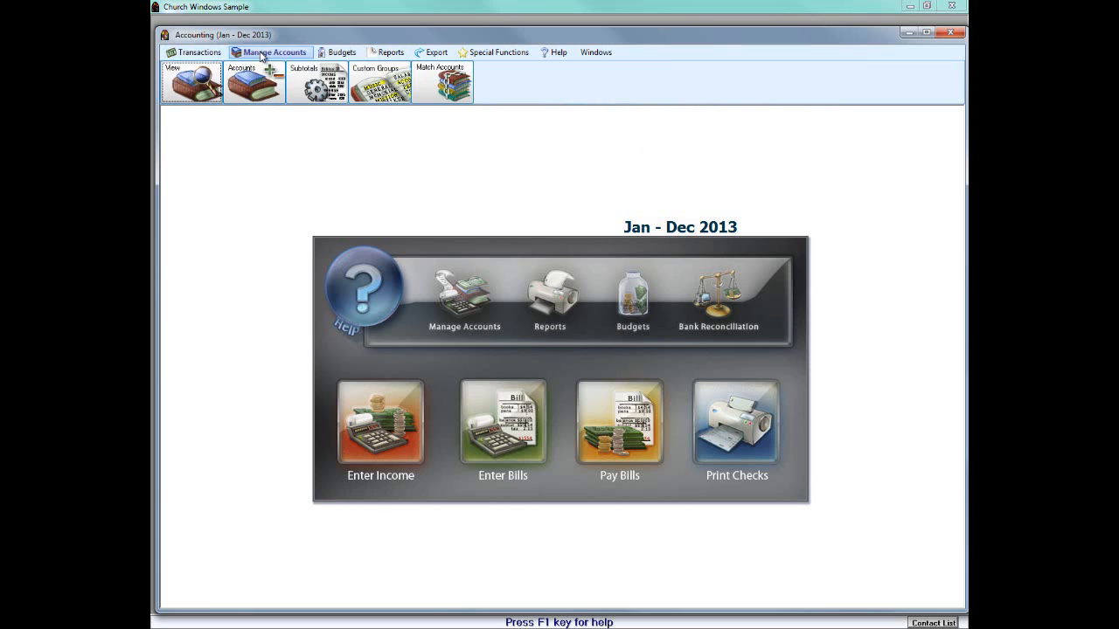
{"action": "left_click", "coordinate": [196, 90]}
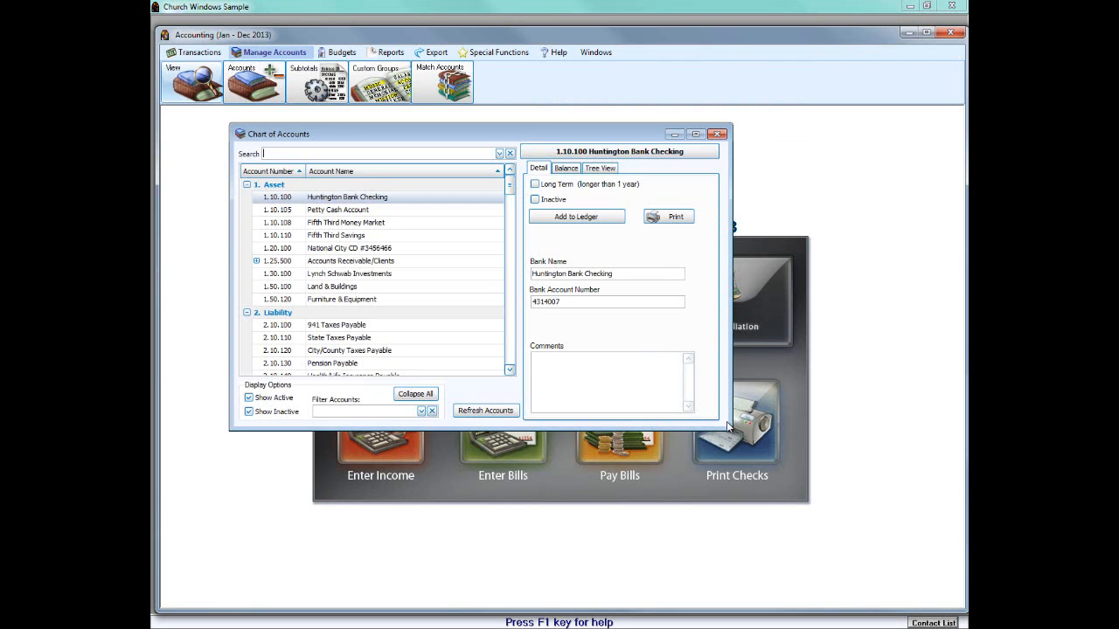
{"action": "left_click_drag", "start_coordinate": [731, 429], "coordinate": [963, 580]}
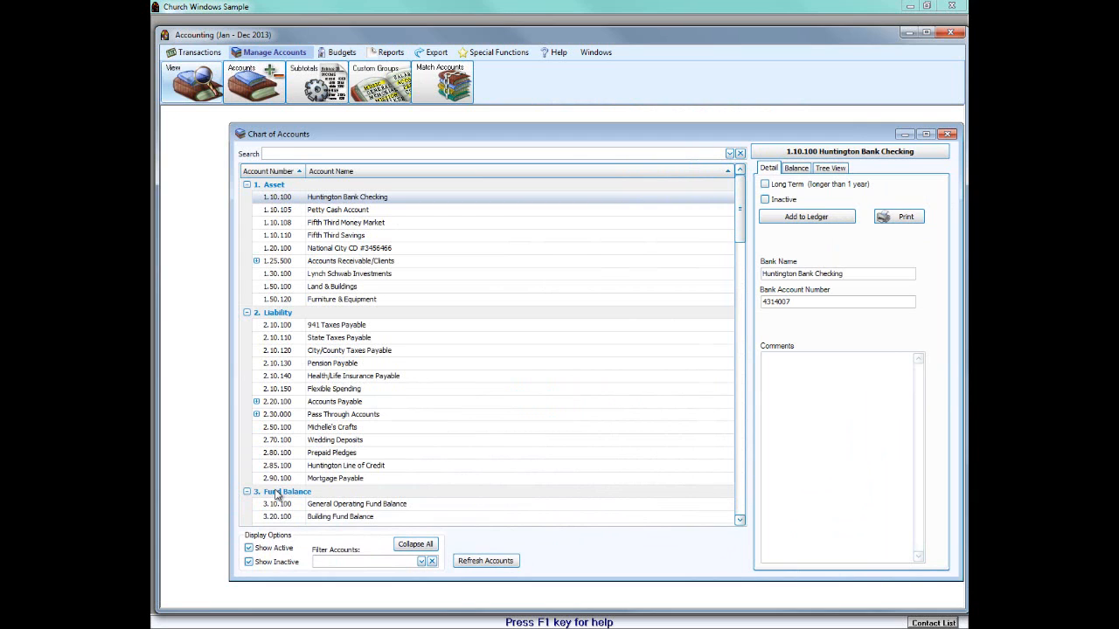
{"action": "left_click_drag", "start_coordinate": [739, 233], "coordinate": [741, 210]}
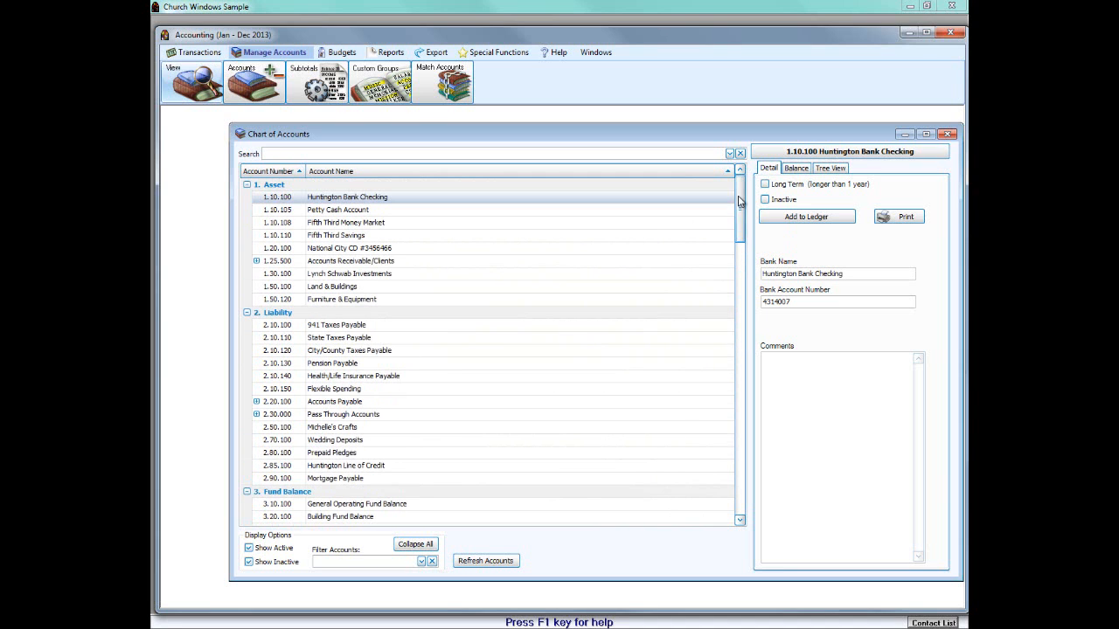
Step: Expand Accounts Payable, view the vendor/payee details of Clark's Organ Repair, and close the Chart of Accounts
{"action": "left_click", "coordinate": [257, 401]}
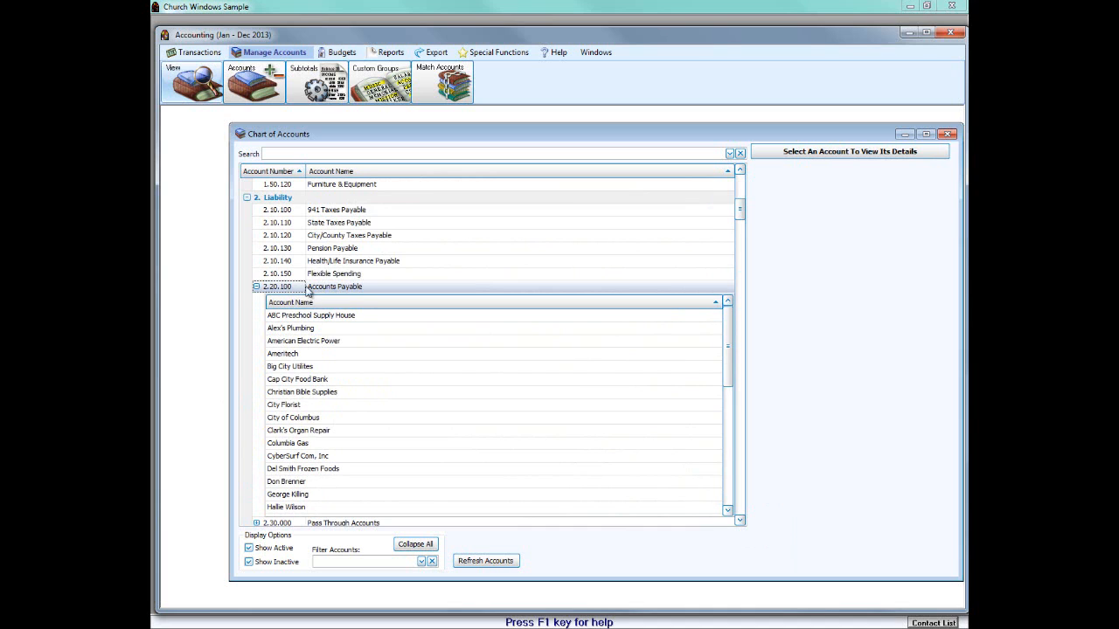
{"action": "left_click", "coordinate": [256, 287]}
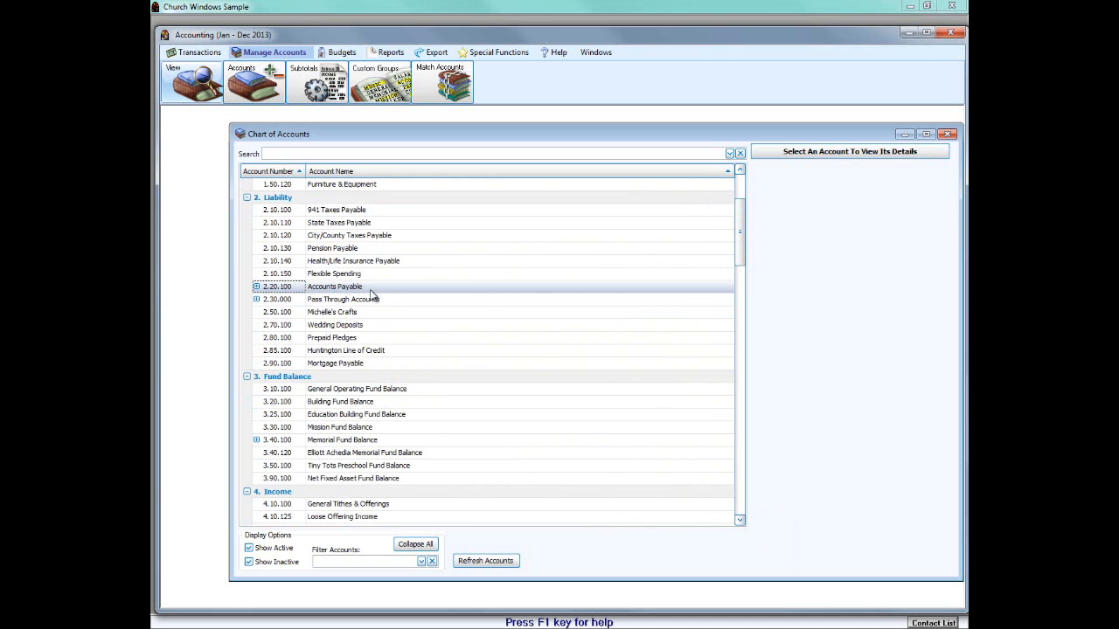
{"action": "left_click", "coordinate": [256, 287]}
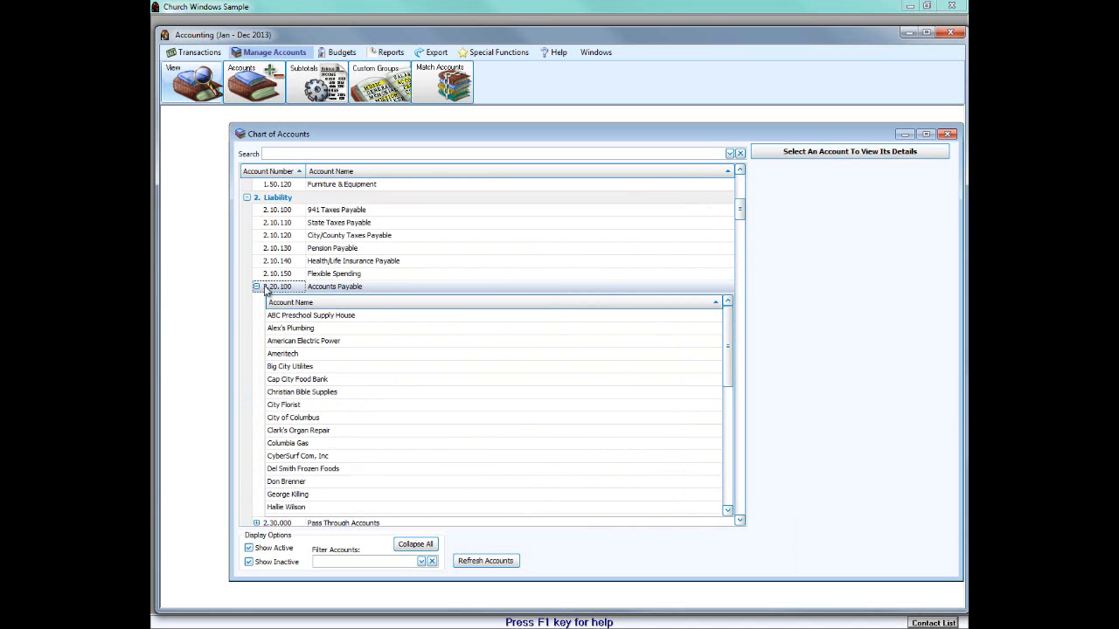
{"action": "scroll", "coordinate": [345, 365], "scroll_direction": "down", "scroll_amount": 2}
{"action": "left_click", "coordinate": [343, 353]}
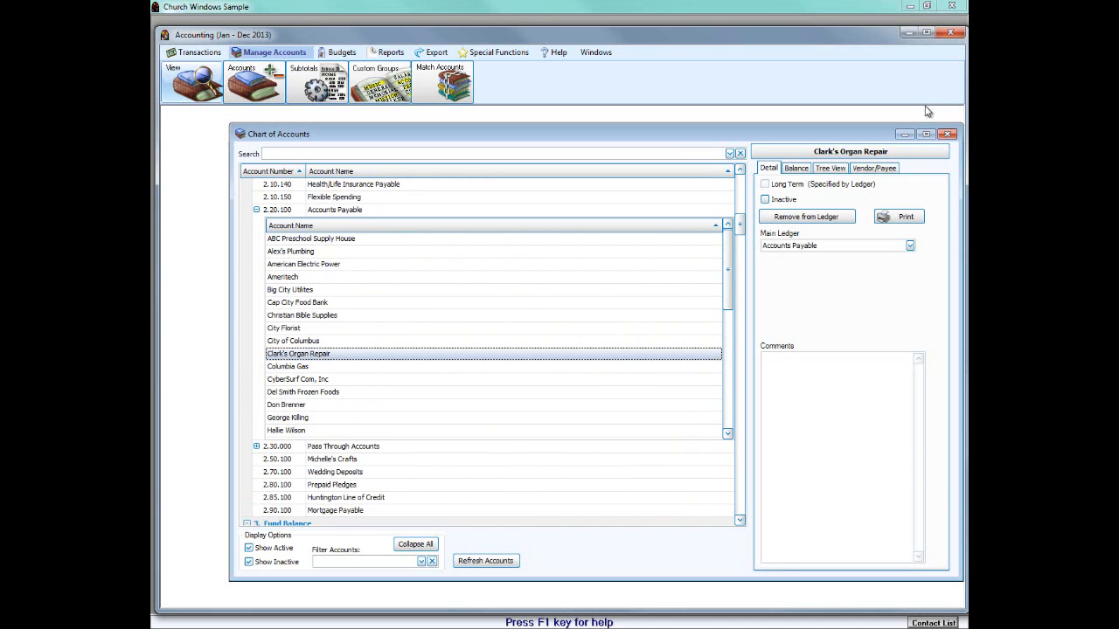
{"action": "left_click", "coordinate": [887, 170]}
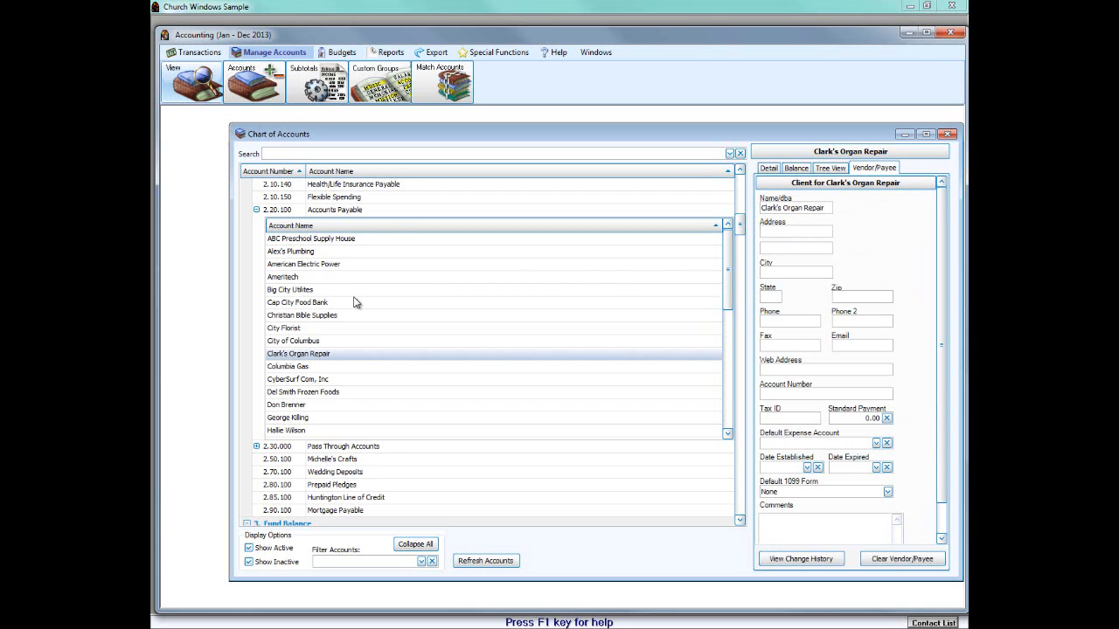
{"action": "left_click", "coordinate": [948, 135]}
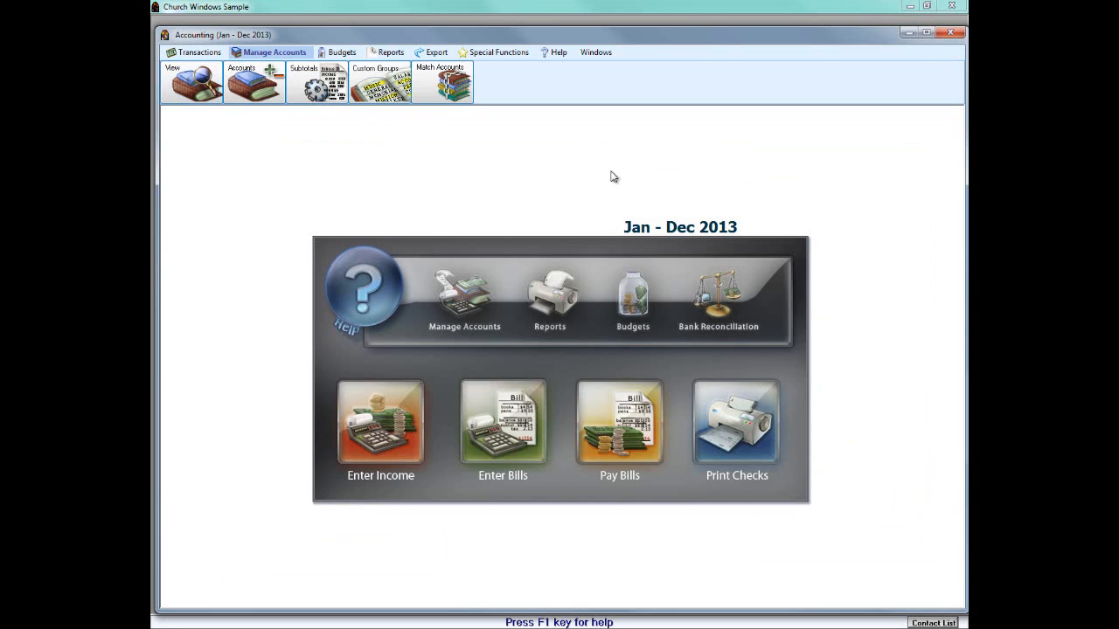
Step: Open the account subtotals in an enlarged window, expand Total Expenses, and view the details of Total Salaries & Benefits
{"action": "left_click", "coordinate": [312, 79]}
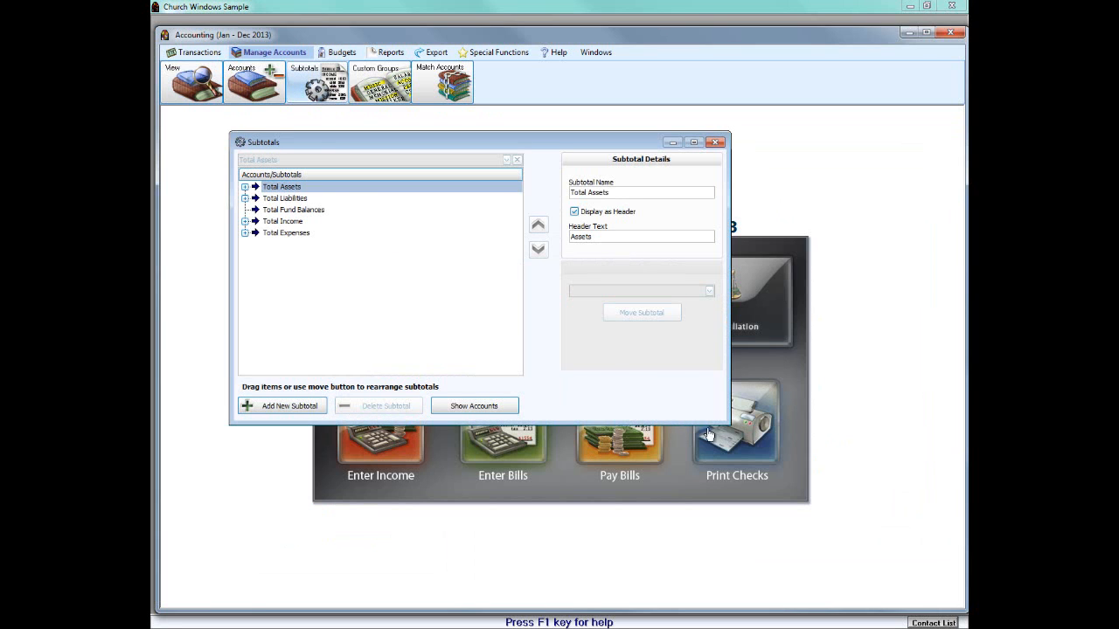
{"action": "left_click_drag", "start_coordinate": [729, 424], "coordinate": [903, 603]}
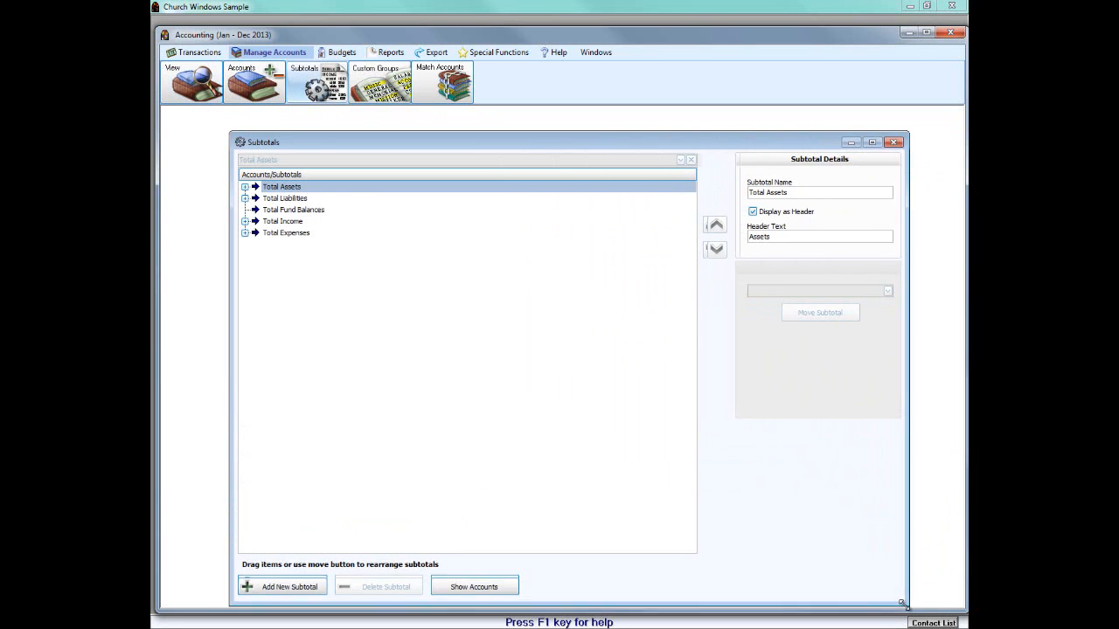
{"action": "left_click", "coordinate": [244, 233]}
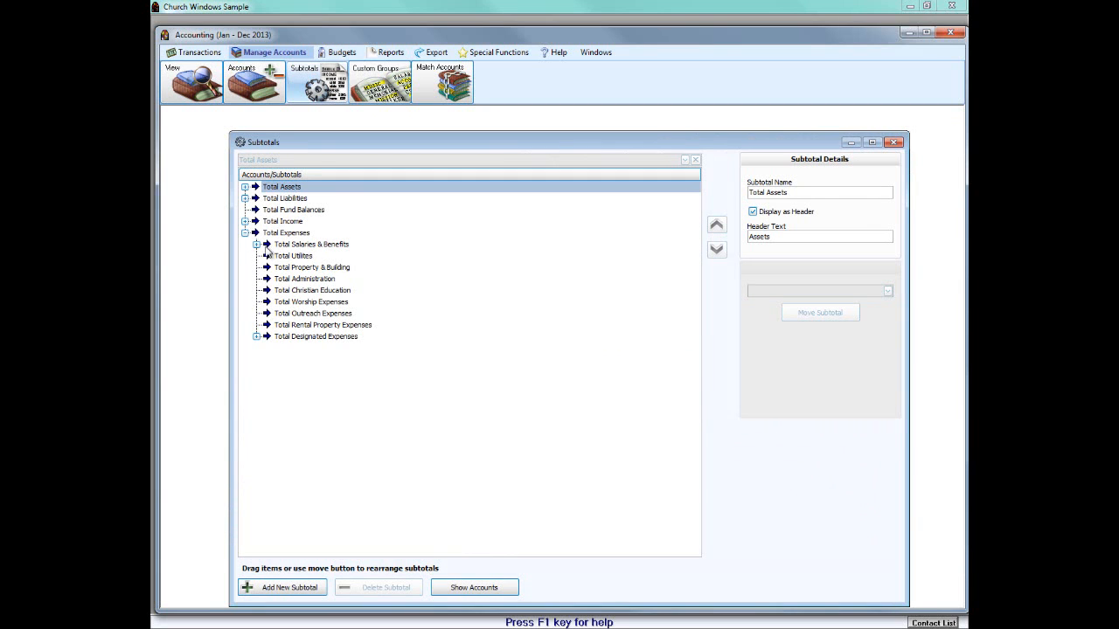
{"action": "left_click", "coordinate": [256, 245]}
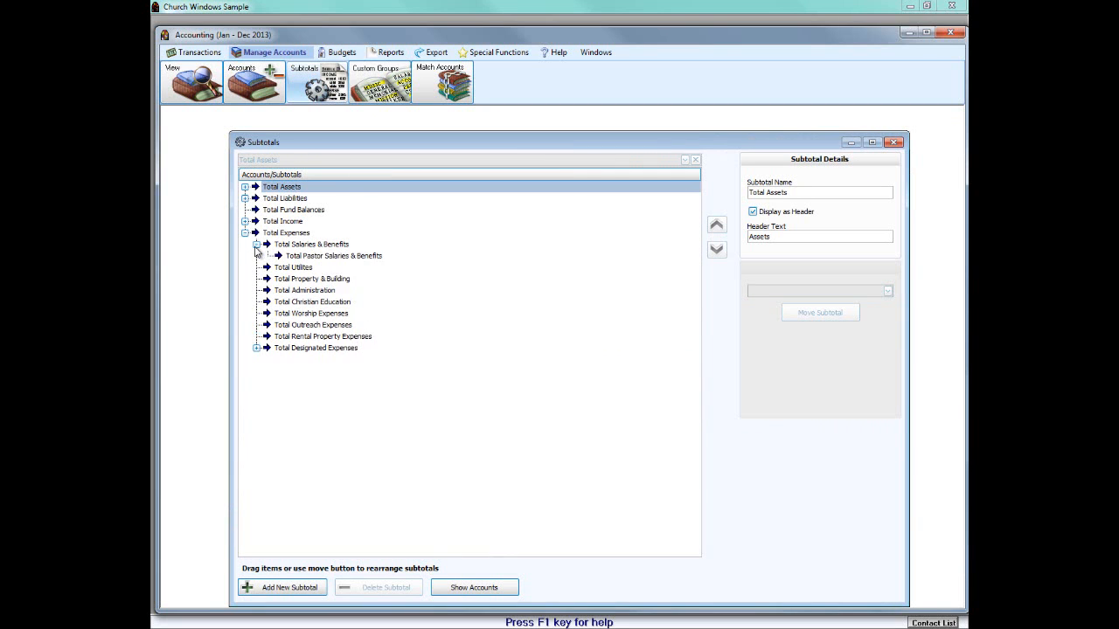
{"action": "left_click", "coordinate": [329, 247]}
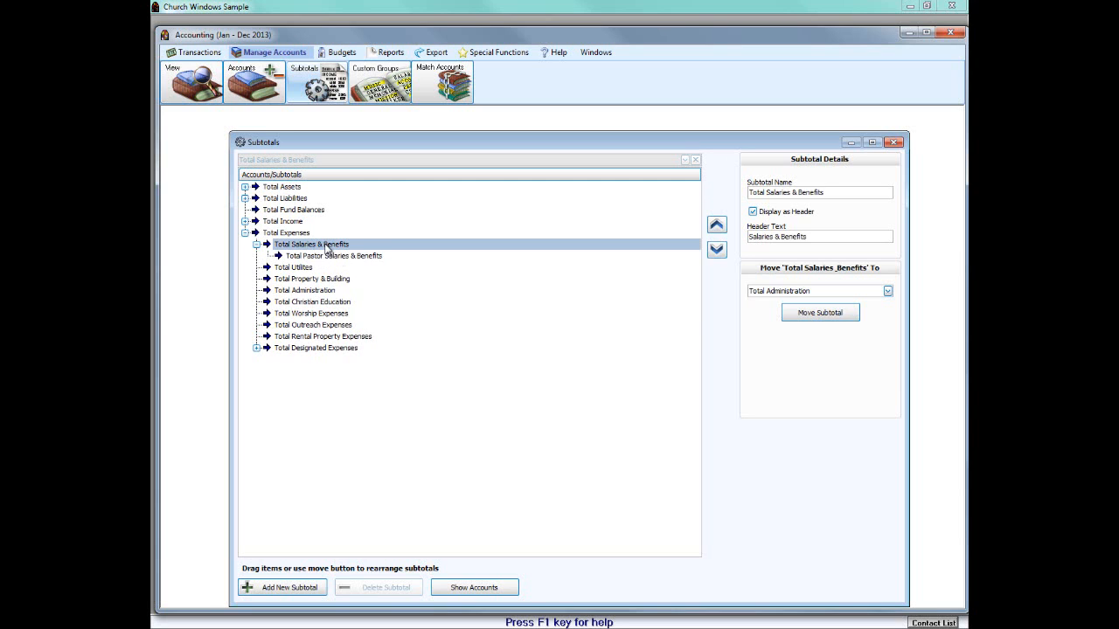
Step: Add a subtotal named Total Music Staff Salaries under Total Salaries & Benefits
{"action": "left_click", "coordinate": [281, 590]}
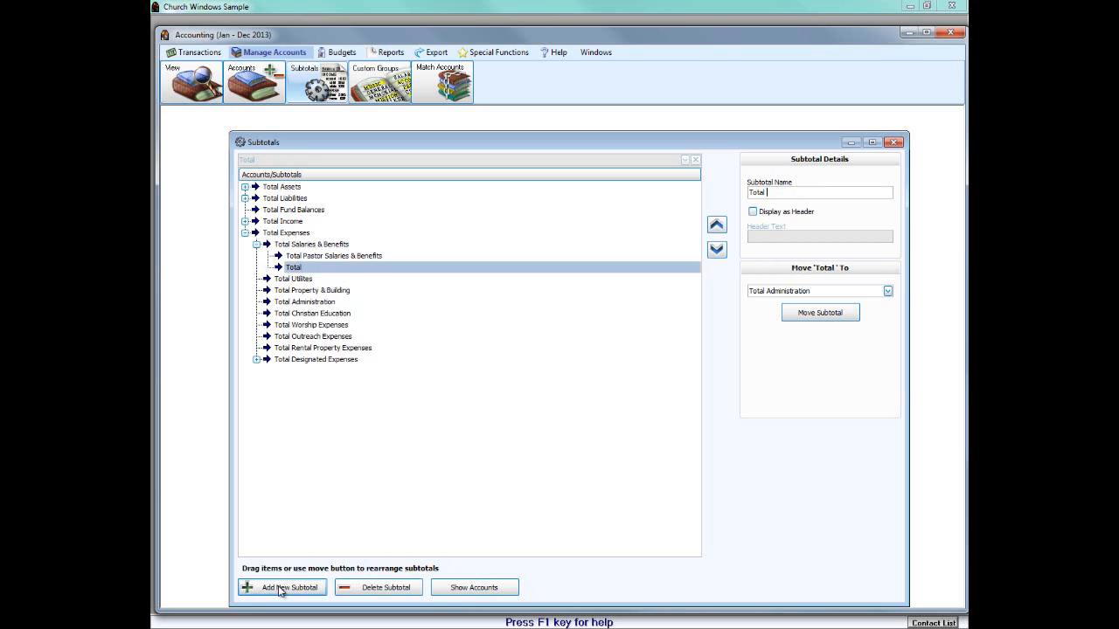
{"action": "type", "text": "Music Staff Salaries"}
{"action": "key", "text": "Return"}
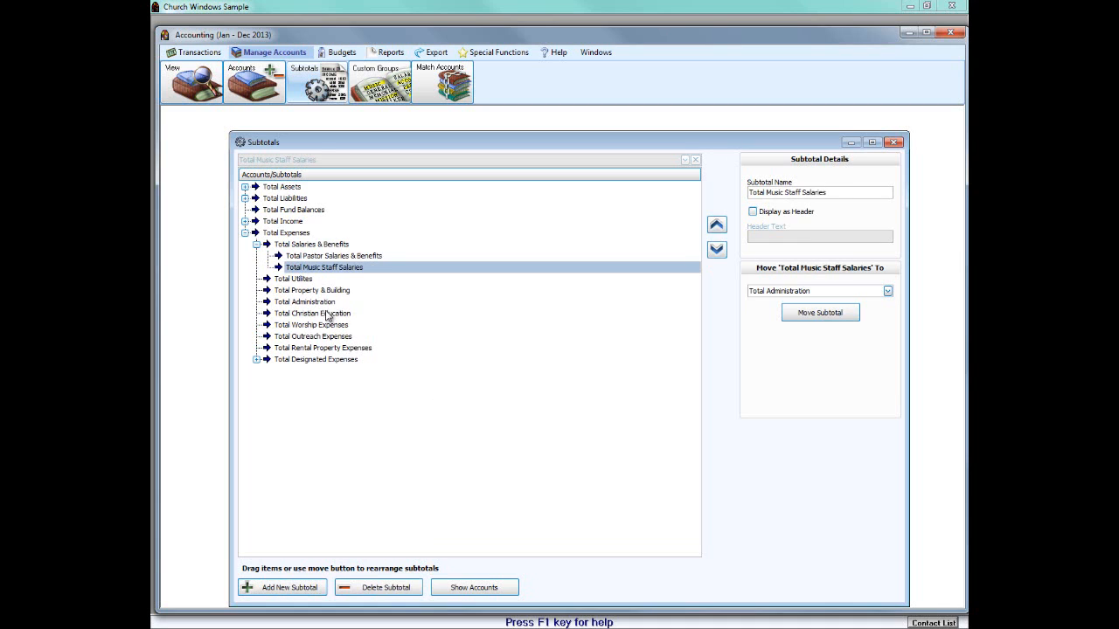
Step: Add a subtotal named Total Administrative Salaries directly under Total Expenses
{"action": "left_click", "coordinate": [289, 233]}
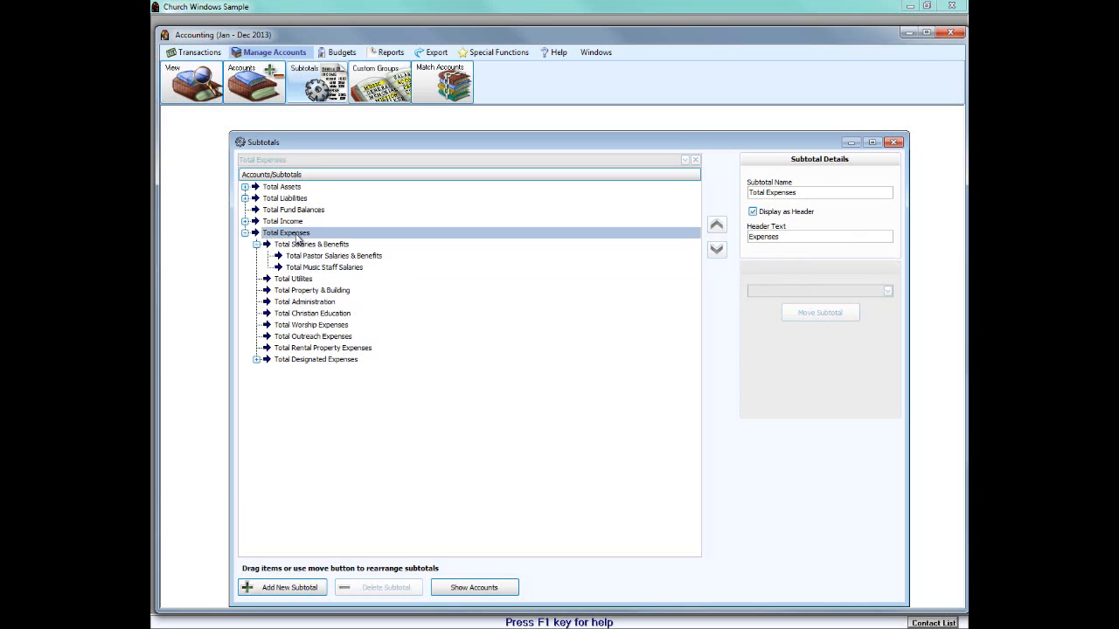
{"action": "left_click", "coordinate": [296, 590]}
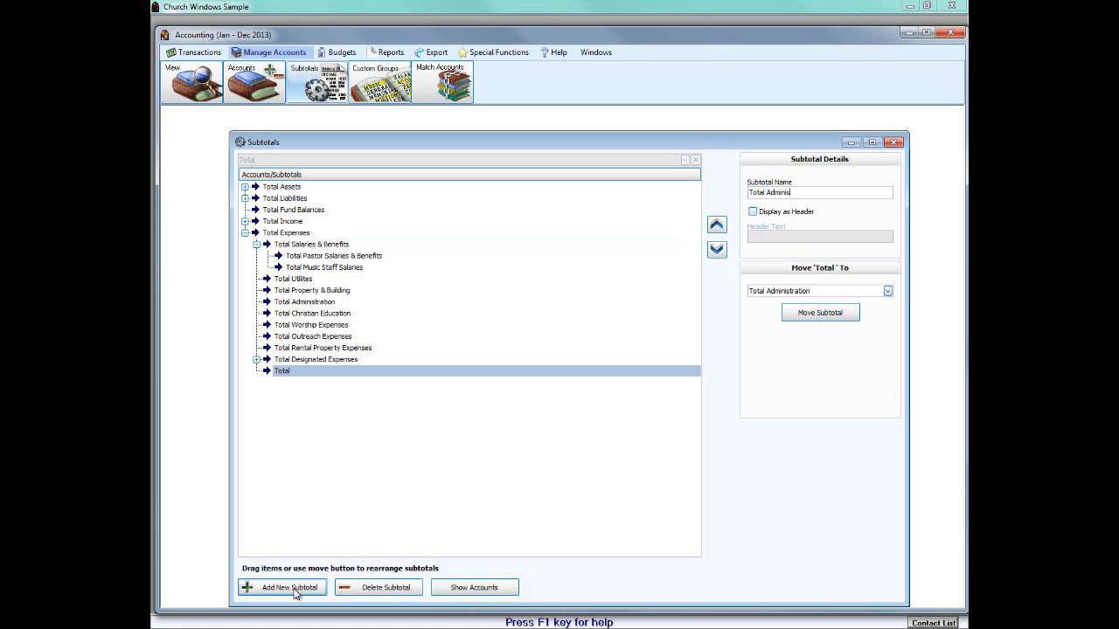
{"action": "type", "text": "Administrative Salaries"}
{"action": "key", "text": "Return"}
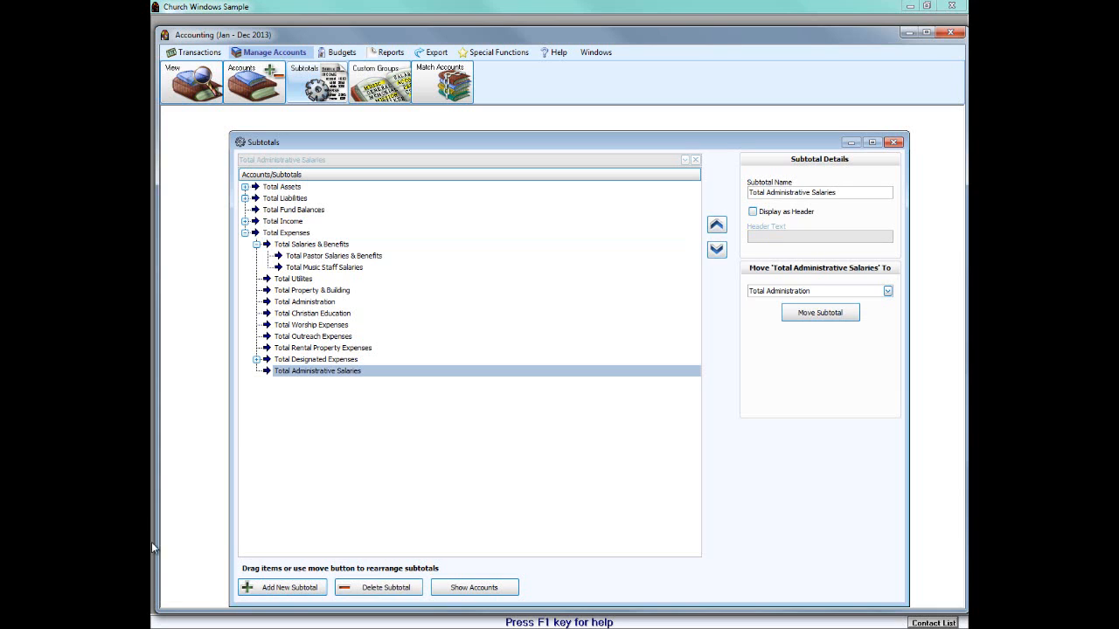
Step: Move Total Administrative Salaries into Total Salaries & Benefits, and close the Subtotals window
{"action": "left_click", "coordinate": [338, 361]}
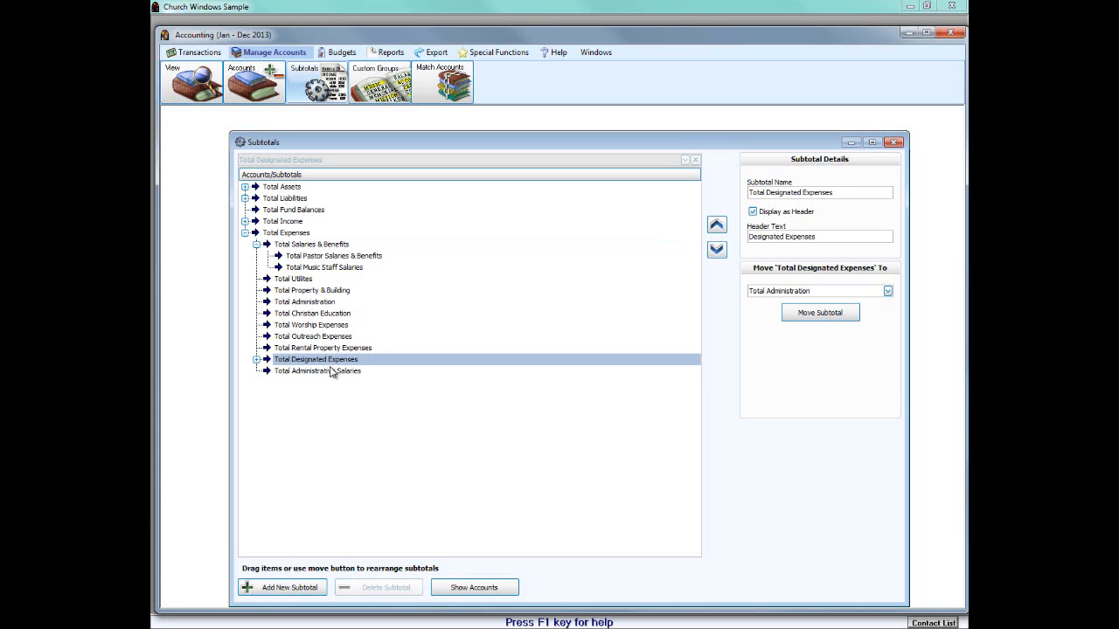
{"action": "left_click", "coordinate": [329, 369]}
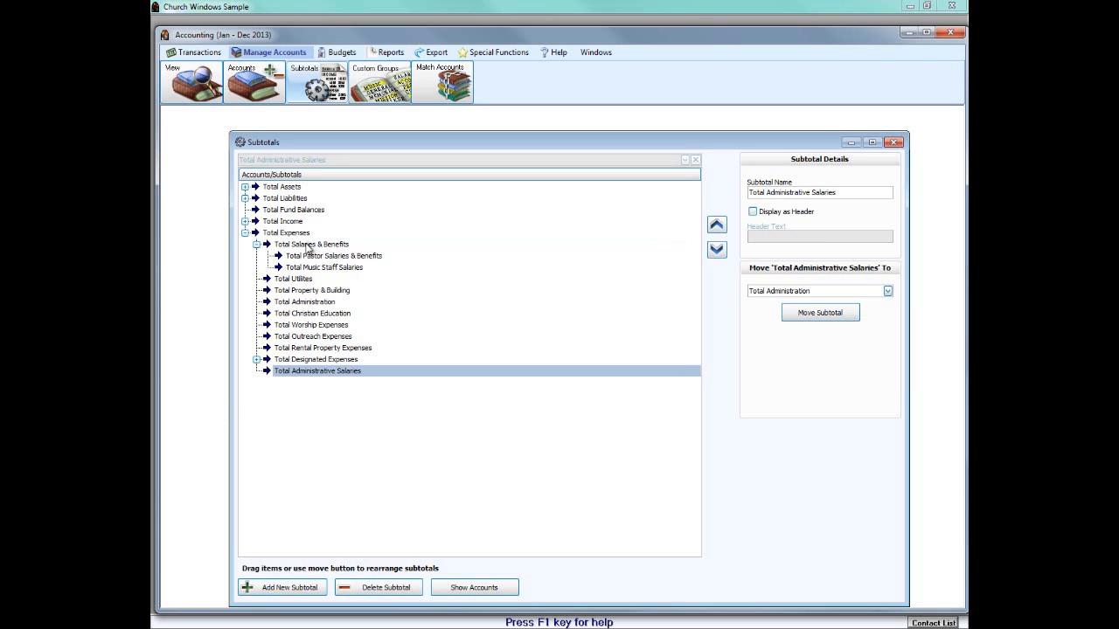
{"action": "left_click", "coordinate": [256, 245]}
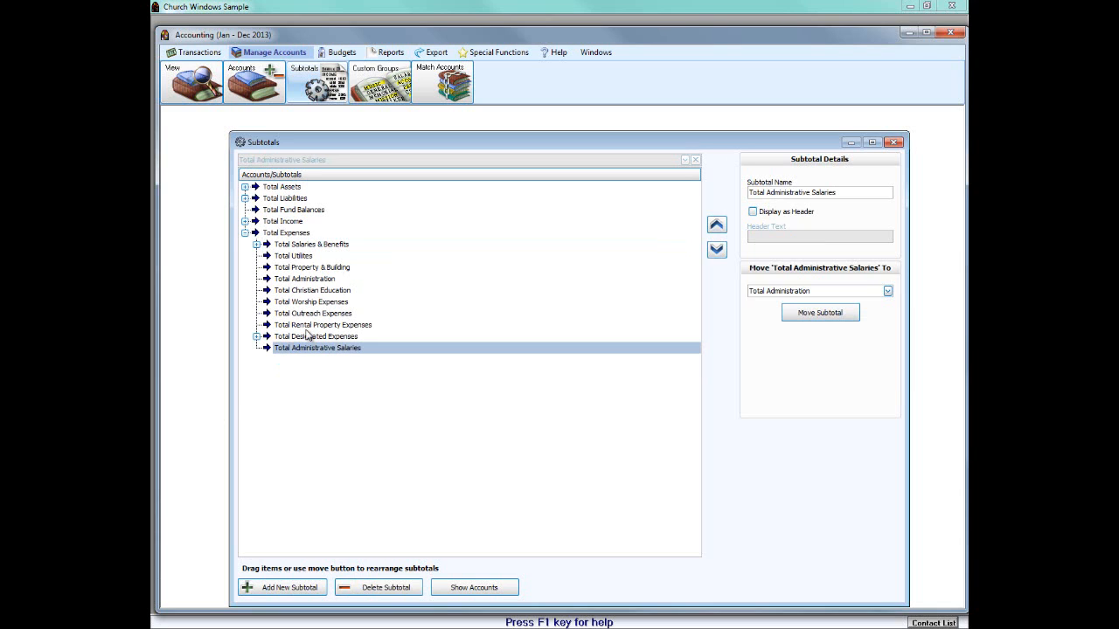
{"action": "left_click_drag", "start_coordinate": [310, 352], "coordinate": [284, 249]}
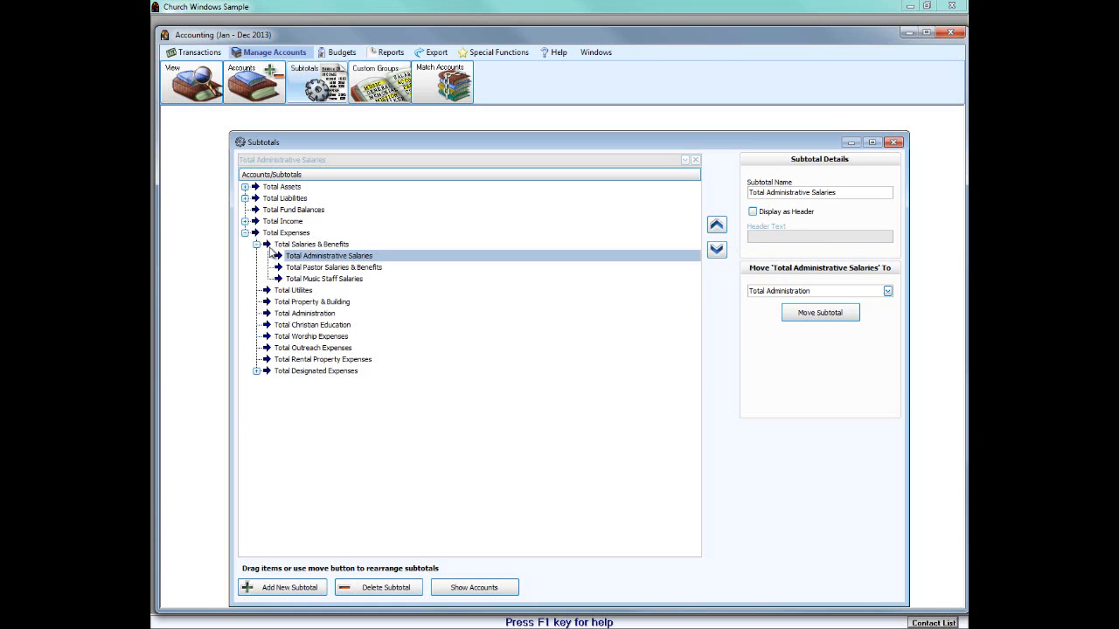
{"action": "double_click", "coordinate": [257, 244]}
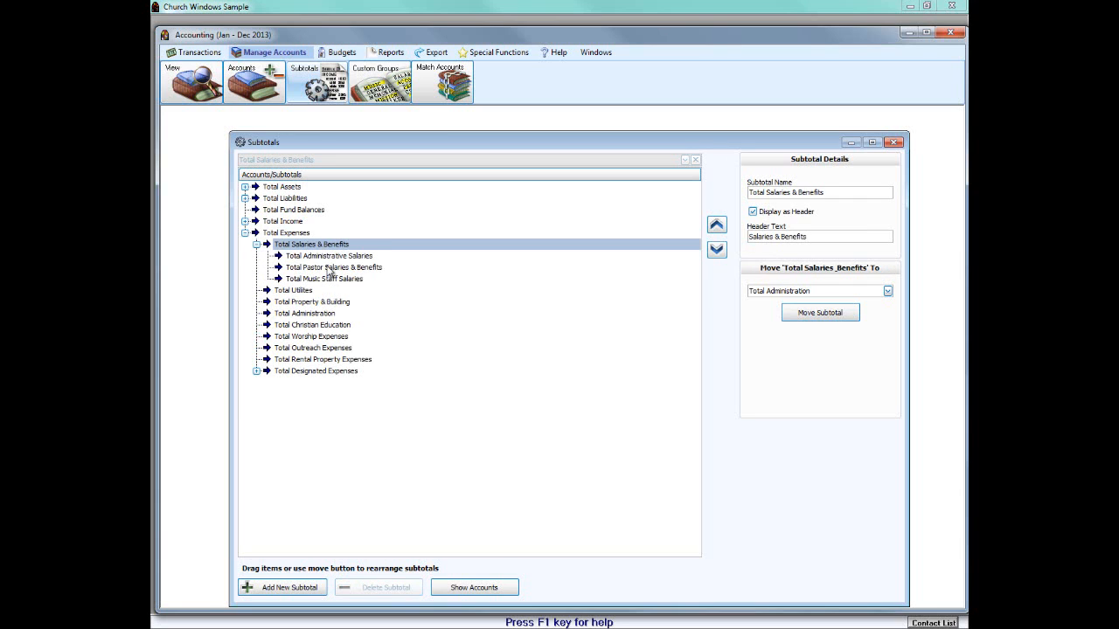
{"action": "left_click", "coordinate": [893, 143]}
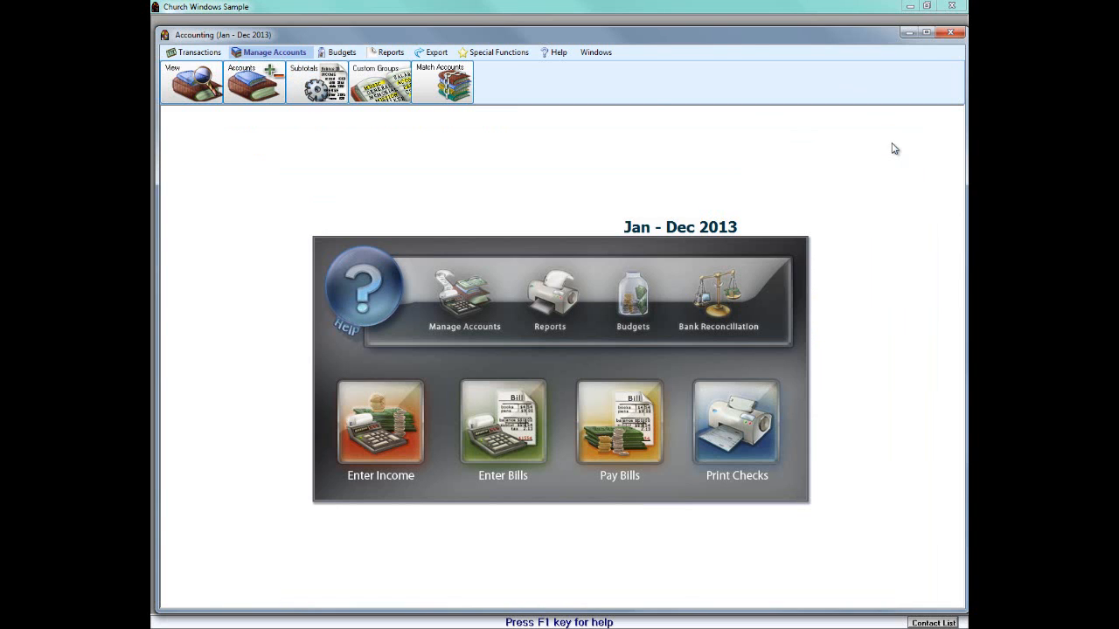
Step: Open Budget Projection, accept the exclusive account editing notice, and enlarge the window
{"action": "left_click", "coordinate": [336, 54]}
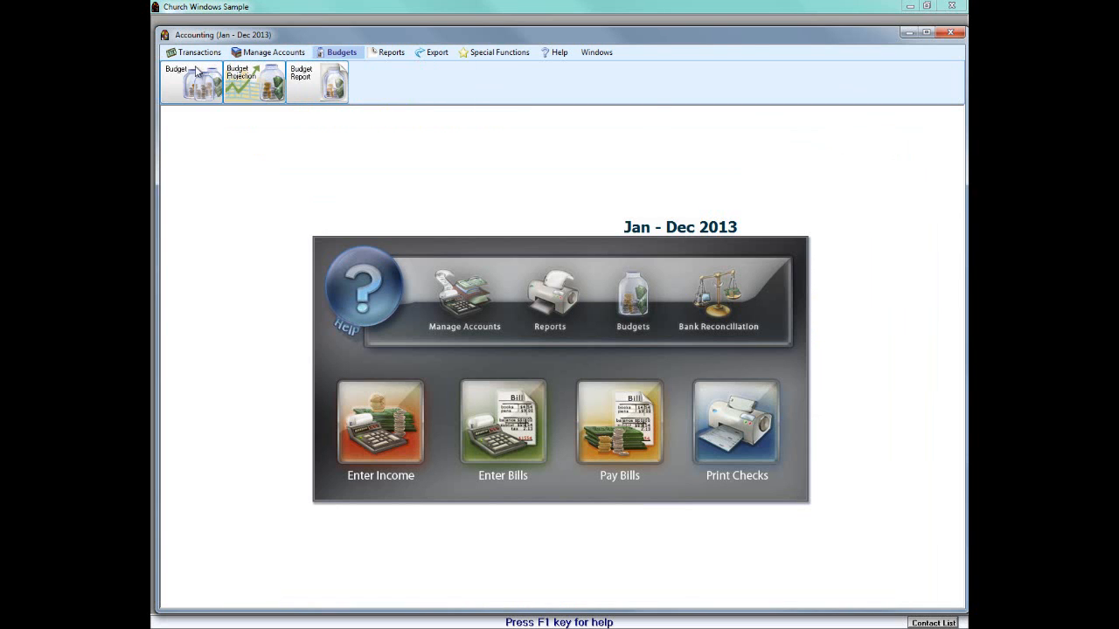
{"action": "left_click", "coordinate": [250, 84]}
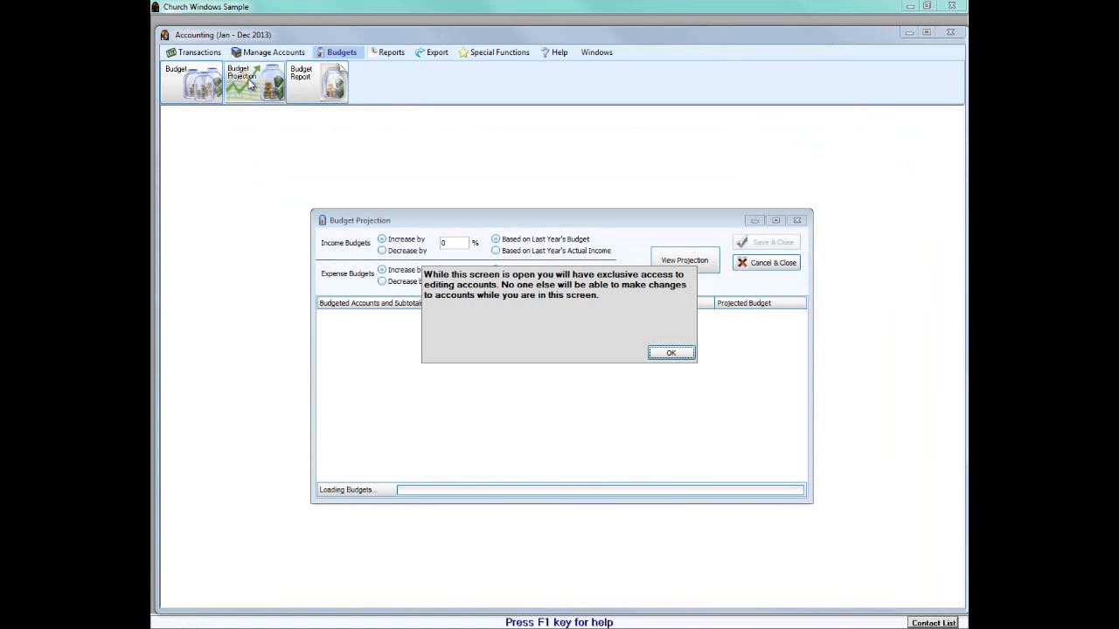
{"action": "left_click", "coordinate": [670, 353]}
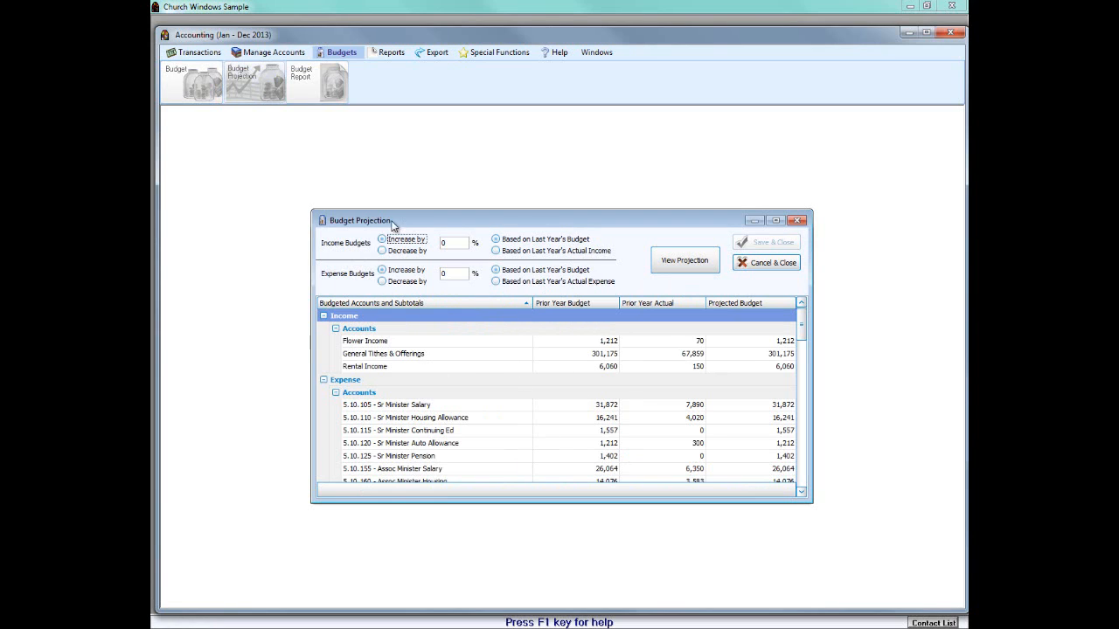
{"action": "left_click_drag", "start_coordinate": [310, 210], "coordinate": [259, 126]}
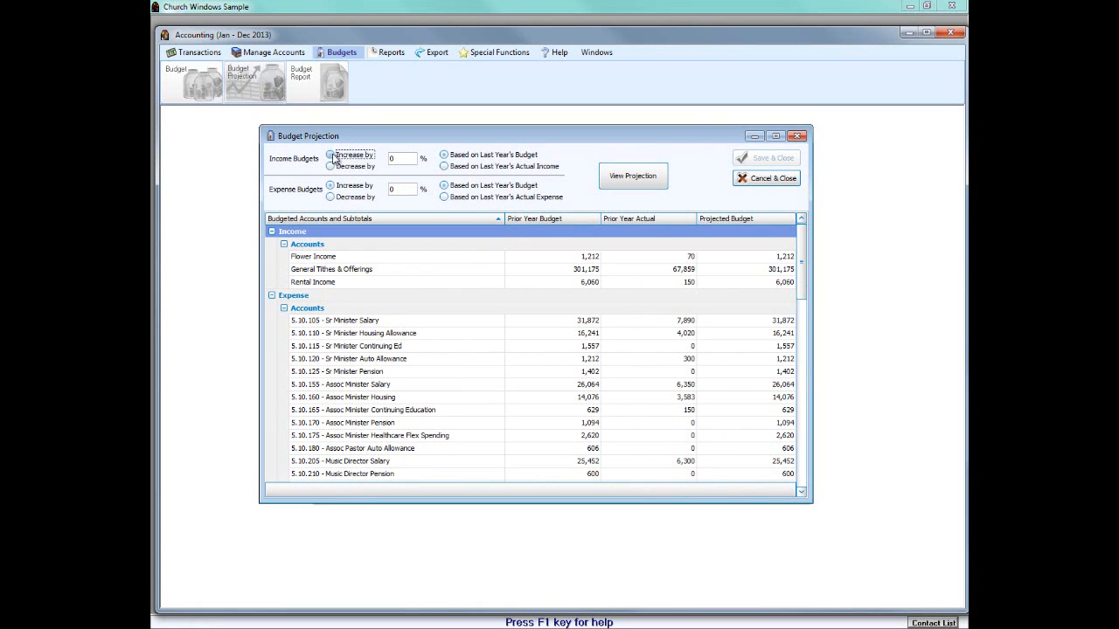
Step: View a projection with income 28% above last year's actual income and expenses 13% below last year's budget, and close it without saving
{"action": "left_click", "coordinate": [413, 162]}
{"action": "left_click", "coordinate": [444, 166]}
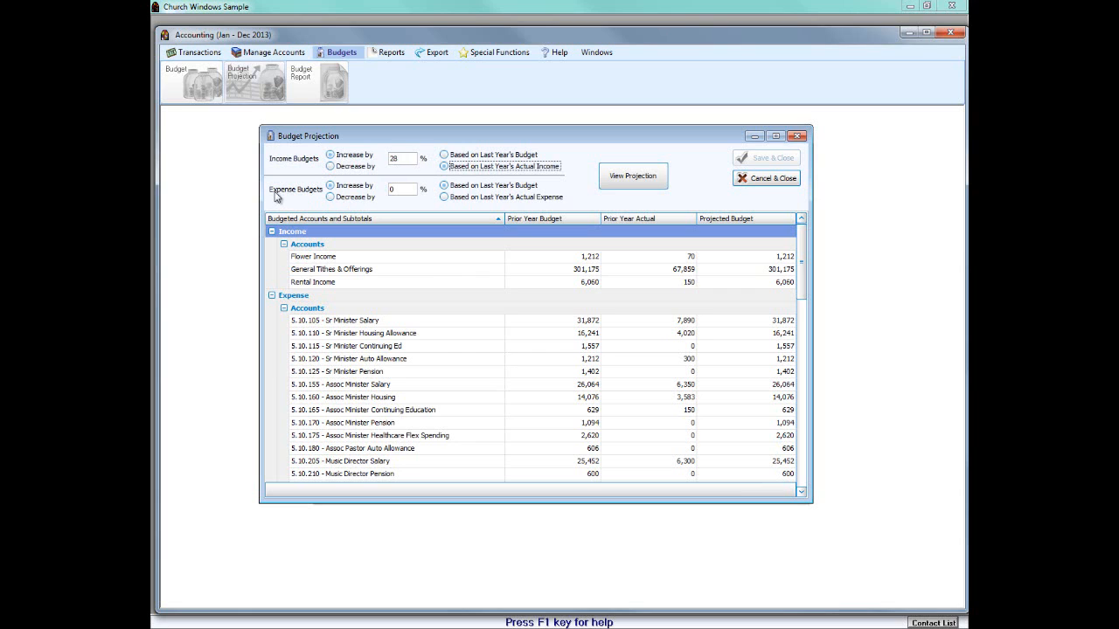
{"action": "left_click", "coordinate": [331, 198]}
{"action": "left_click", "coordinate": [407, 189]}
{"action": "left_click", "coordinate": [452, 191]}
{"action": "left_click", "coordinate": [653, 179]}
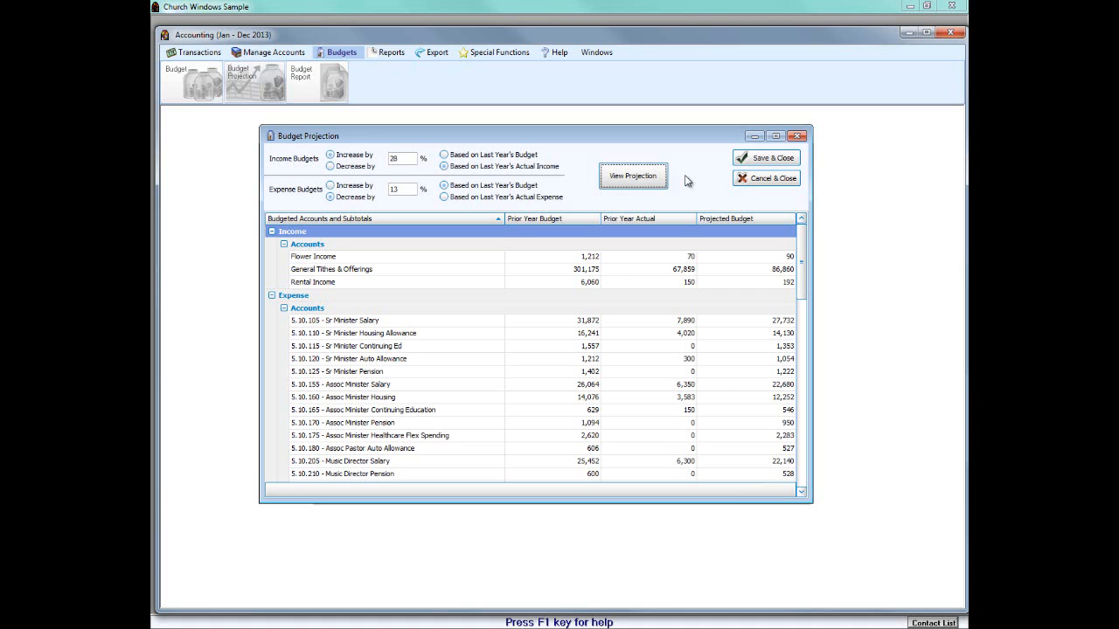
{"action": "left_click", "coordinate": [798, 137]}
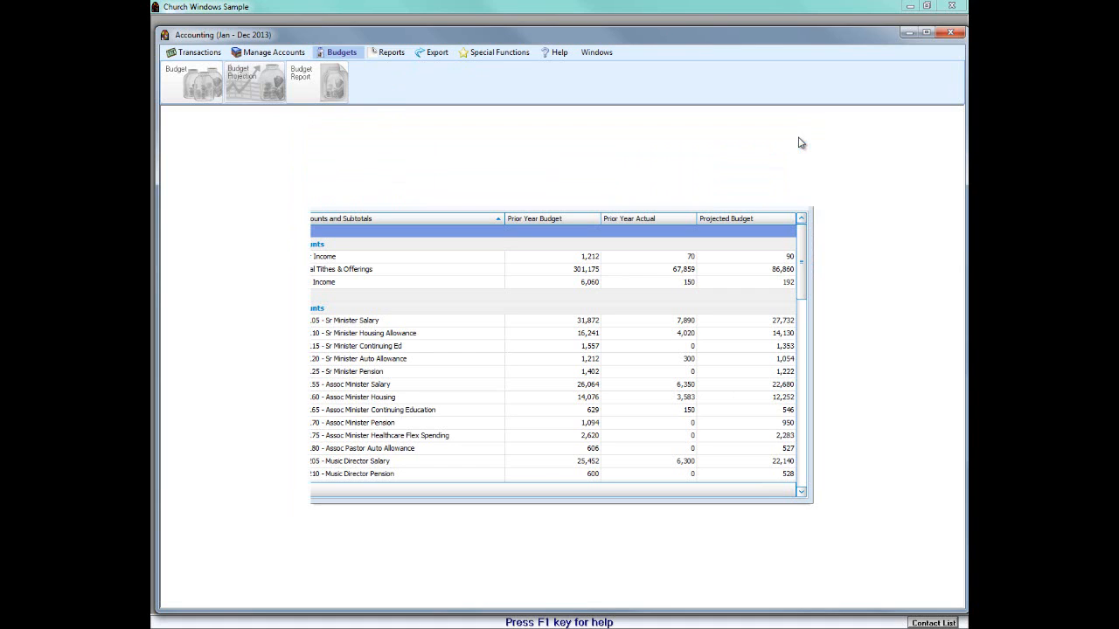
Step: Open the Treasurer's Report options in an enlarged window, and set the report month to January 2013
{"action": "left_click", "coordinate": [390, 54]}
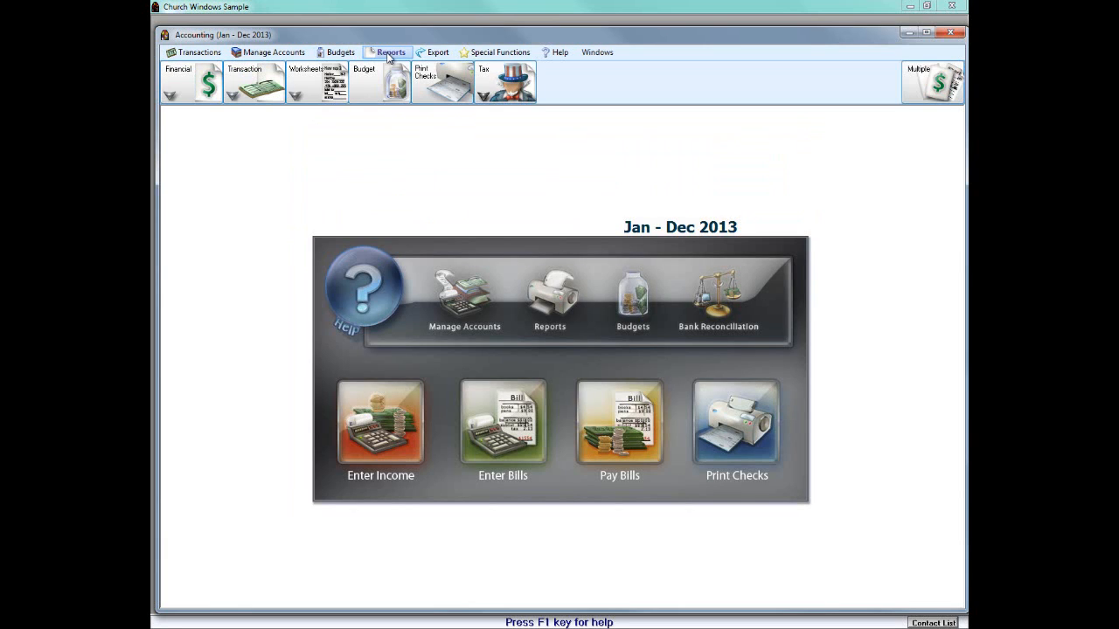
{"action": "left_click", "coordinate": [198, 91]}
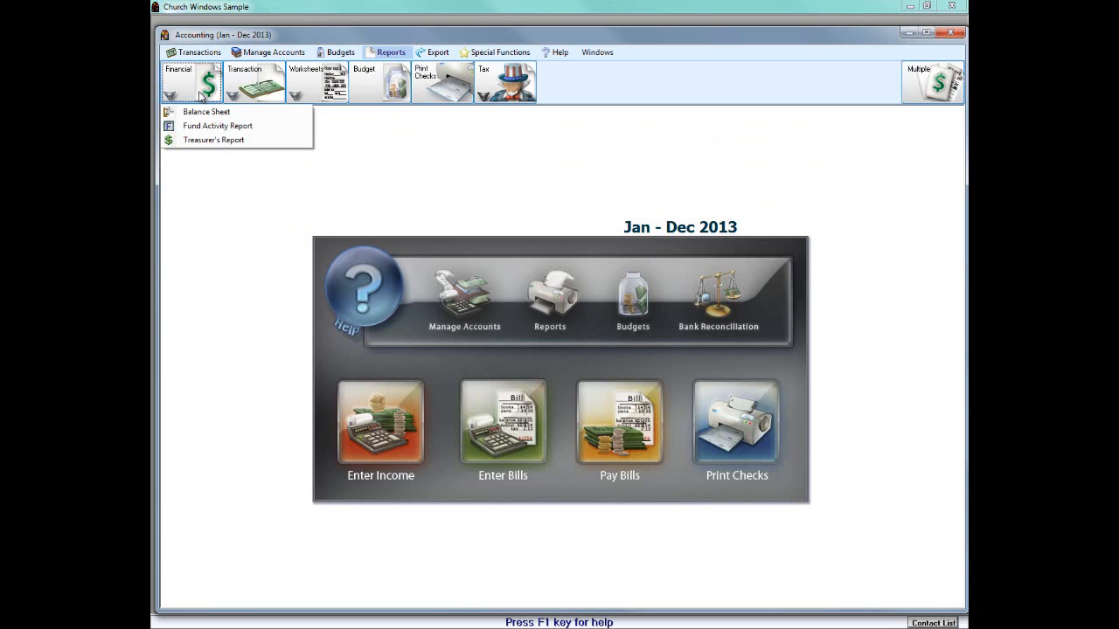
{"action": "left_click", "coordinate": [291, 142]}
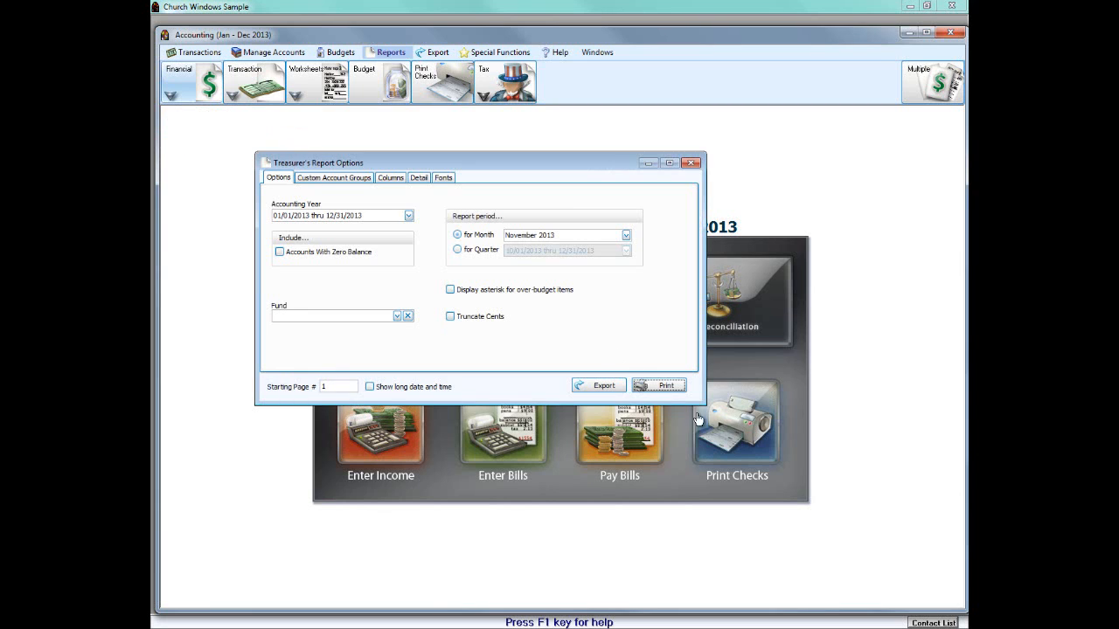
{"action": "left_click_drag", "start_coordinate": [704, 404], "coordinate": [941, 599]}
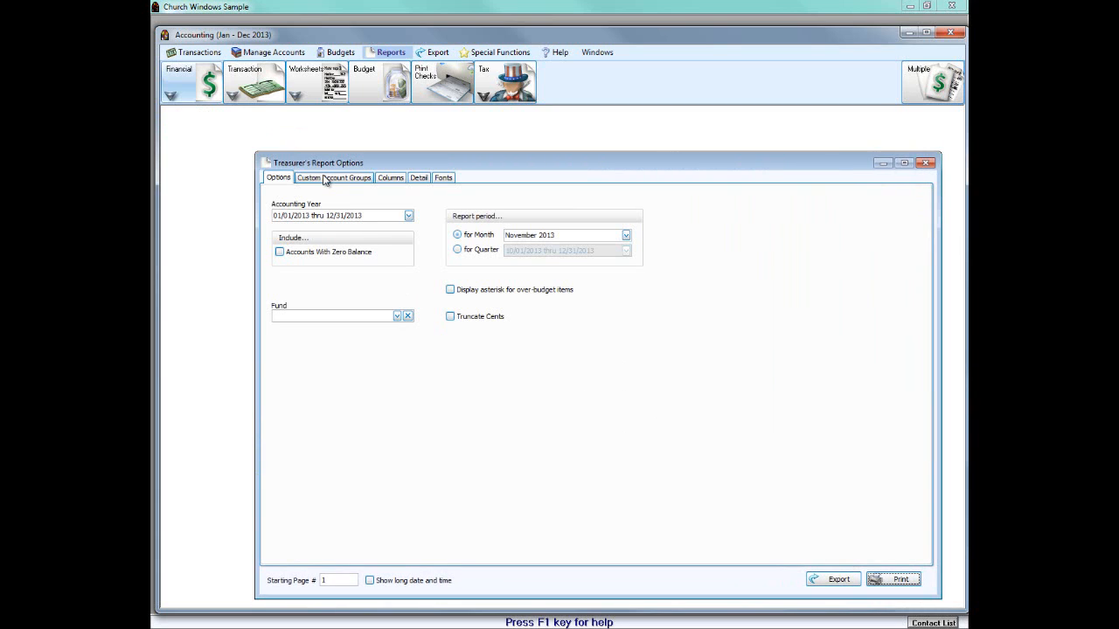
{"action": "left_click", "coordinate": [626, 235]}
{"action": "left_click", "coordinate": [617, 249]}
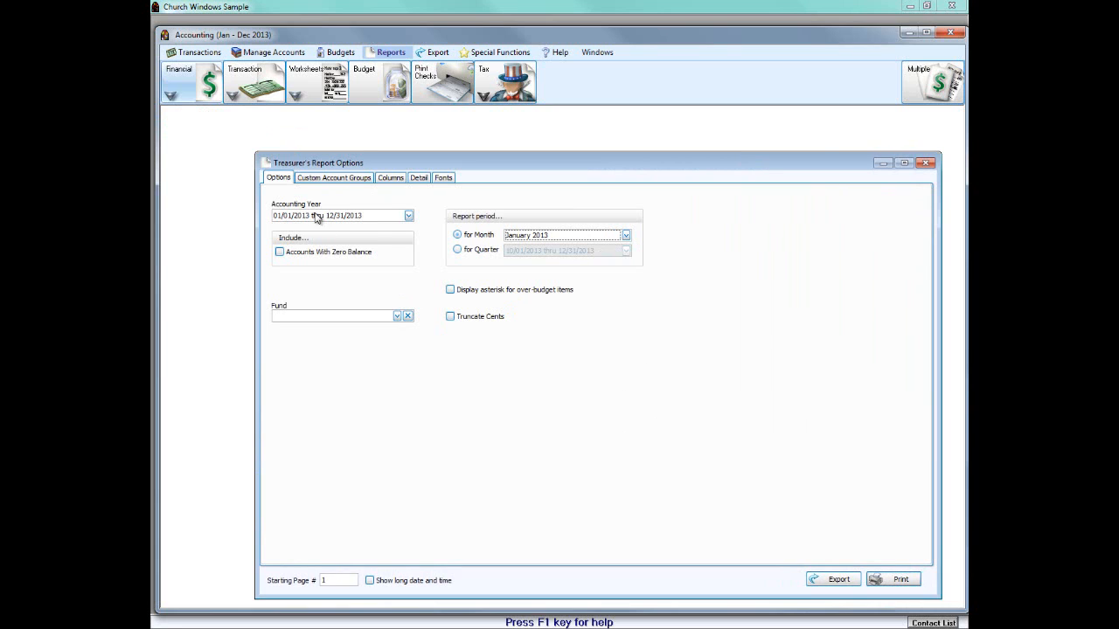
Step: Add the % of Budget YTD column to the Treasurer's Report, and place it last, after Annual Budget
{"action": "left_click", "coordinate": [386, 178]}
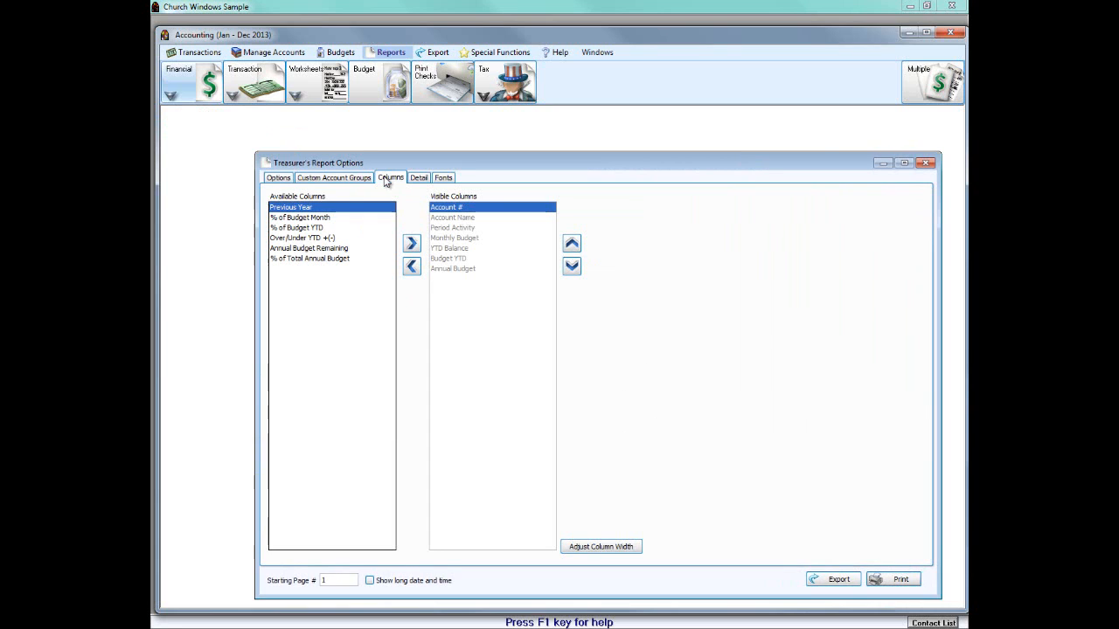
{"action": "left_click", "coordinate": [300, 229]}
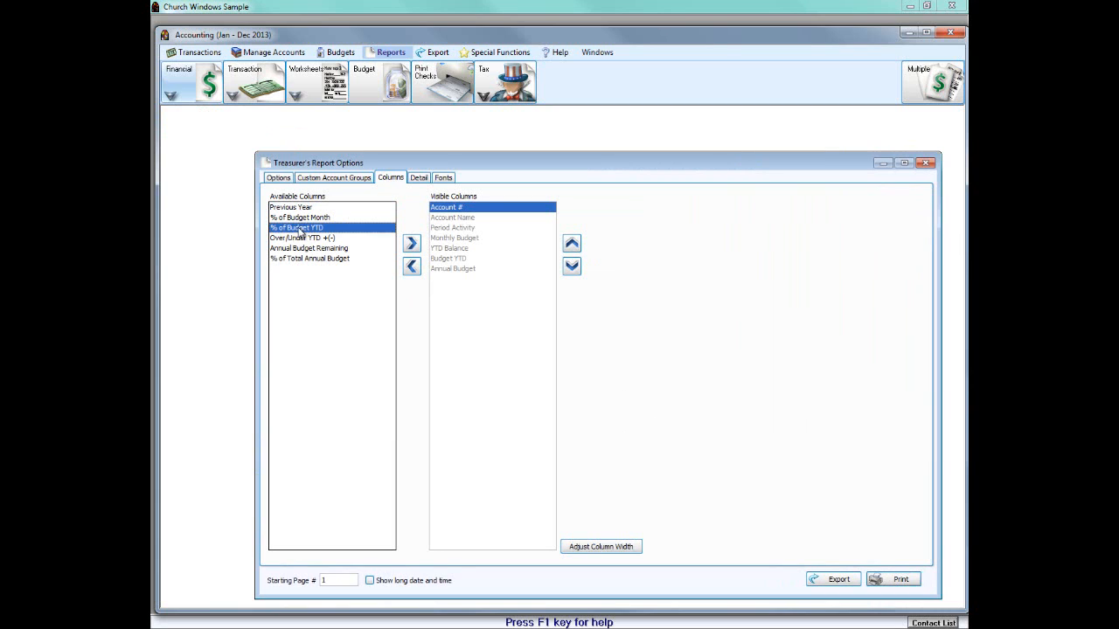
{"action": "left_click", "coordinate": [412, 244]}
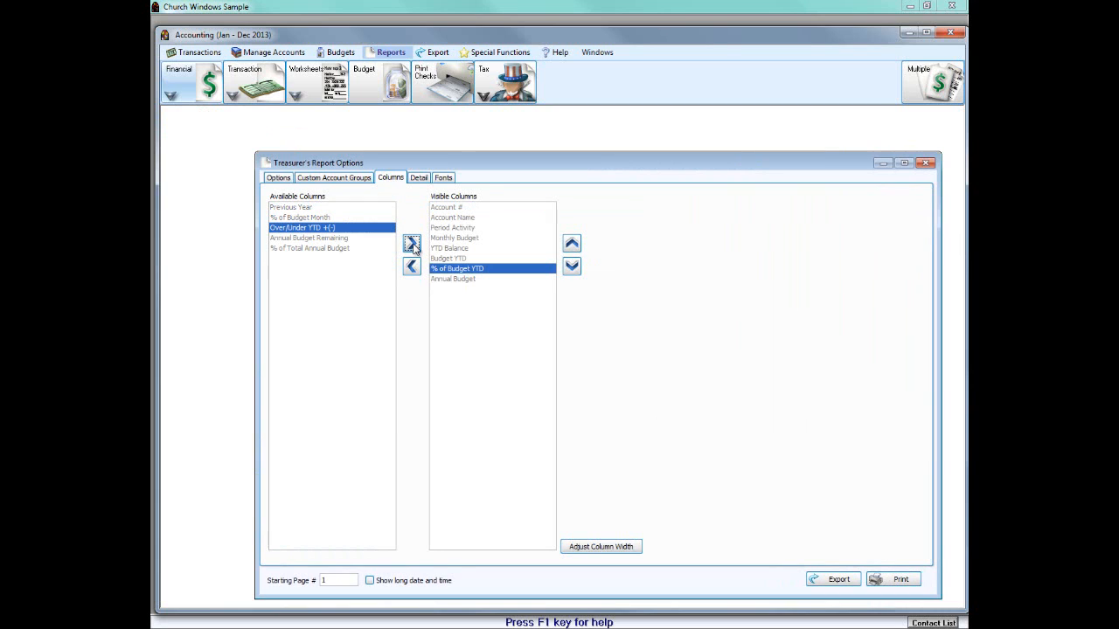
{"action": "left_click", "coordinate": [571, 245]}
{"action": "left_click", "coordinate": [572, 244]}
{"action": "left_click", "coordinate": [572, 245]}
{"action": "left_click", "coordinate": [569, 268]}
{"action": "left_click", "coordinate": [570, 268]}
{"action": "left_click", "coordinate": [569, 268]}
{"action": "left_click", "coordinate": [568, 269]}
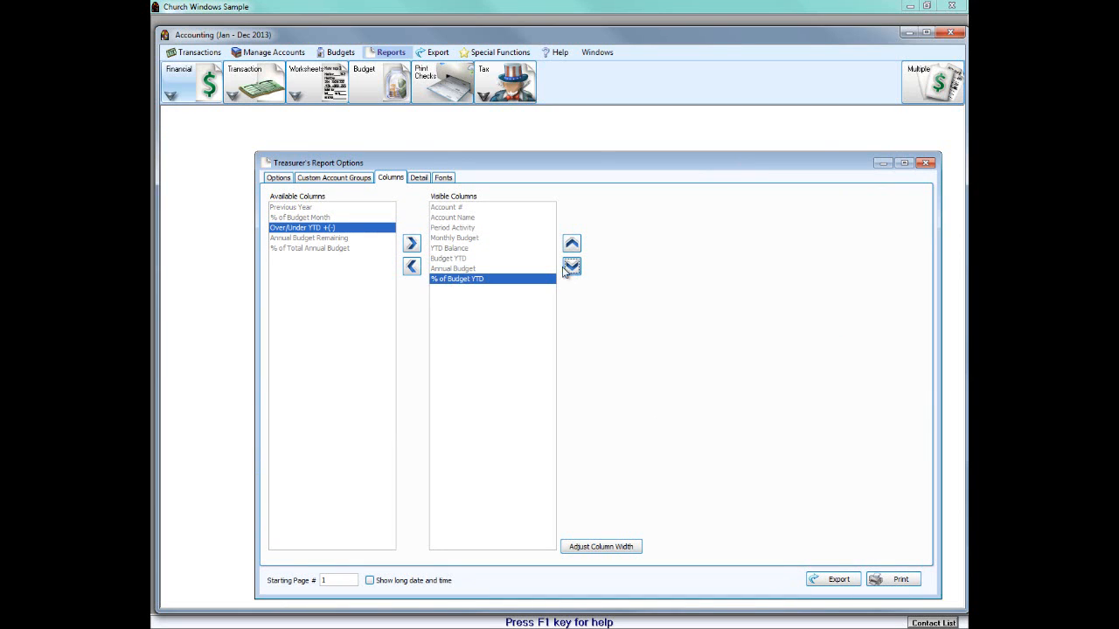
Step: Review the report's detail settings for Total Expenses and Total Salaries & Benefits, and view its font settings
{"action": "left_click", "coordinate": [420, 180]}
{"action": "left_click", "coordinate": [338, 222]}
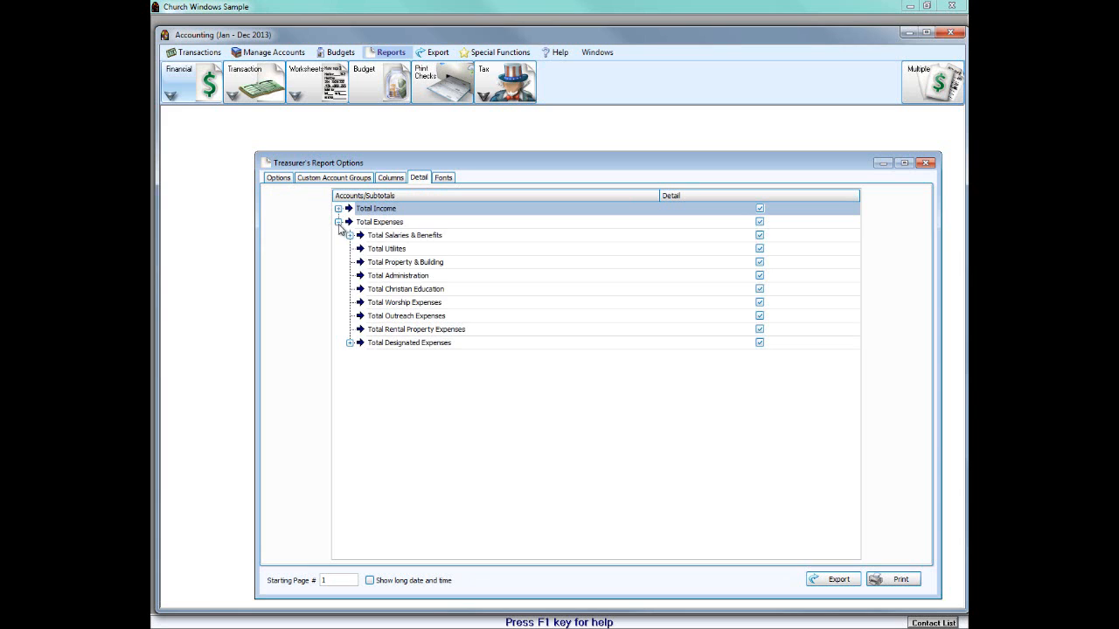
{"action": "left_click", "coordinate": [350, 235]}
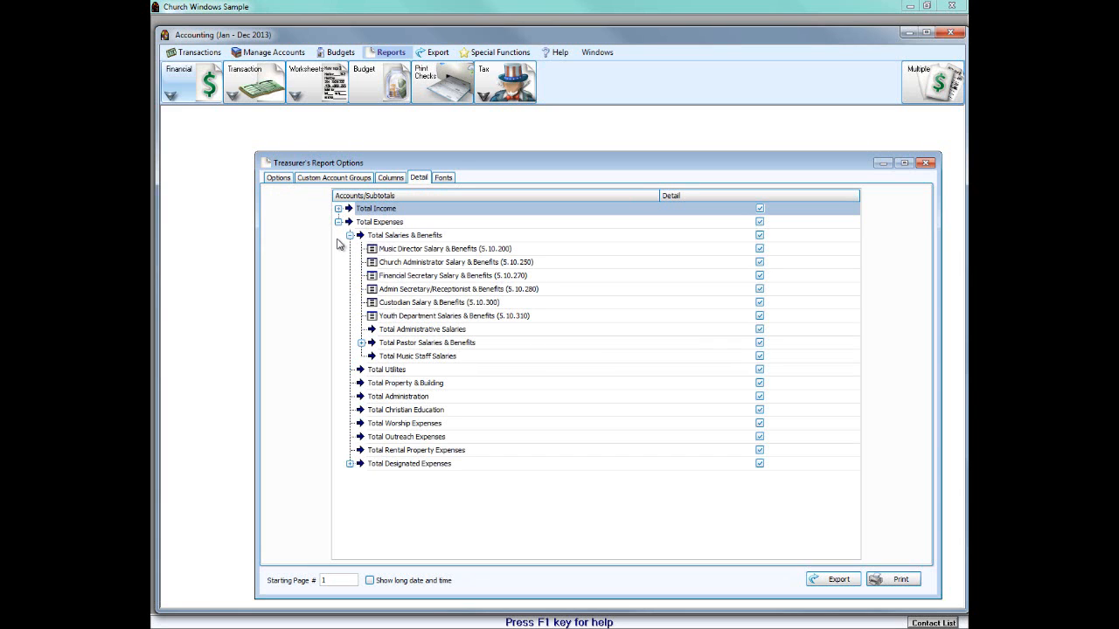
{"action": "left_click", "coordinate": [350, 236]}
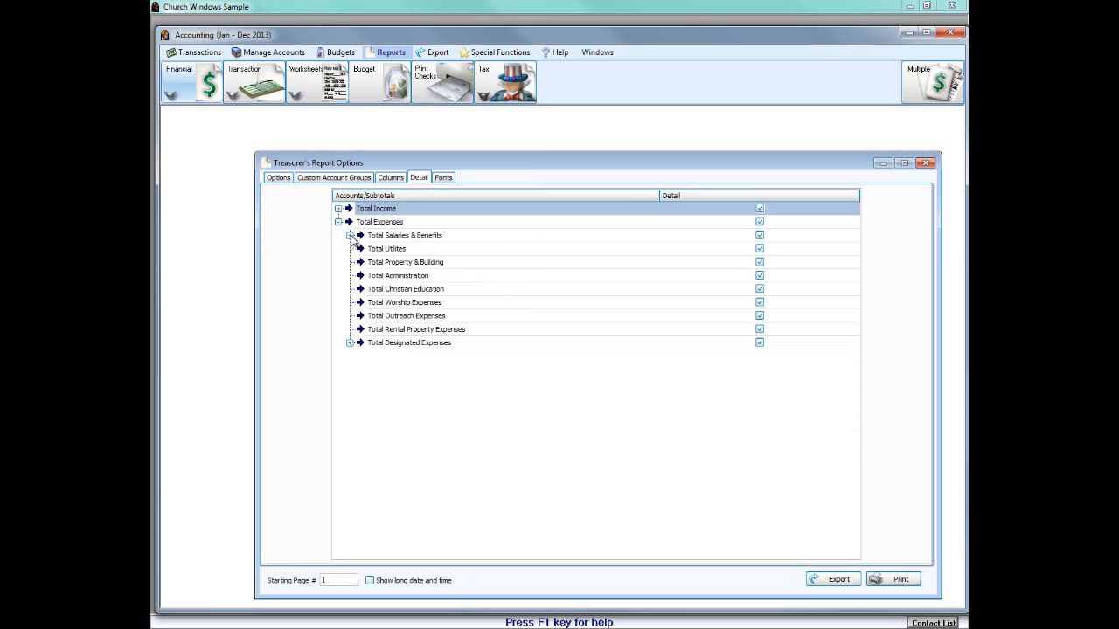
{"action": "left_click", "coordinate": [444, 178]}
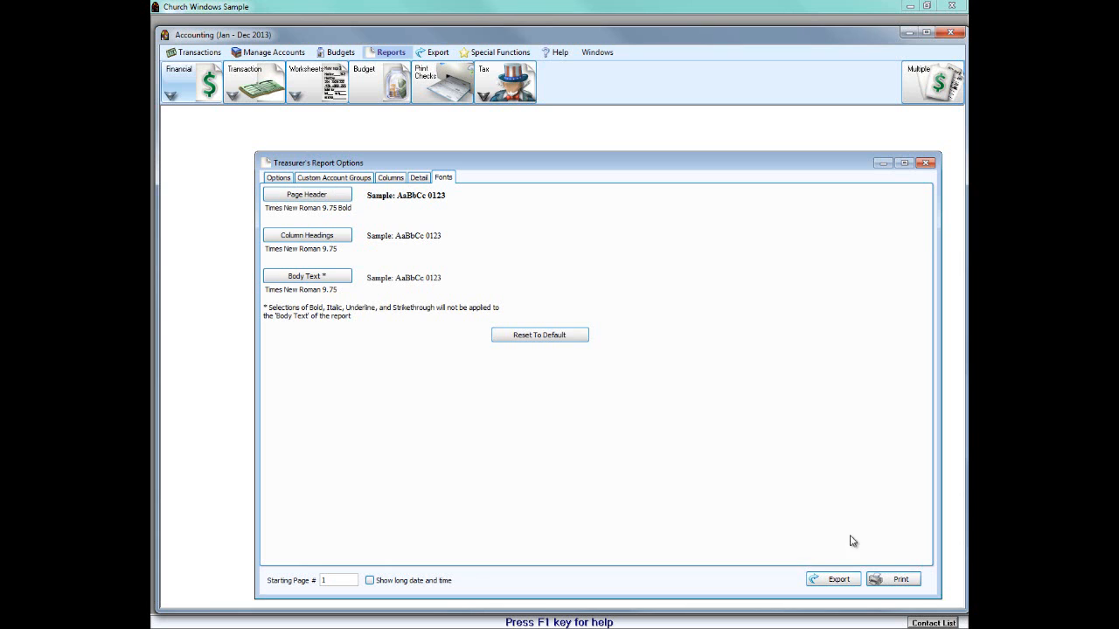
Step: Preview the January 2013 Treasurer's Report, look at the available e-mail and export file formats, and close the preview
{"action": "left_click", "coordinate": [893, 581]}
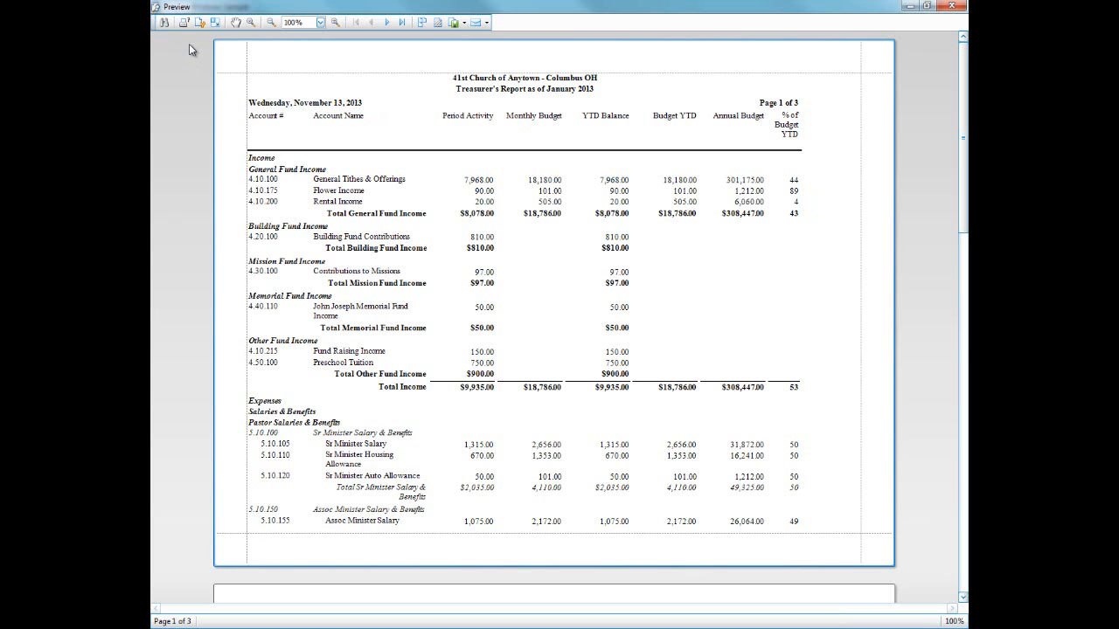
{"action": "left_click", "coordinate": [486, 23]}
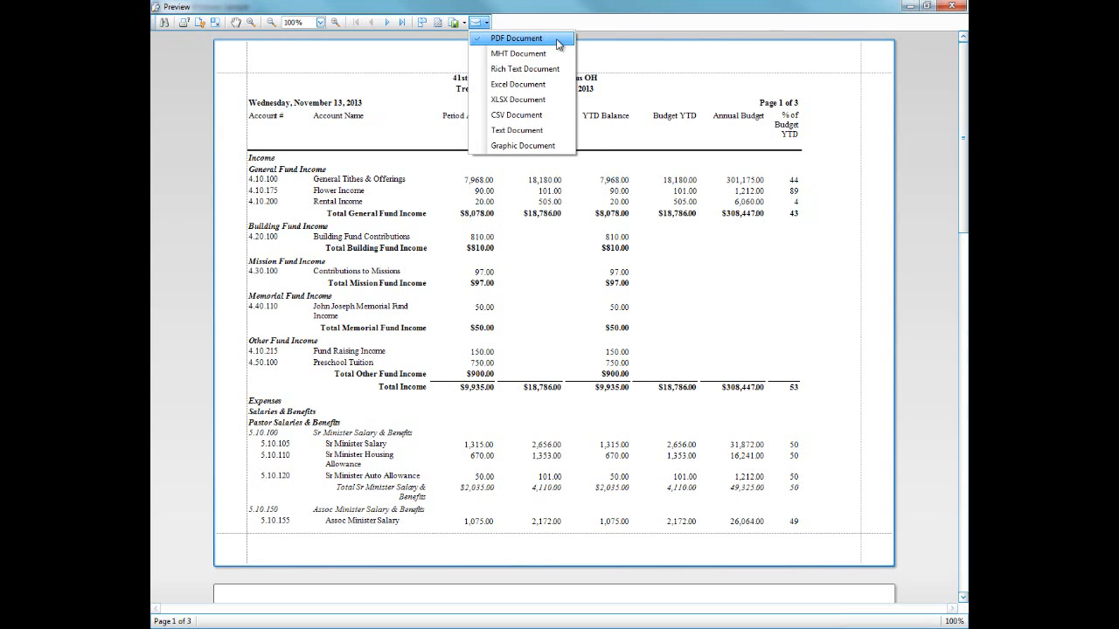
{"action": "left_click", "coordinate": [464, 23]}
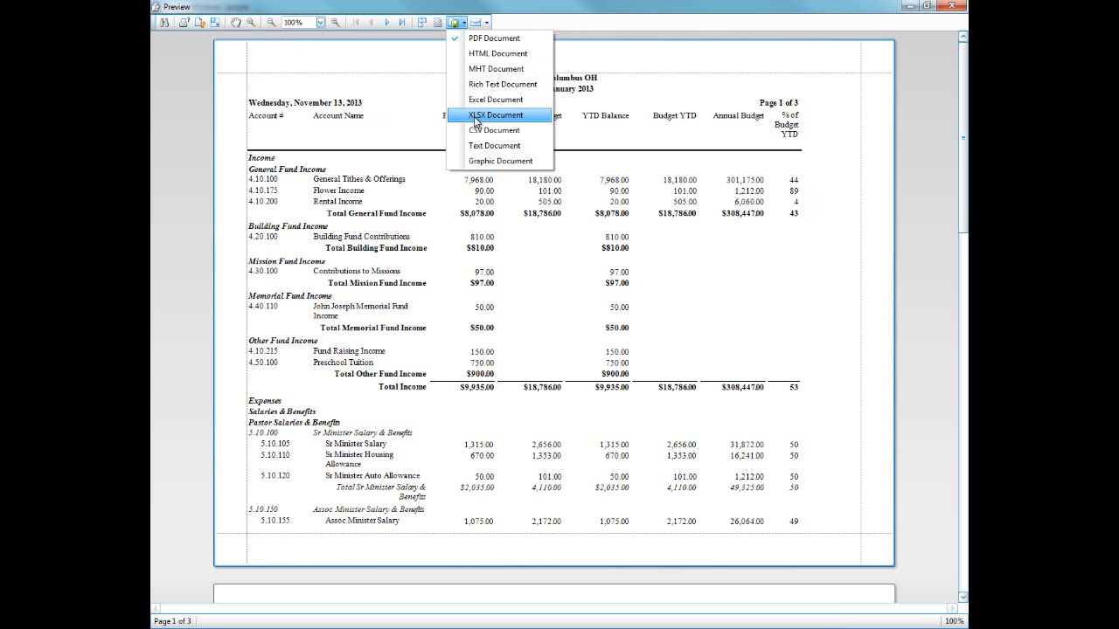
{"action": "left_click", "coordinate": [634, 14]}
{"action": "left_click", "coordinate": [952, 7]}
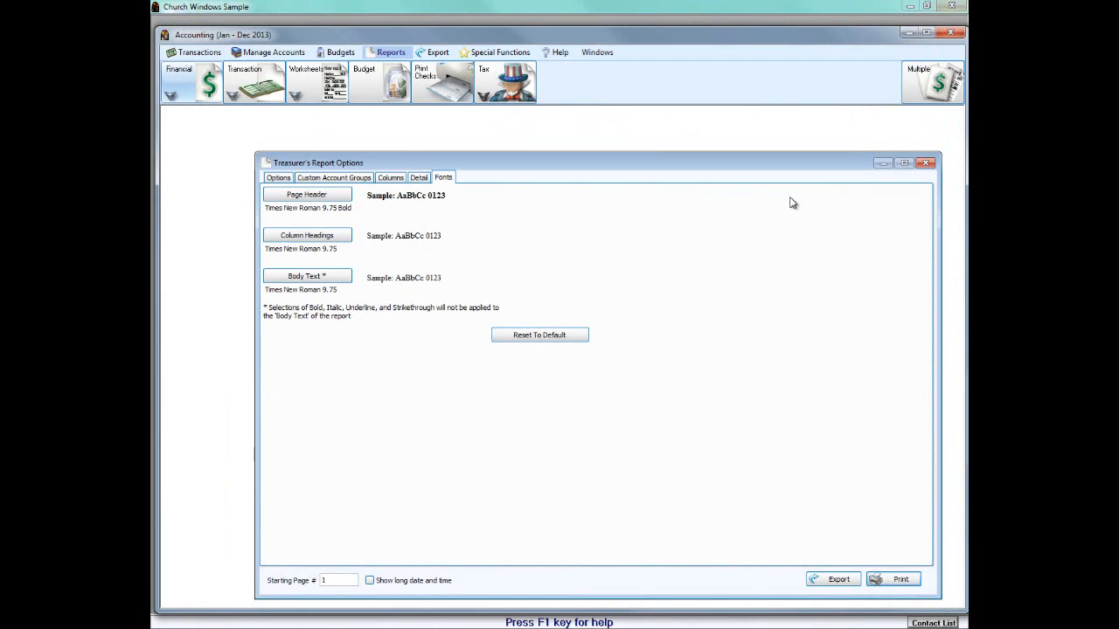
Step: Close the Treasurer's Report options and look over the available Transaction, Worksheets and Tax reports
{"action": "key", "text": "Escape"}
{"action": "left_click", "coordinate": [254, 91]}
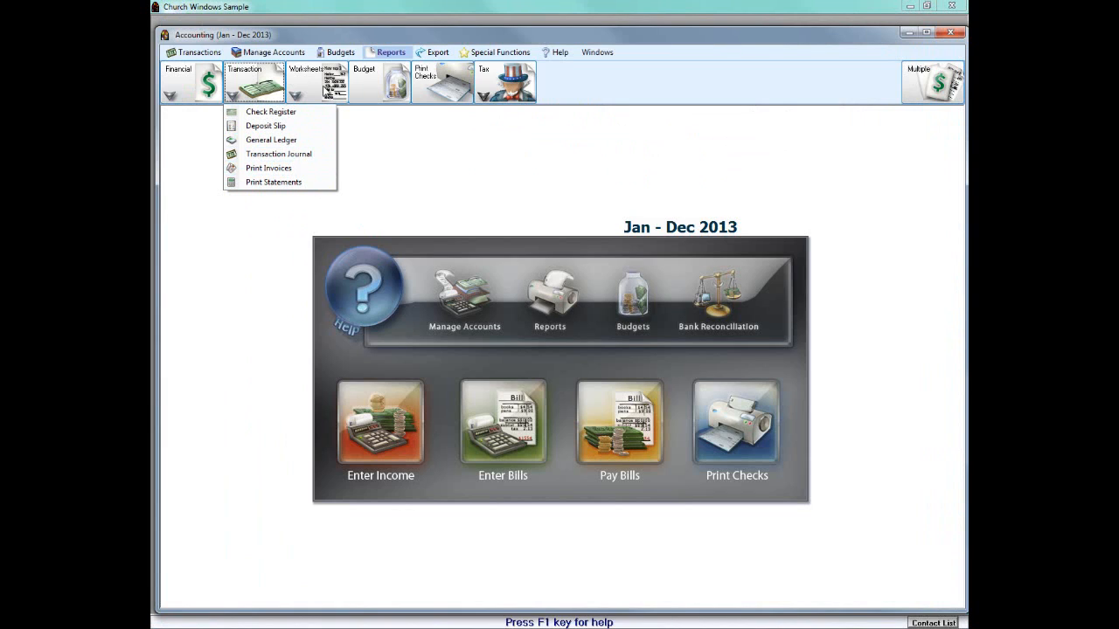
{"action": "left_click", "coordinate": [329, 96]}
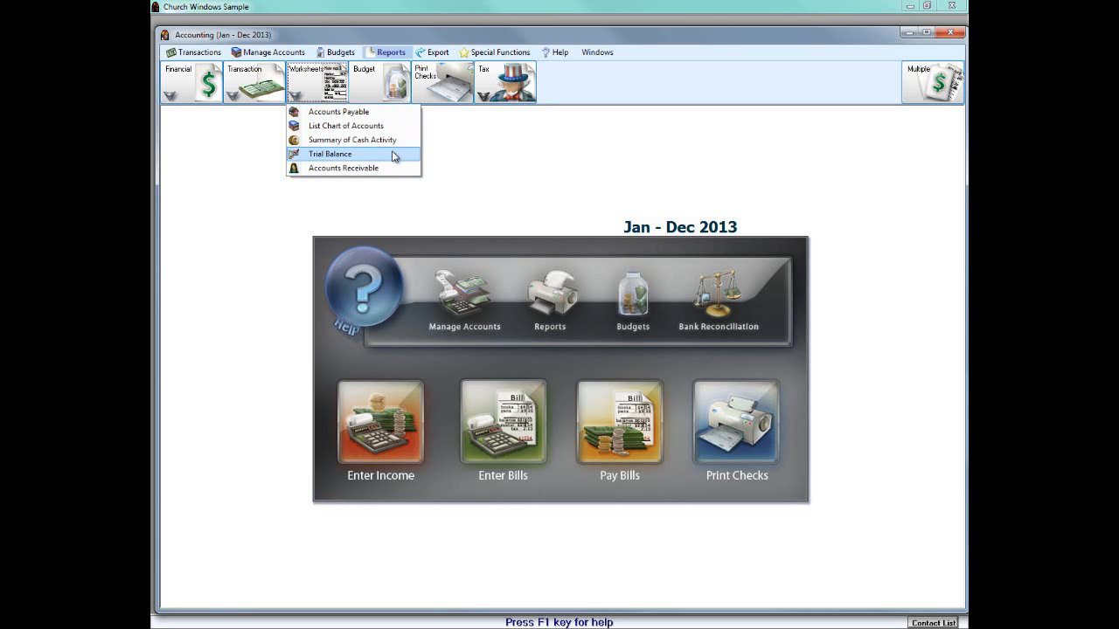
{"action": "left_click", "coordinate": [485, 157]}
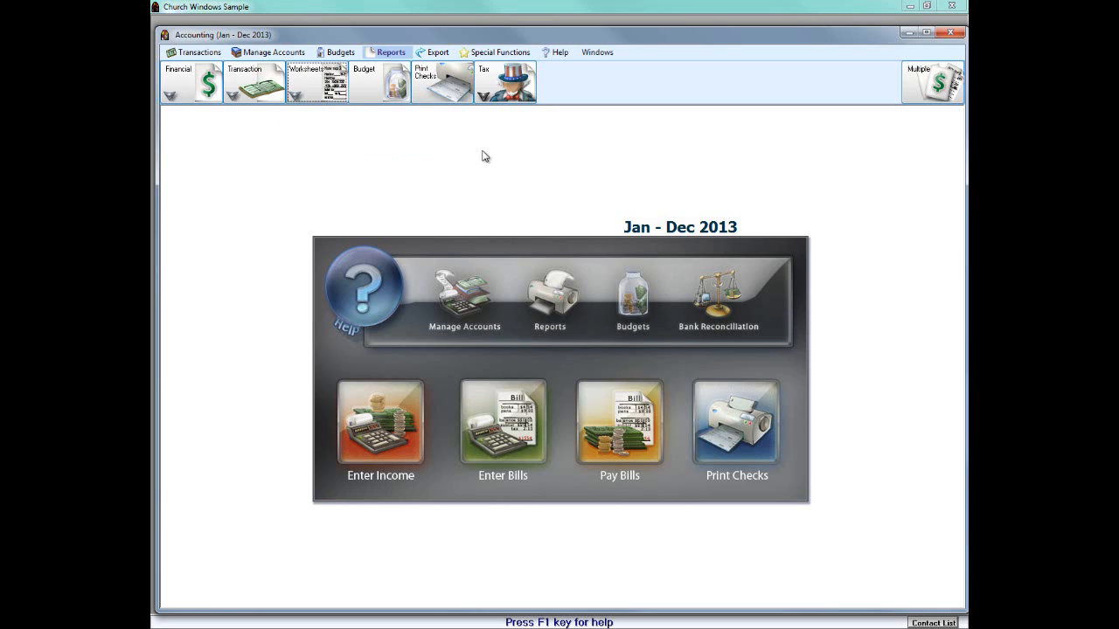
{"action": "left_click", "coordinate": [518, 96]}
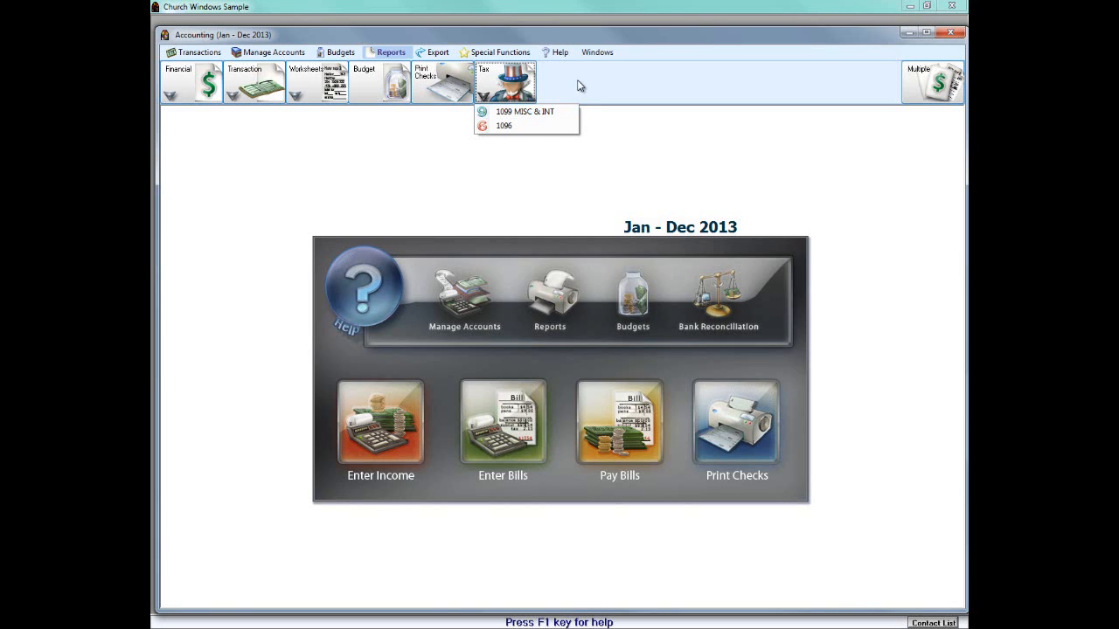
{"action": "left_click", "coordinate": [578, 82]}
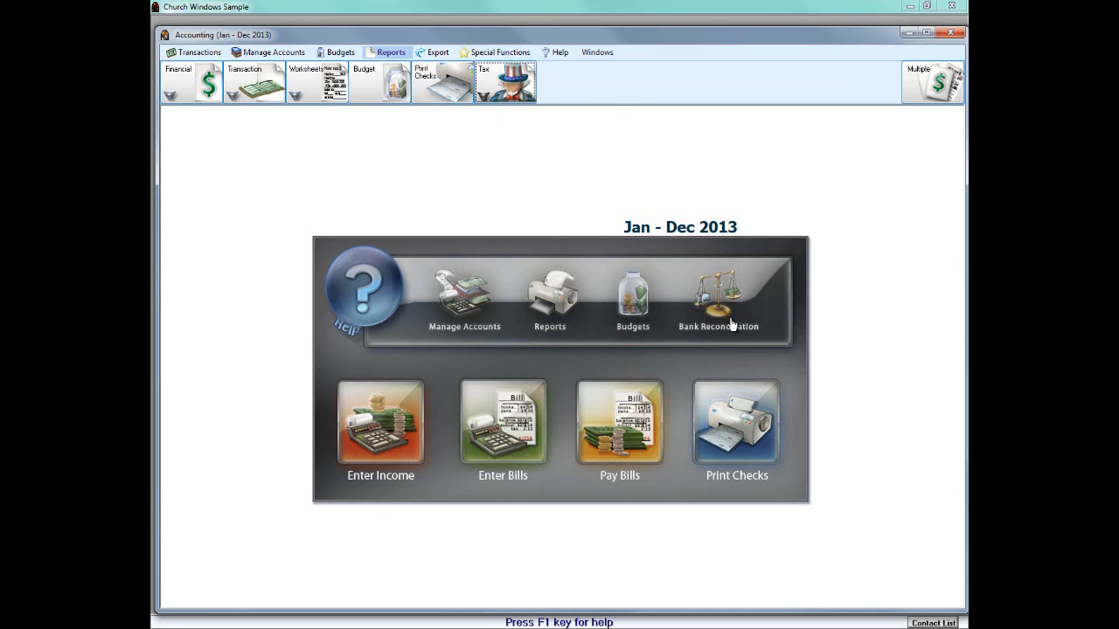
Step: Begin a new bank reconciliation for Huntington Bank Checking with statement ending date 10/31/2013, and enlarge its window
{"action": "left_click", "coordinate": [727, 281]}
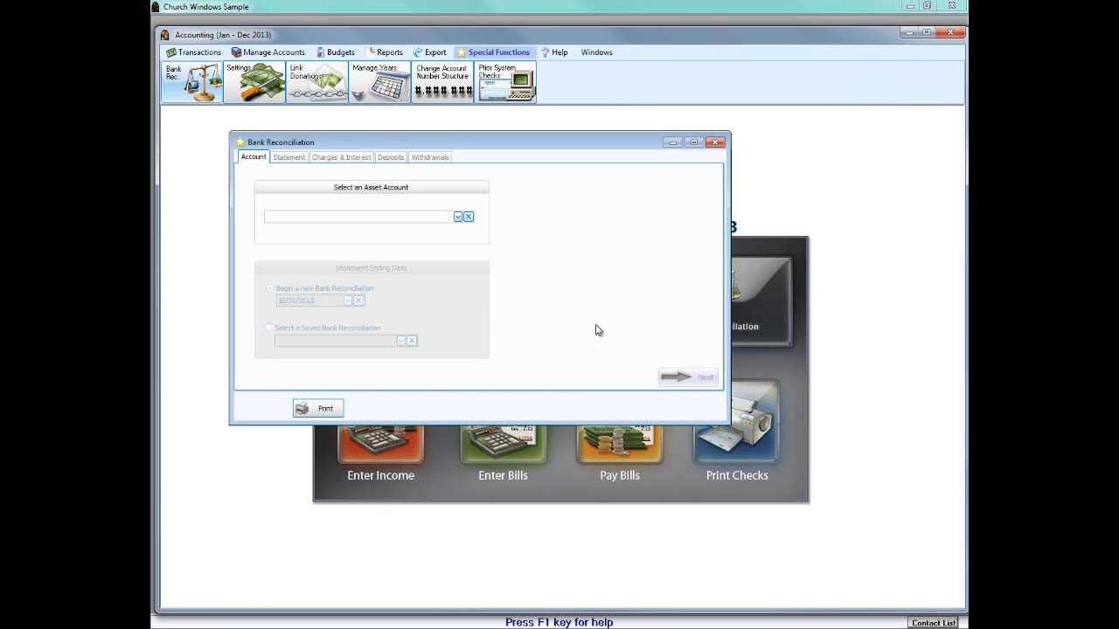
{"action": "left_click", "coordinate": [457, 217]}
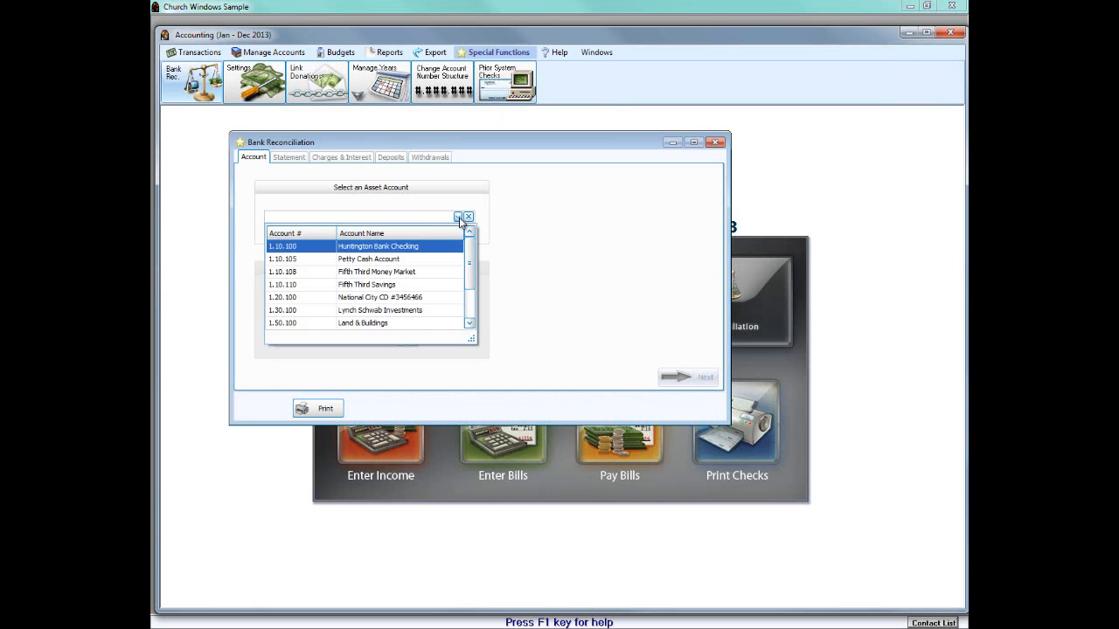
{"action": "left_click", "coordinate": [379, 248]}
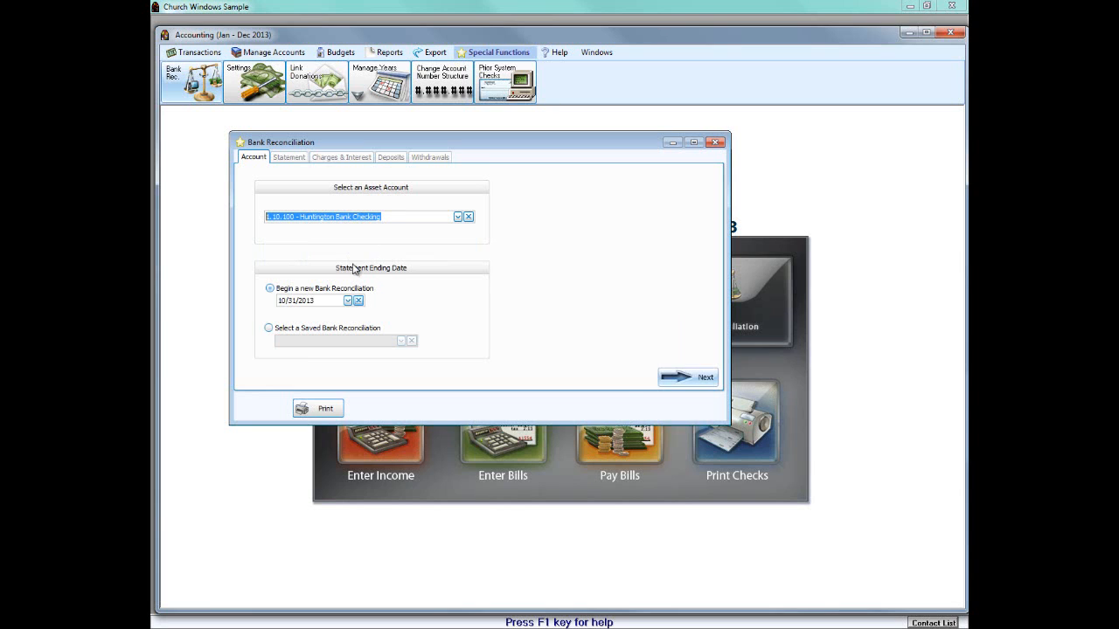
{"action": "left_click", "coordinate": [687, 378]}
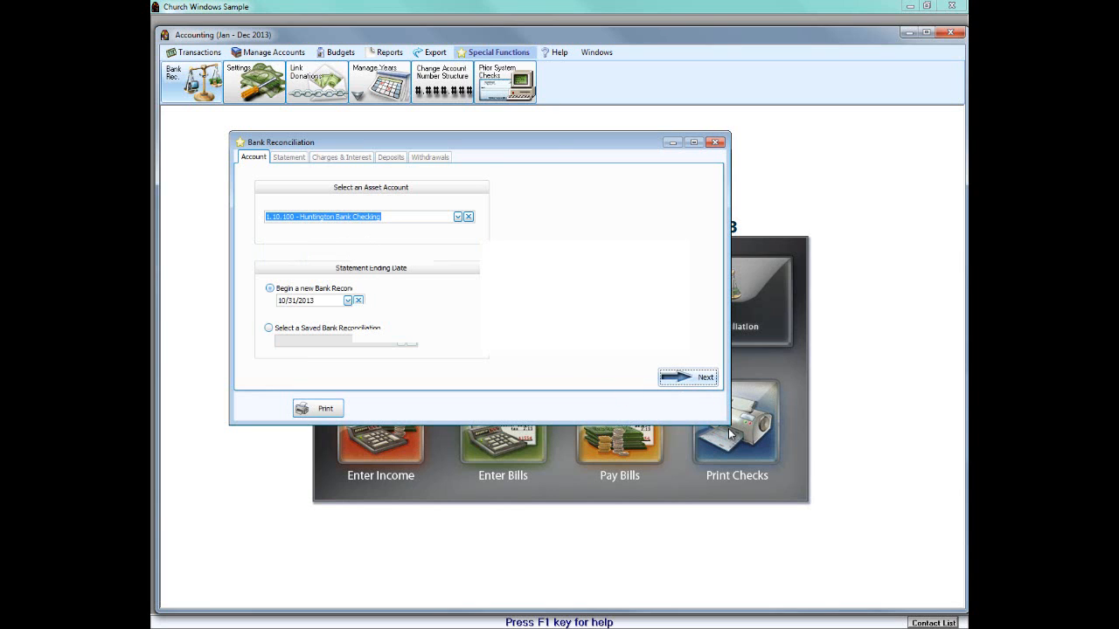
{"action": "left_click_drag", "start_coordinate": [732, 435], "coordinate": [885, 553]}
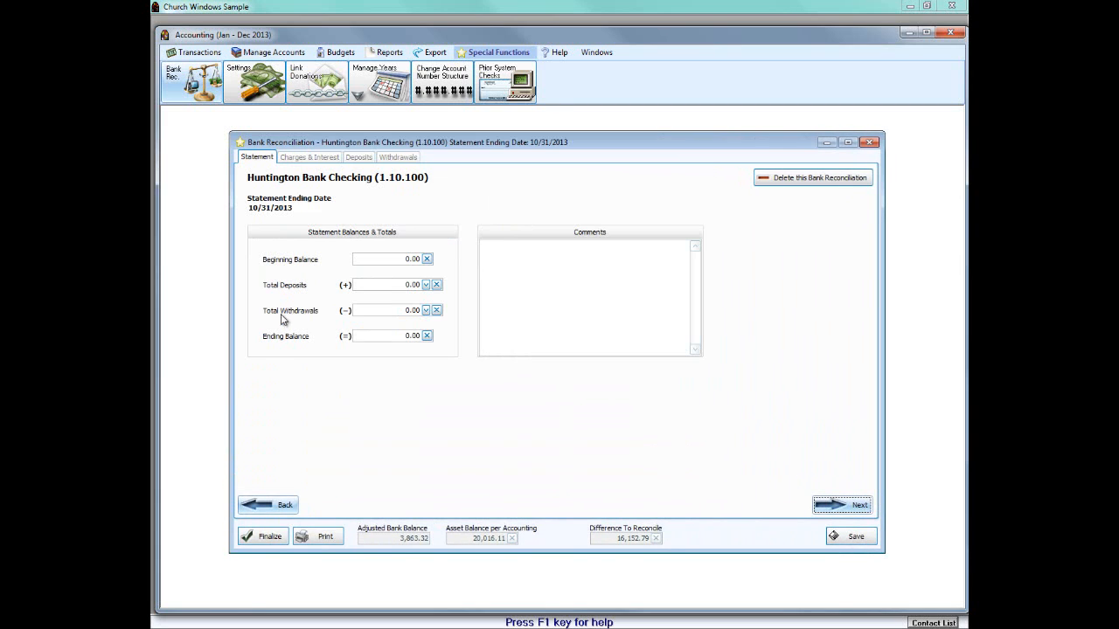
Step: Enter the statement figures: beginning balance 150.00, total deposits 200.00, total withdrawals 300.00 and ending balance 50.00
{"action": "left_click", "coordinate": [397, 258]}
{"action": "type", "text": "150.00"}
{"action": "key", "text": "Tab"}
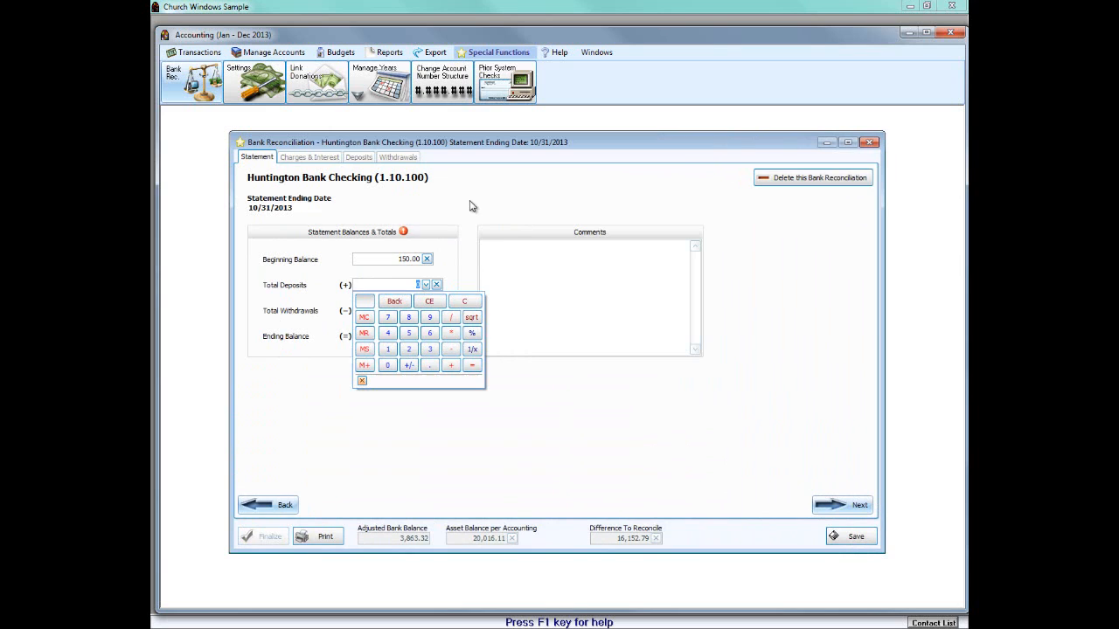
{"action": "type", "text": "200."}
{"action": "key", "text": "Tab"}
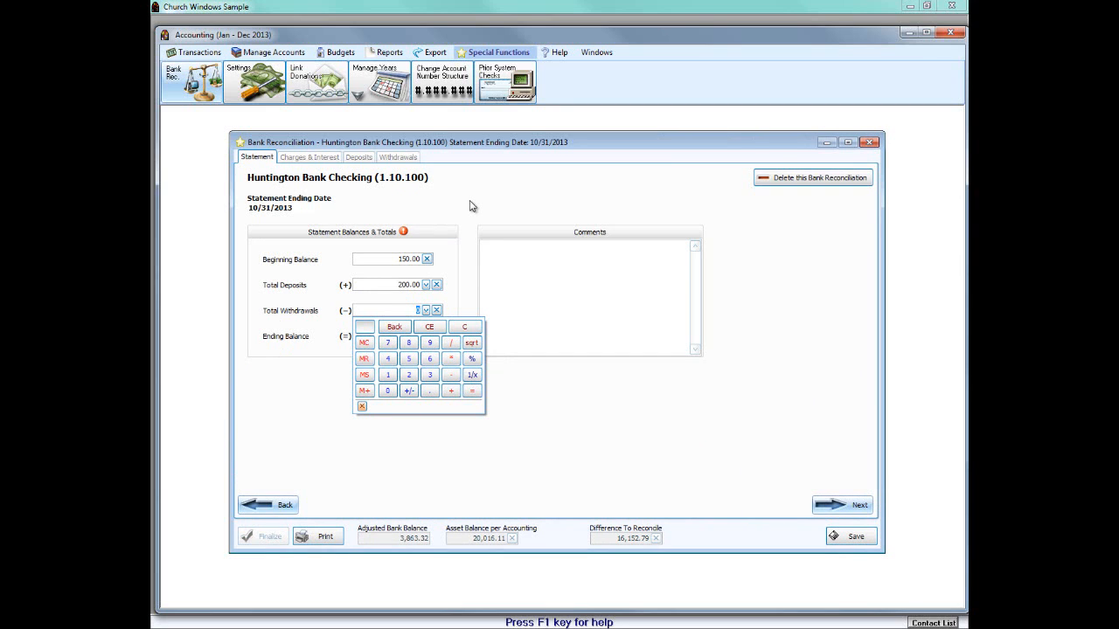
{"action": "type", "text": "300"}
{"action": "key", "text": "Tab"}
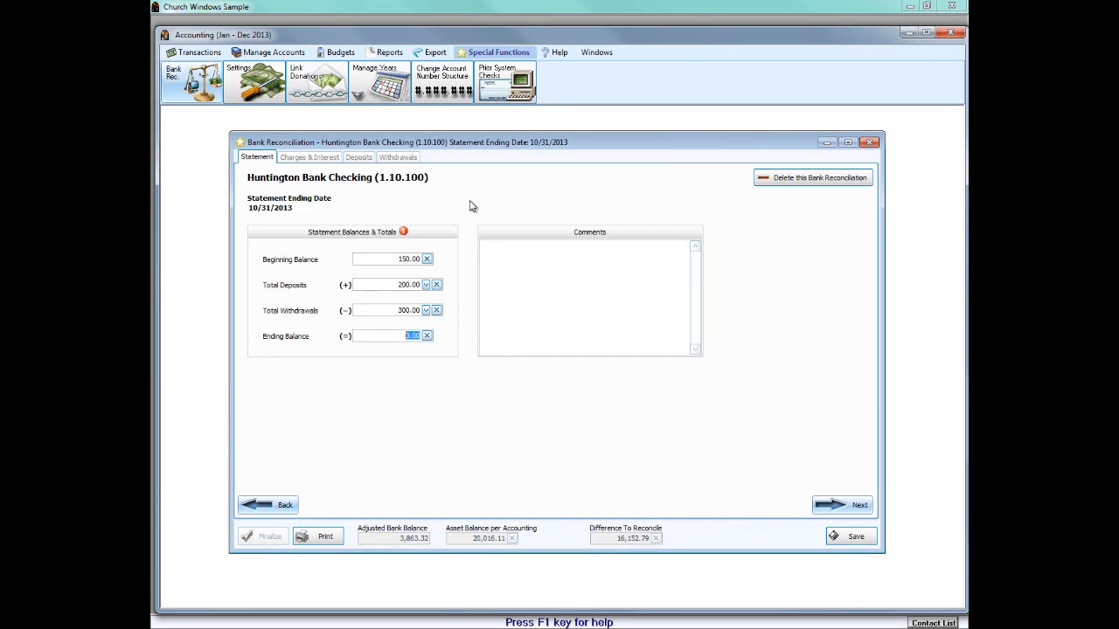
{"action": "type", "text": "50"}
{"action": "key", "text": "Tab"}
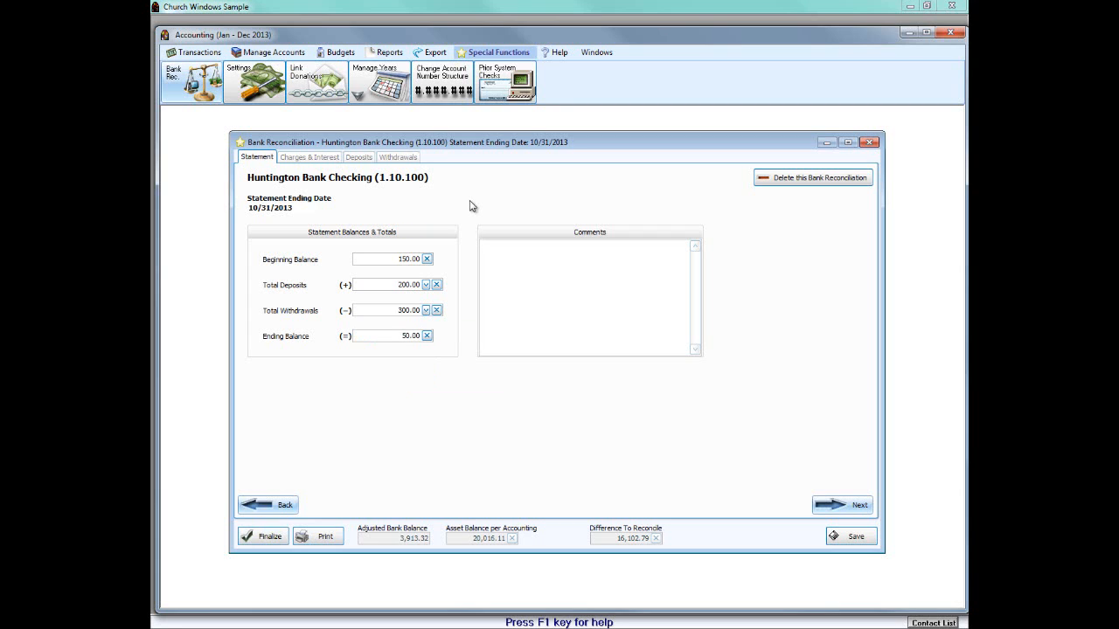
Step: Review the reconciliation's Charges & Interest and Deposits pages, and proceed to the Withdrawals list
{"action": "left_click", "coordinate": [853, 508]}
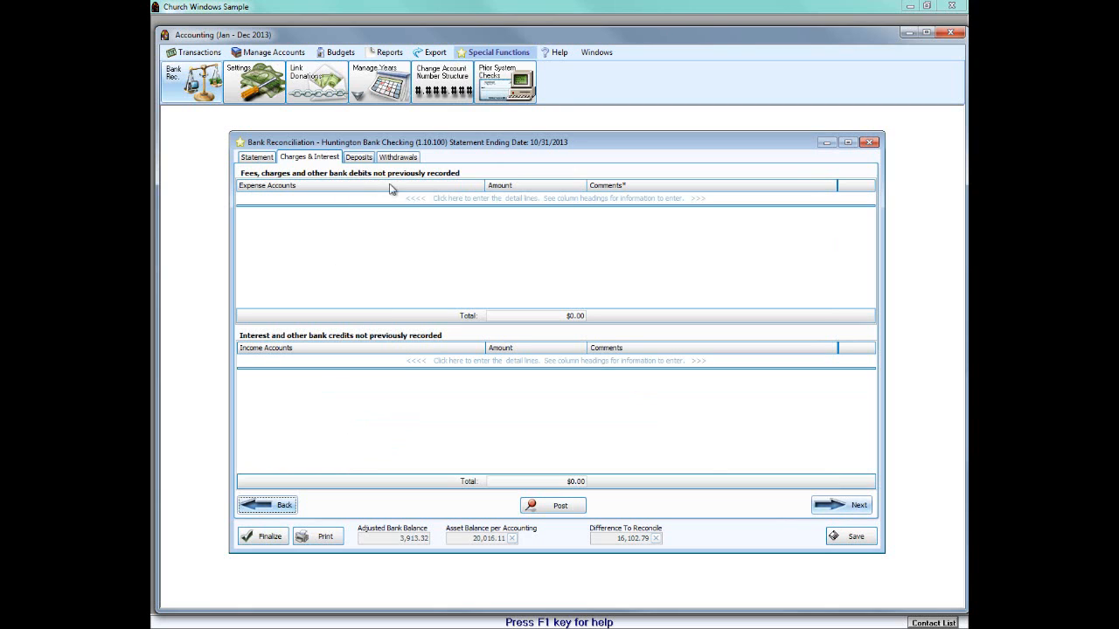
{"action": "left_click", "coordinate": [857, 506]}
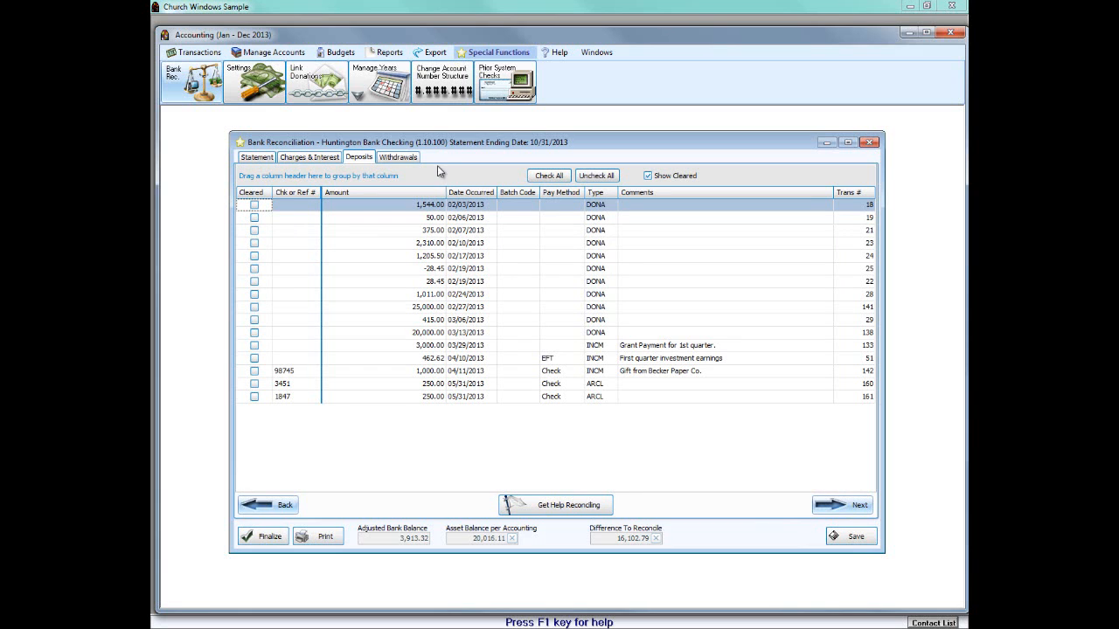
{"action": "left_click", "coordinate": [853, 505]}
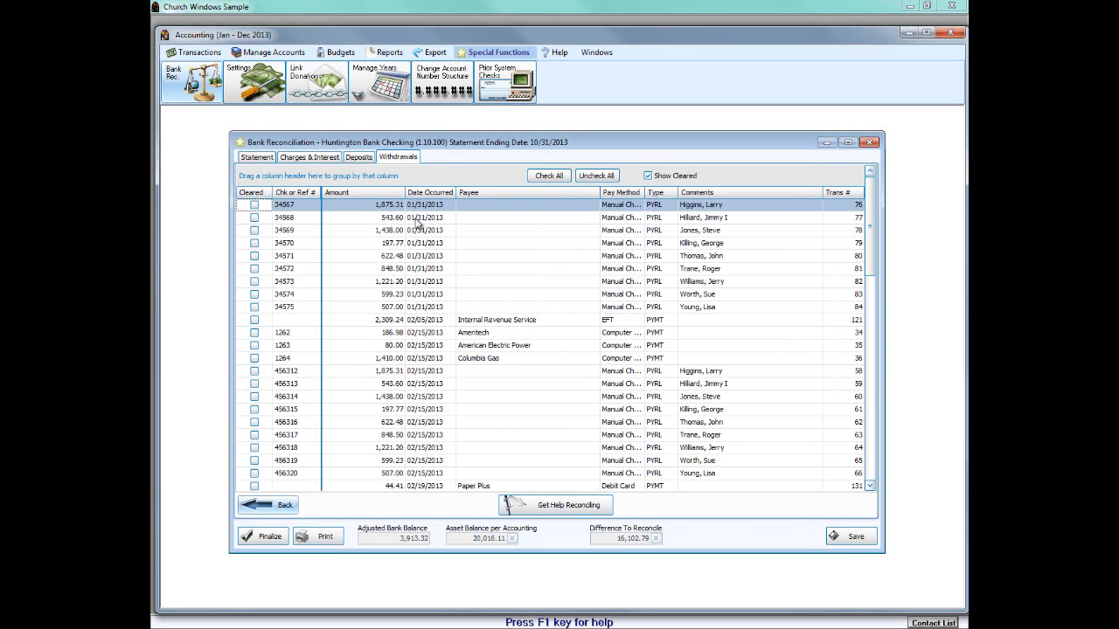
Step: Mark the 01/31/2013 payroll withdrawals 34567, 34569 and 34571 through 34575 as cleared
{"action": "left_click", "coordinate": [255, 205]}
{"action": "left_click", "coordinate": [254, 229]}
{"action": "left_click", "coordinate": [255, 256]}
{"action": "left_click", "coordinate": [254, 281]}
{"action": "left_click", "coordinate": [254, 281]}
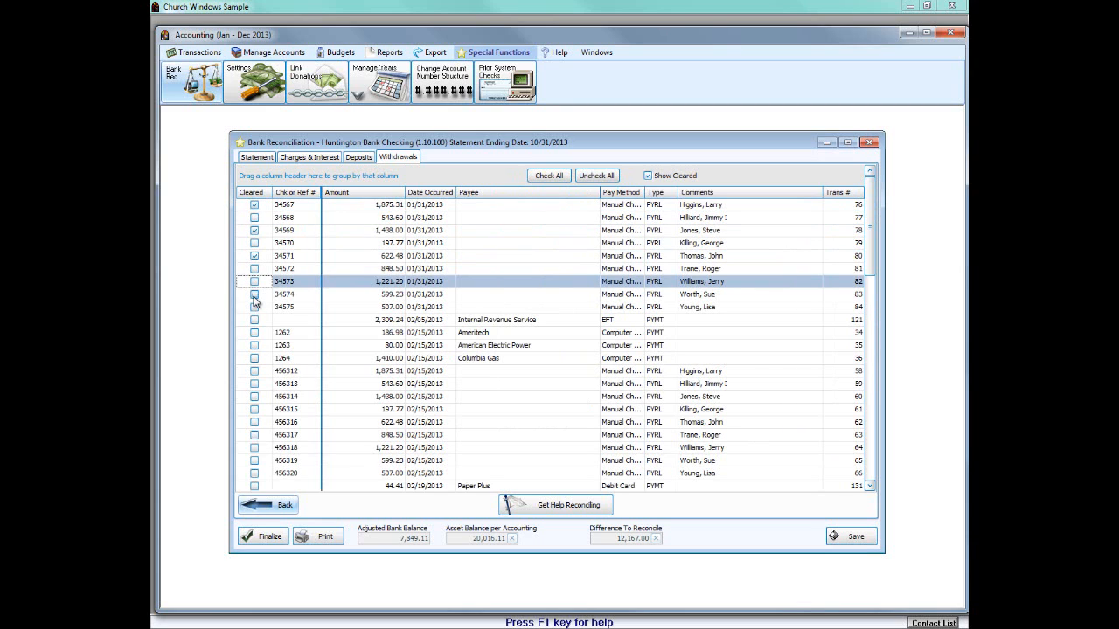
{"action": "left_click", "coordinate": [255, 293]}
{"action": "left_click", "coordinate": [254, 307]}
{"action": "left_click", "coordinate": [255, 280]}
{"action": "left_click", "coordinate": [254, 268]}
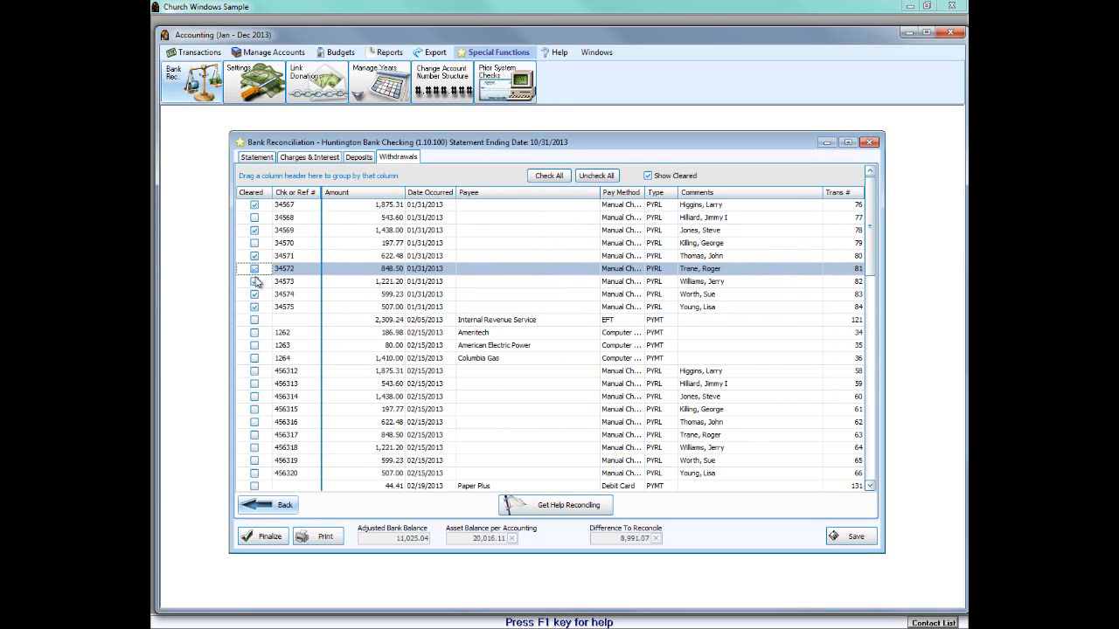
Step: Mark the Internal Revenue Service payment and the February withdrawals 1263, 1264, 456312 and 456314 through 456317 as cleared
{"action": "left_click", "coordinate": [254, 320]}
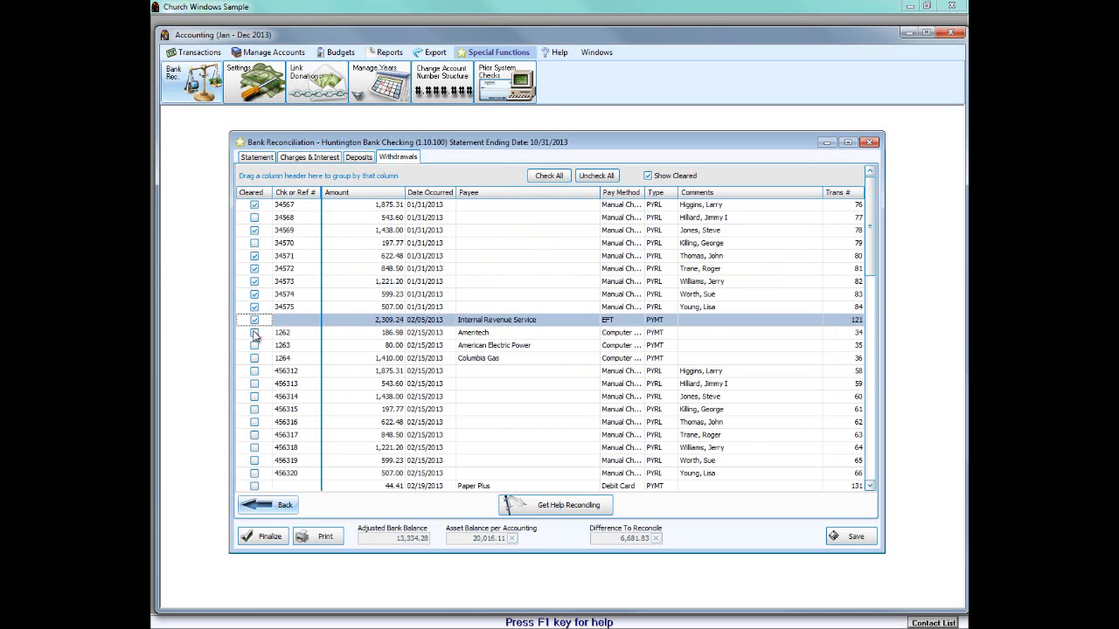
{"action": "left_click", "coordinate": [254, 345]}
{"action": "left_click", "coordinate": [255, 359]}
{"action": "left_click", "coordinate": [255, 371]}
{"action": "left_click", "coordinate": [254, 396]}
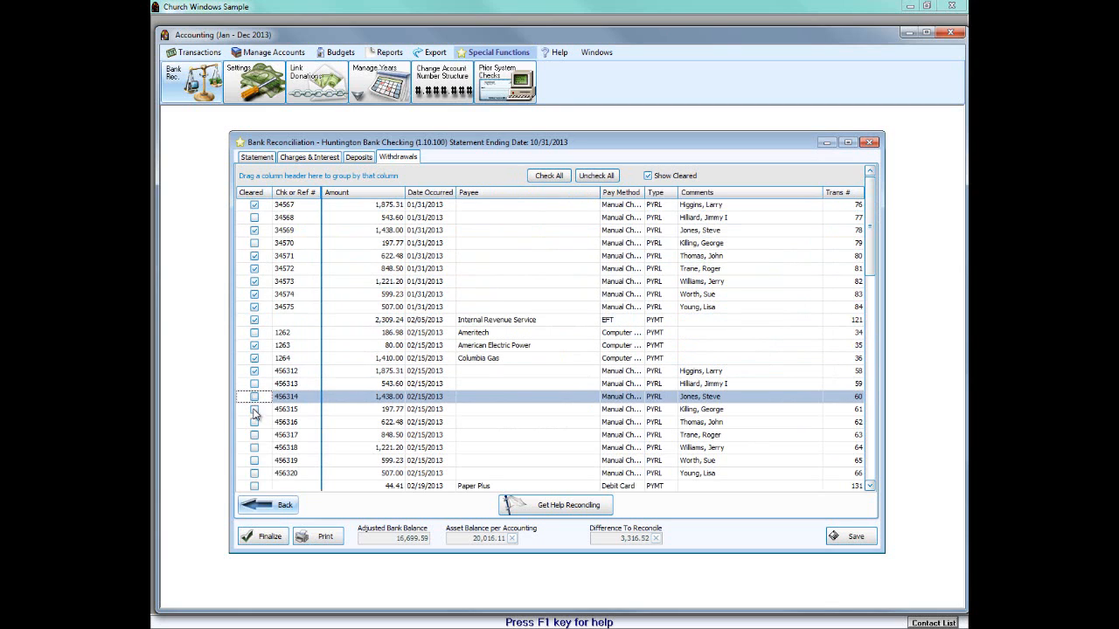
{"action": "left_click", "coordinate": [254, 422]}
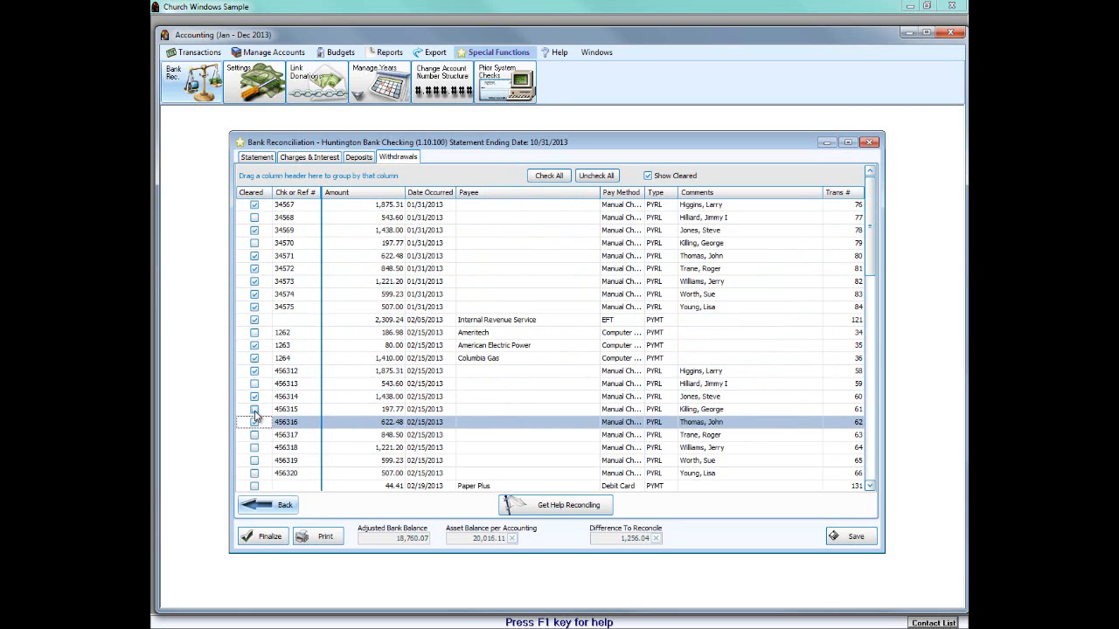
{"action": "left_click", "coordinate": [254, 409]}
{"action": "left_click", "coordinate": [254, 435]}
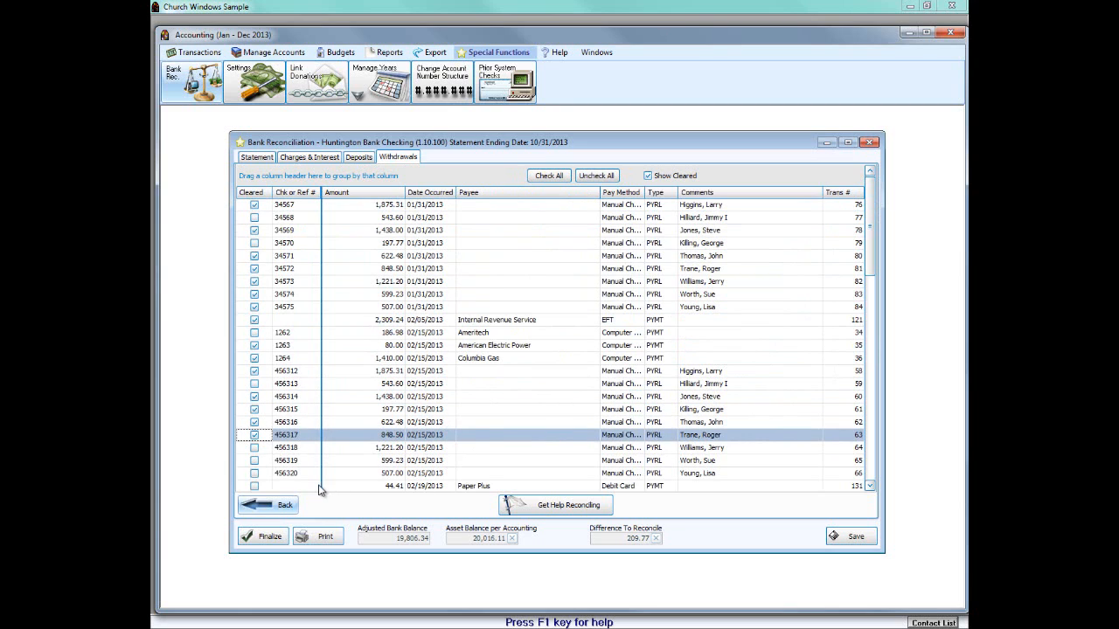
{"action": "left_click", "coordinate": [256, 489]}
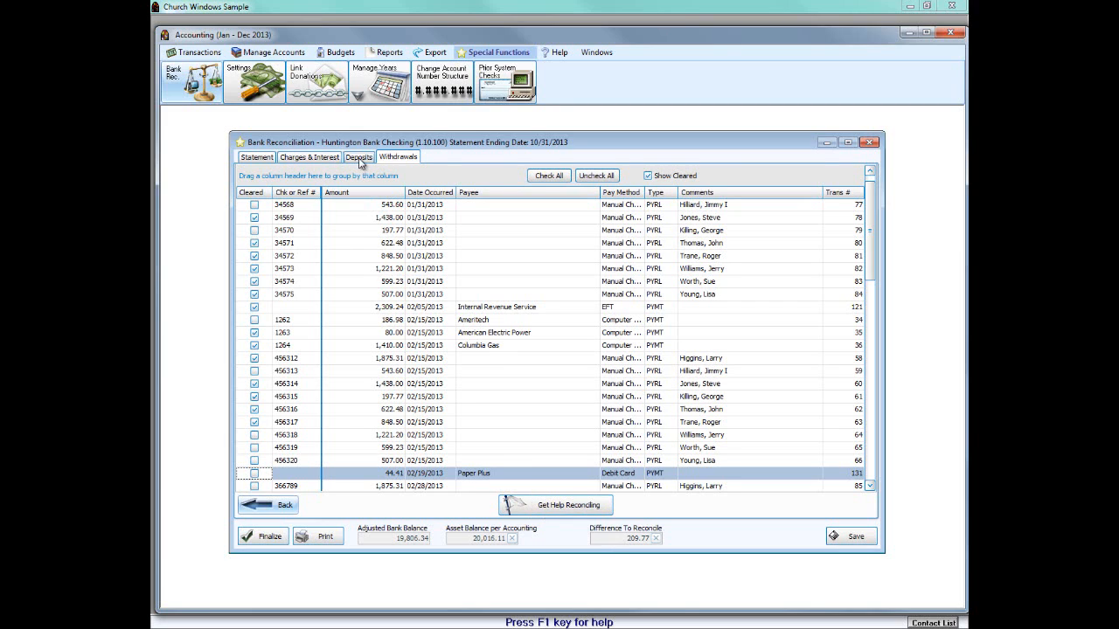
Step: Review the reconciling help's withdrawal comparison, deposit comparison and withdrawal line items, and close the bank reconciliation
{"action": "left_click", "coordinate": [548, 509]}
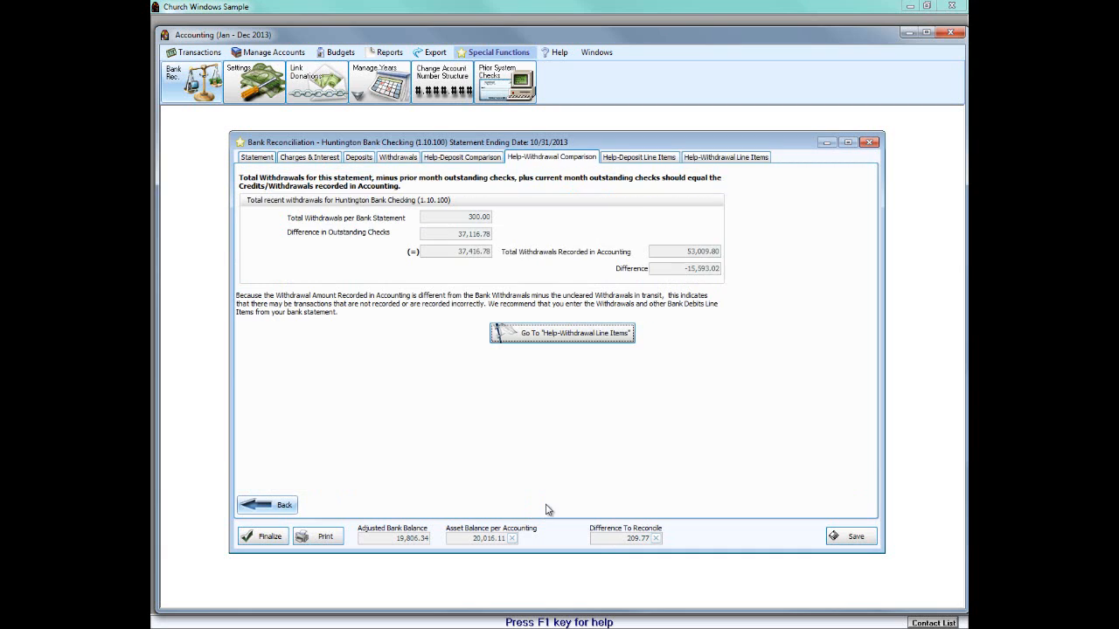
{"action": "left_click", "coordinate": [473, 158]}
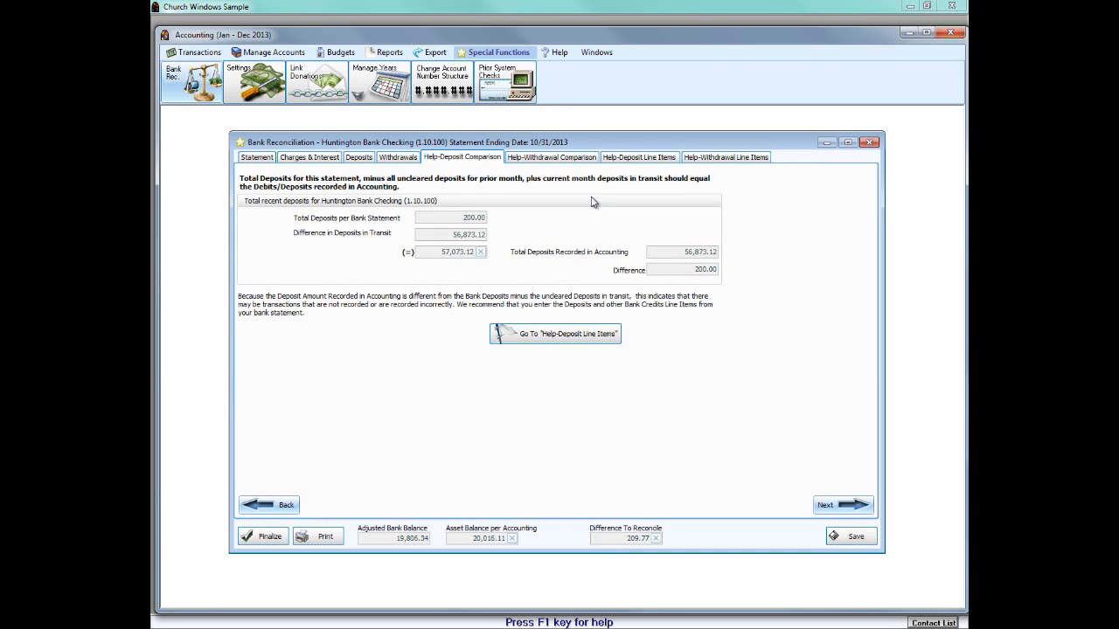
{"action": "left_click", "coordinate": [733, 158]}
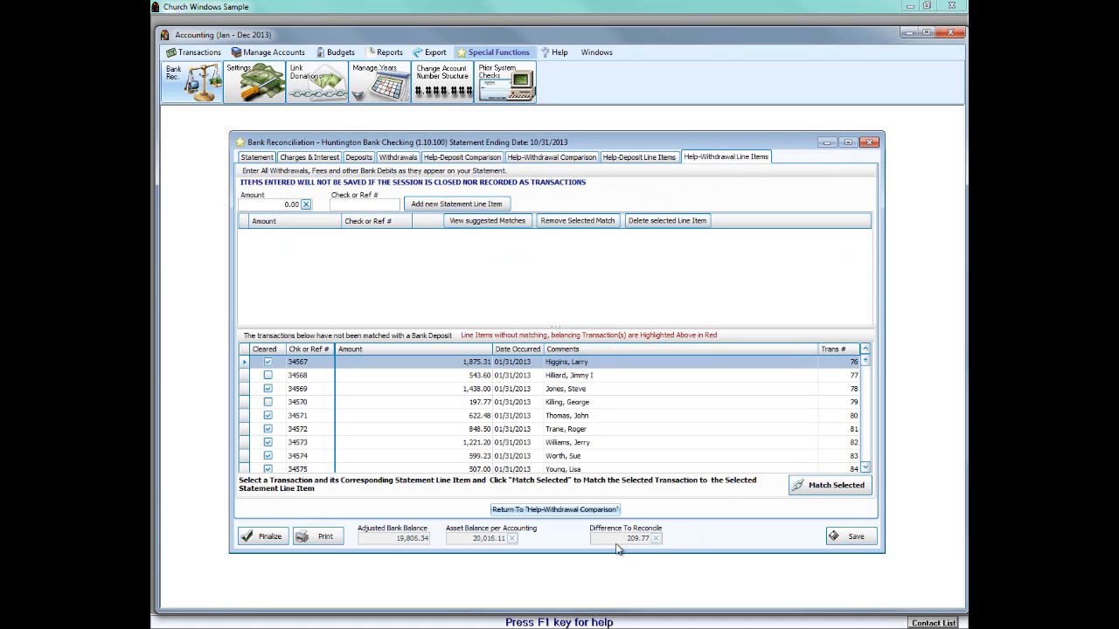
{"action": "left_click", "coordinate": [871, 143]}
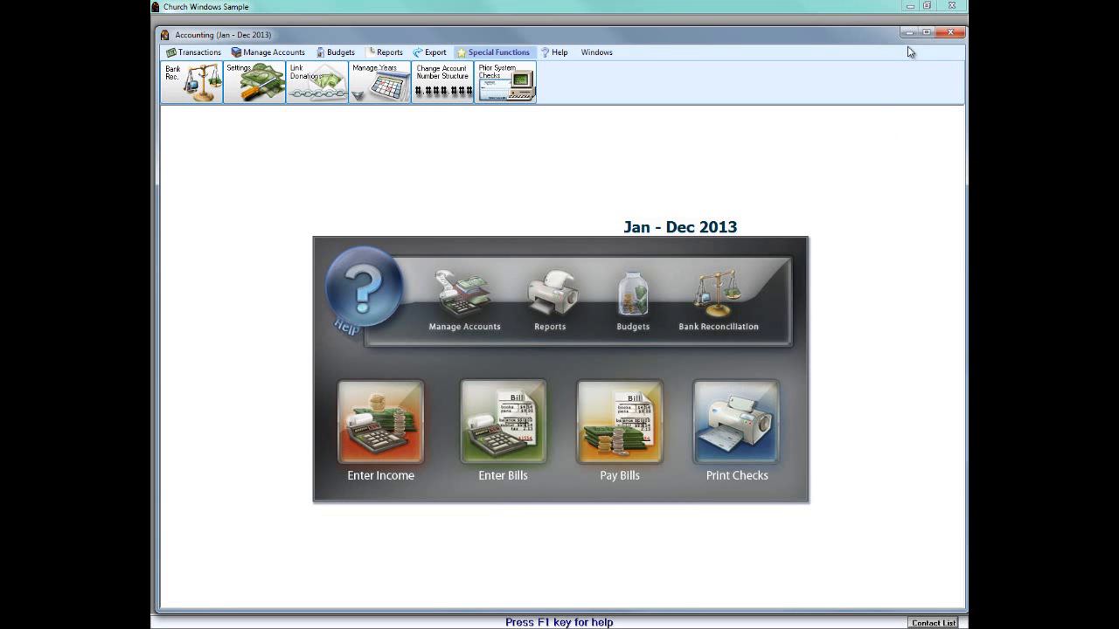
Step: Minimize Accounting, switch to Church Windows Payroll, and open the Employee File
{"action": "left_click", "coordinate": [909, 33]}
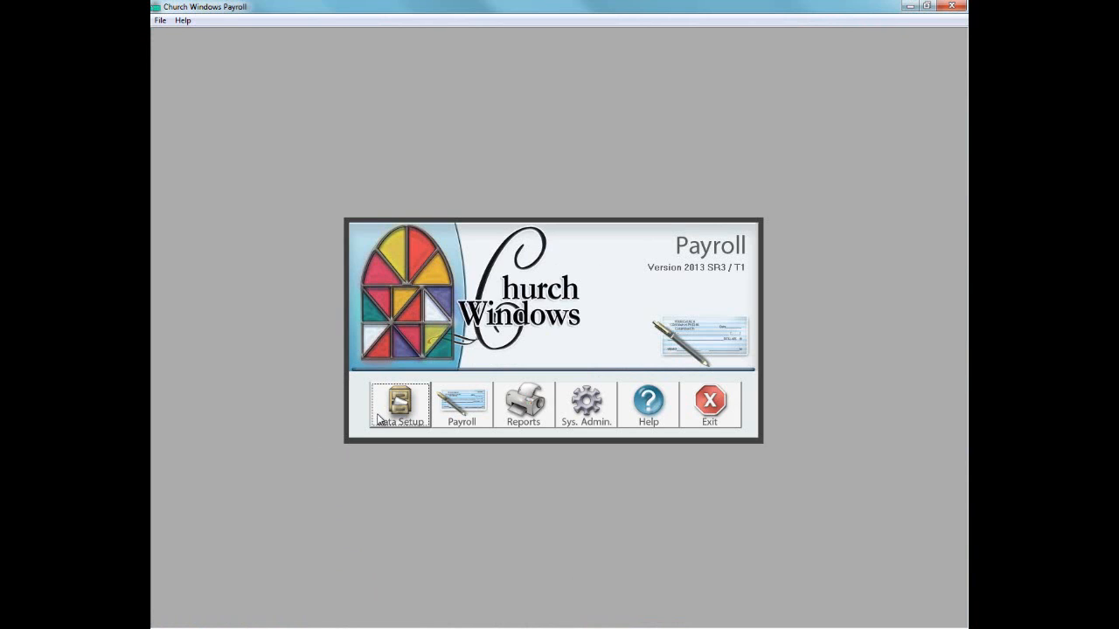
{"action": "left_click", "coordinate": [400, 402]}
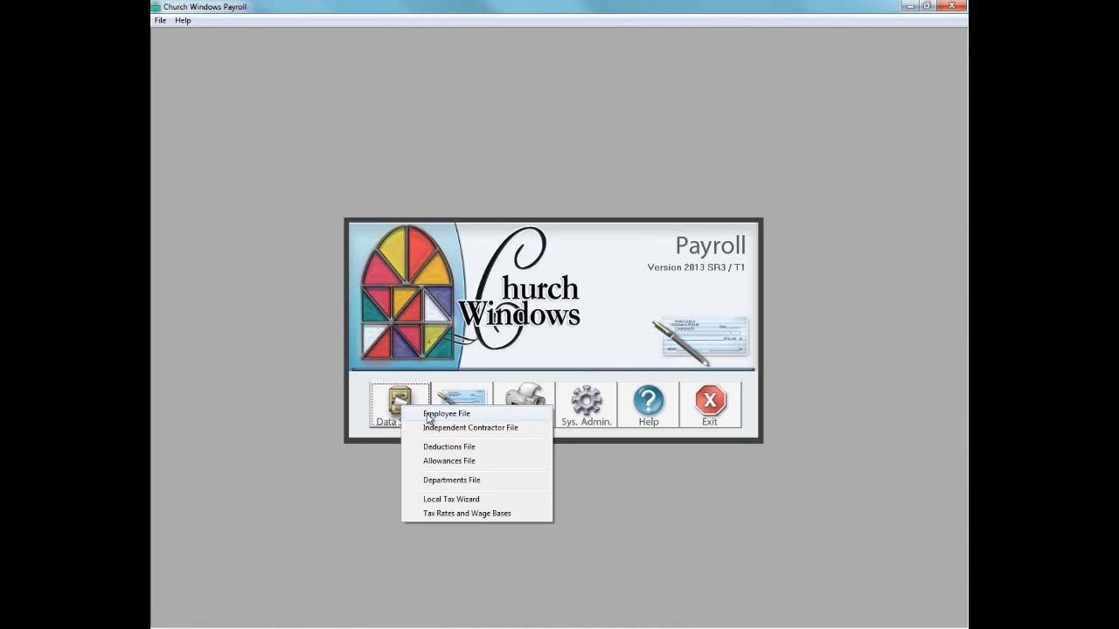
{"action": "left_click", "coordinate": [428, 416]}
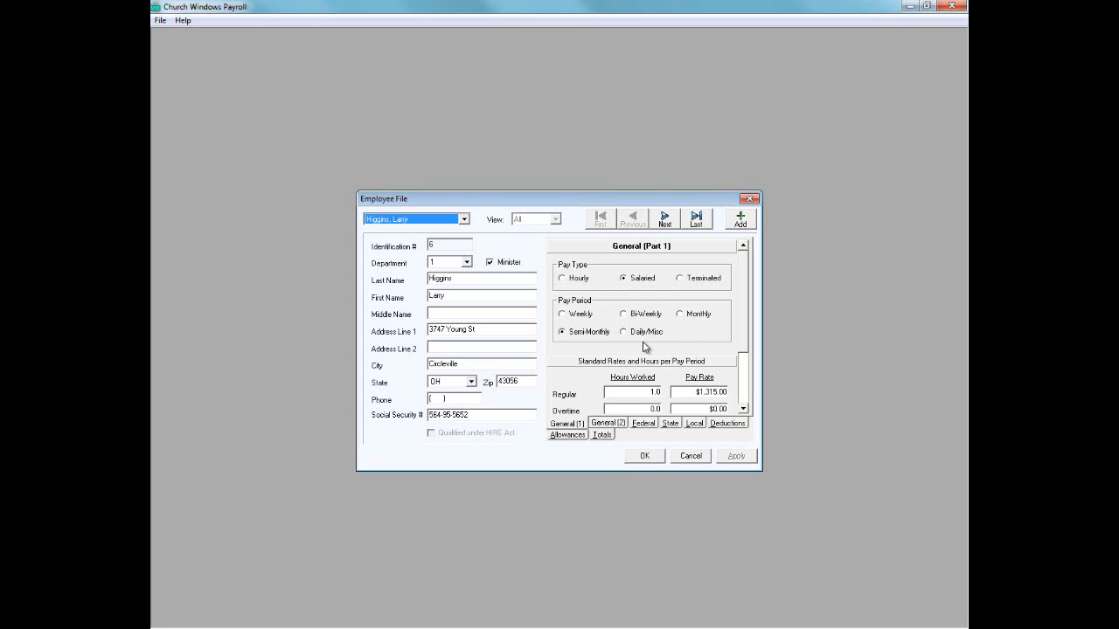
Step: Review the selected employee's pay type, pay period, standard rates, accumulating hours and direct deposit banking settings
{"action": "left_click", "coordinate": [743, 408]}
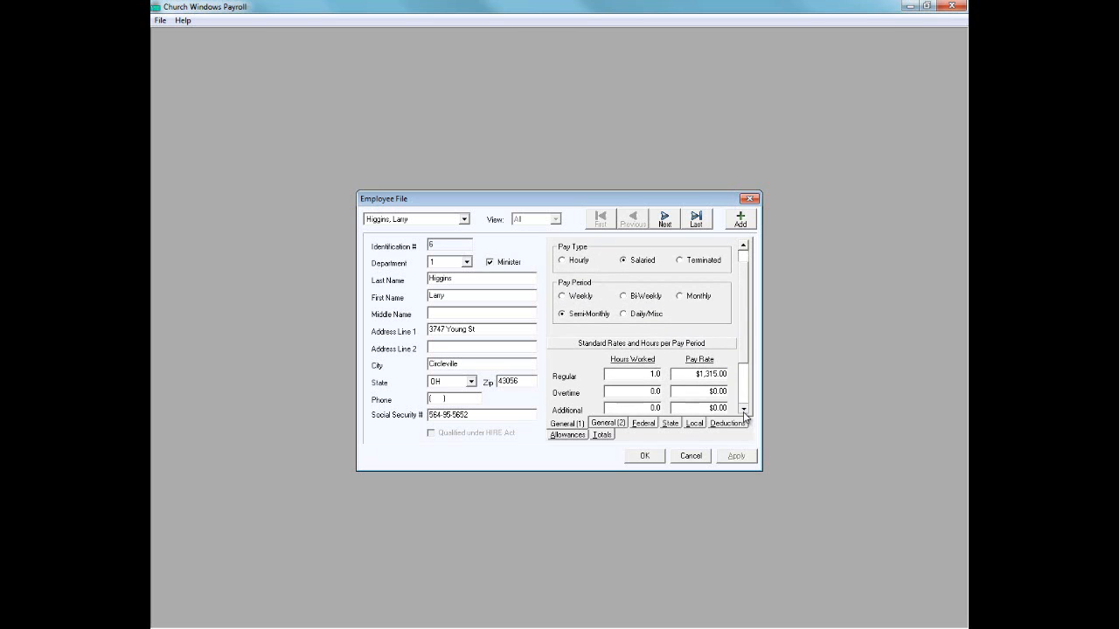
{"action": "left_click", "coordinate": [743, 408]}
{"action": "left_click", "coordinate": [743, 408]}
{"action": "left_click", "coordinate": [743, 408]}
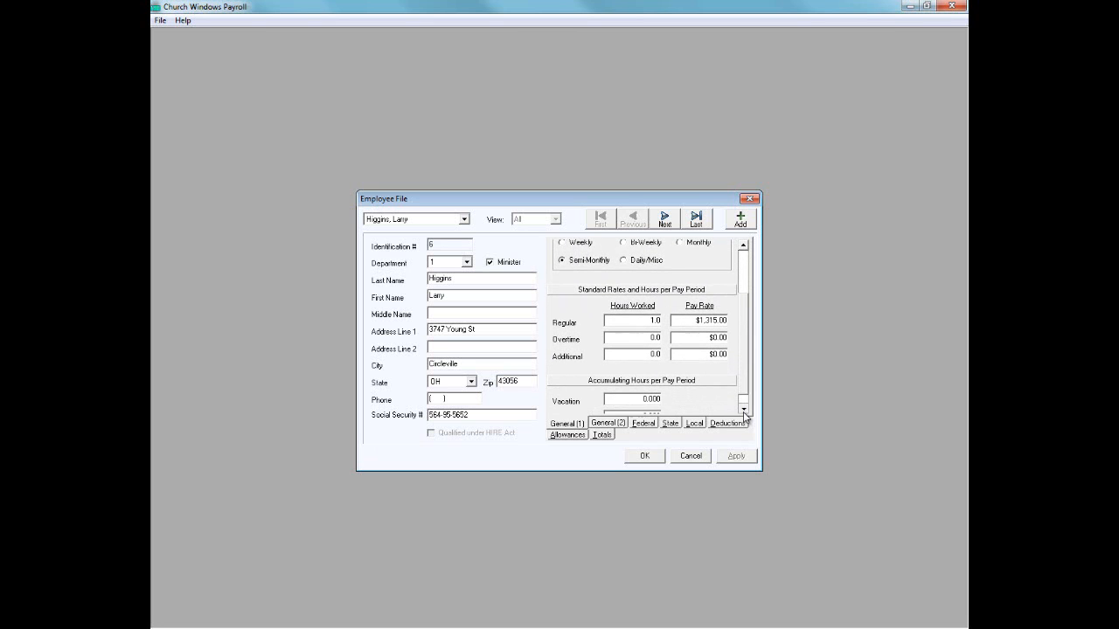
{"action": "left_click", "coordinate": [743, 408]}
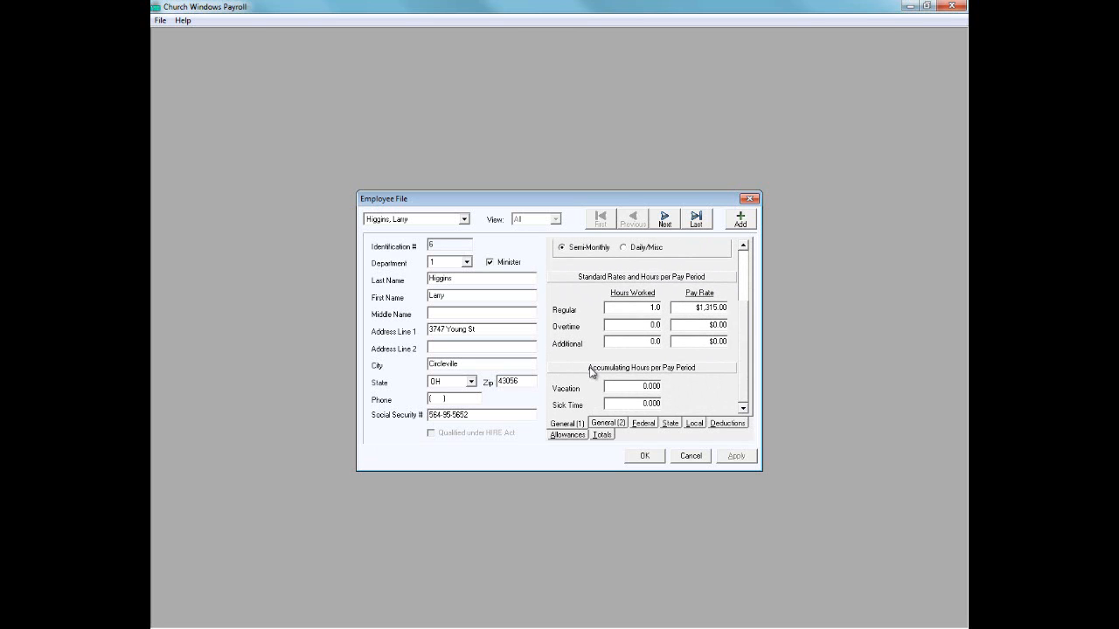
{"action": "left_click", "coordinate": [609, 425]}
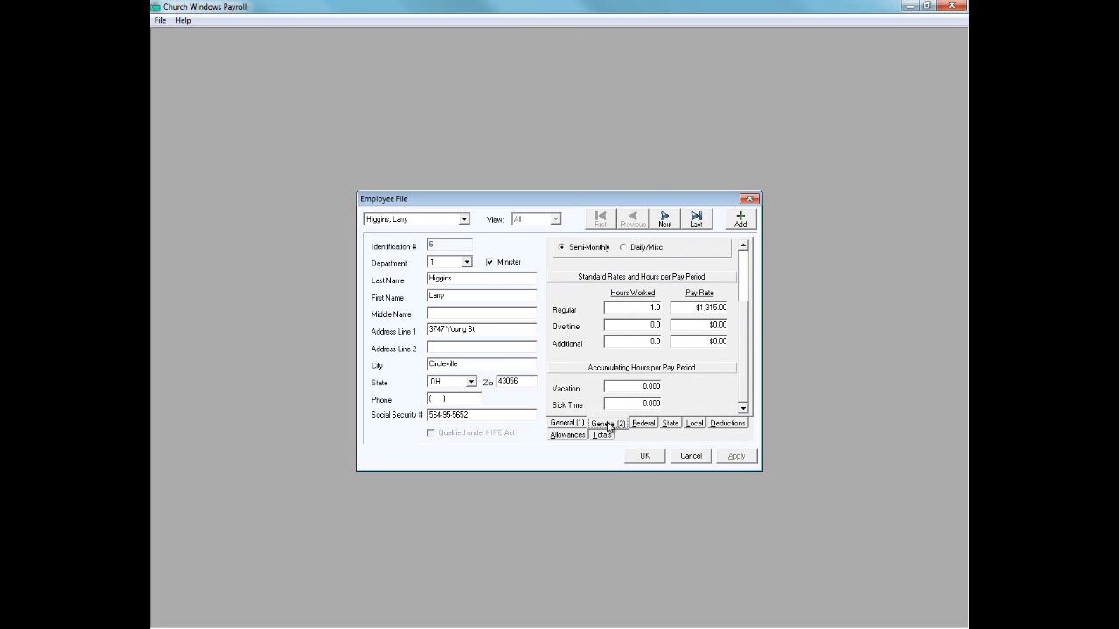
{"action": "left_click", "coordinate": [743, 409]}
{"action": "left_click_drag", "start_coordinate": [743, 412], "coordinate": [742, 411]}
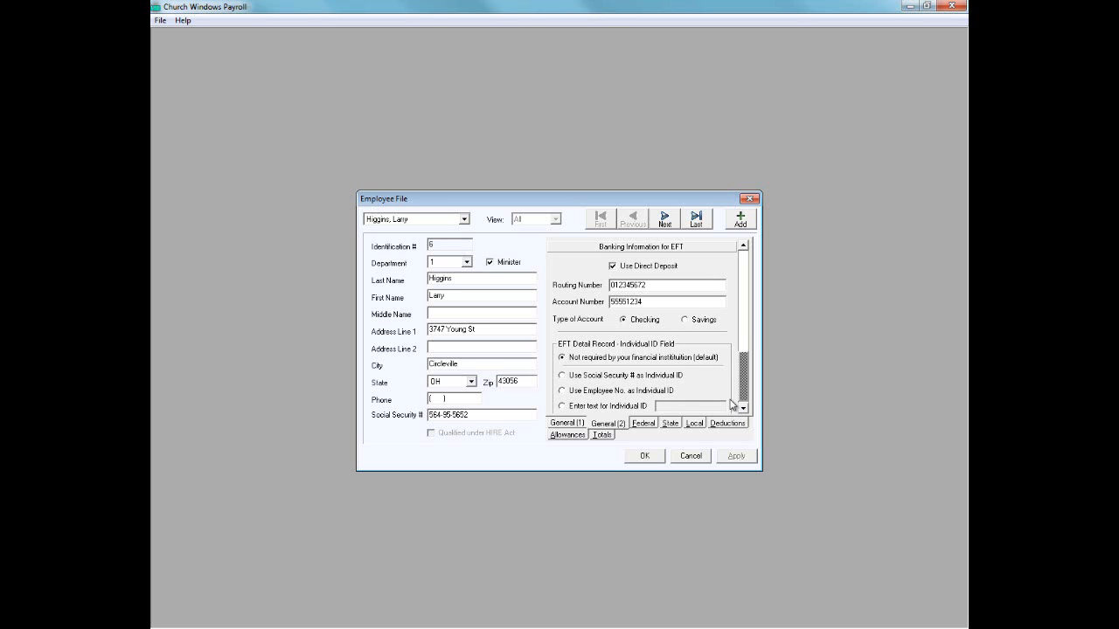
Step: Review the employee's federal, state and local withholding settings, including the list of available withholding states
{"action": "left_click", "coordinate": [643, 423]}
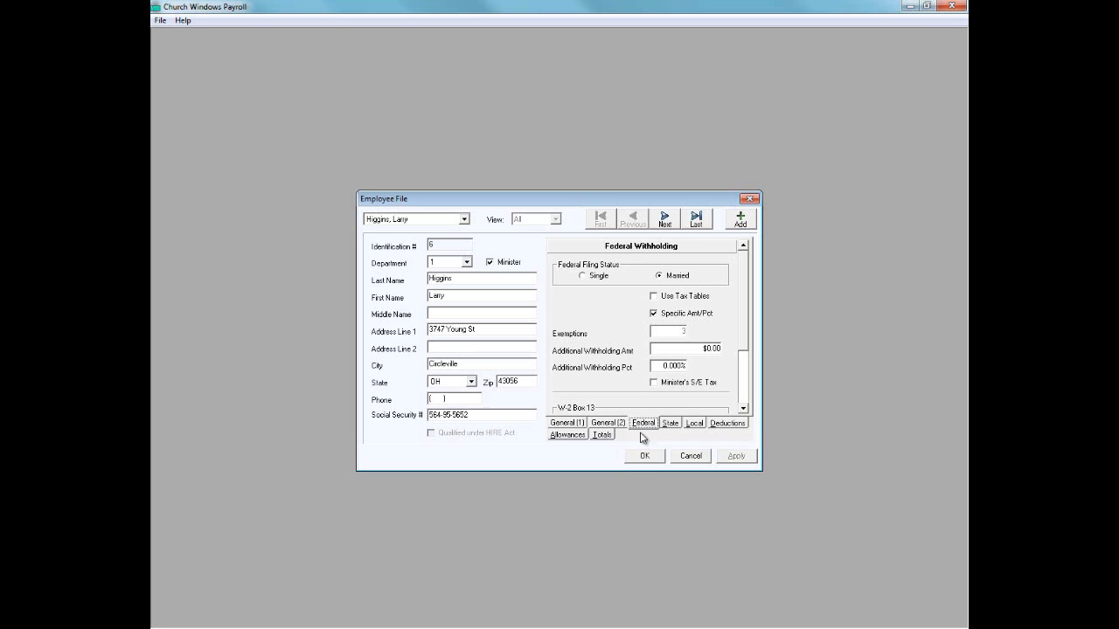
{"action": "left_click", "coordinate": [671, 423]}
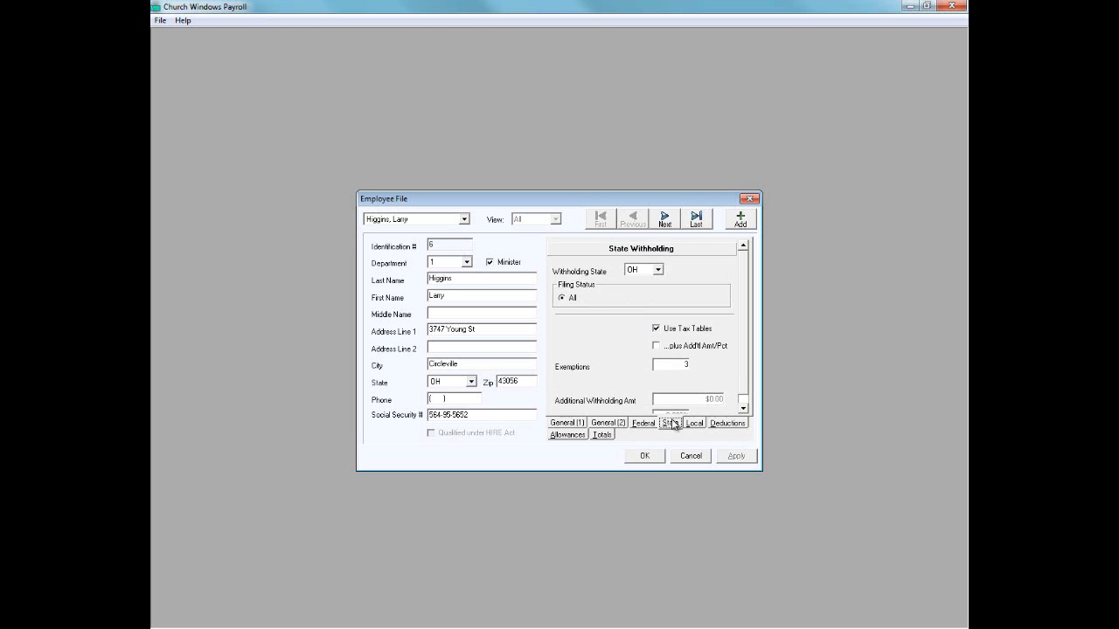
{"action": "left_click", "coordinate": [658, 270]}
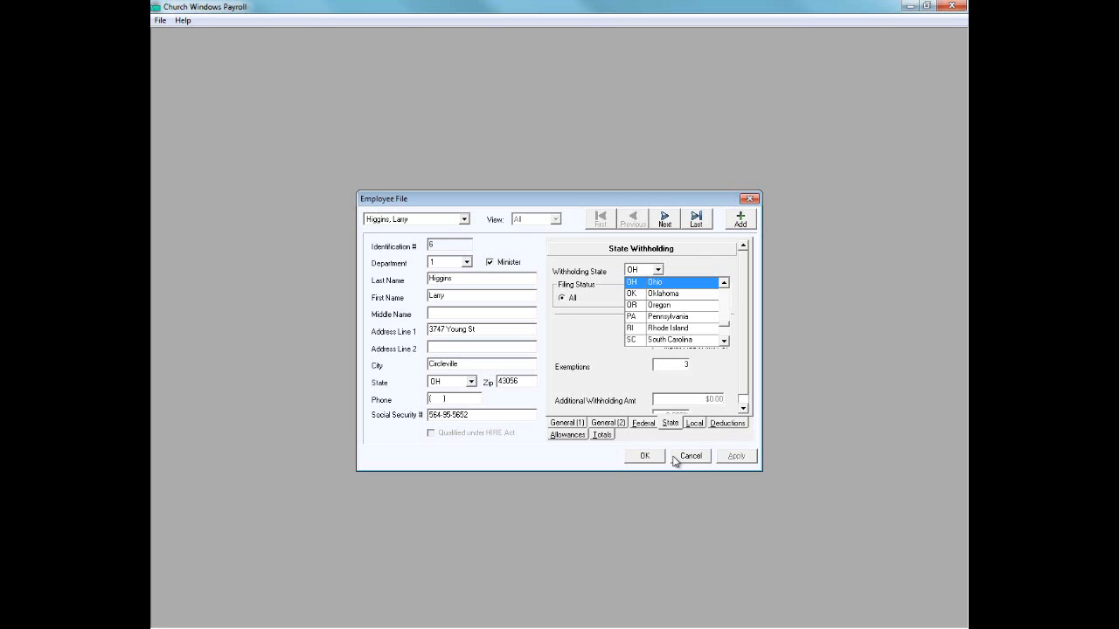
{"action": "left_click", "coordinate": [647, 426]}
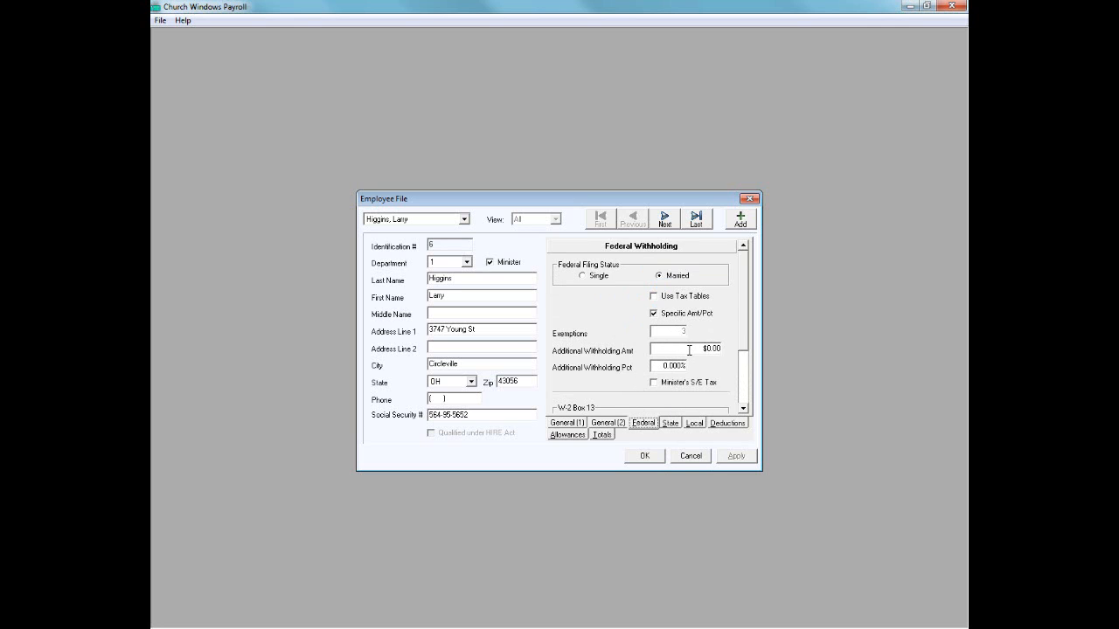
{"action": "left_click", "coordinate": [672, 424]}
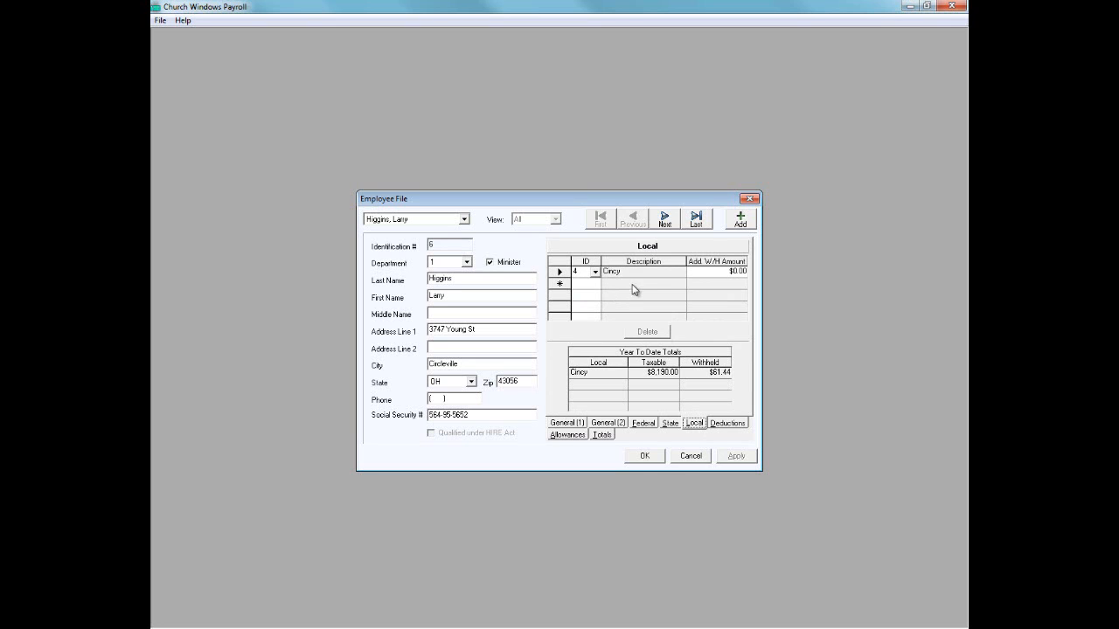
Step: Review the employee's deductions and allowances, and close the Employee File
{"action": "left_click", "coordinate": [729, 424]}
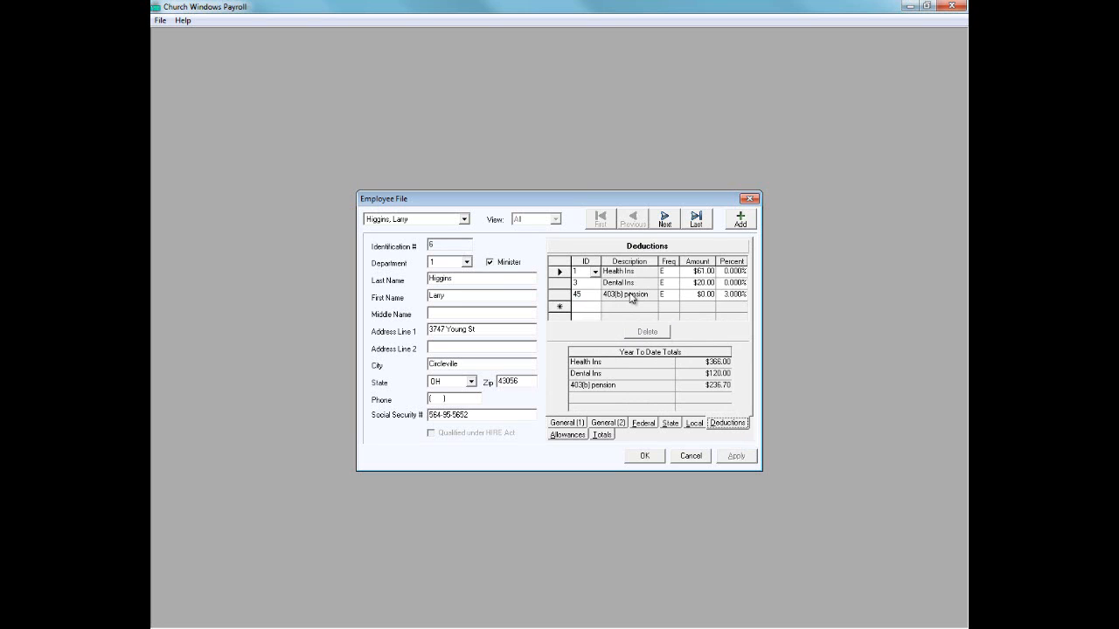
{"action": "left_click", "coordinate": [566, 435]}
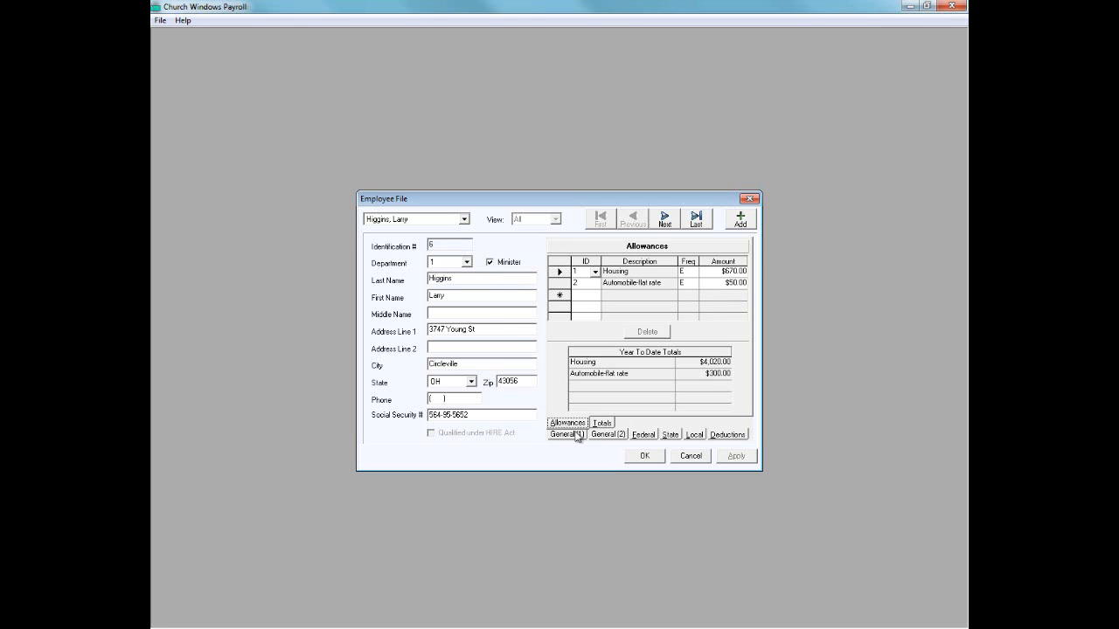
{"action": "left_click", "coordinate": [645, 456]}
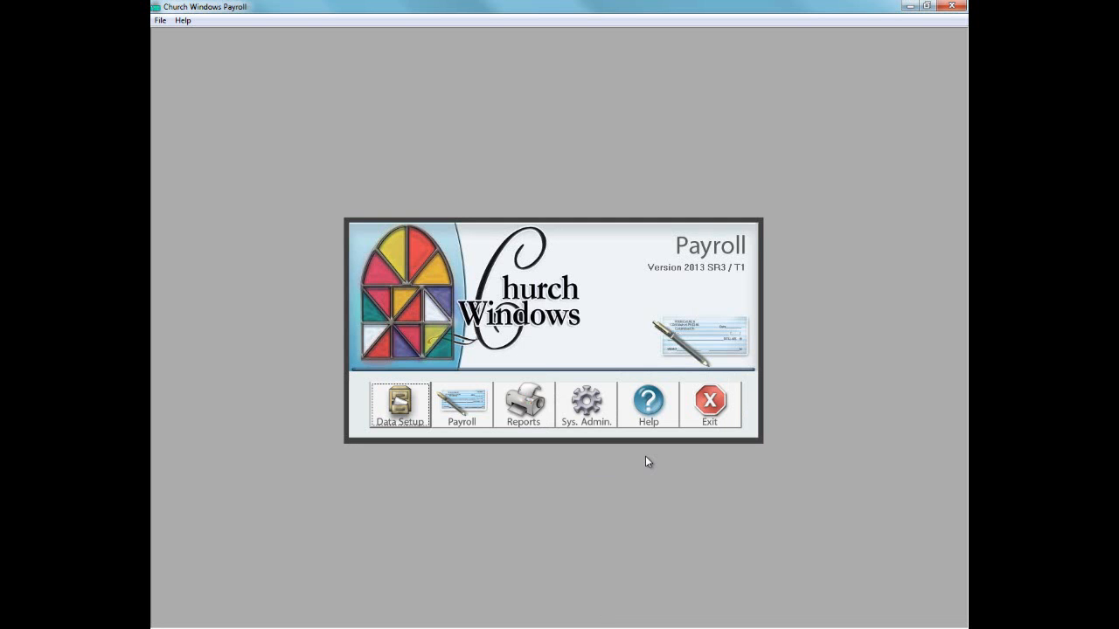
Step: Start Calculate Payroll with pay date and period end 11/13/2013 for all employees, including every pay type, pay period and department
{"action": "left_click", "coordinate": [462, 422]}
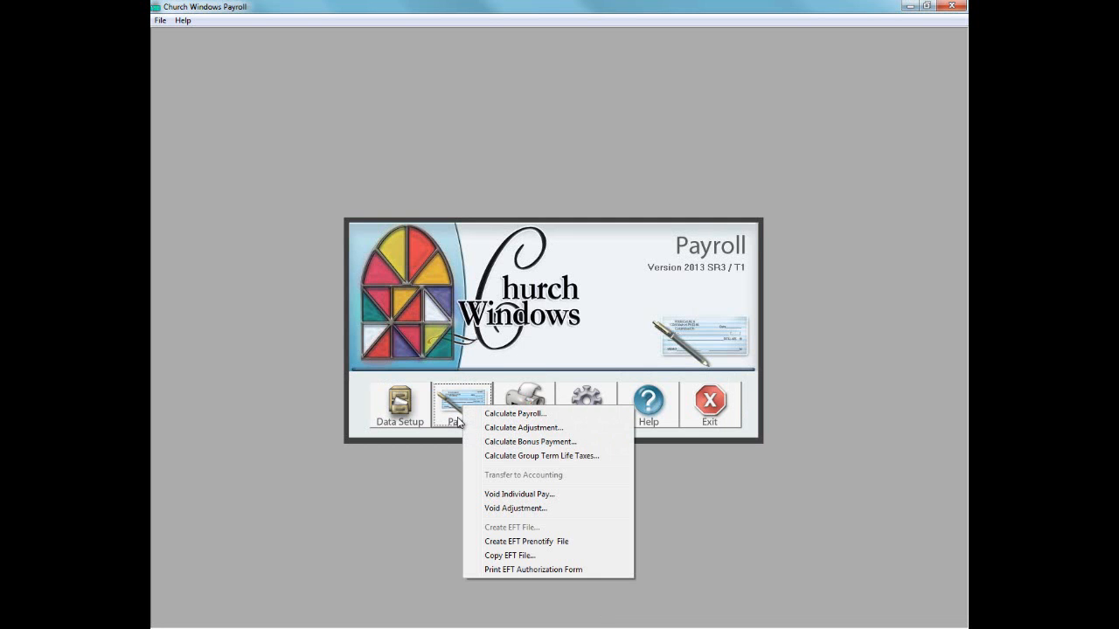
{"action": "left_click", "coordinate": [596, 413]}
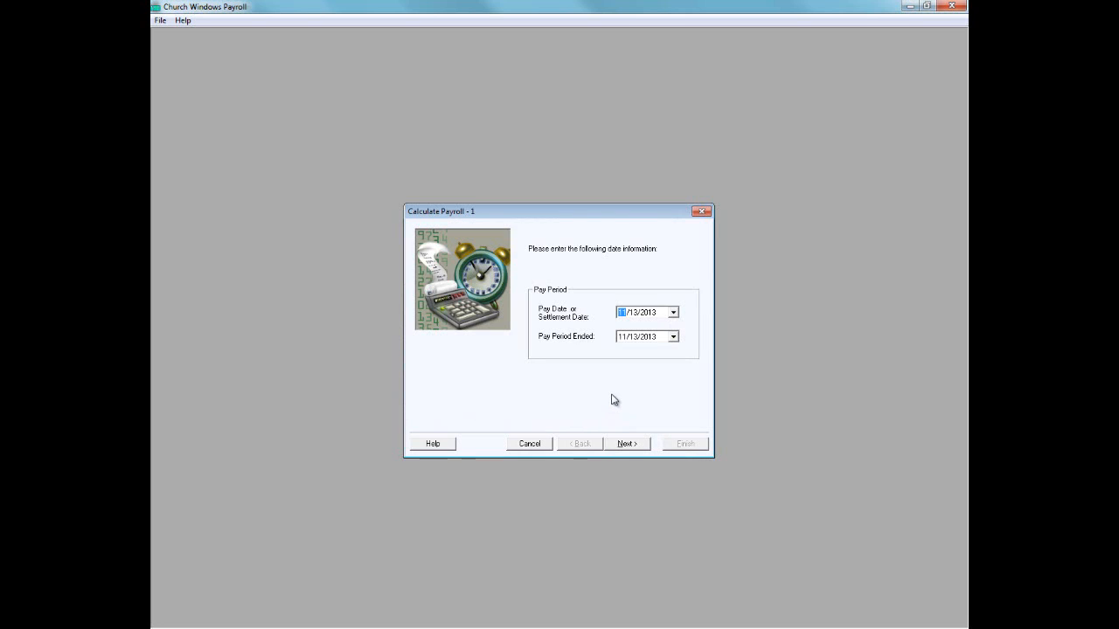
{"action": "left_click", "coordinate": [626, 445]}
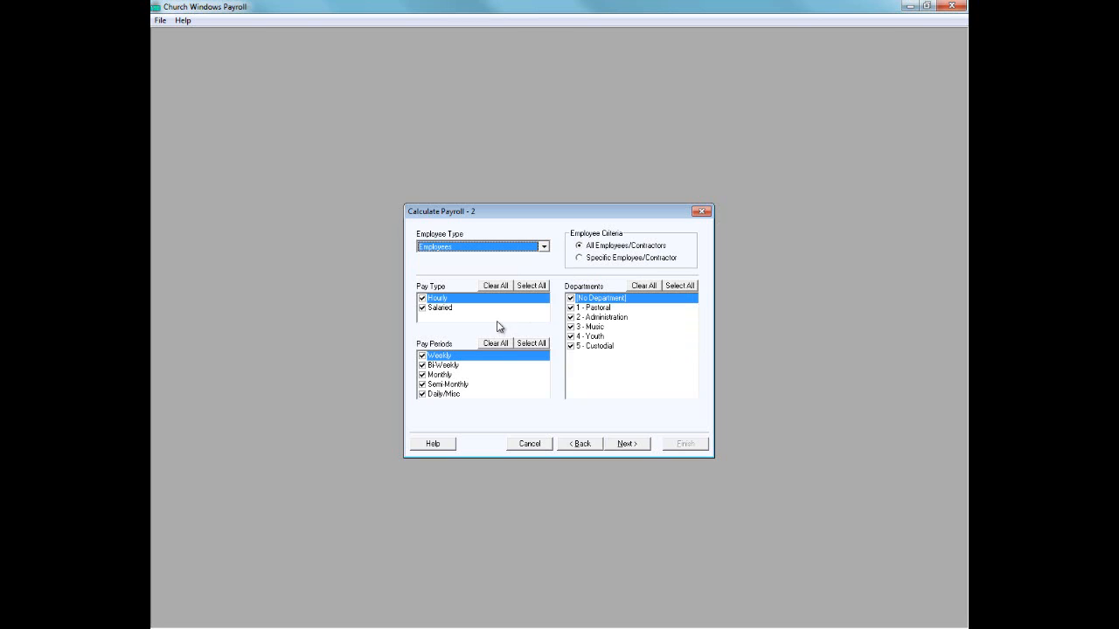
{"action": "left_click", "coordinate": [579, 258]}
{"action": "left_click", "coordinate": [580, 246]}
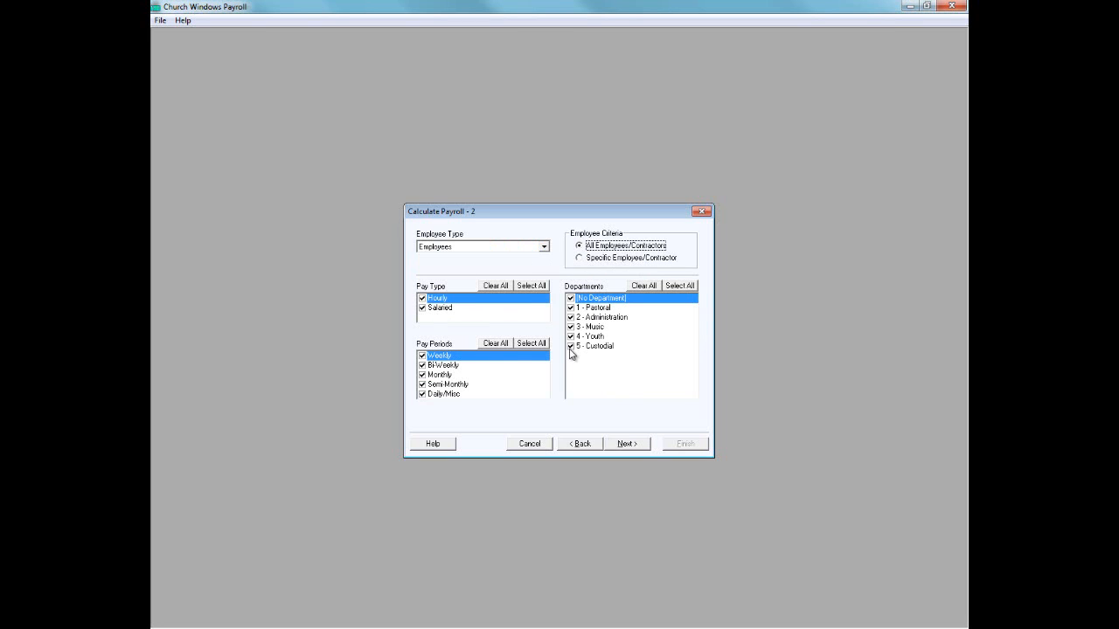
{"action": "left_click", "coordinate": [630, 444]}
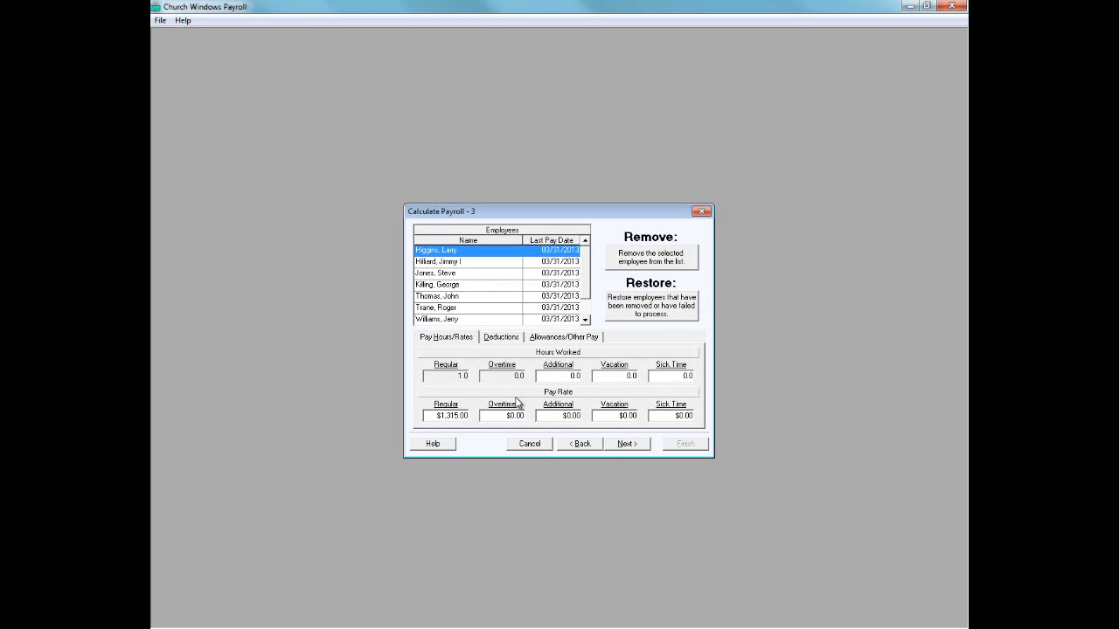
Step: Examine the allowances and other pay for several employees in the payroll calculation list
{"action": "left_click", "coordinate": [546, 339]}
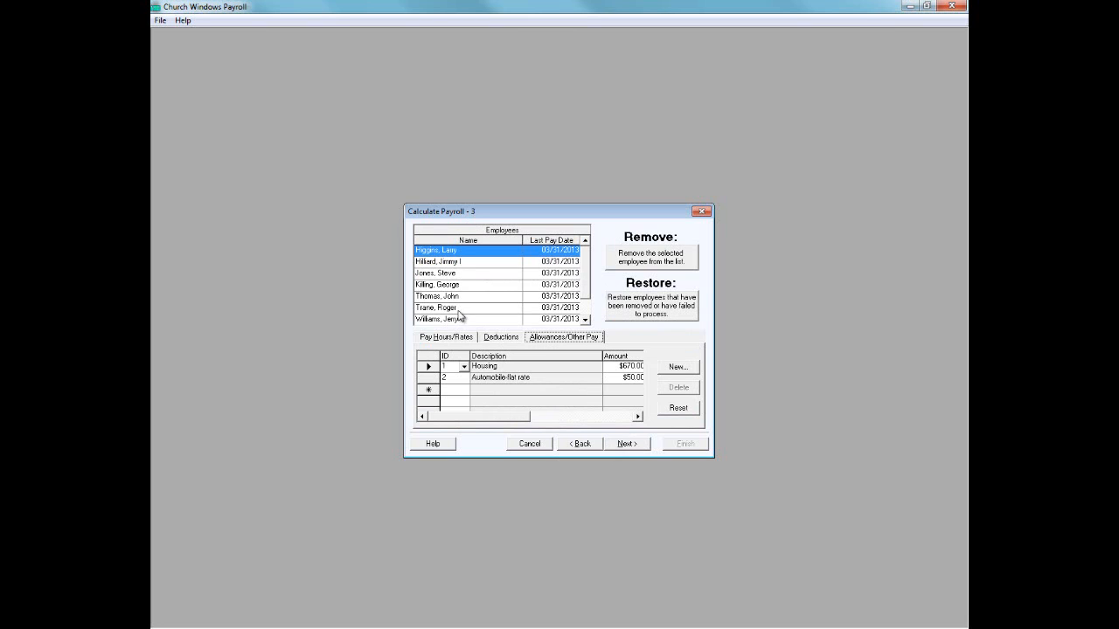
{"action": "left_click", "coordinate": [458, 312]}
{"action": "left_click", "coordinate": [482, 322]}
{"action": "left_click", "coordinate": [484, 285]}
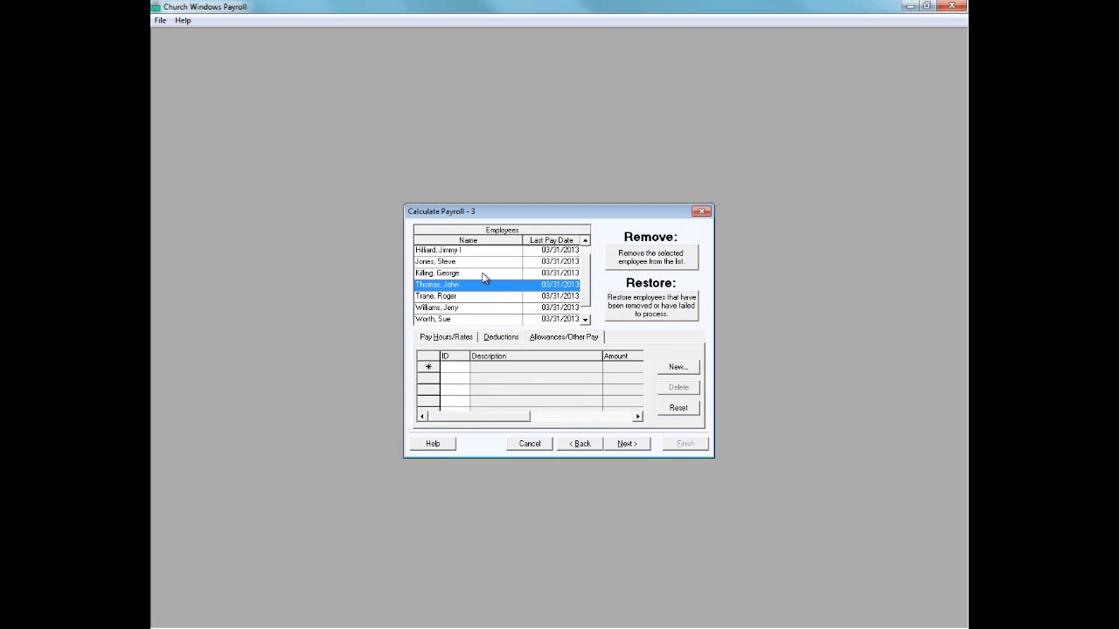
{"action": "left_click", "coordinate": [486, 252]}
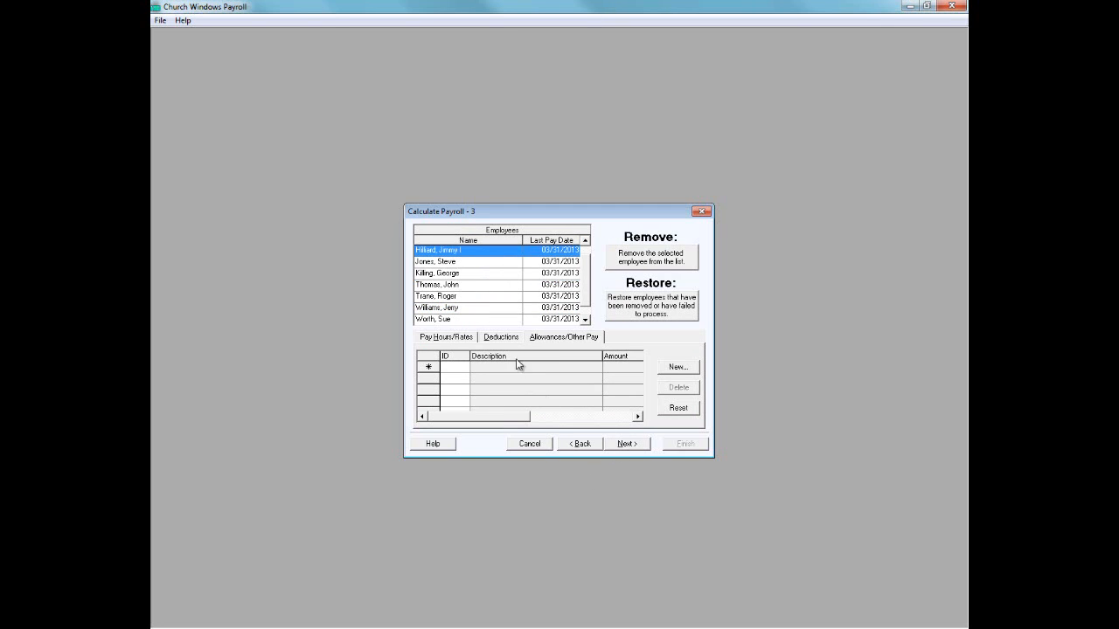
Step: Skip the preview reports and post the payroll with EFT file creation, check printing and transfer to Accounting enabled
{"action": "left_click", "coordinate": [626, 444]}
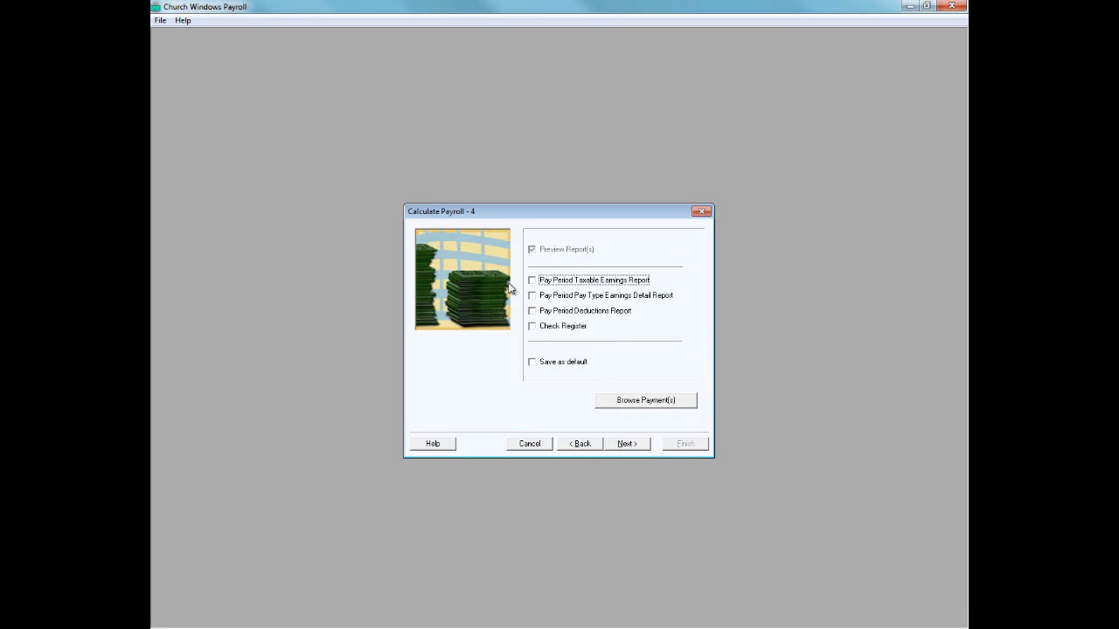
{"action": "left_click", "coordinate": [633, 444]}
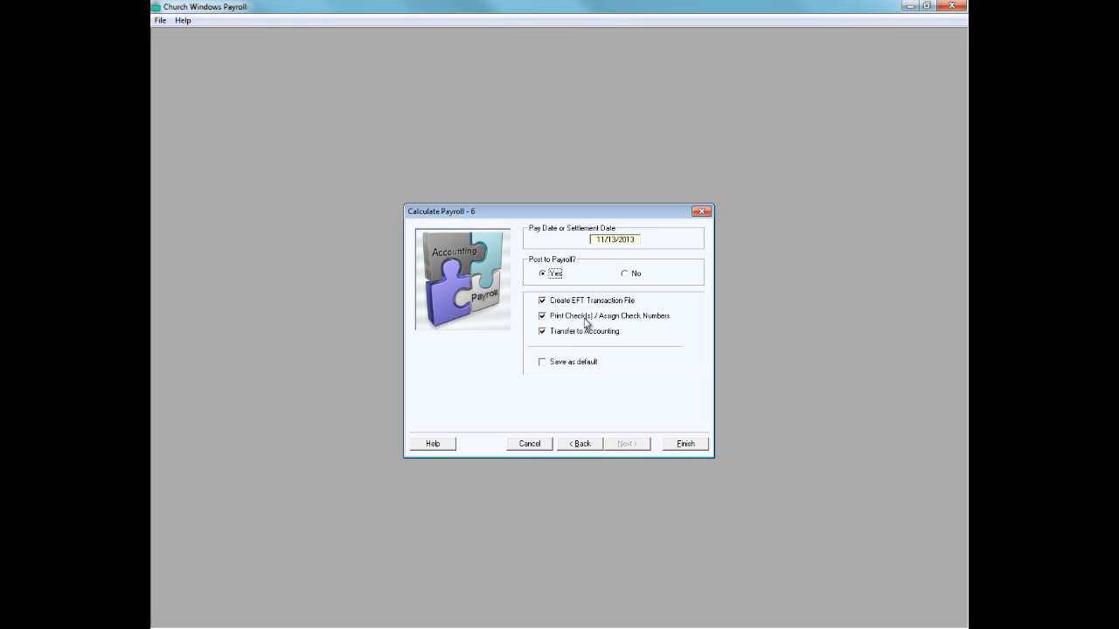
{"action": "left_click", "coordinate": [685, 444]}
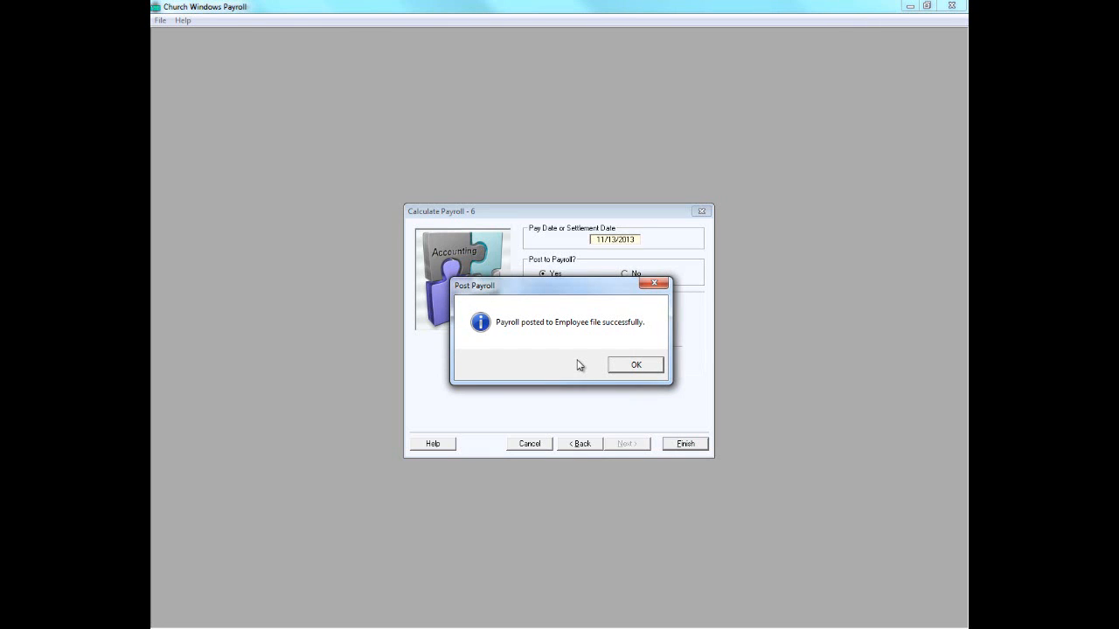
{"action": "left_click", "coordinate": [639, 365]}
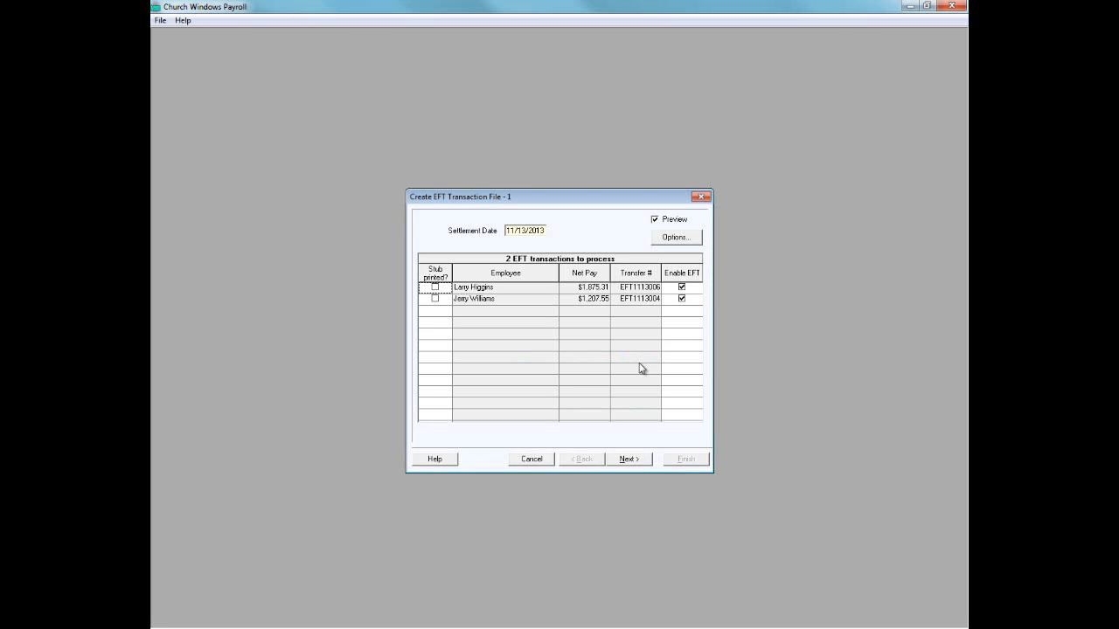
Step: Preview the EFT transaction entries in a maximized window, and cancel the EFT transaction file
{"action": "left_click", "coordinate": [629, 460]}
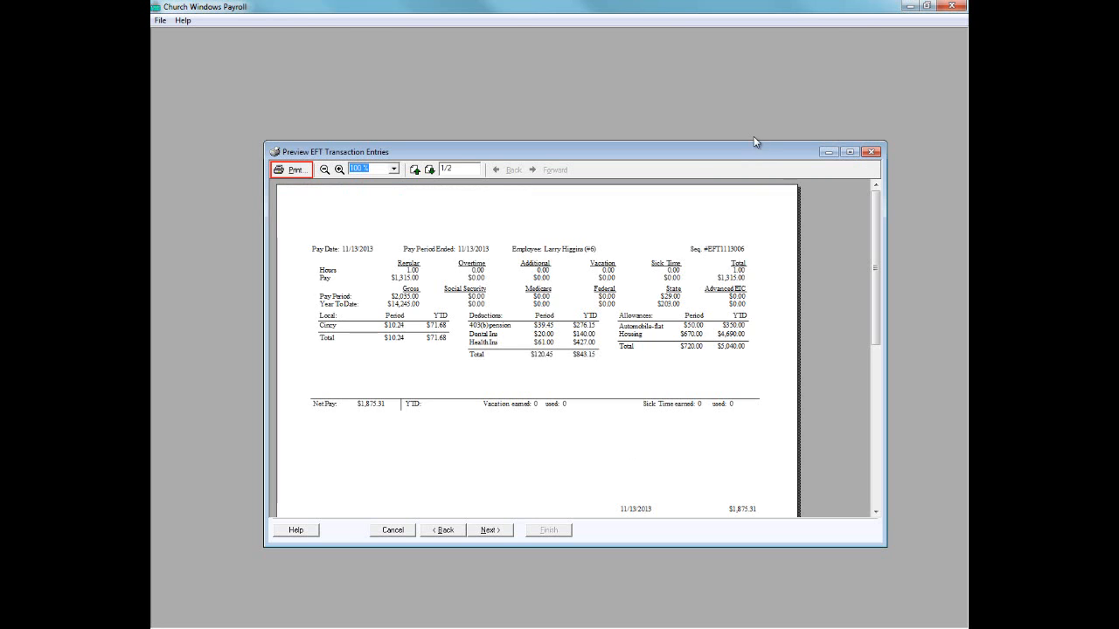
{"action": "left_click", "coordinate": [849, 153]}
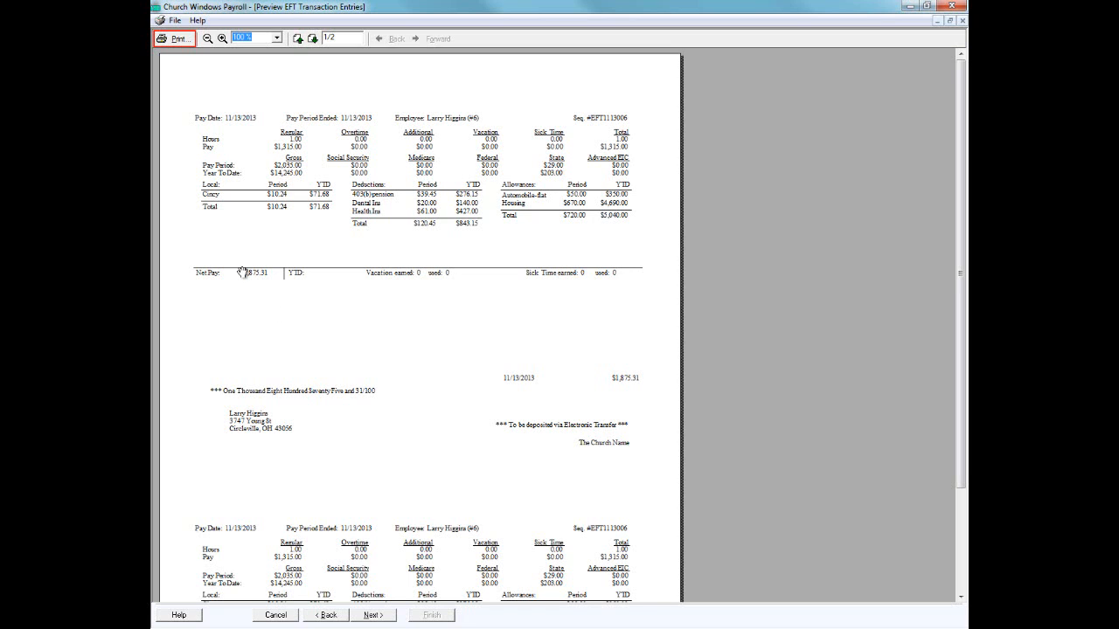
{"action": "left_click", "coordinate": [963, 20]}
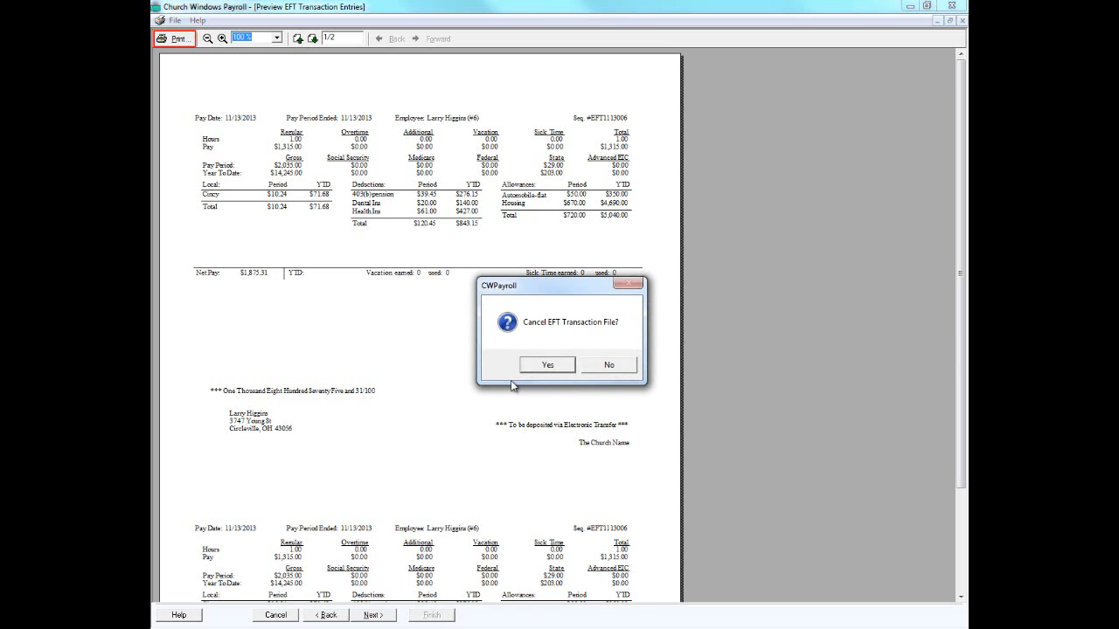
{"action": "left_click", "coordinate": [543, 366]}
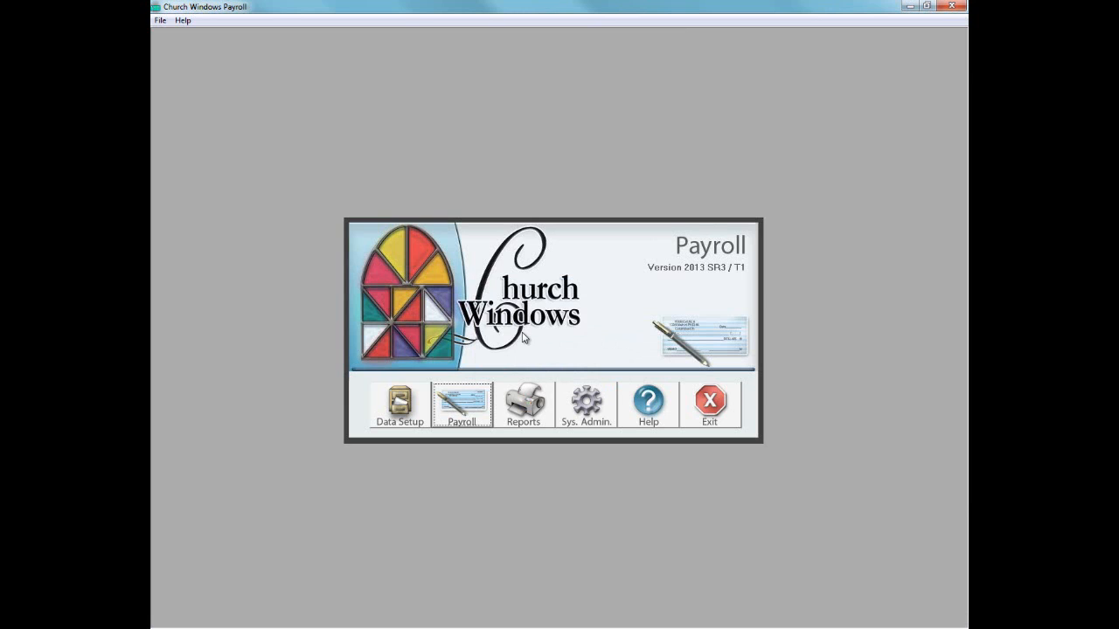
Step: Look through the available payroll reports, including the Electronic Filing options, Nelco Wage Filer and Tax Reports
{"action": "left_click", "coordinate": [521, 411]}
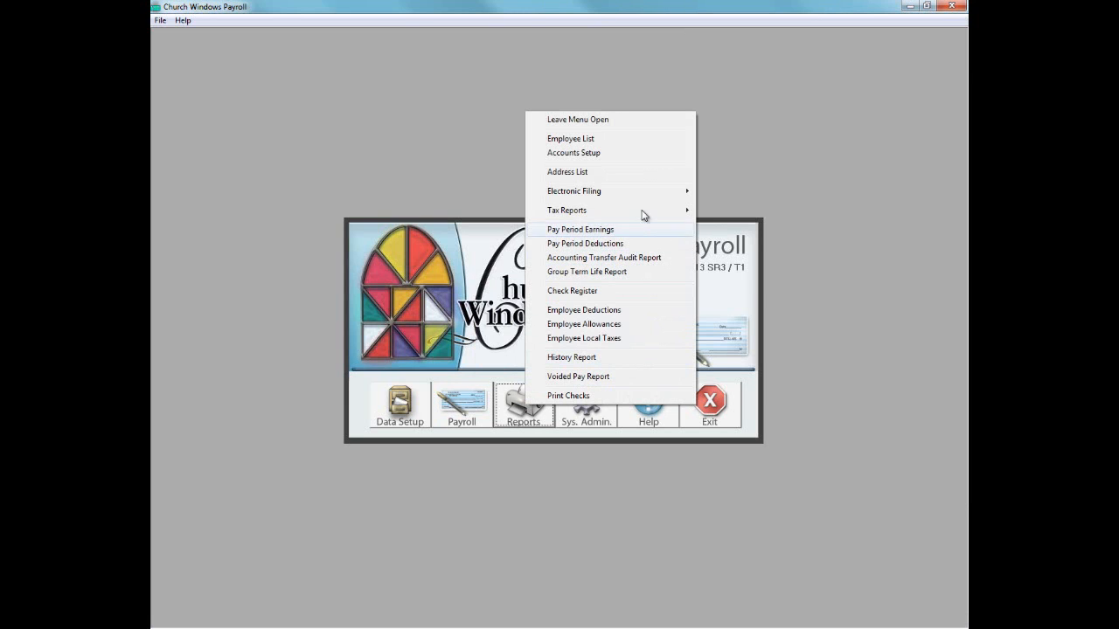
{"action": "mouse_move", "coordinate": [647, 194]}
{"action": "mouse_move", "coordinate": [775, 209]}
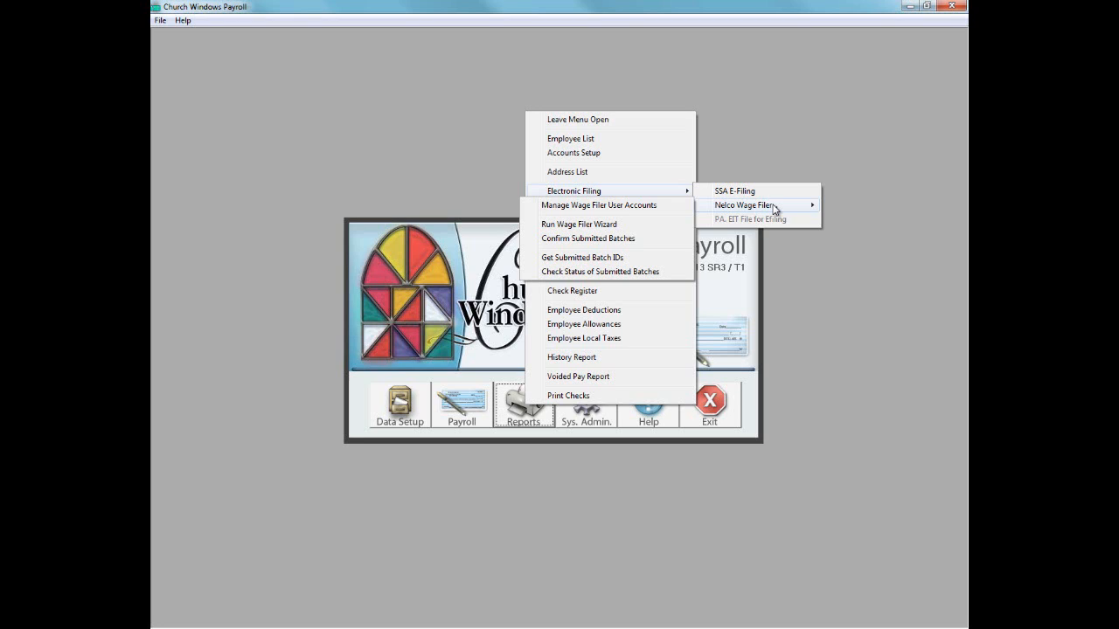
{"action": "mouse_move", "coordinate": [619, 216]}
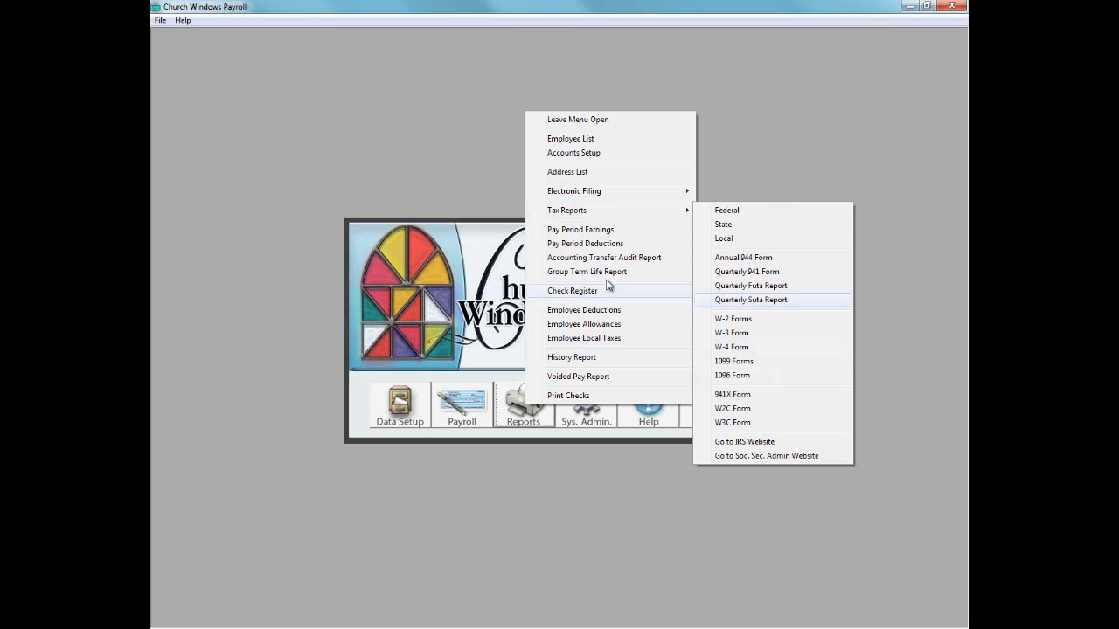
{"action": "left_click", "coordinate": [445, 290]}
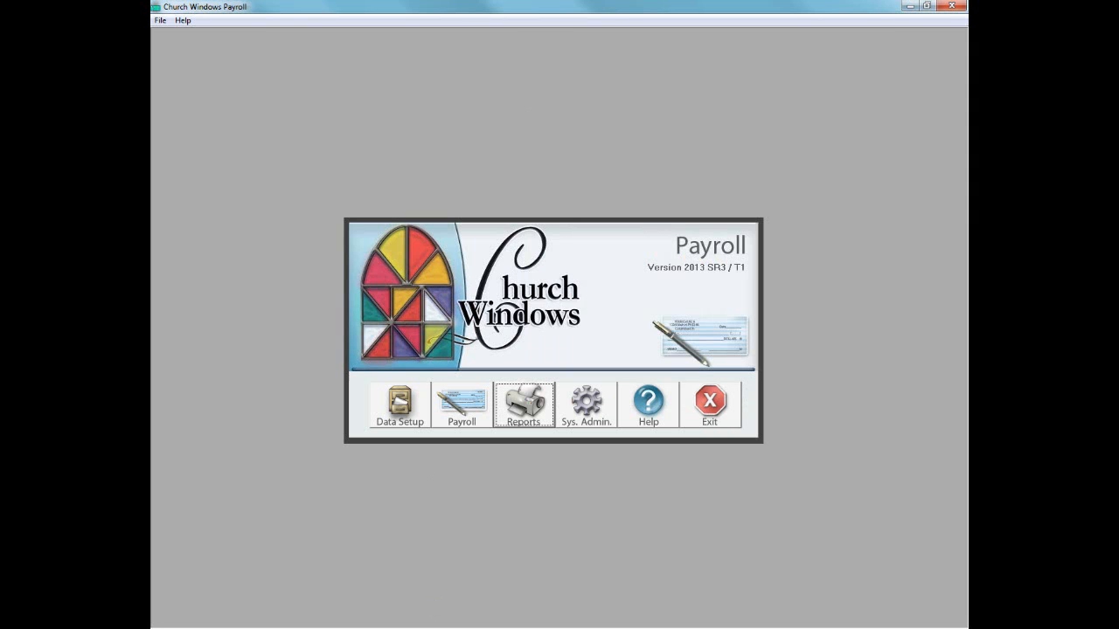
Step: Switch from Church Windows Payroll to the 41st Church of Anytown Schedule
{"action": "left_click", "coordinate": [433, 628]}
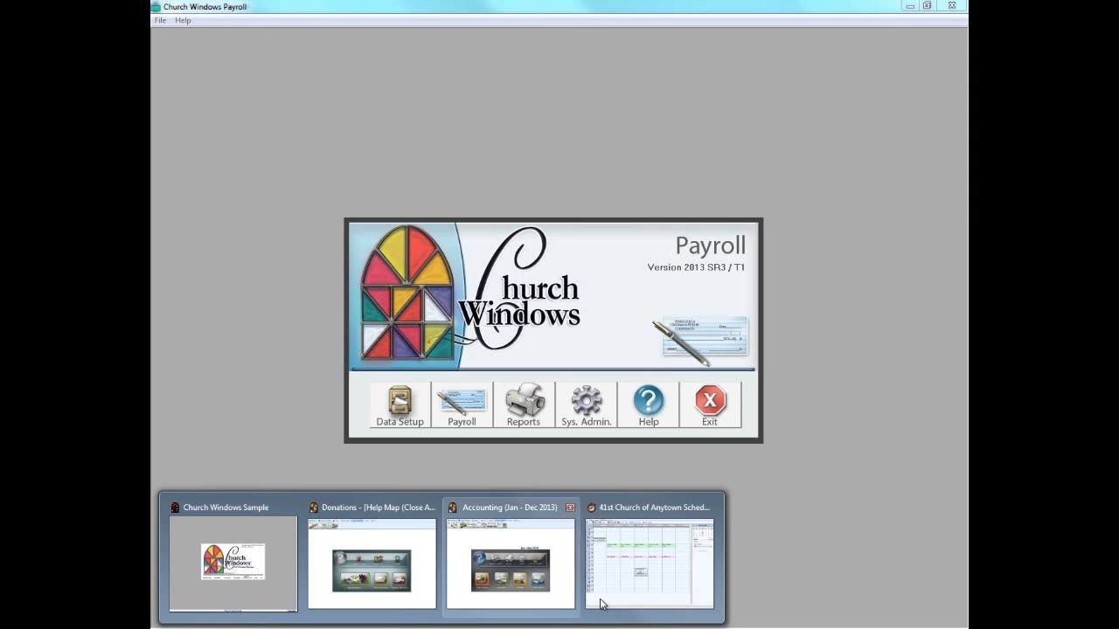
{"action": "left_click", "coordinate": [664, 581]}
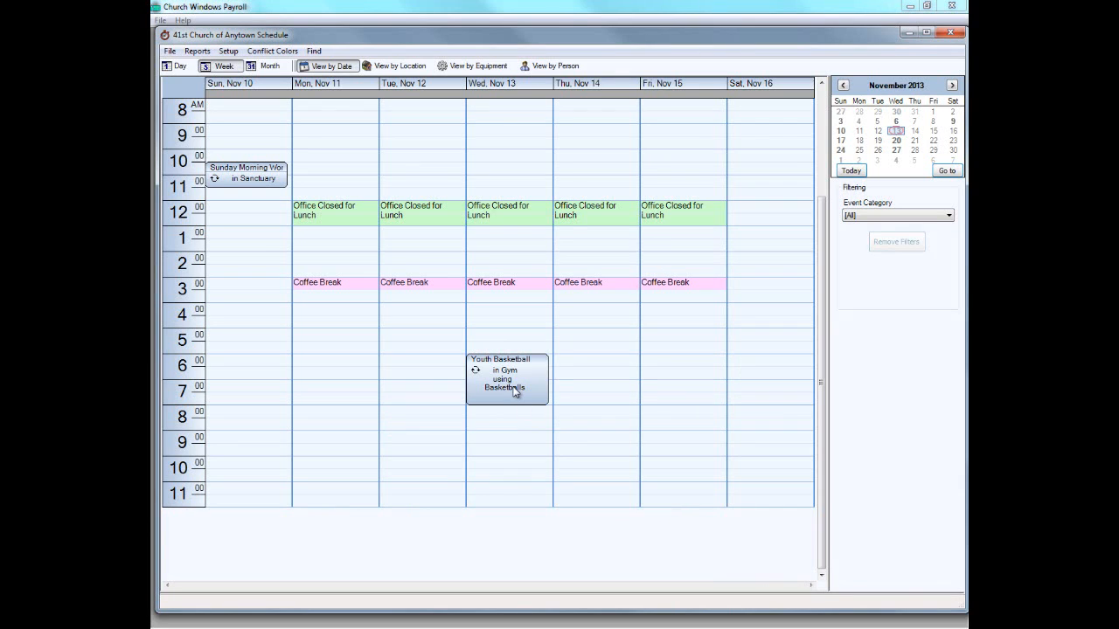
Step: Look at the schedule as a month calendar, and by location, by equipment and by person
{"action": "mouse_move", "coordinate": [519, 393]}
{"action": "mouse_move", "coordinate": [215, 183]}
{"action": "left_click", "coordinate": [267, 66]}
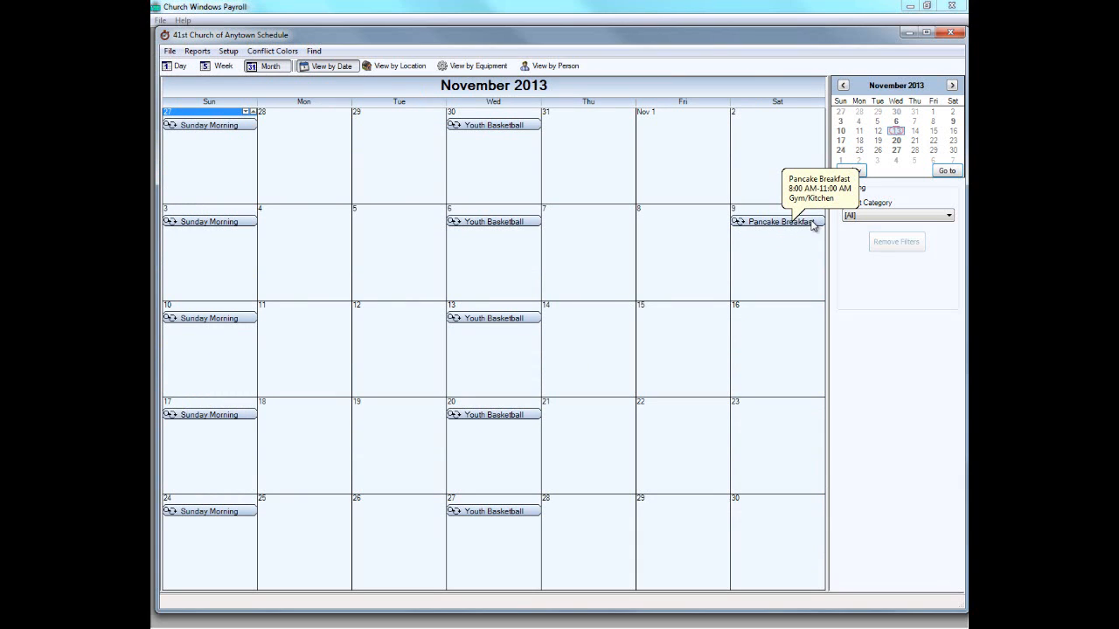
{"action": "left_click", "coordinate": [399, 67]}
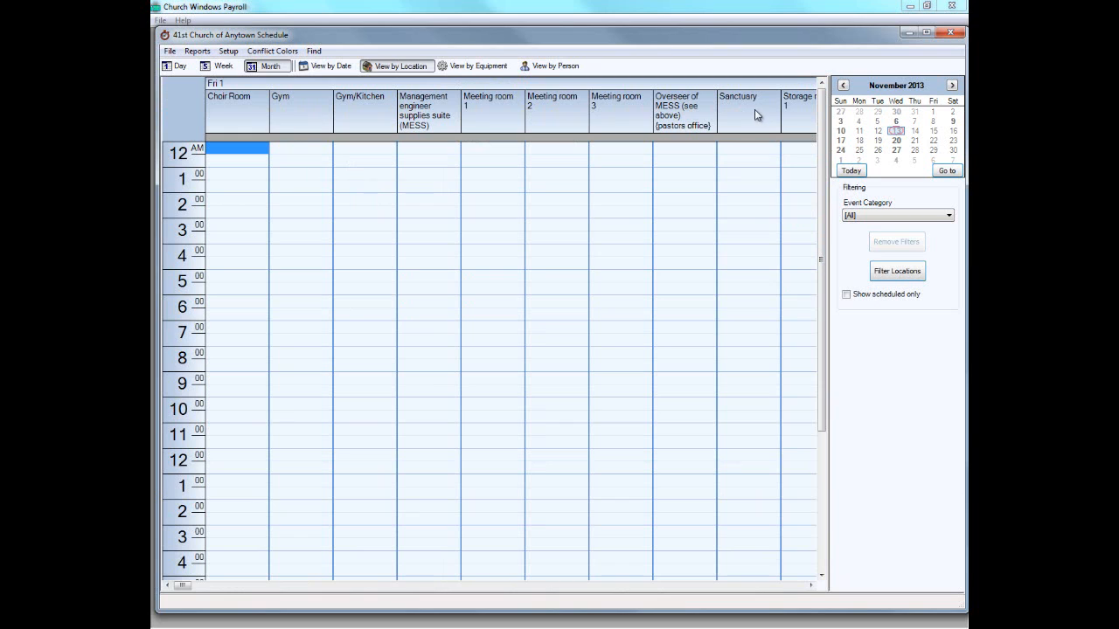
{"action": "left_click", "coordinate": [476, 66]}
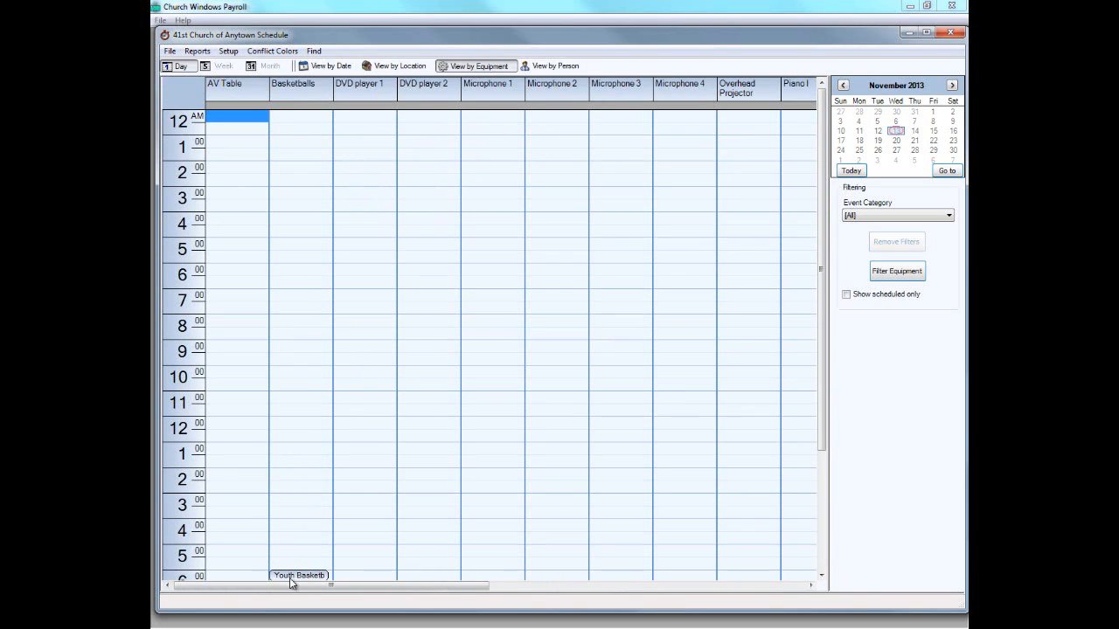
{"action": "mouse_move", "coordinate": [291, 579]}
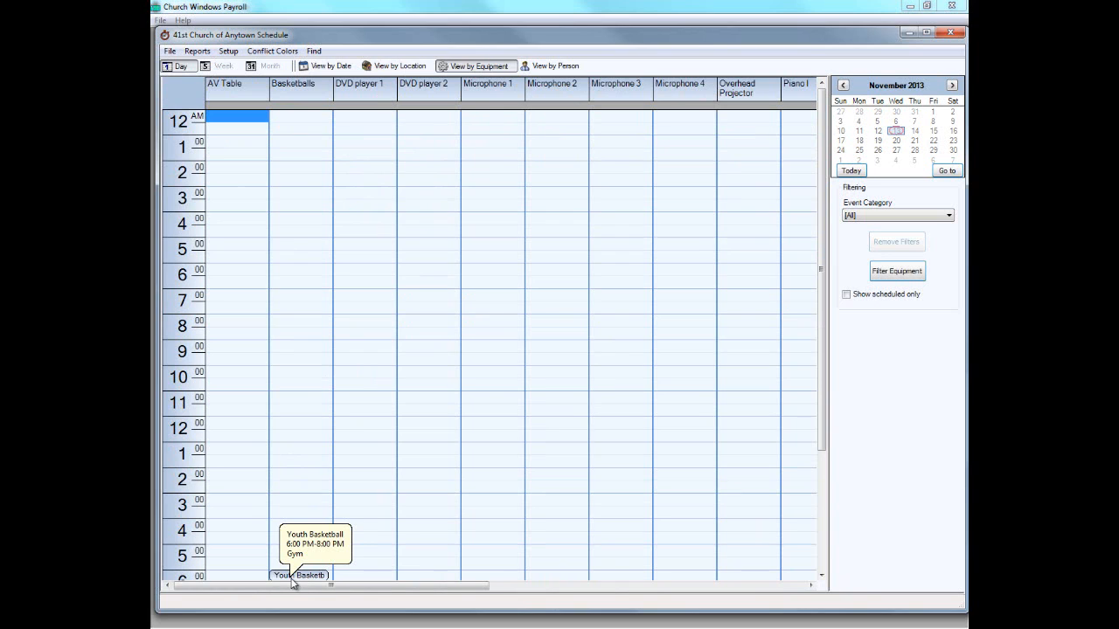
{"action": "left_click", "coordinate": [554, 70]}
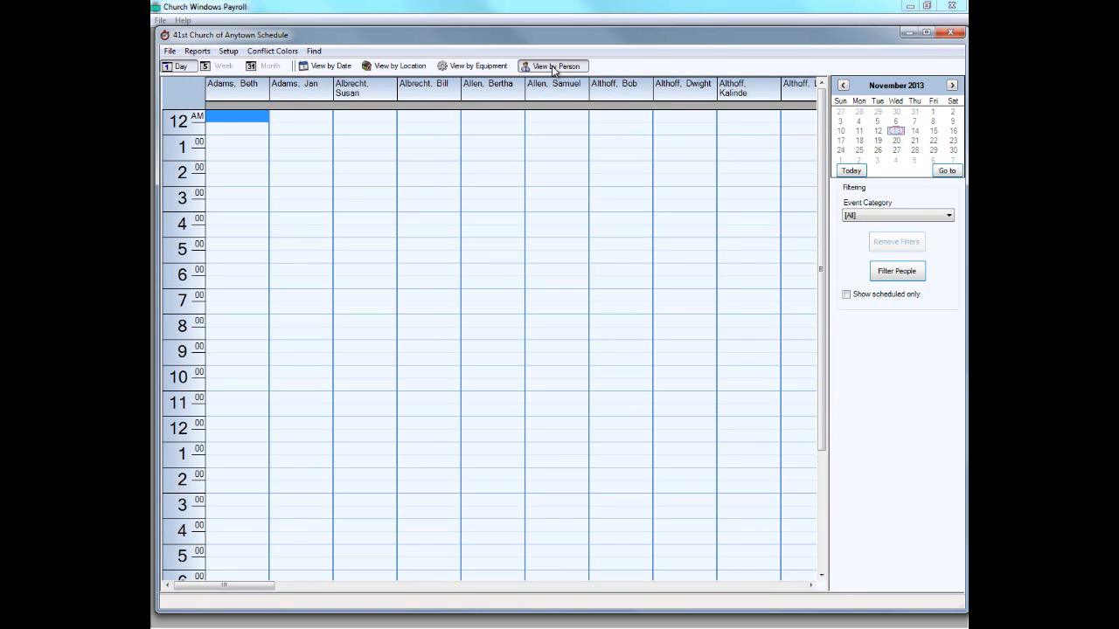
Step: Return the schedule to the month calendar by date and check the available vCal export option
{"action": "left_click", "coordinate": [315, 68]}
{"action": "left_click", "coordinate": [269, 67]}
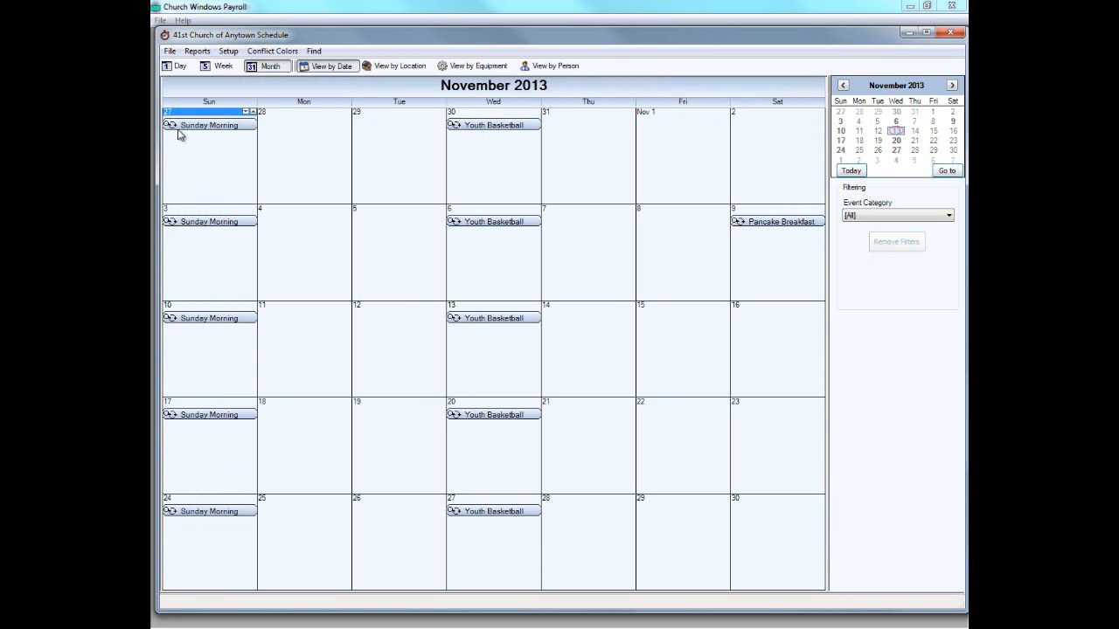
{"action": "mouse_move", "coordinate": [190, 133]}
{"action": "left_click", "coordinate": [169, 51]}
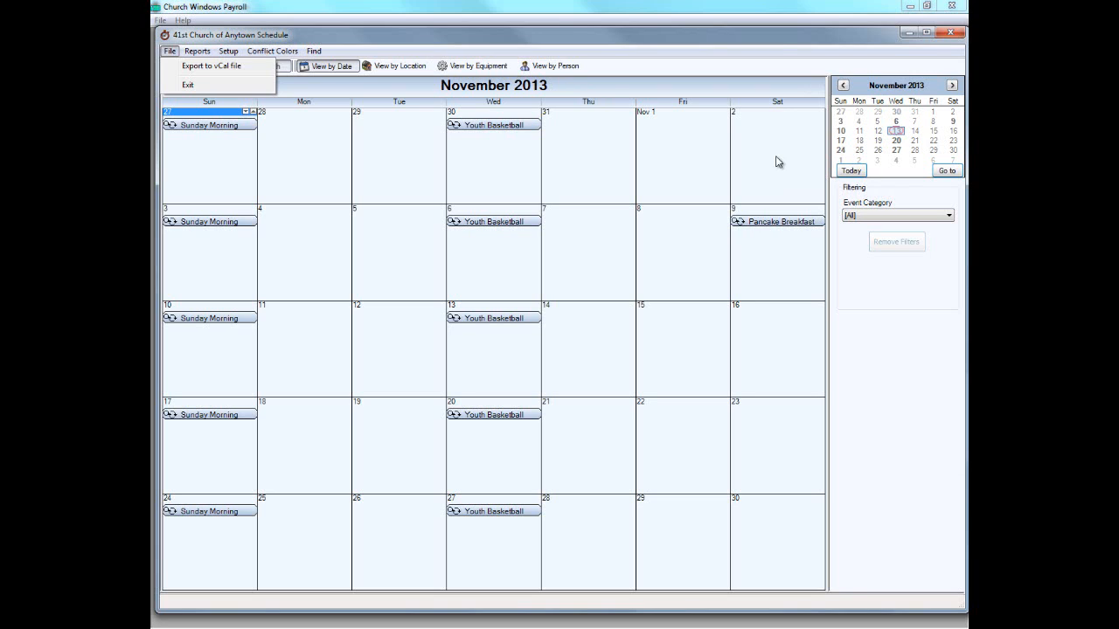
{"action": "left_click", "coordinate": [769, 46]}
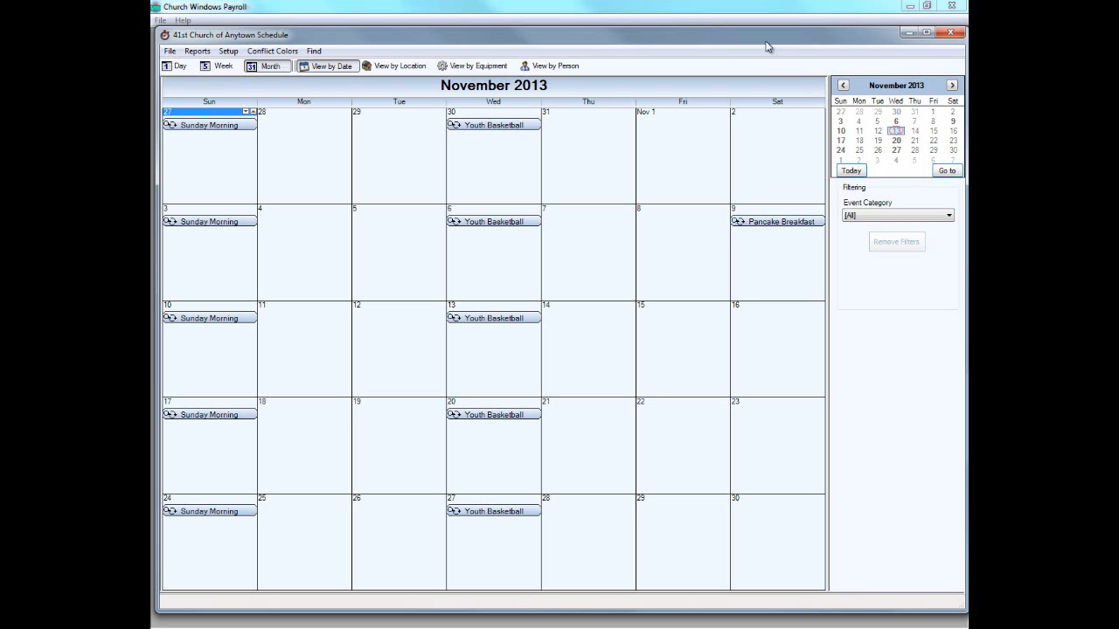
Step: Minimize the Schedule and switch to the Church Windows website in a maximized browser window
{"action": "left_click", "coordinate": [909, 33]}
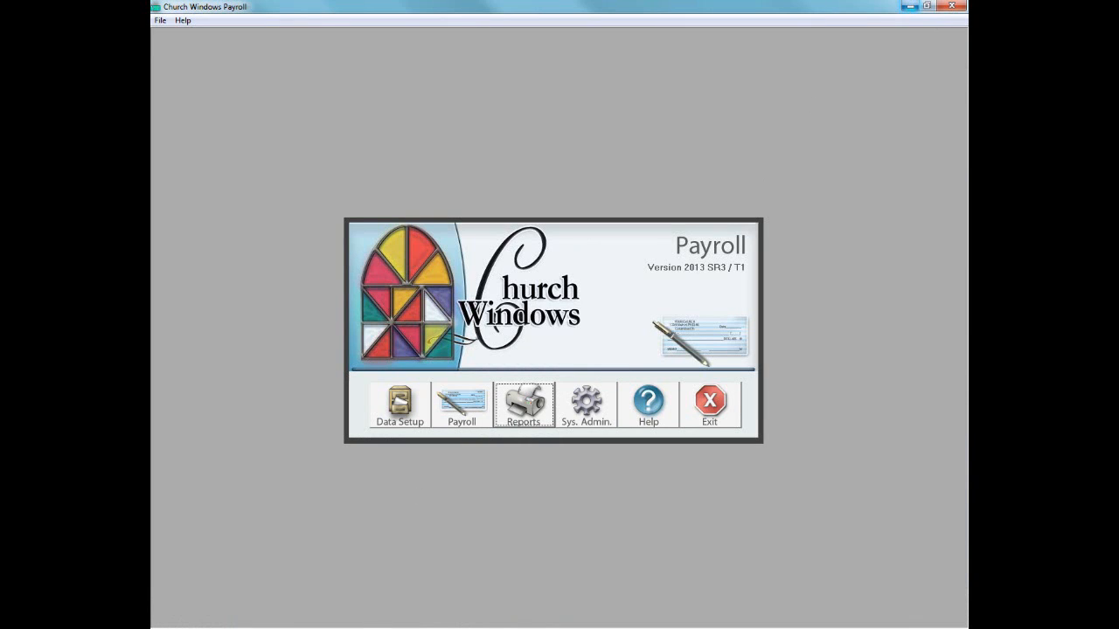
{"action": "mouse_move", "coordinate": [441, 626]}
{"action": "left_click", "coordinate": [238, 551]}
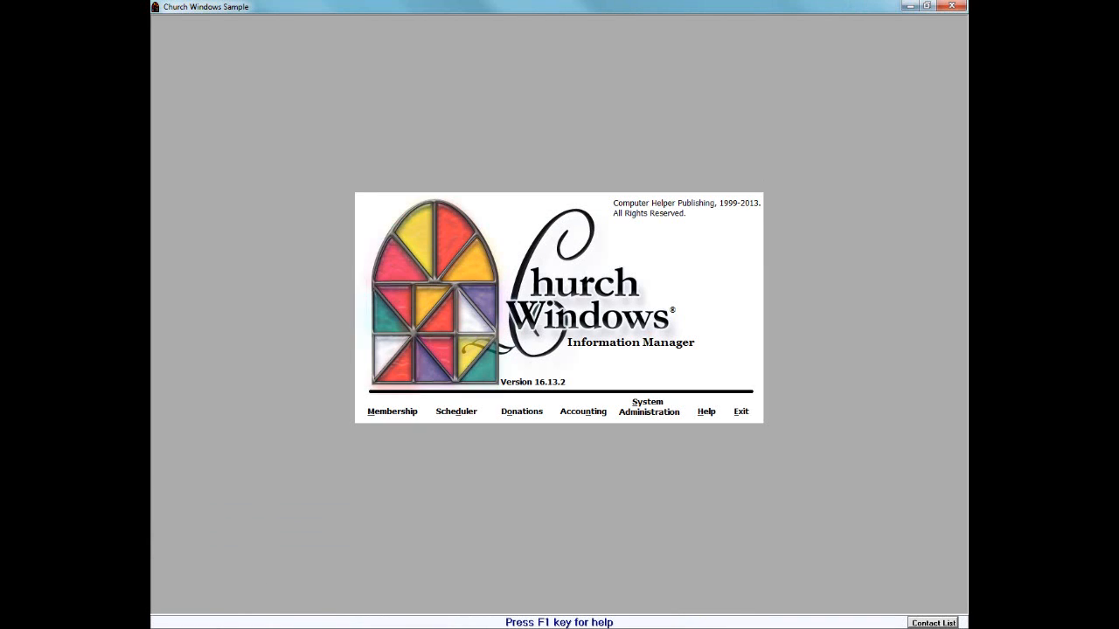
{"action": "mouse_move", "coordinate": [233, 626]}
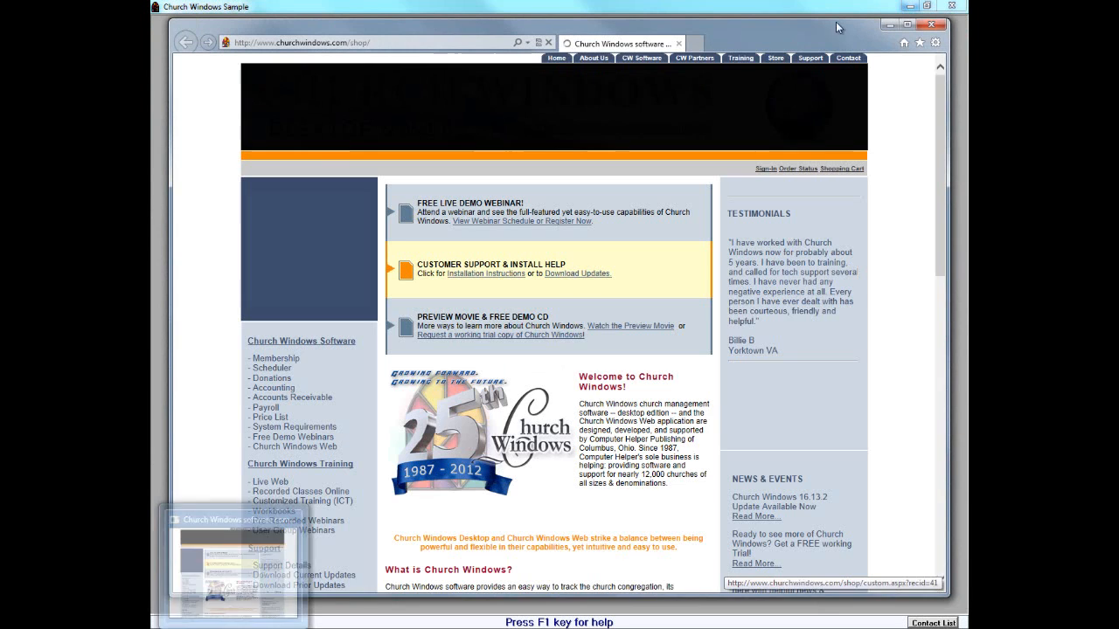
{"action": "left_click", "coordinate": [908, 25]}
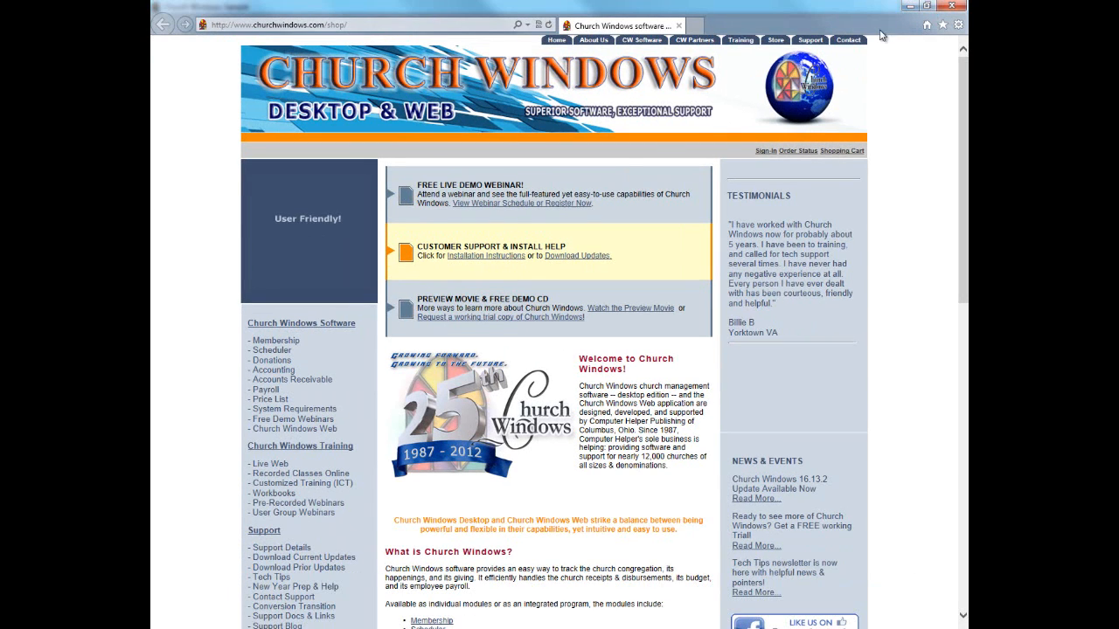
Step: View the request form for a working trial copy of Church Windows, and go back to the website's home page
{"action": "left_click", "coordinate": [480, 322]}
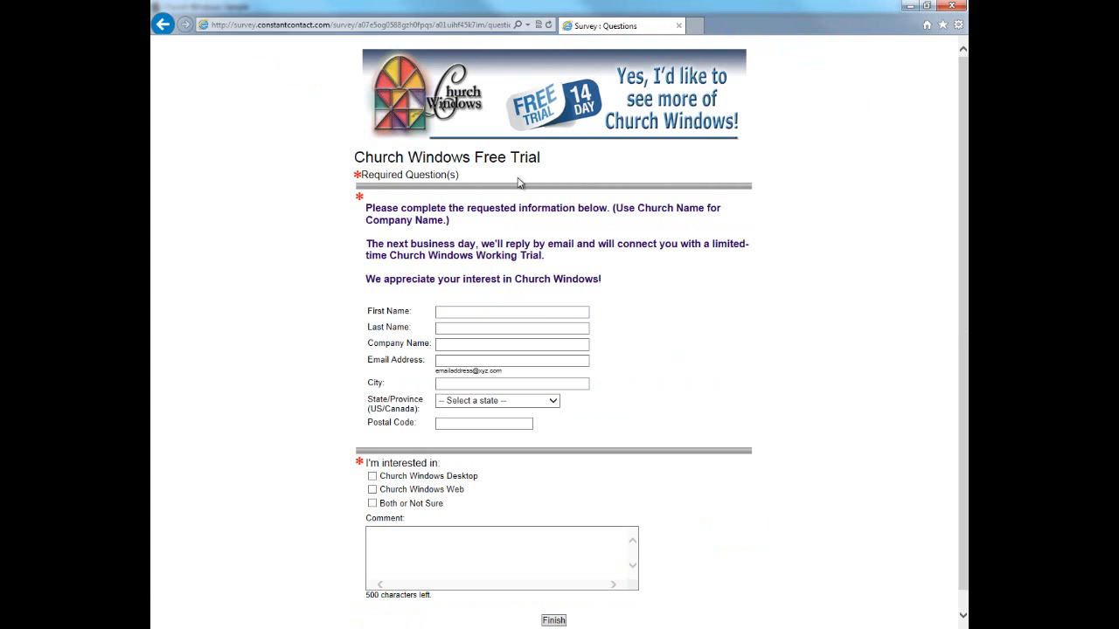
{"action": "left_click", "coordinate": [486, 387]}
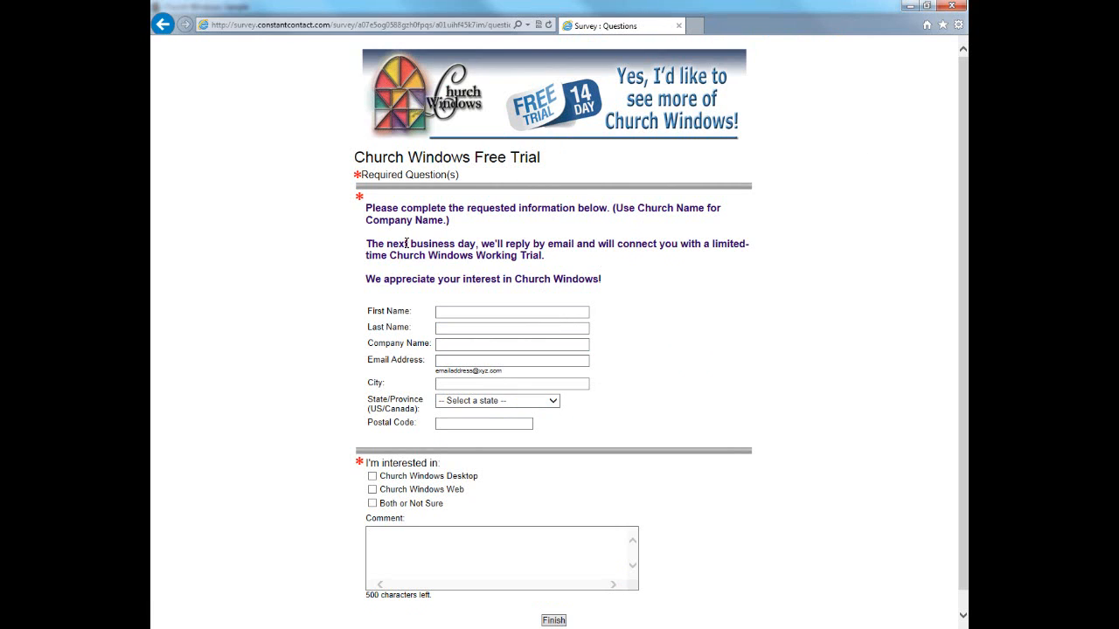
{"action": "left_click", "coordinate": [162, 26]}
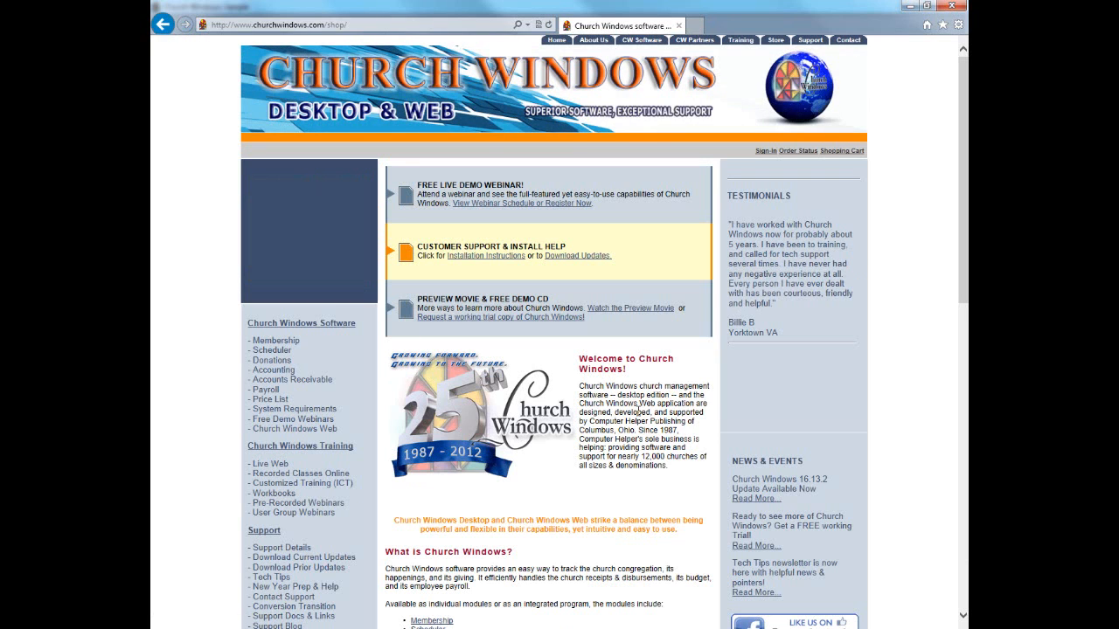
Step: Look through the home page down to the support phone number and hours, and reopen the working trial copy request form
{"action": "scroll", "coordinate": [638, 411], "scroll_direction": "down", "scroll_amount": 1}
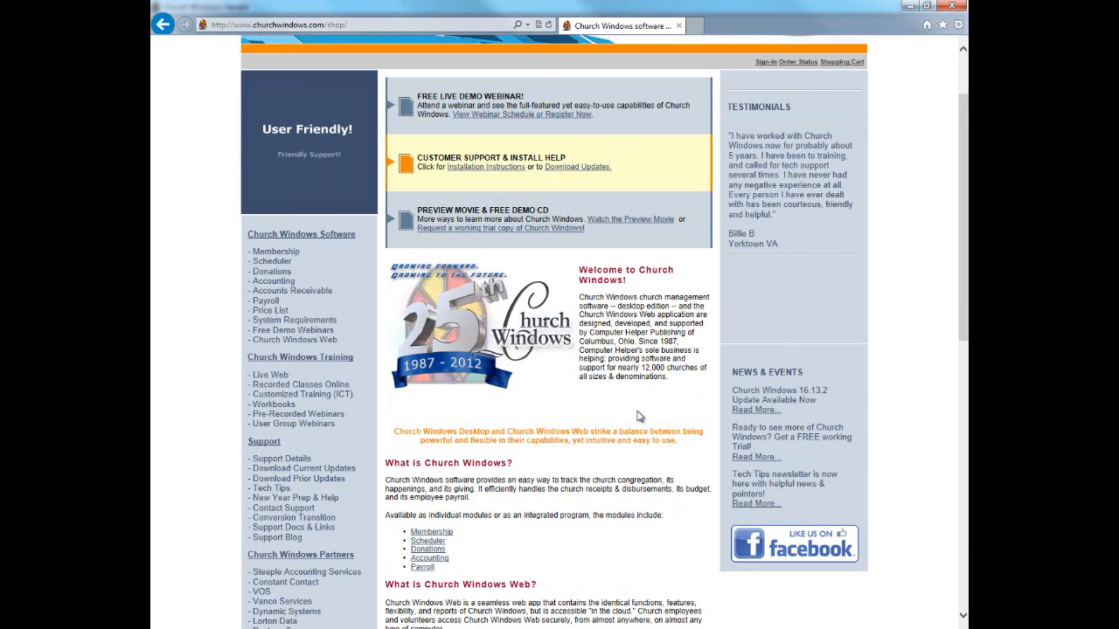
{"action": "scroll", "coordinate": [638, 416], "scroll_direction": "down", "scroll_amount": 1}
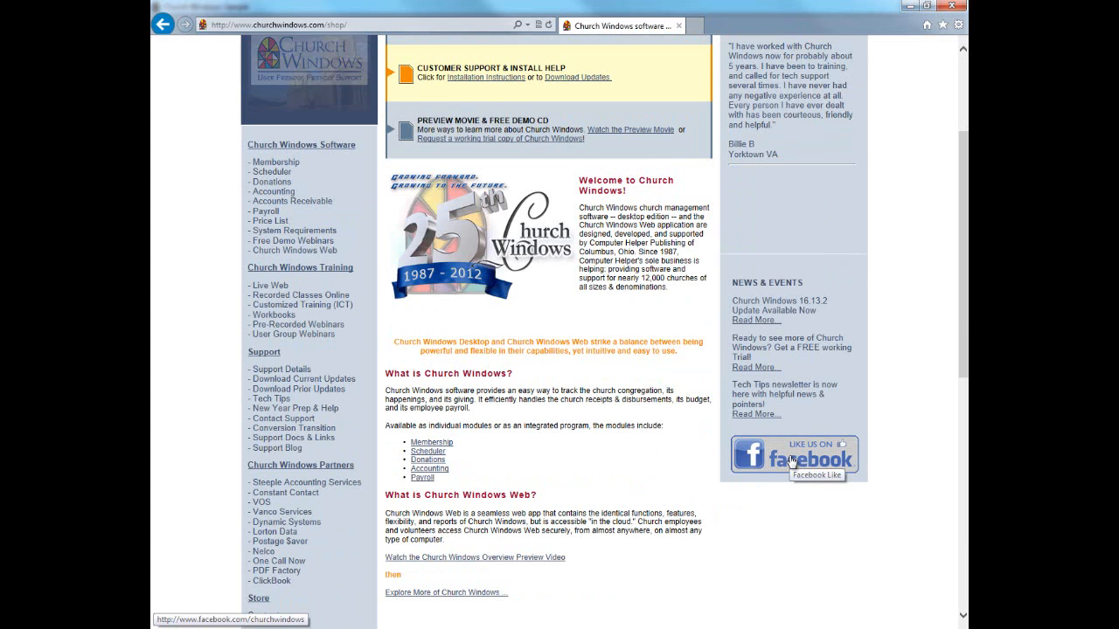
{"action": "scroll", "coordinate": [589, 458], "scroll_direction": "down", "scroll_amount": 2}
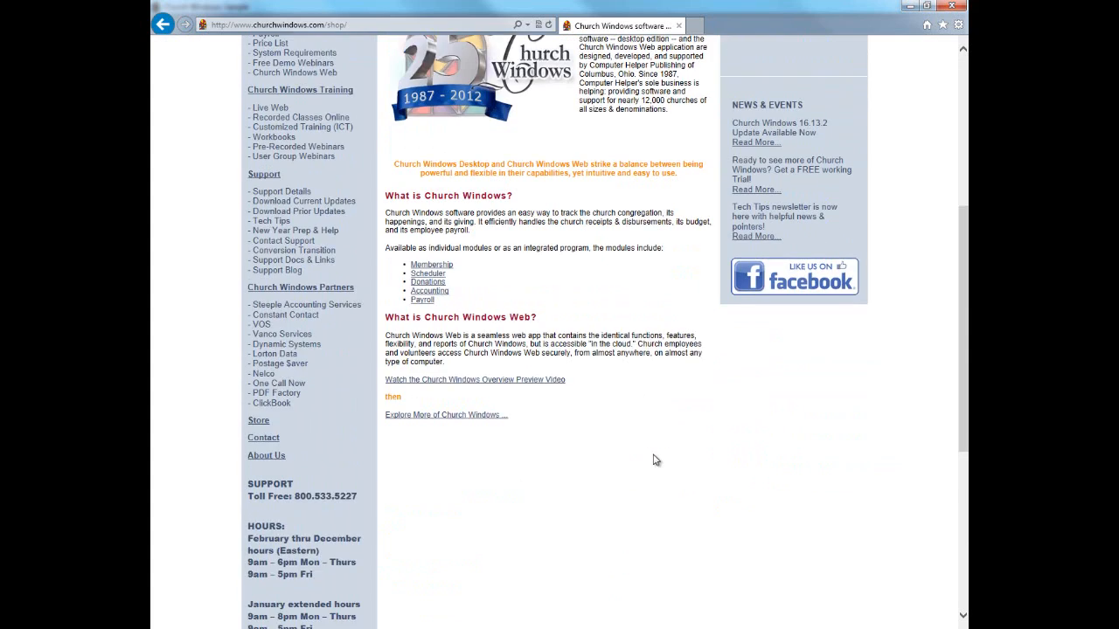
{"action": "scroll", "coordinate": [655, 460], "scroll_direction": "down", "scroll_amount": 1}
{"action": "left_click_drag", "start_coordinate": [314, 407], "coordinate": [332, 407]}
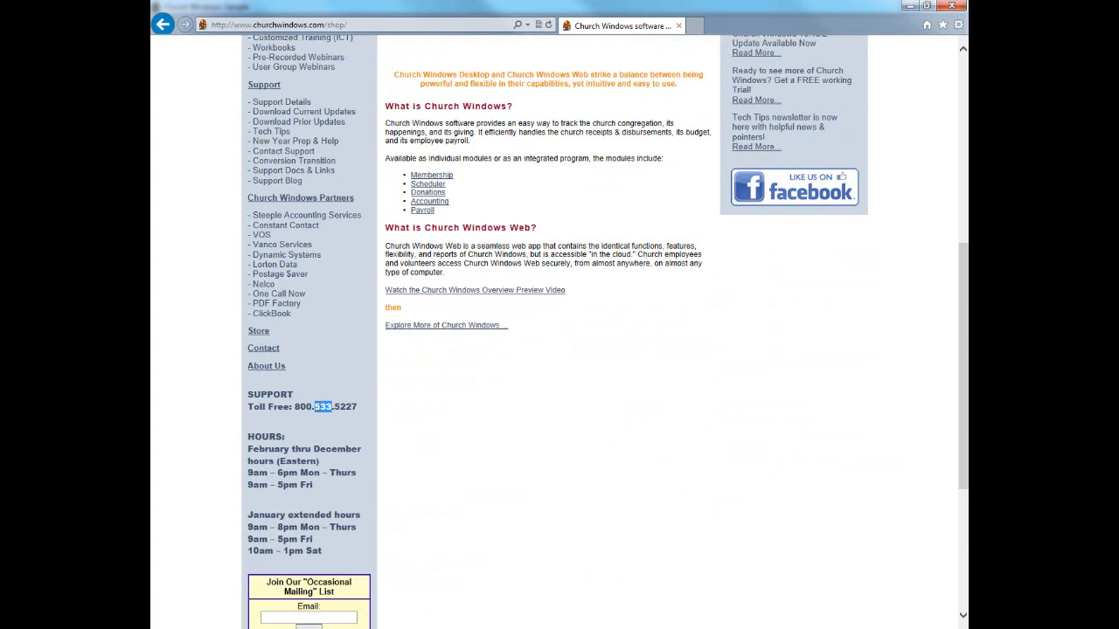
{"action": "left_click", "coordinate": [299, 464]}
{"action": "scroll", "coordinate": [609, 449], "scroll_direction": "up", "scroll_amount": 5}
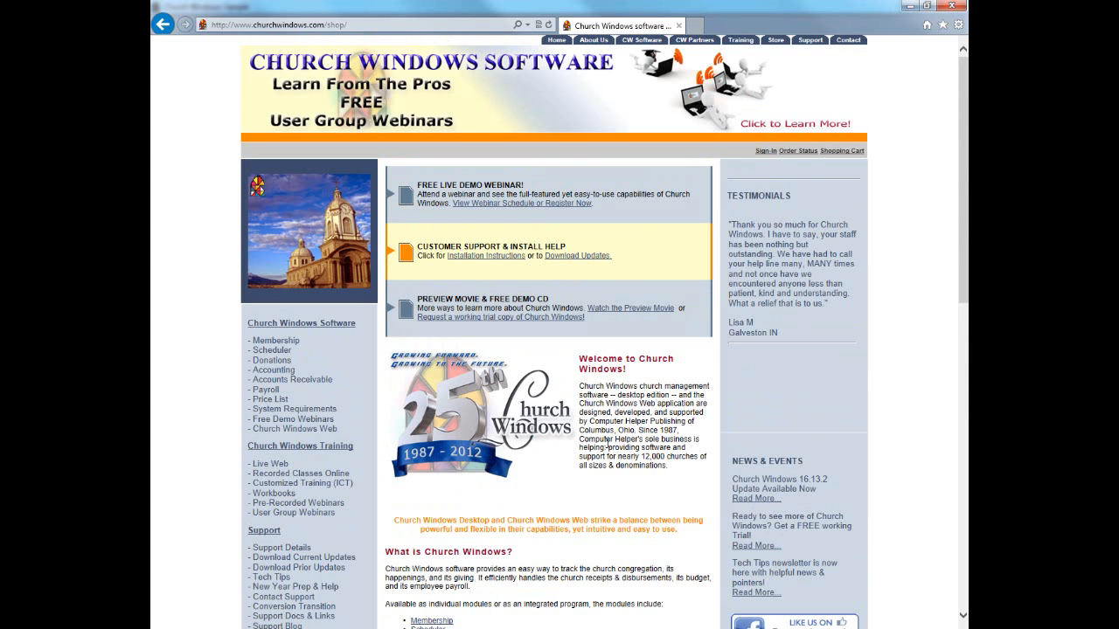
{"action": "left_click", "coordinate": [495, 323]}
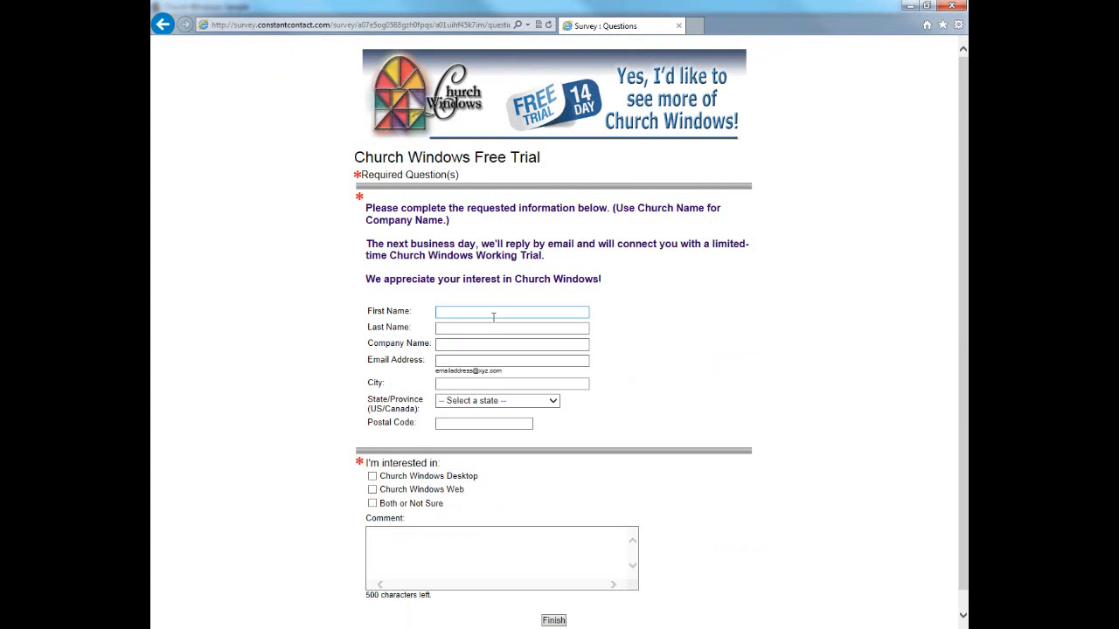